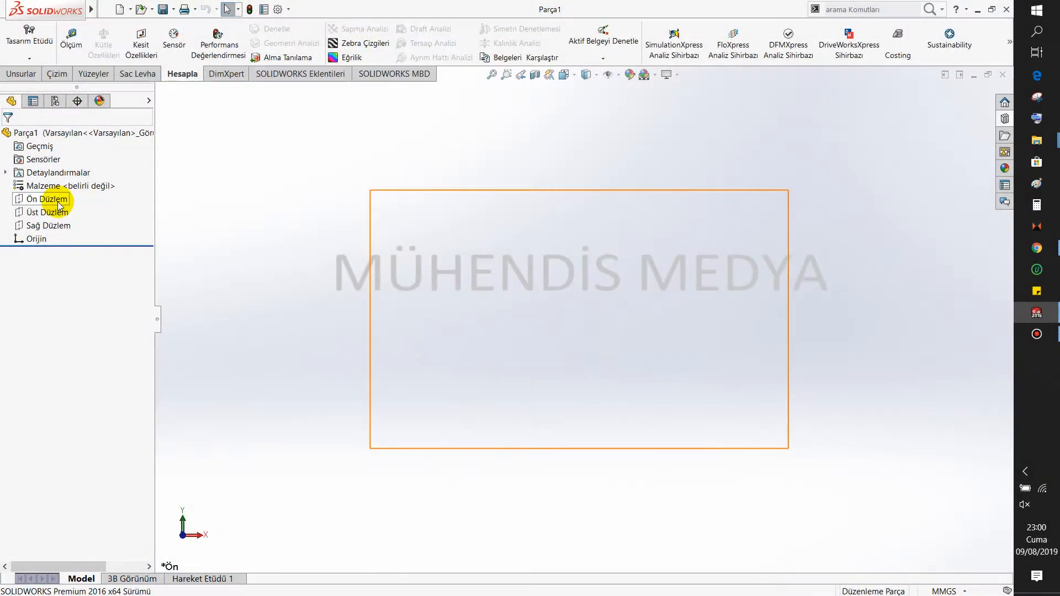
Start a sketch on the front plane with a vertical line up to the origin, a short horizontal line and a tangent semicircular arc
{"action": "left_click", "coordinate": [58, 199]}
{"action": "left_click", "coordinate": [66, 187]}
{"action": "left_click", "coordinate": [109, 30]}
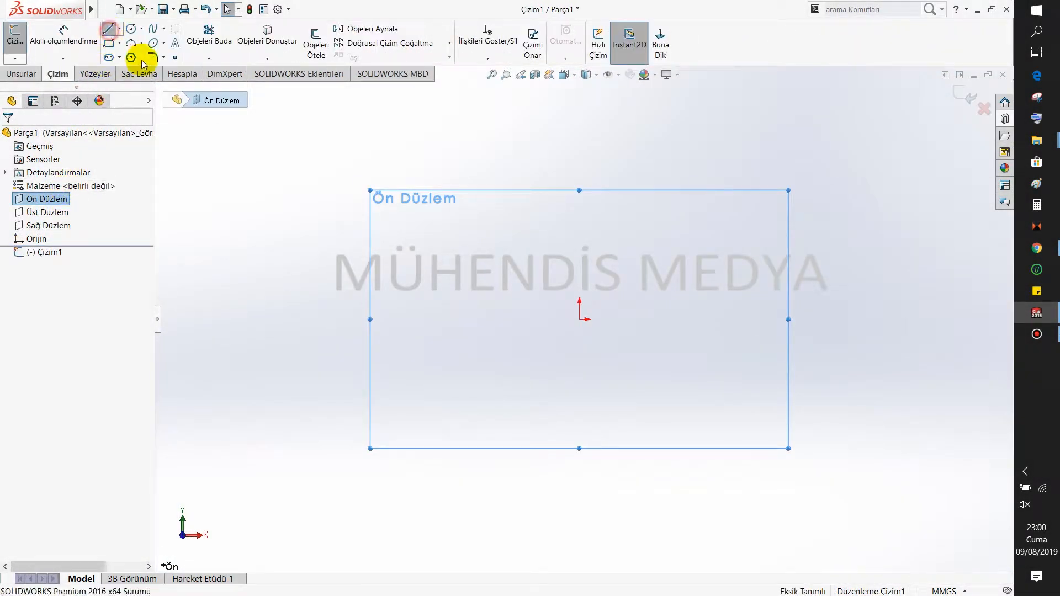
{"action": "left_click", "coordinate": [579, 355]}
{"action": "left_click", "coordinate": [579, 319]}
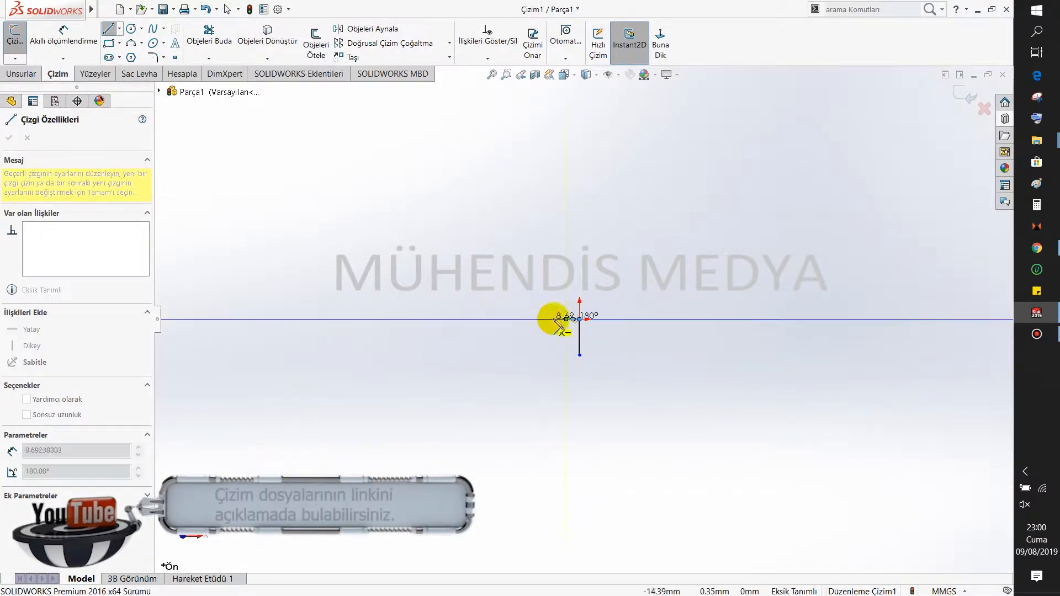
{"action": "left_click", "coordinate": [566, 319]}
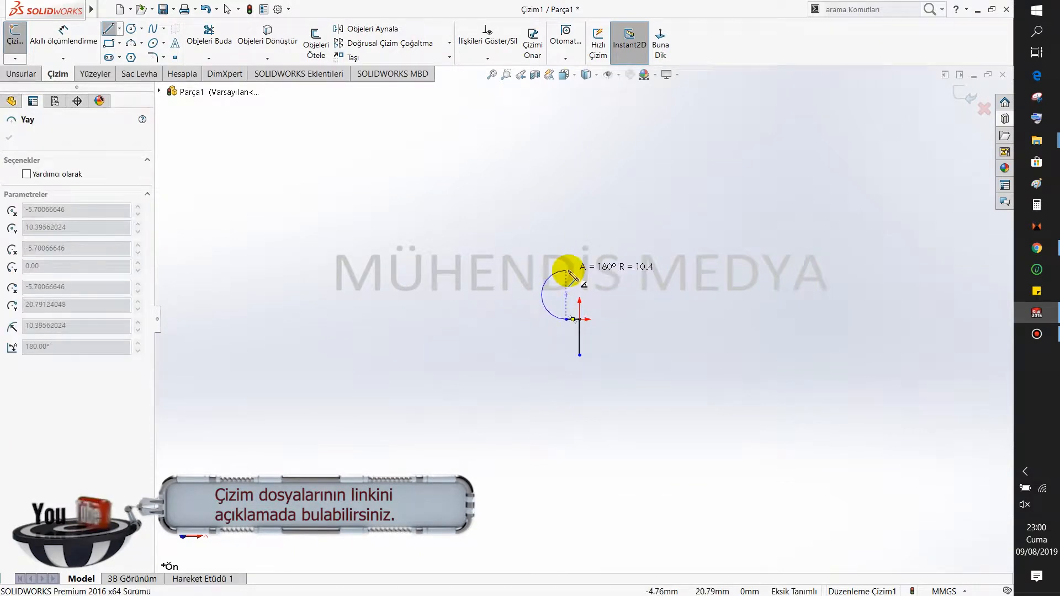
{"action": "left_click", "coordinate": [571, 286]}
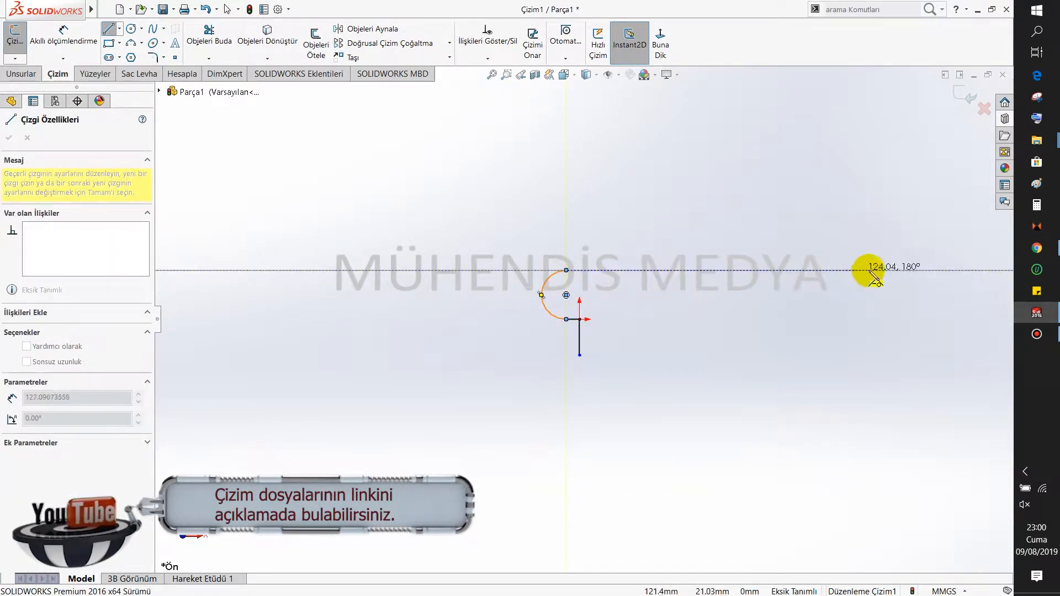
Close the profile with a long top line, a tapered end with a short vertical edge, and a bottom line about 115 mm long
{"action": "left_click", "coordinate": [827, 298]}
{"action": "left_click", "coordinate": [827, 332]}
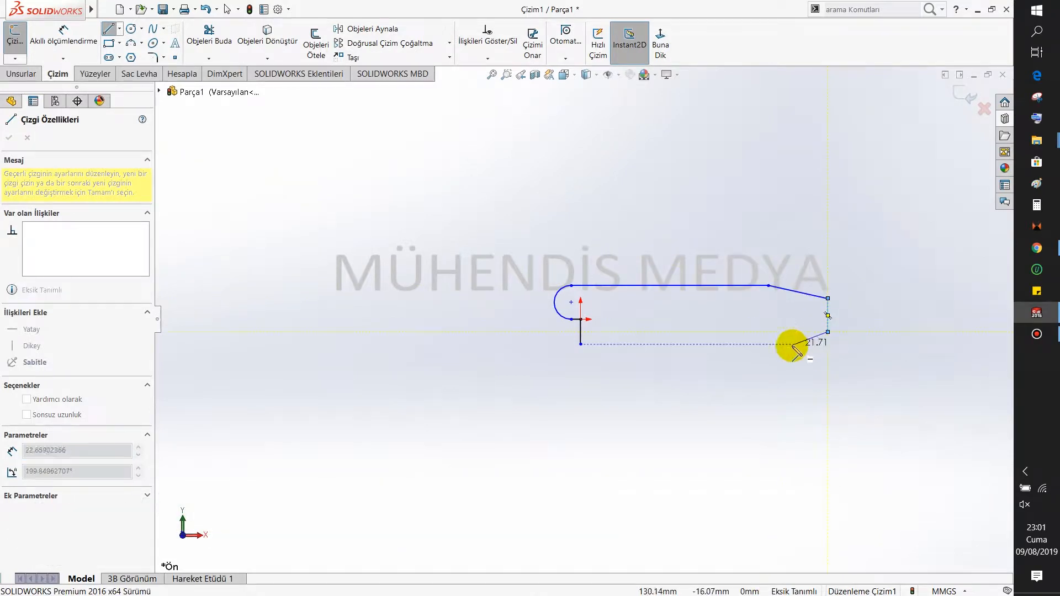
{"action": "left_click", "coordinate": [769, 348]}
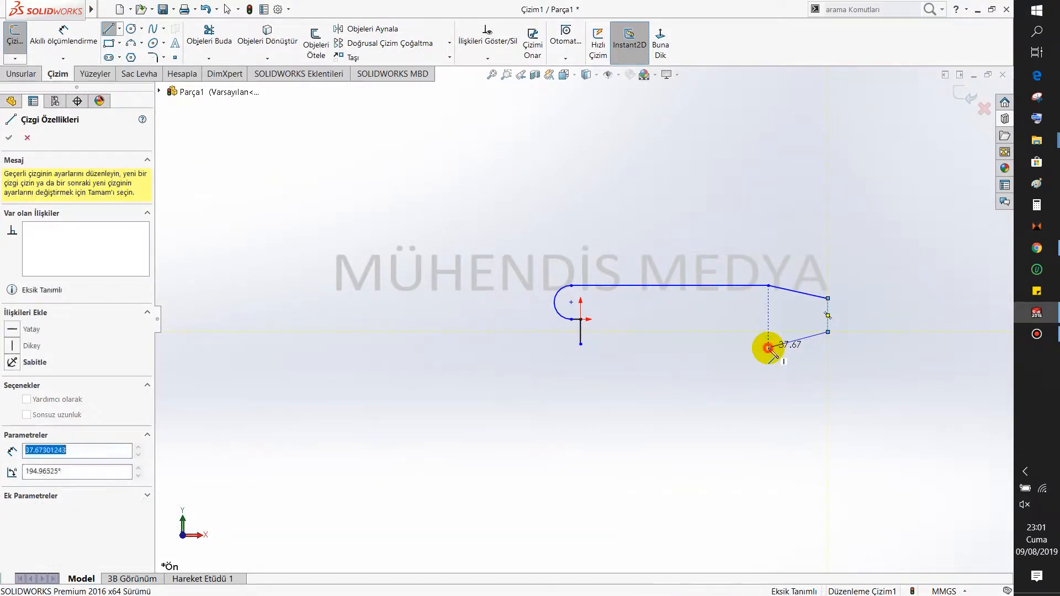
{"action": "left_click", "coordinate": [580, 344]}
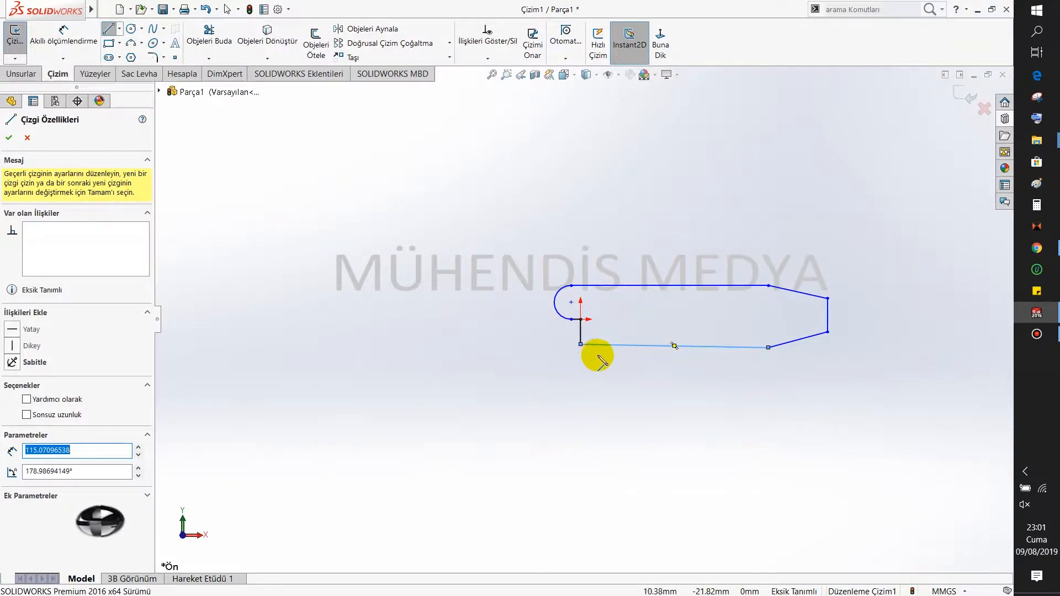
{"action": "key", "text": "Escape"}
Make the profile's long bottom line horizontal
{"action": "left_click", "coordinate": [625, 345]}
{"action": "left_click", "coordinate": [654, 298]}
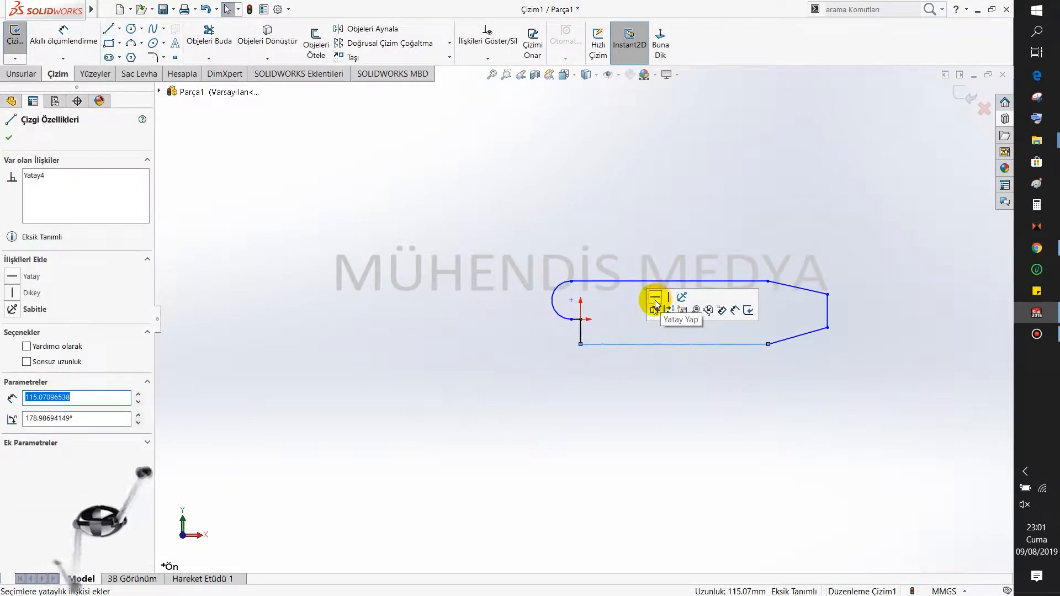
{"action": "left_click", "coordinate": [624, 361]}
{"action": "left_click", "coordinate": [827, 327]}
Dimension the radius of the semicircular arc as 10 mm
{"action": "scroll", "coordinate": [742, 333], "scroll_direction": "down", "scroll_amount": 3}
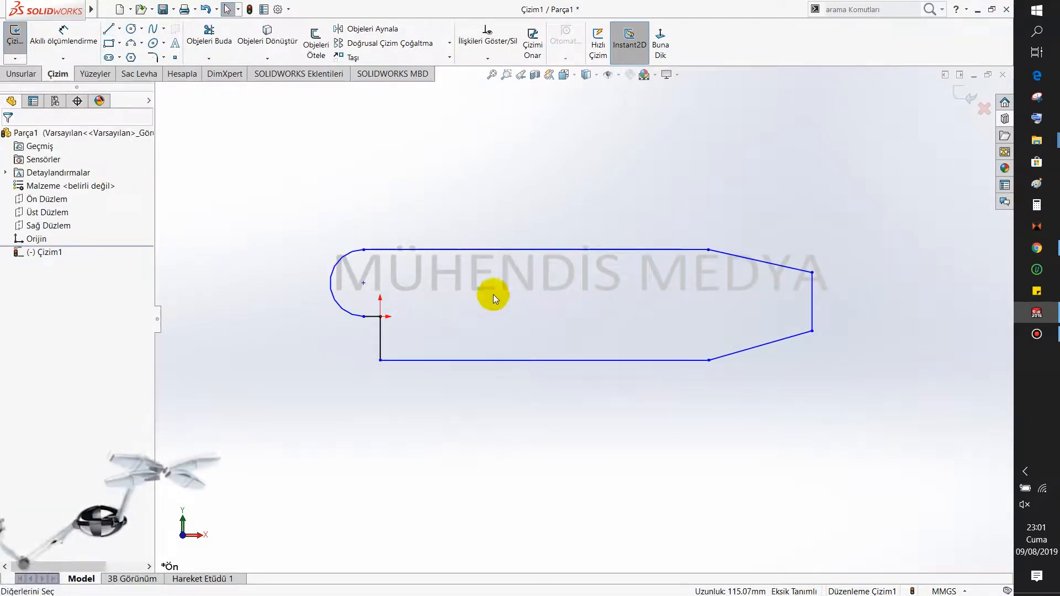
{"action": "right_click_drag", "start_coordinate": [425, 208], "coordinate": [409, 164]}
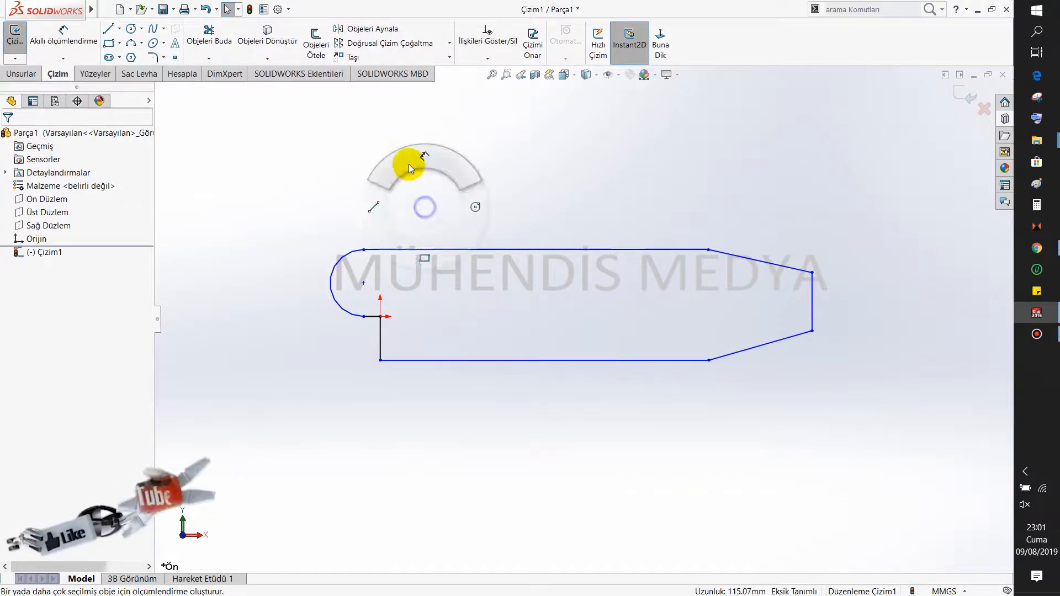
{"action": "left_click", "coordinate": [344, 259]}
{"action": "left_click", "coordinate": [341, 217]}
{"action": "type", "text": "10"}
{"action": "key", "text": "Return"}
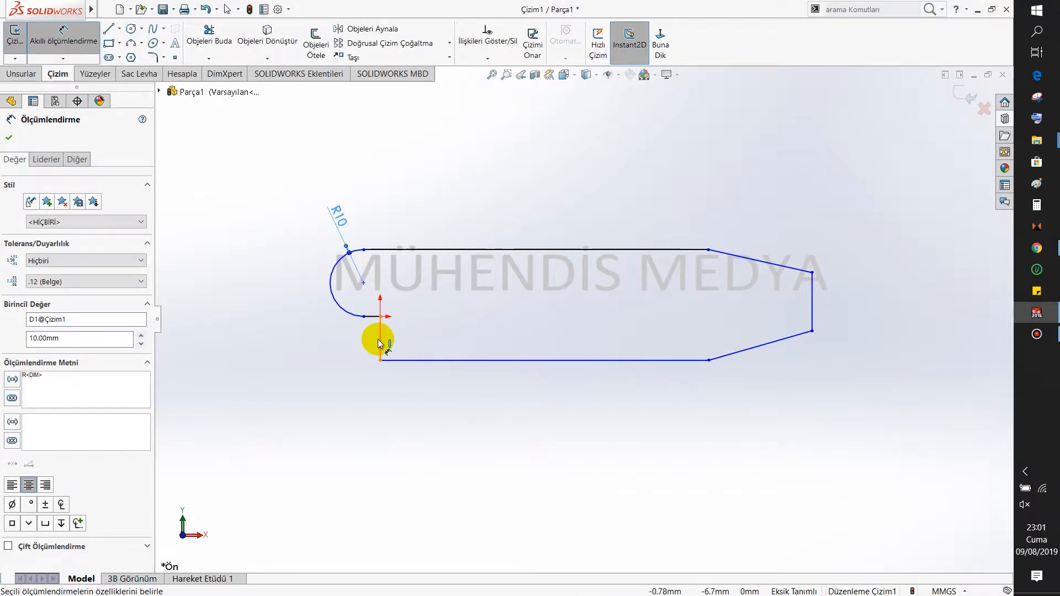
Dimension the vertical line below the origin as 10 mm
{"action": "left_click", "coordinate": [380, 339]}
{"action": "left_click", "coordinate": [336, 350]}
{"action": "type", "text": "10"}
{"action": "key", "text": "Return"}
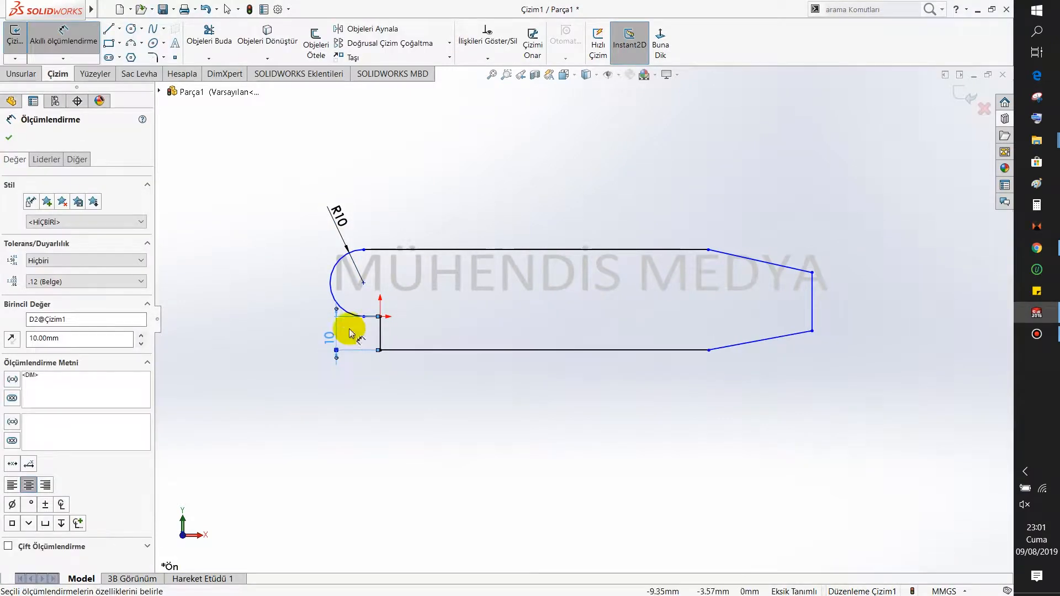
Change the length dimension of the vertical line below the origin to 20 mm
{"action": "scroll", "coordinate": [386, 309], "scroll_direction": "down", "scroll_amount": 2}
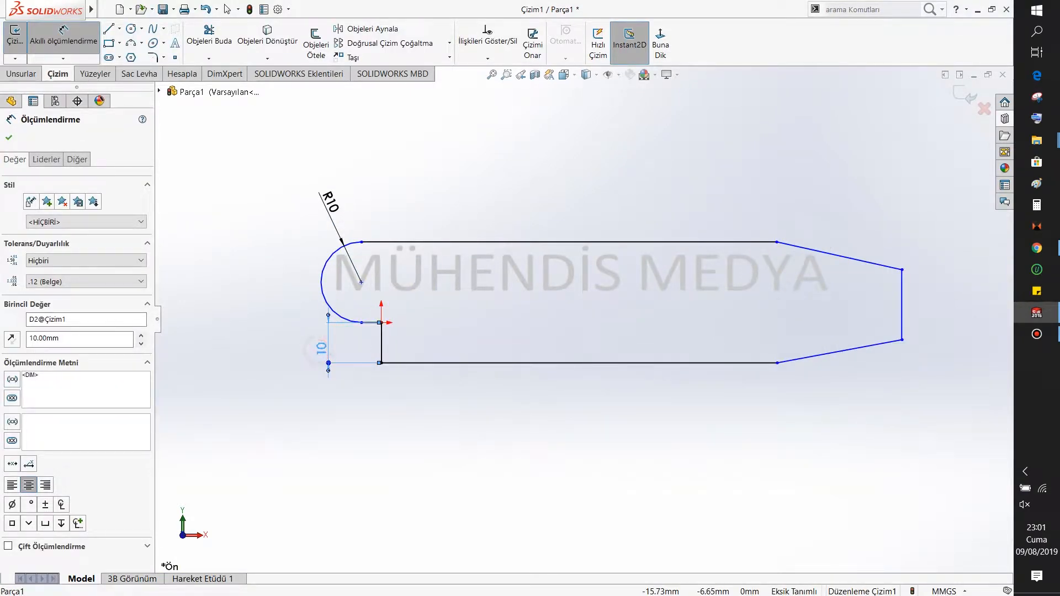
{"action": "double_click", "coordinate": [321, 348]}
{"action": "type", "text": "20"}
{"action": "key", "text": "Return"}
Dimension the short horizontal line between the arc and the origin as 7 mm
{"action": "left_click", "coordinate": [372, 323]}
{"action": "left_click", "coordinate": [372, 310]}
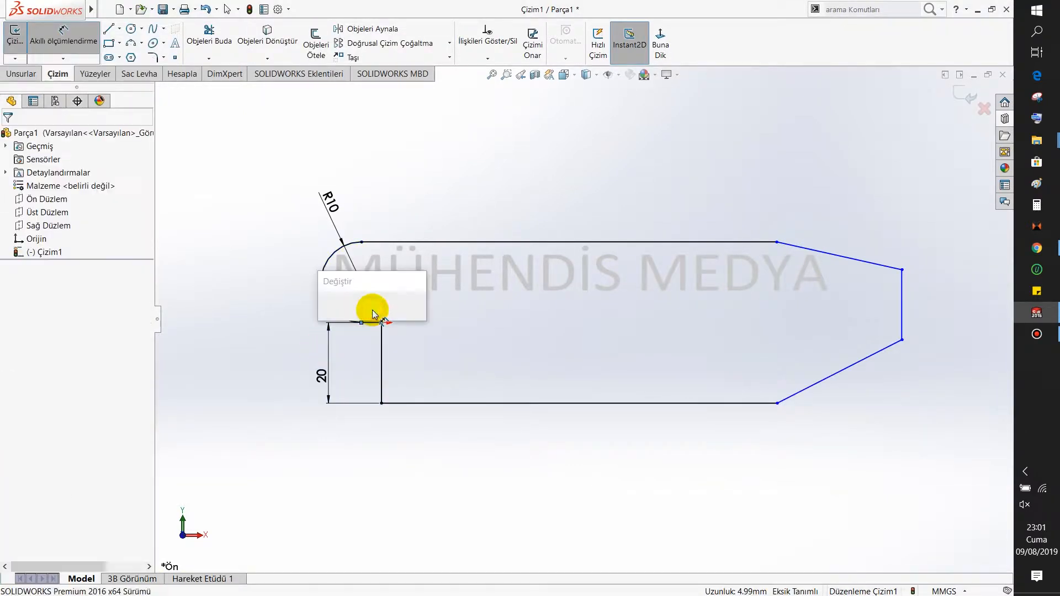
{"action": "type", "text": "7"}
{"action": "key", "text": "Return"}
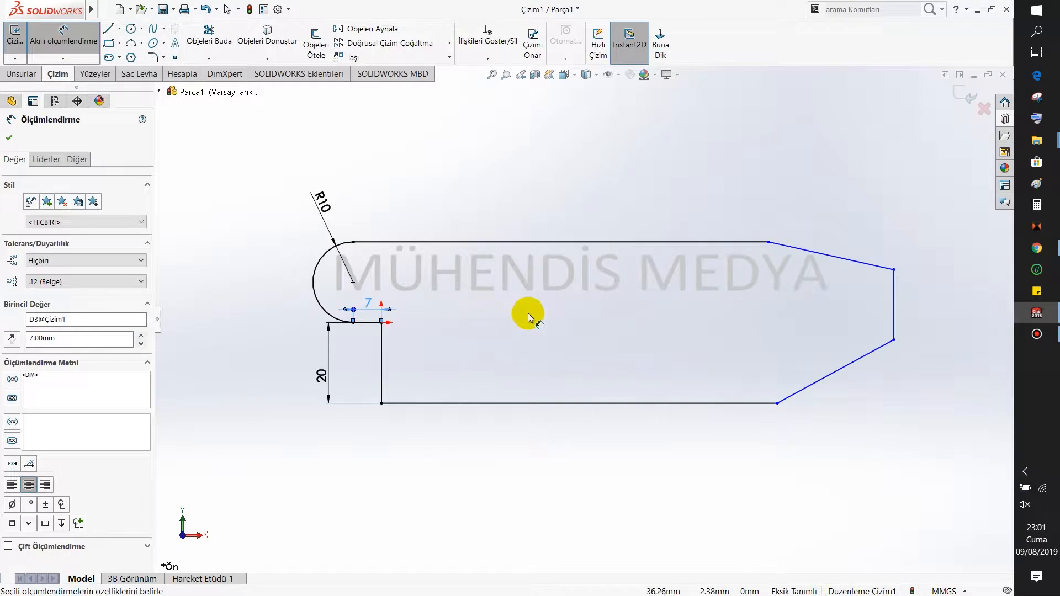
{"action": "left_click", "coordinate": [546, 242]}
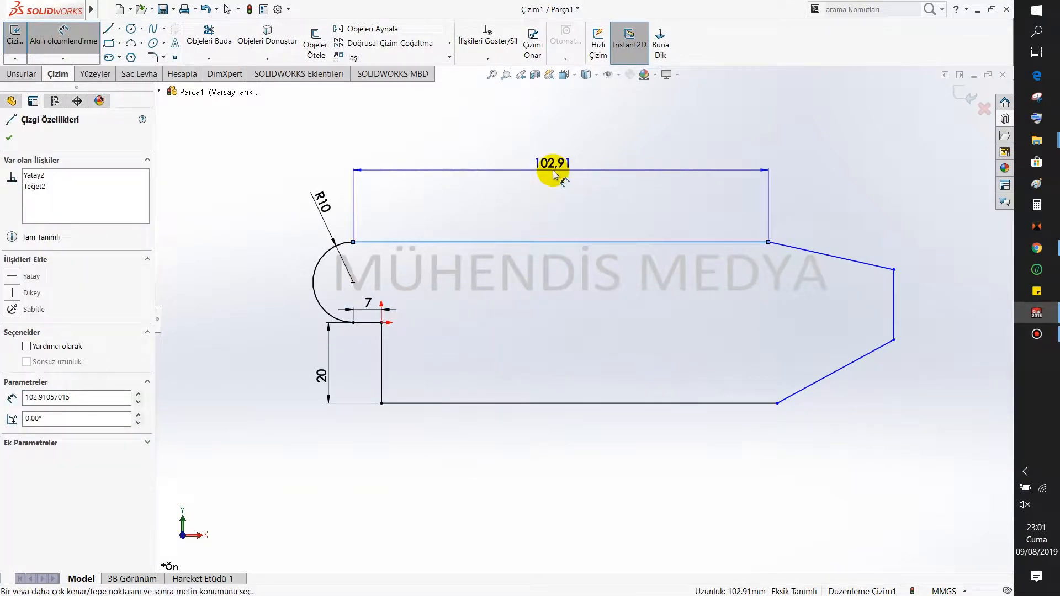
{"action": "key", "text": "Escape"}
{"action": "key", "text": "Escape"}
Dimension the angle between the top line and the upper sloped line as 15°
{"action": "right_click_drag", "start_coordinate": [711, 193], "coordinate": [704, 132]}
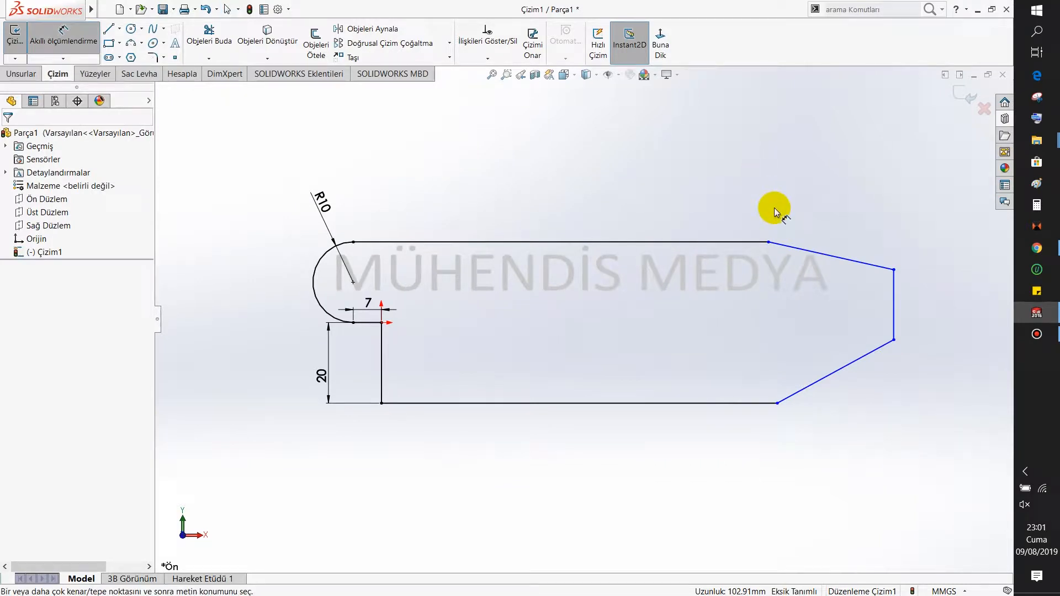
{"action": "left_click", "coordinate": [750, 241]}
{"action": "left_click", "coordinate": [784, 245]}
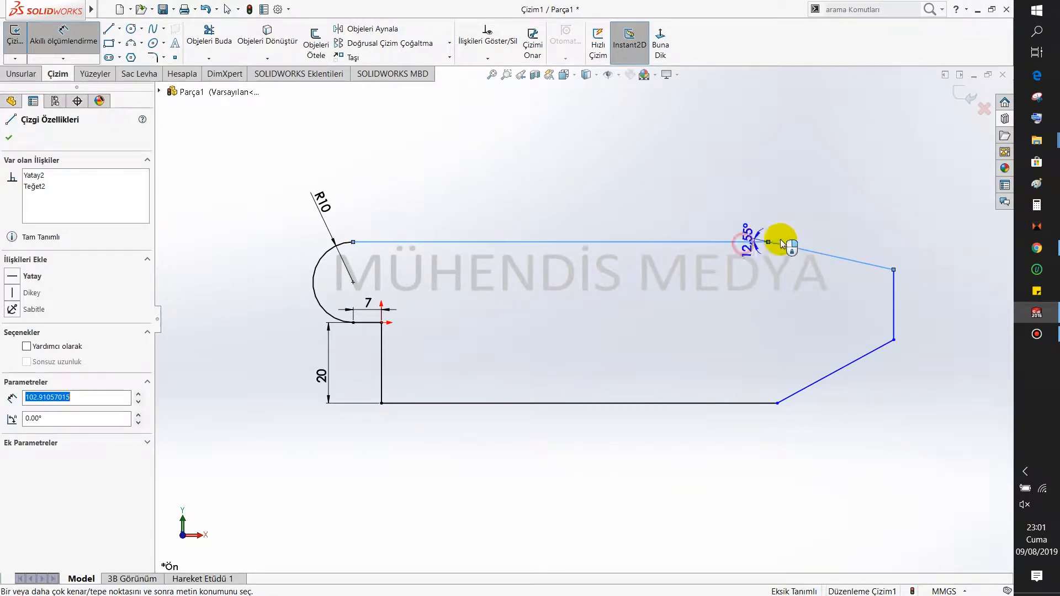
{"action": "left_click", "coordinate": [842, 243]}
{"action": "key", "text": "Return"}
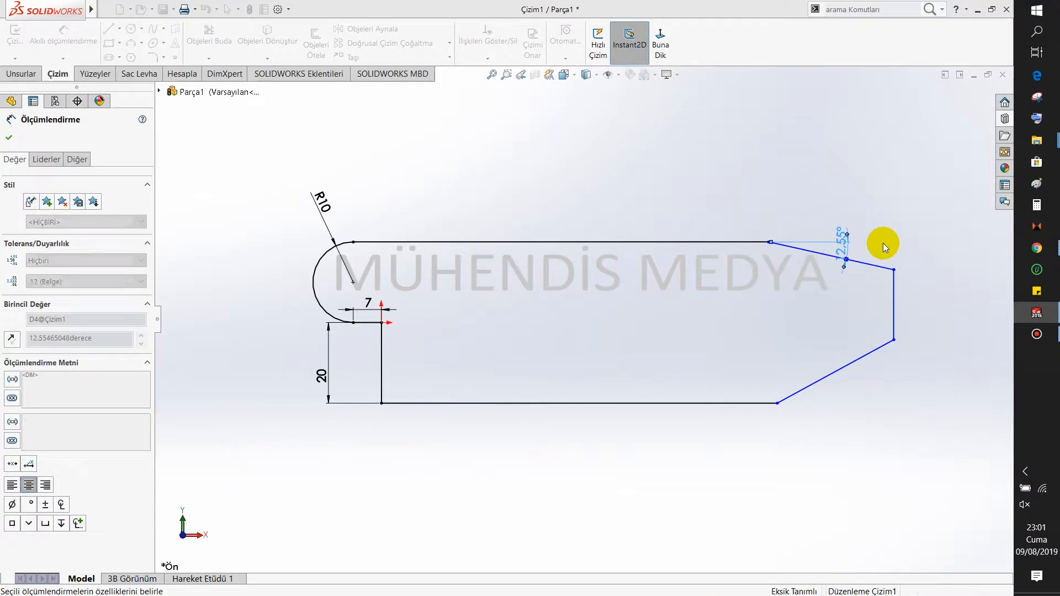
Dimension the angle of the lower sloped line from the extension of the bottom line as 15°
{"action": "left_click", "coordinate": [804, 392]}
{"action": "left_click", "coordinate": [753, 403]}
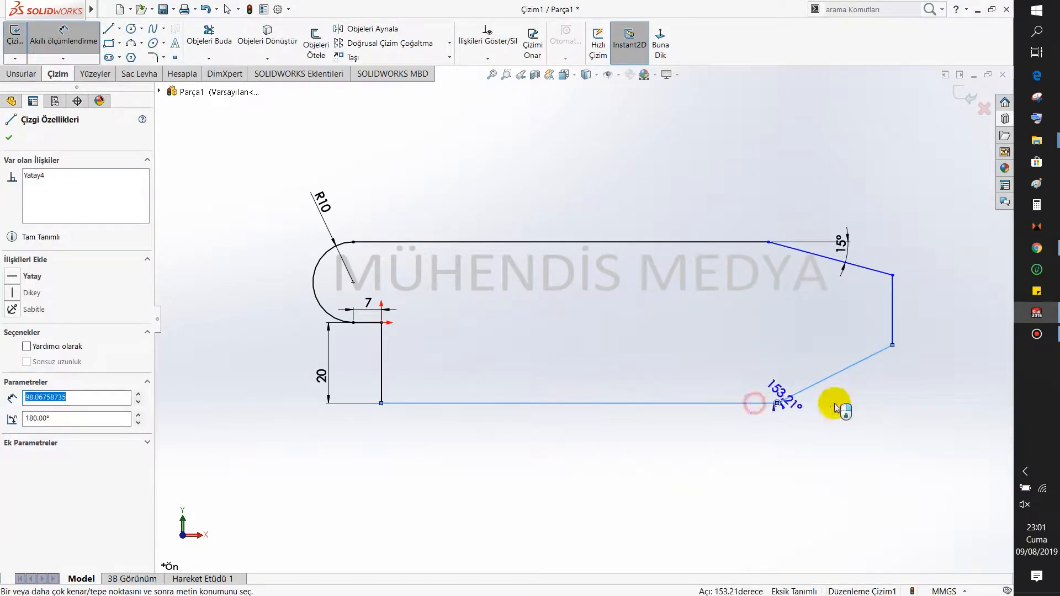
{"action": "left_click", "coordinate": [876, 386]}
{"action": "type", "text": "15"}
{"action": "key", "text": "Return"}
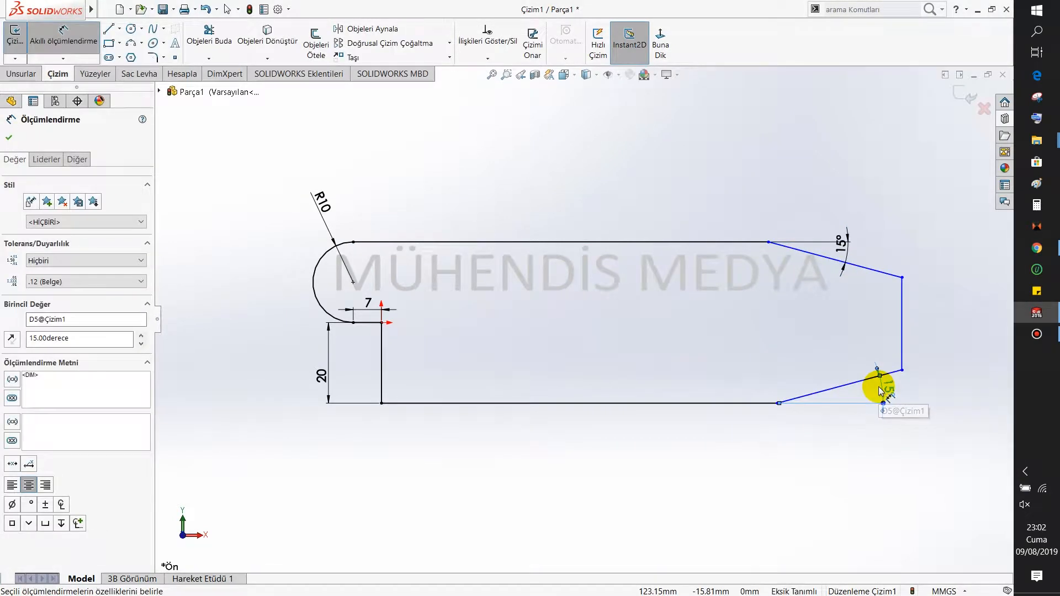
Dimension the horizontal distance between the endpoints of the lower sloped line as 30 mm
{"action": "left_click", "coordinate": [778, 403]}
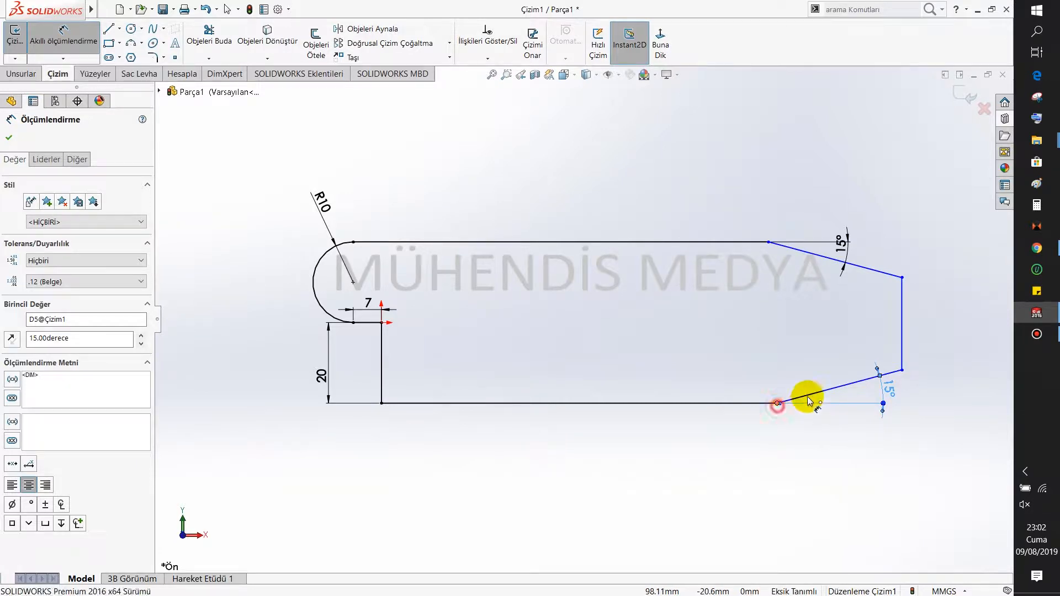
{"action": "left_click", "coordinate": [901, 370]}
{"action": "left_click", "coordinate": [855, 486]}
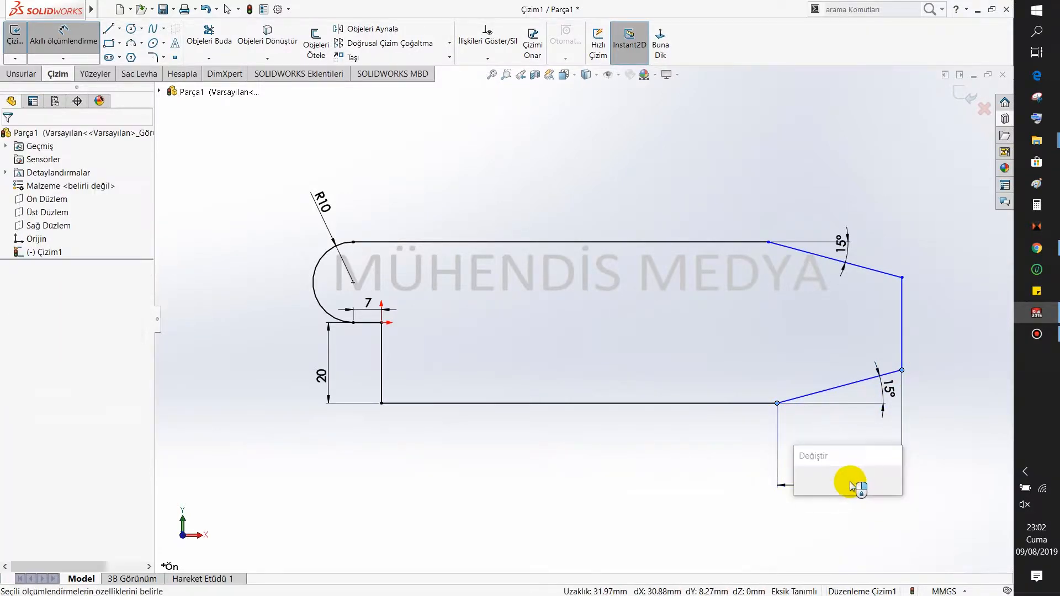
{"action": "type", "text": "30"}
{"action": "key", "text": "Return"}
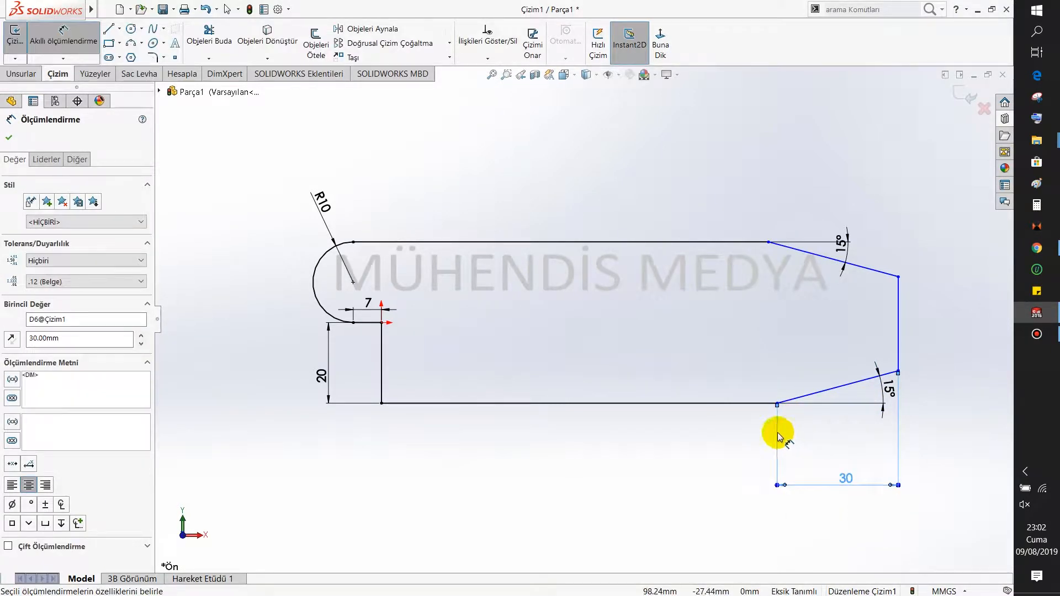
{"action": "key", "text": "Escape"}
Add a vertical relation between the points where the top and bottom lines meet the sloped lines
{"action": "left_click", "coordinate": [768, 242]}
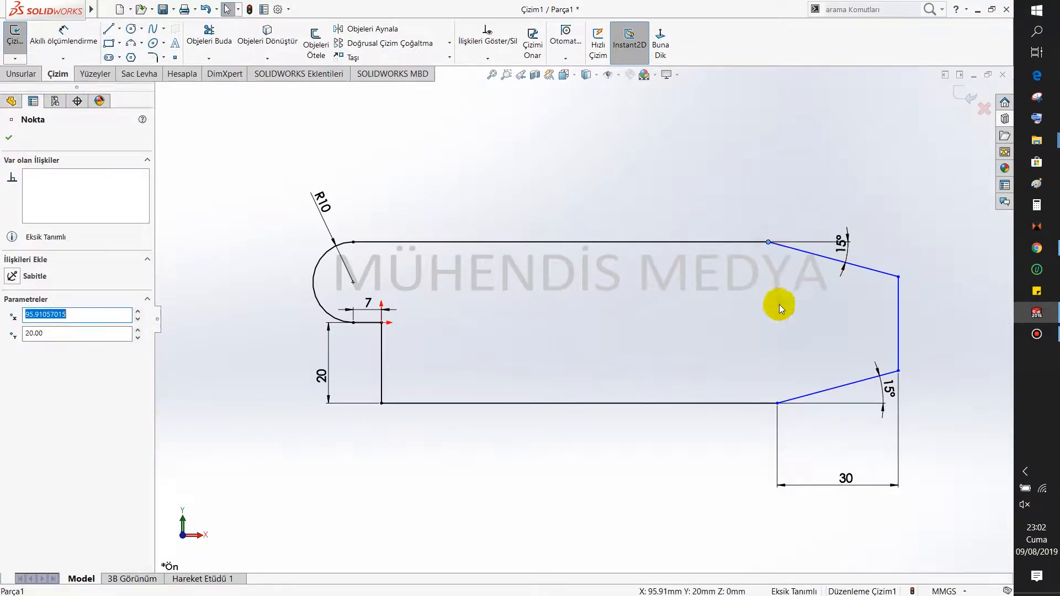
{"action": "left_click", "coordinate": [777, 403], "text": "ctrl"}
{"action": "left_click", "coordinate": [821, 359]}
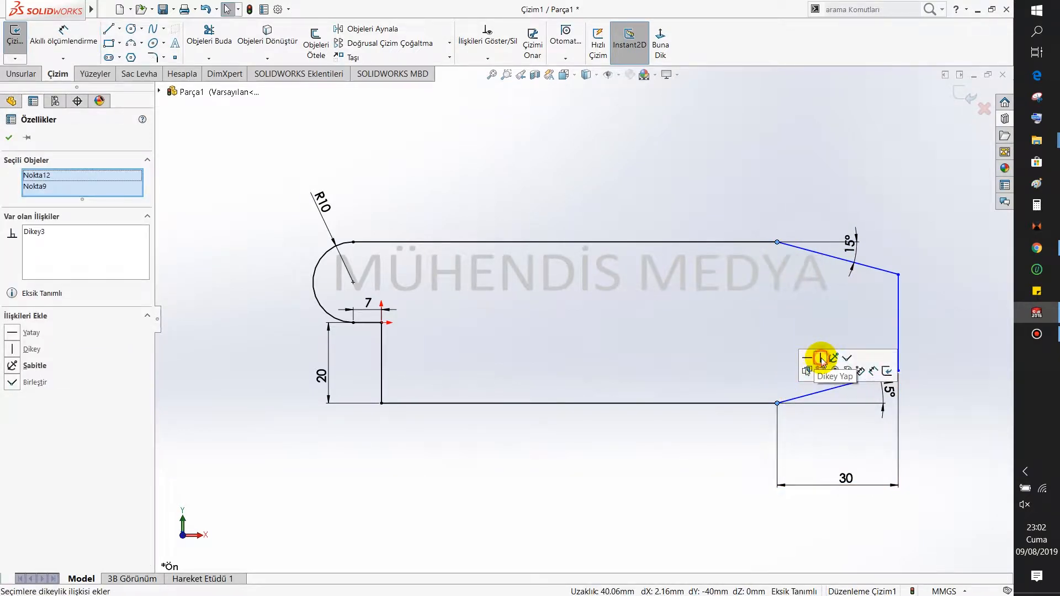
{"action": "left_click", "coordinate": [701, 342]}
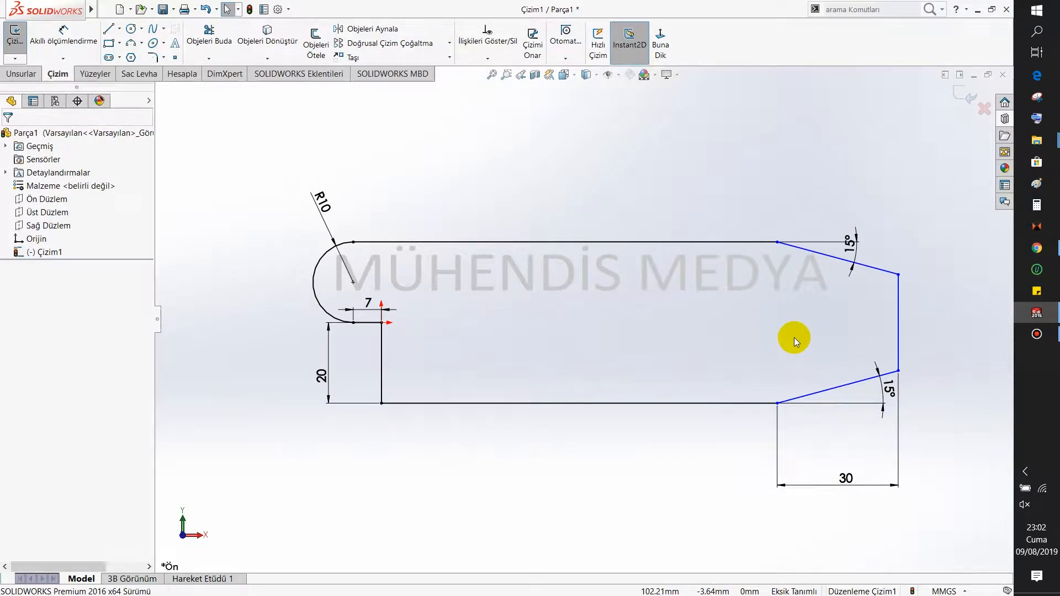
Dimension the length of the long top line as 150 mm
{"action": "right_click_drag", "start_coordinate": [708, 289], "coordinate": [693, 263]}
{"action": "left_click", "coordinate": [625, 242]}
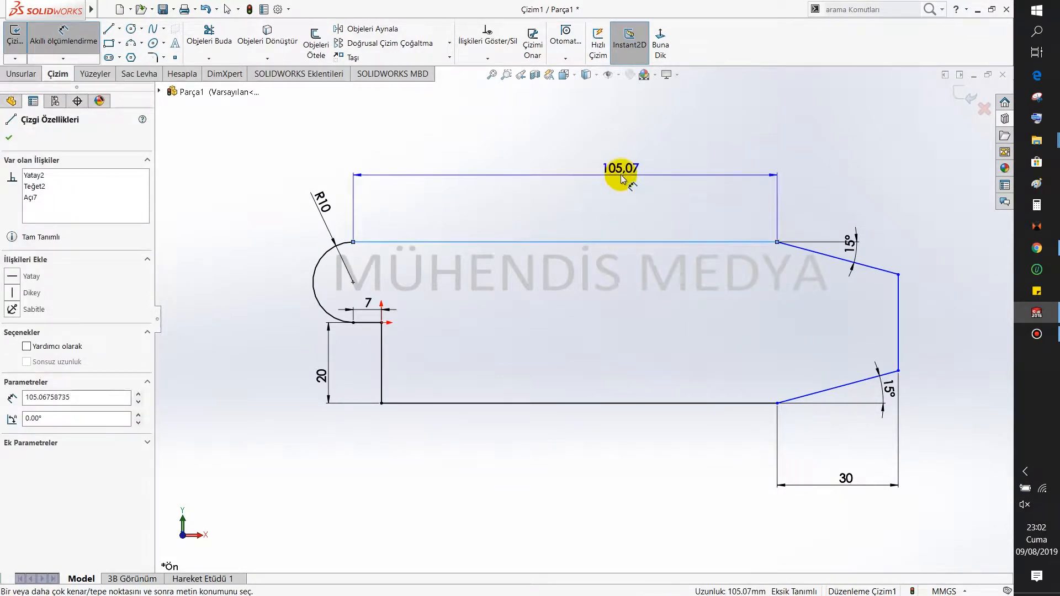
{"action": "left_click", "coordinate": [621, 178]}
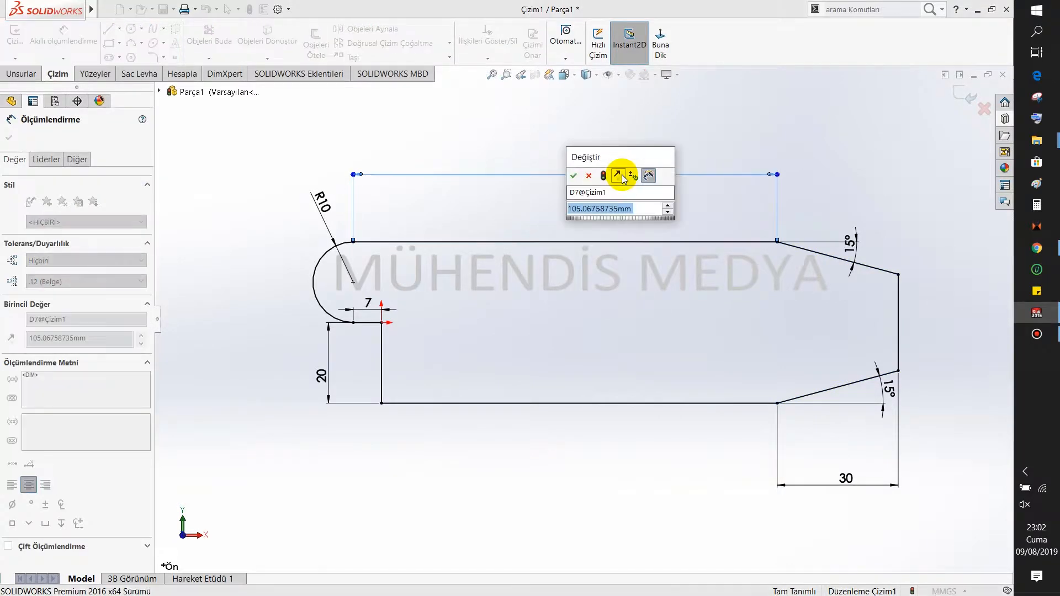
{"action": "key", "text": "Return"}
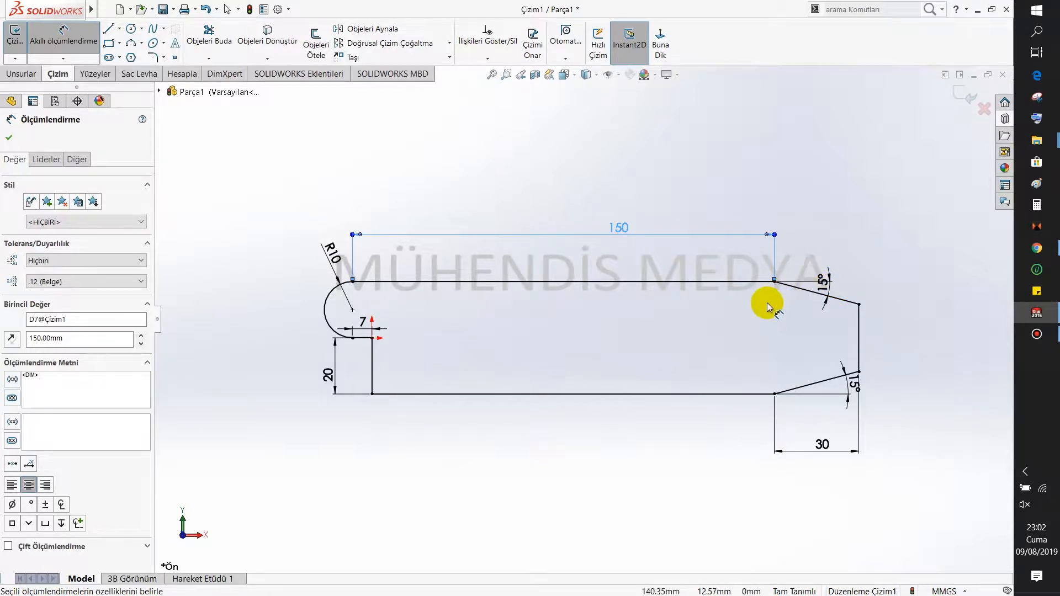
{"action": "key", "text": "Escape"}
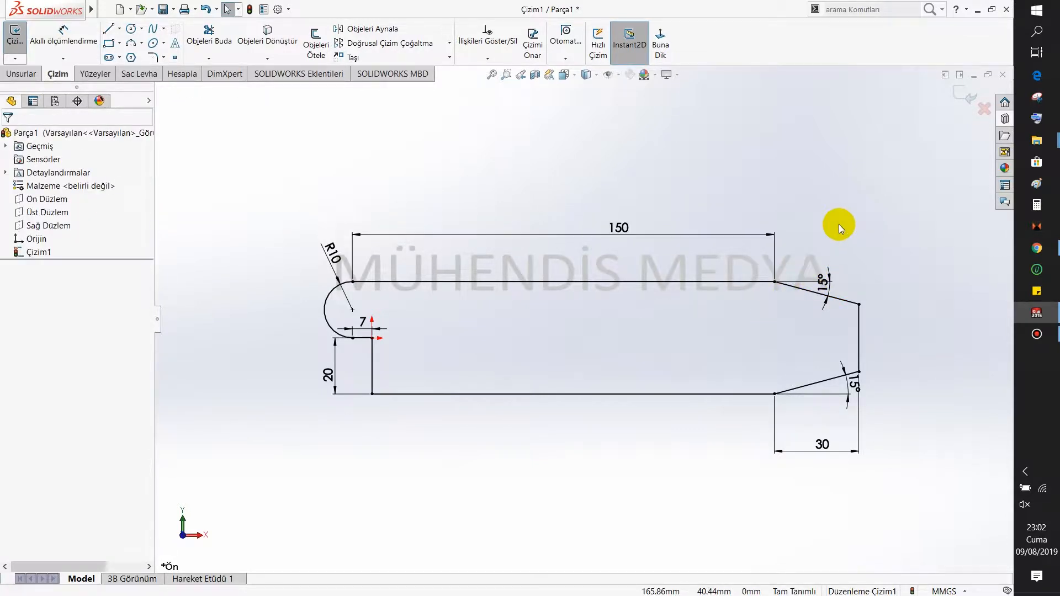
Measure the distance between the two endpoints of the vertical edge at the profile's tapered end
{"action": "left_click", "coordinate": [181, 73]}
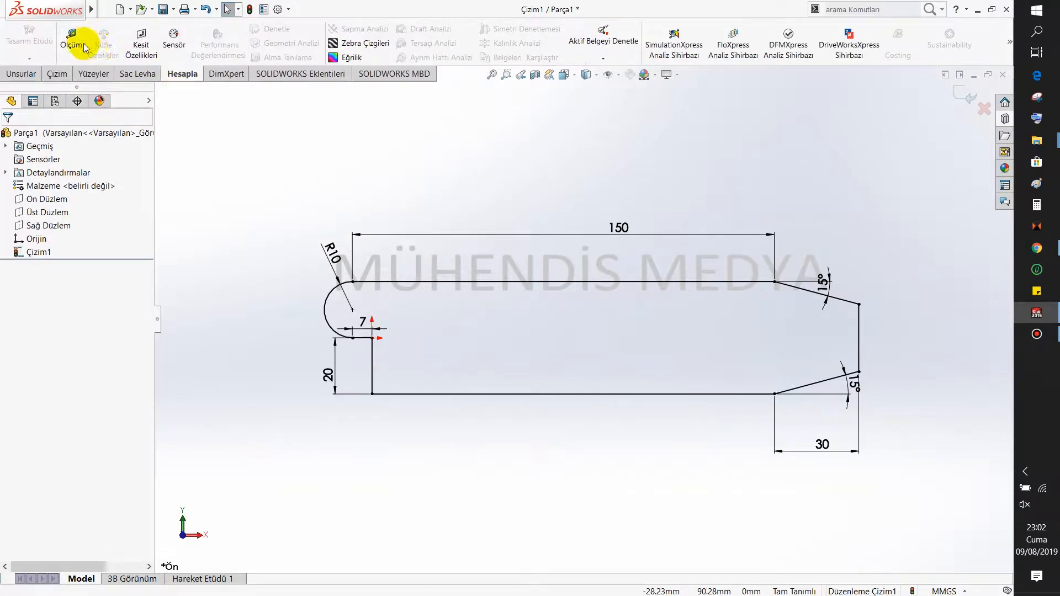
{"action": "left_click", "coordinate": [71, 39]}
{"action": "left_click", "coordinate": [859, 304]}
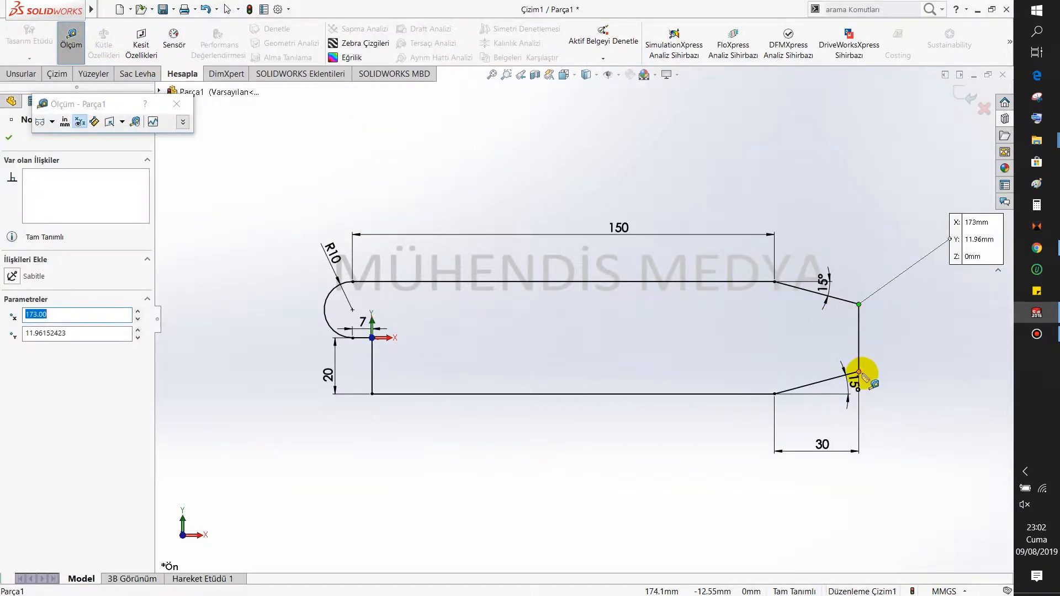
{"action": "left_click", "coordinate": [858, 371]}
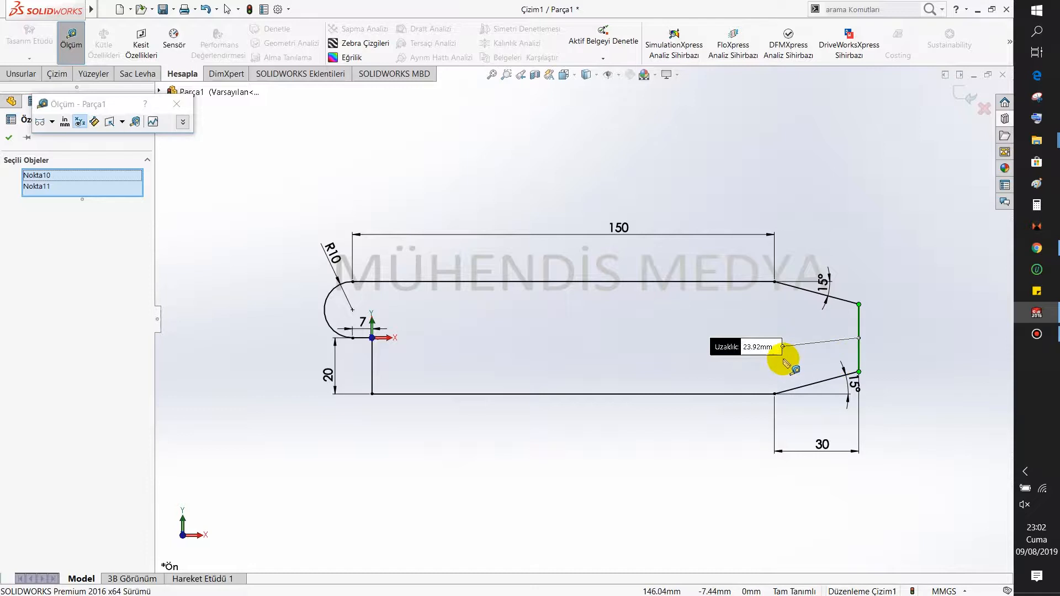
{"action": "key", "text": "Escape"}
{"action": "scroll", "coordinate": [889, 314], "scroll_direction": "down", "scroll_amount": 1}
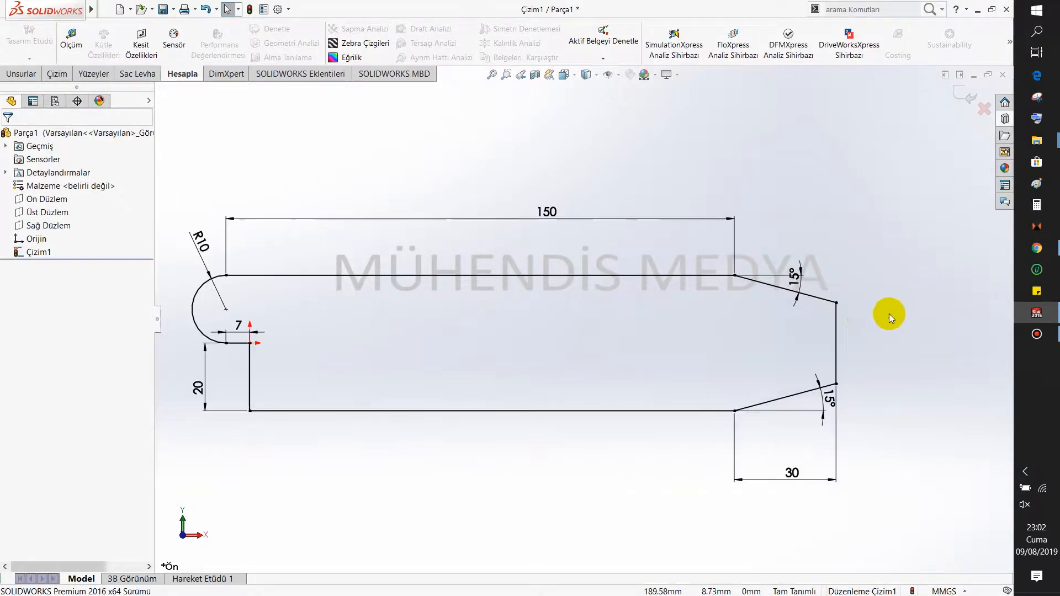
Sketch a circle about 14 mm in diameter centred on the arc centre of the profile's rounded end
{"action": "scroll", "coordinate": [573, 290], "scroll_direction": "up", "scroll_amount": 1}
{"action": "mouse_move", "coordinate": [321, 165]}
{"action": "right_mouse_down"}
{"action": "mouse_move", "coordinate": [302, 164]}
{"action": "mouse_move", "coordinate": [373, 163]}
{"action": "right_mouse_up"}
{"action": "left_click", "coordinate": [285, 311]}
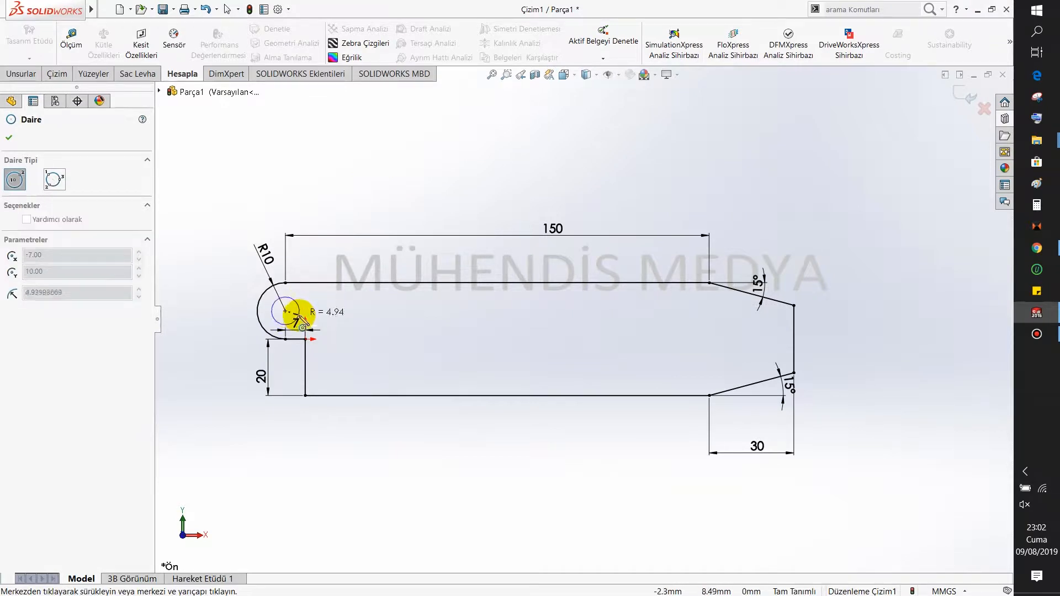
{"action": "left_click", "coordinate": [304, 314]}
Dimension the diameter of the circle in the rounded end as 10 mm
{"action": "right_click_drag", "start_coordinate": [356, 320], "coordinate": [355, 276]}
{"action": "left_click", "coordinate": [305, 307]}
{"action": "left_click", "coordinate": [341, 312]}
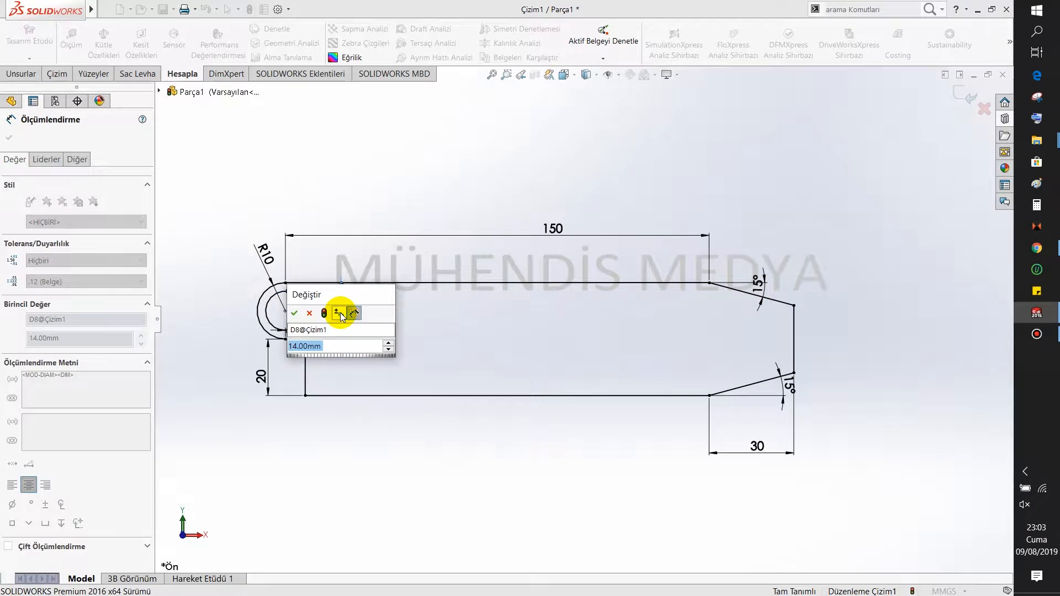
{"action": "left_click", "coordinate": [339, 311]}
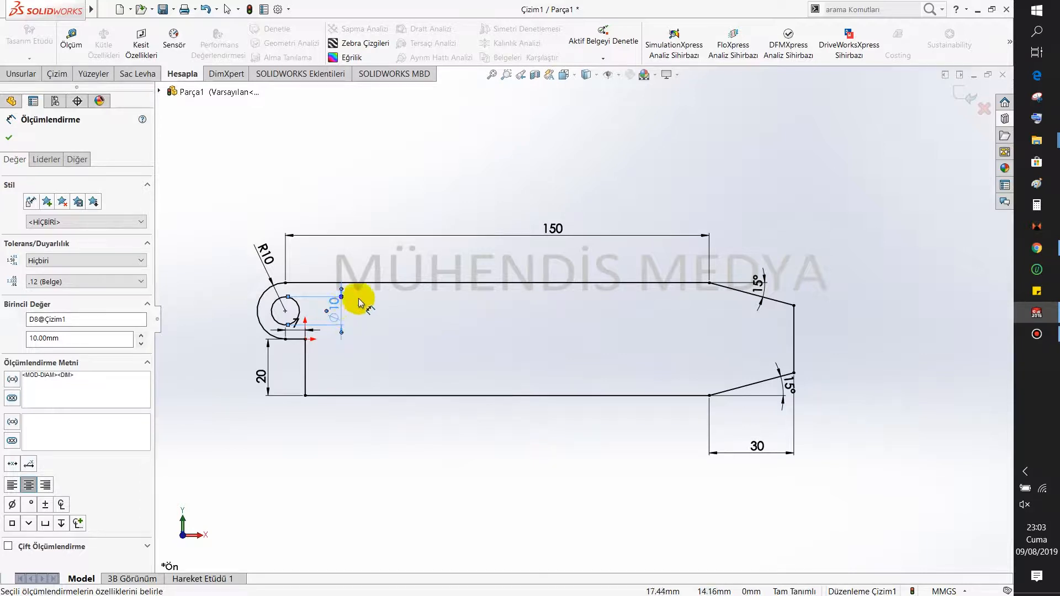
{"action": "right_click_drag", "start_coordinate": [395, 176], "coordinate": [493, 178]}
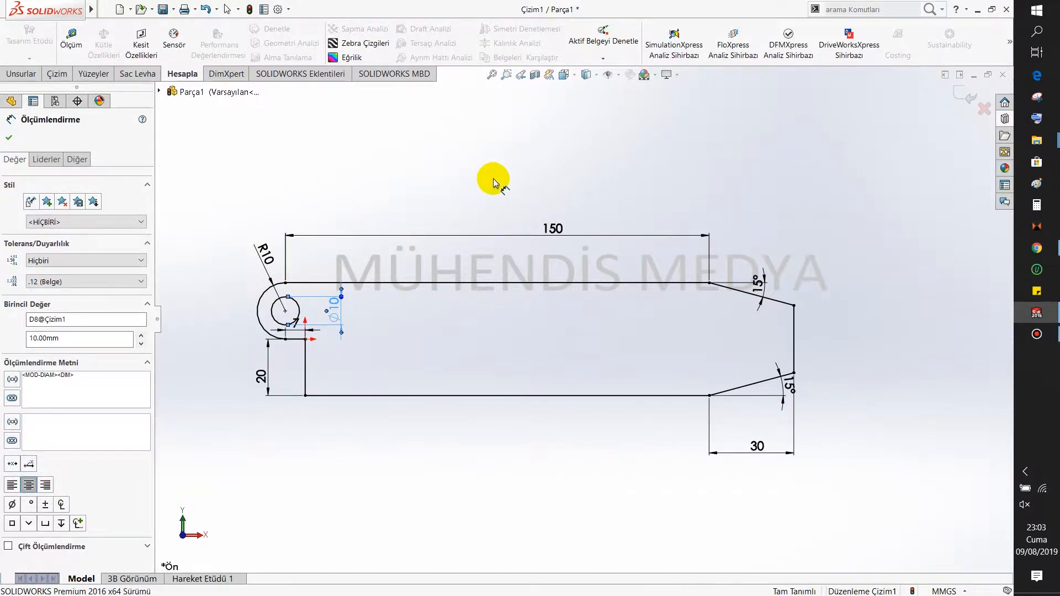
{"action": "key", "text": "Escape"}
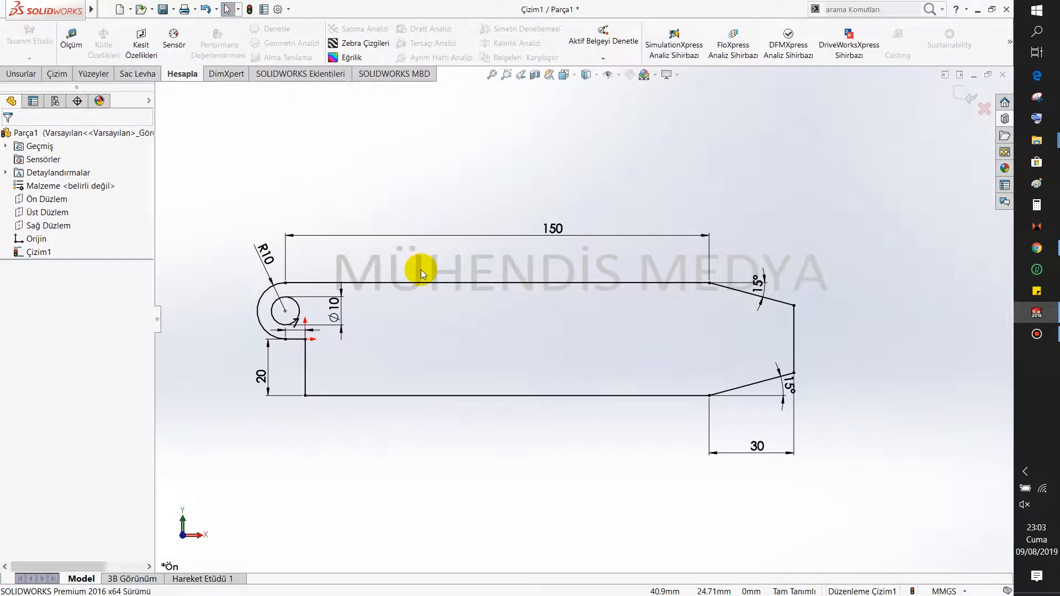
Sketch four circles about 8 mm in diameter in a rectangular layout inside the profile, near the tapered end, with their centres aligned
{"action": "right_click_drag", "start_coordinate": [432, 188], "coordinate": [503, 192]}
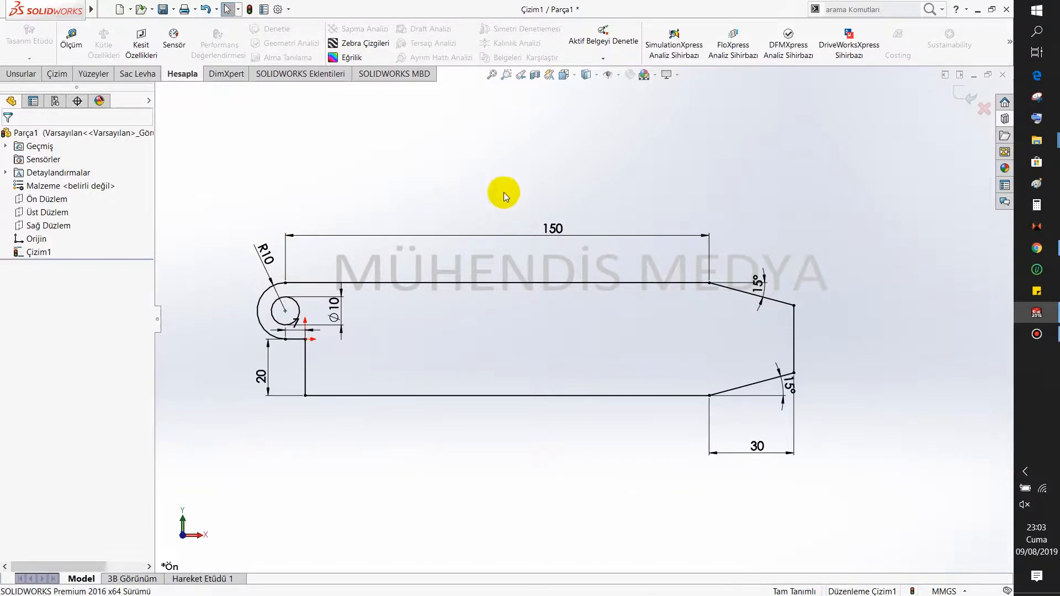
{"action": "left_click", "coordinate": [666, 297]}
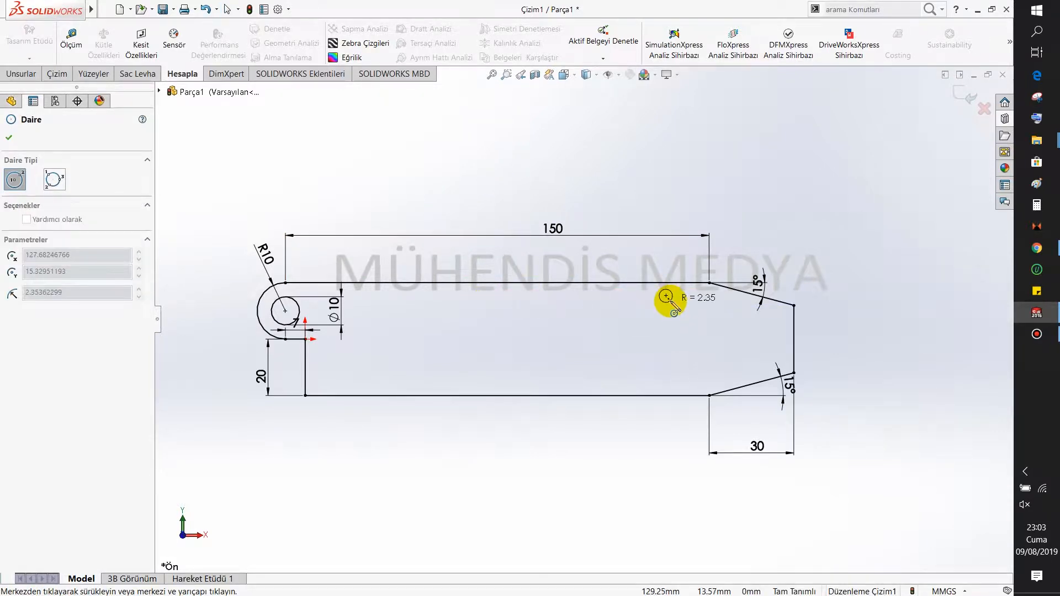
{"action": "left_click", "coordinate": [674, 307]}
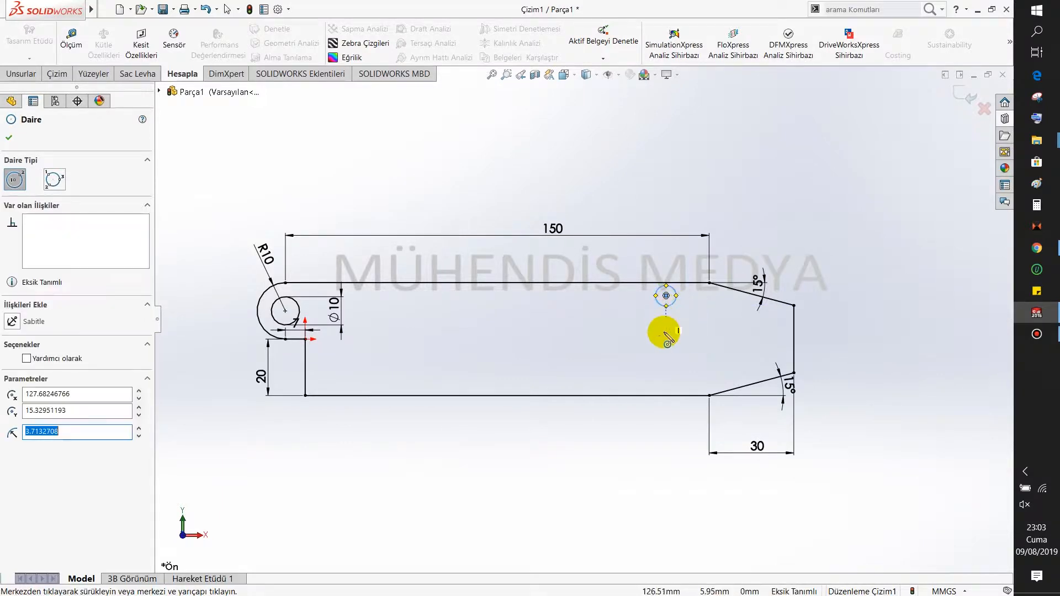
{"action": "left_click", "coordinate": [666, 374]}
{"action": "left_click", "coordinate": [673, 380]}
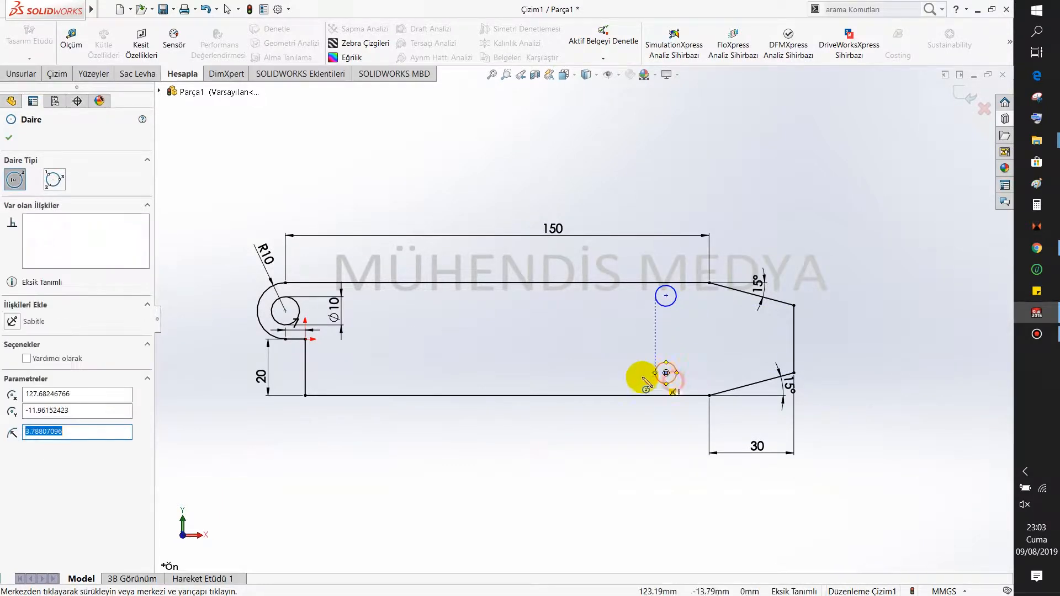
{"action": "left_click", "coordinate": [515, 374]}
{"action": "left_click", "coordinate": [524, 381]}
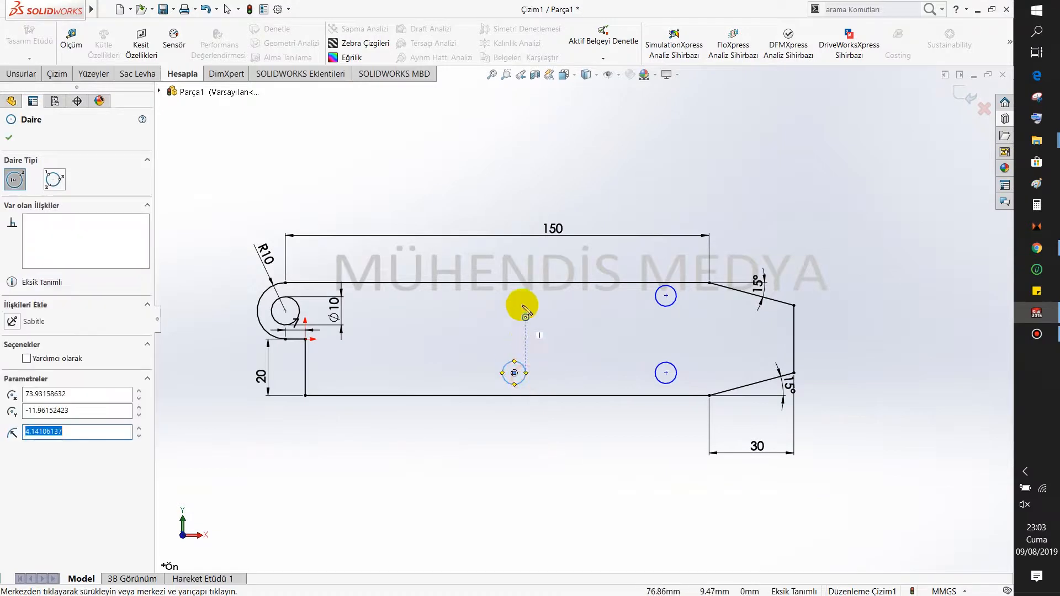
{"action": "left_click", "coordinate": [514, 296]}
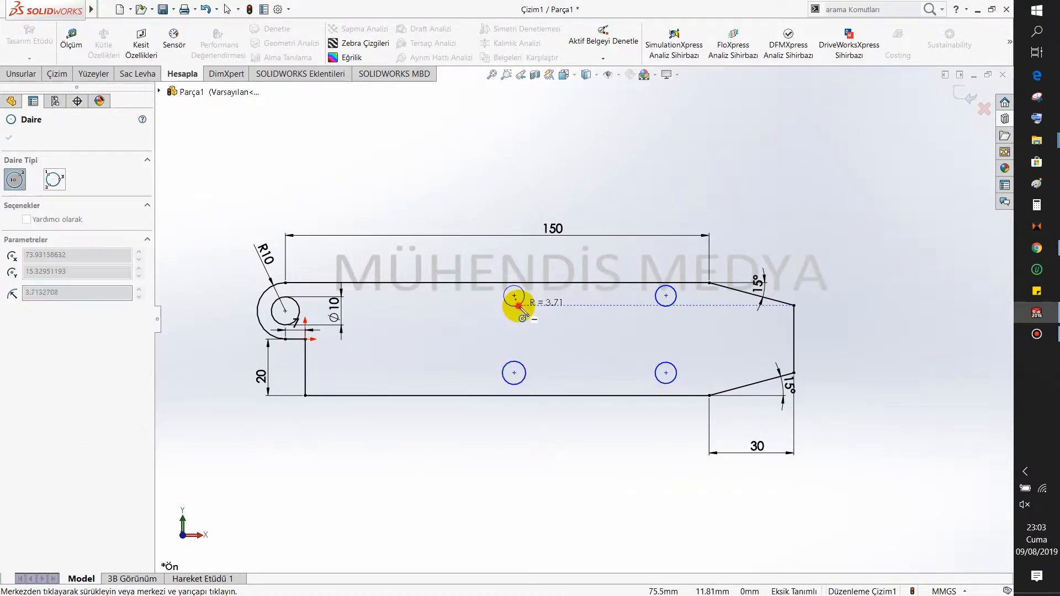
{"action": "left_click", "coordinate": [522, 304]}
{"action": "key", "text": "Escape"}
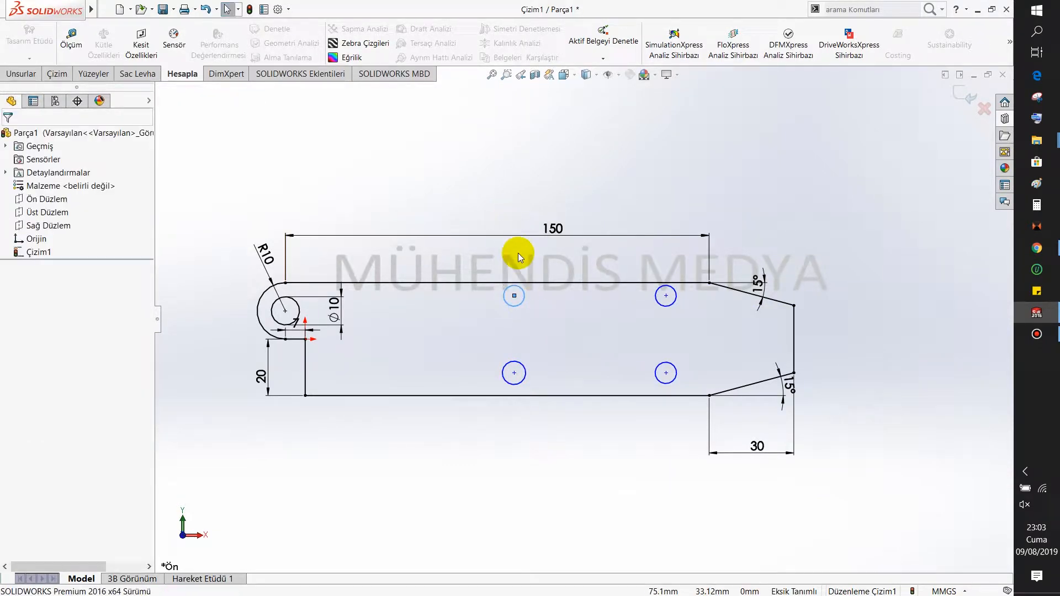
Add an equal relation between the four small circles
{"action": "left_click", "coordinate": [522, 304]}
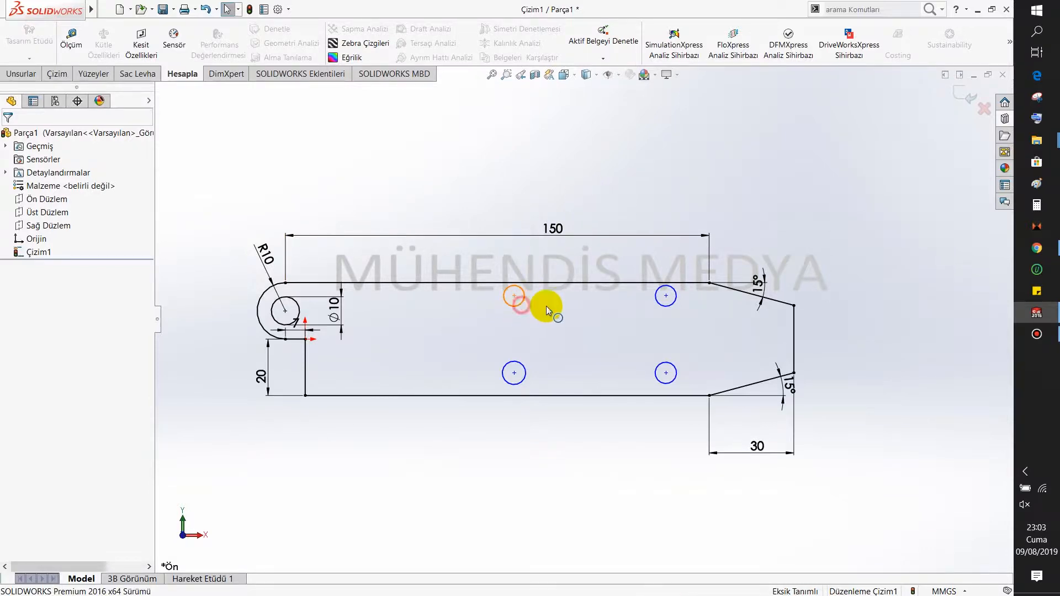
{"action": "left_click", "coordinate": [667, 308], "text": "ctrl"}
{"action": "left_click", "coordinate": [657, 363], "text": "ctrl"}
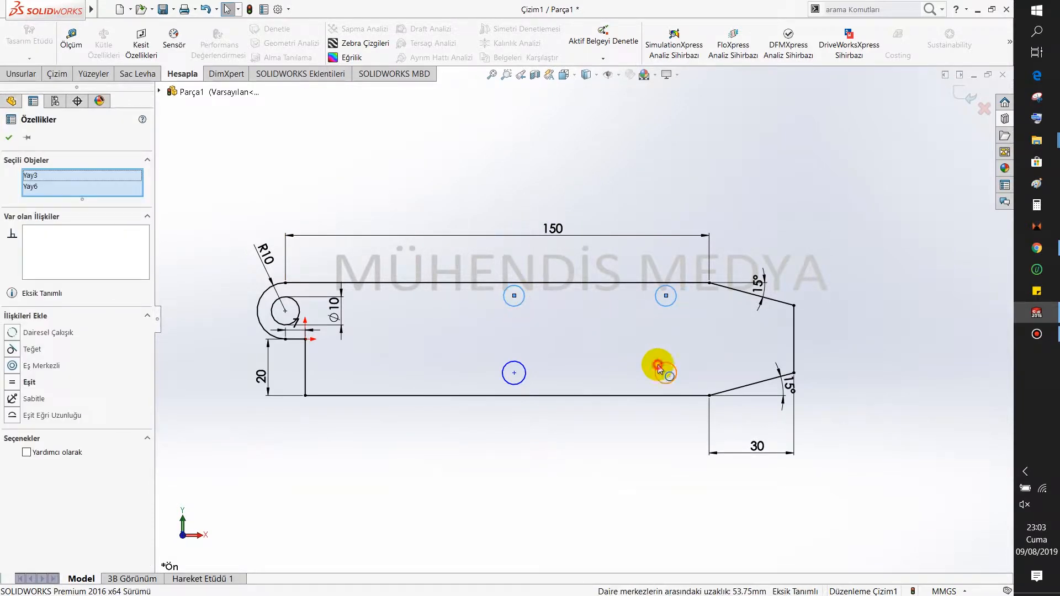
{"action": "left_click", "coordinate": [519, 369], "text": "ctrl"}
{"action": "left_click", "coordinate": [12, 389]}
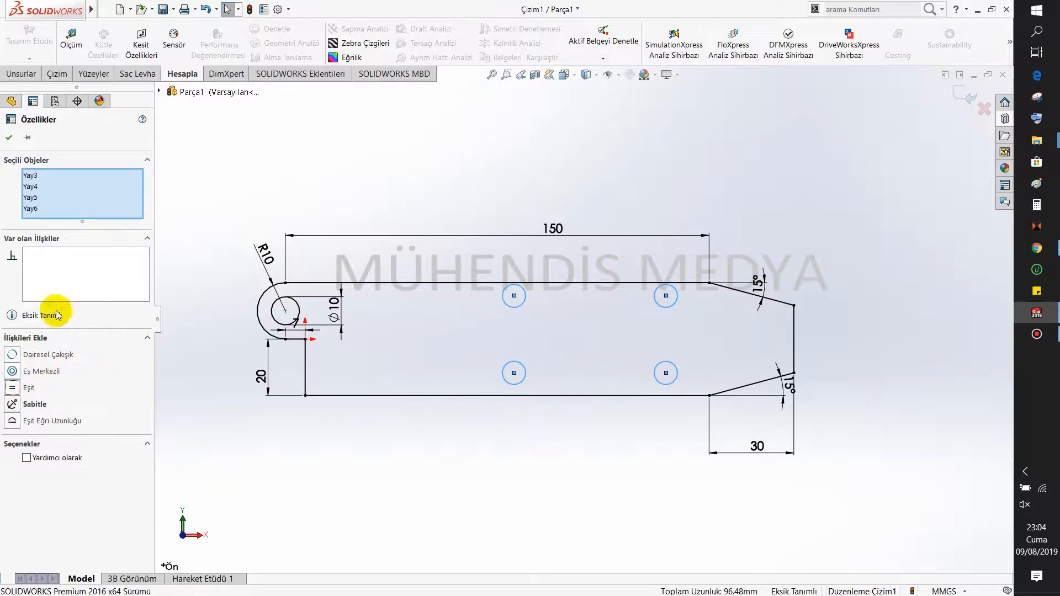
{"action": "left_click", "coordinate": [9, 139]}
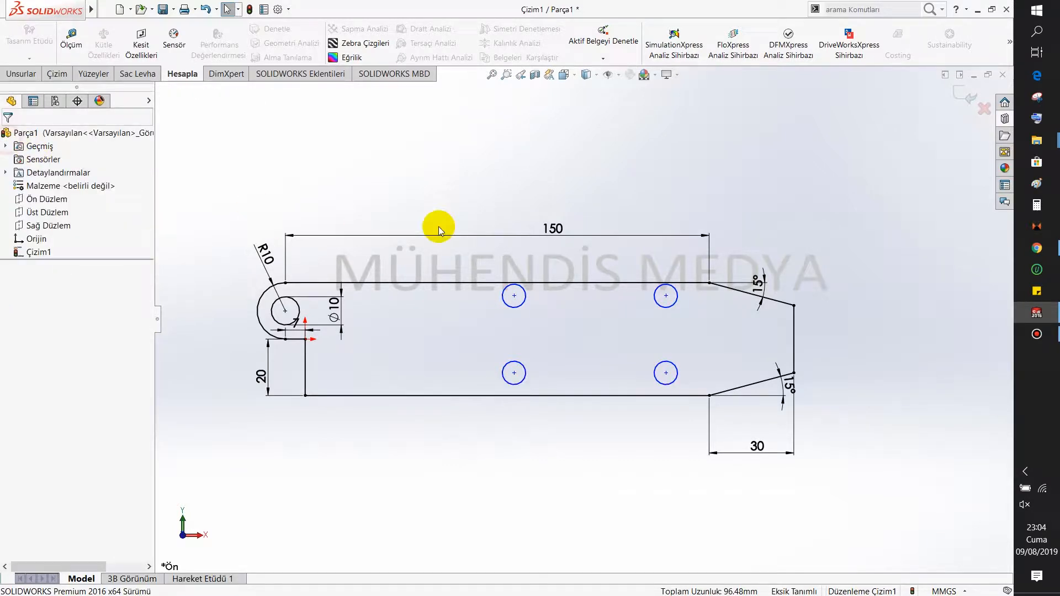
Add horizontal relations between the centres of the two upper small circles and between those of the two lower ones
{"action": "left_click", "coordinate": [514, 296]}
{"action": "left_click", "coordinate": [666, 296], "text": "ctrl"}
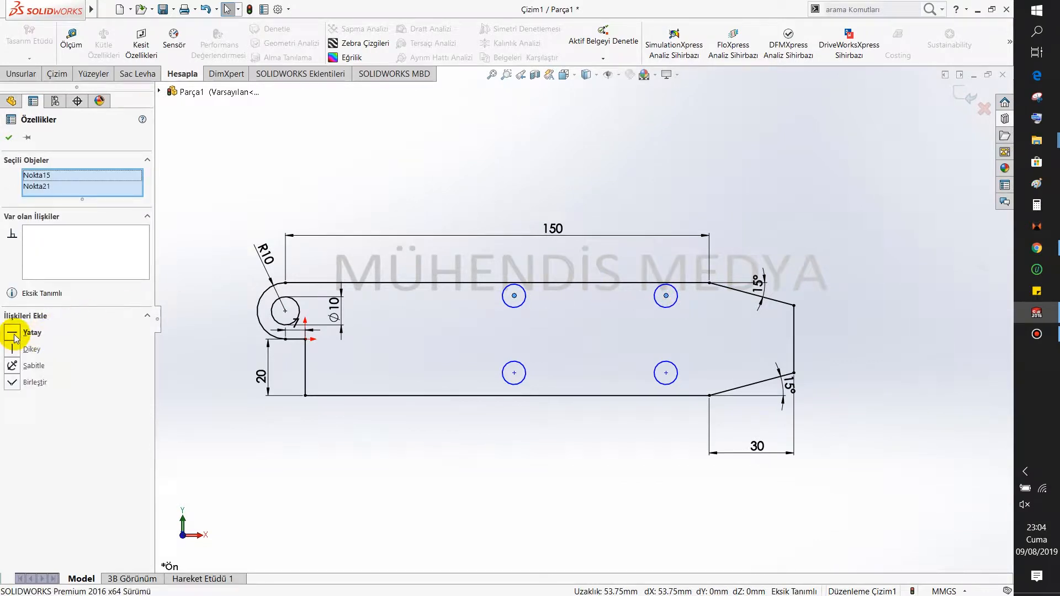
{"action": "left_click", "coordinate": [9, 138]}
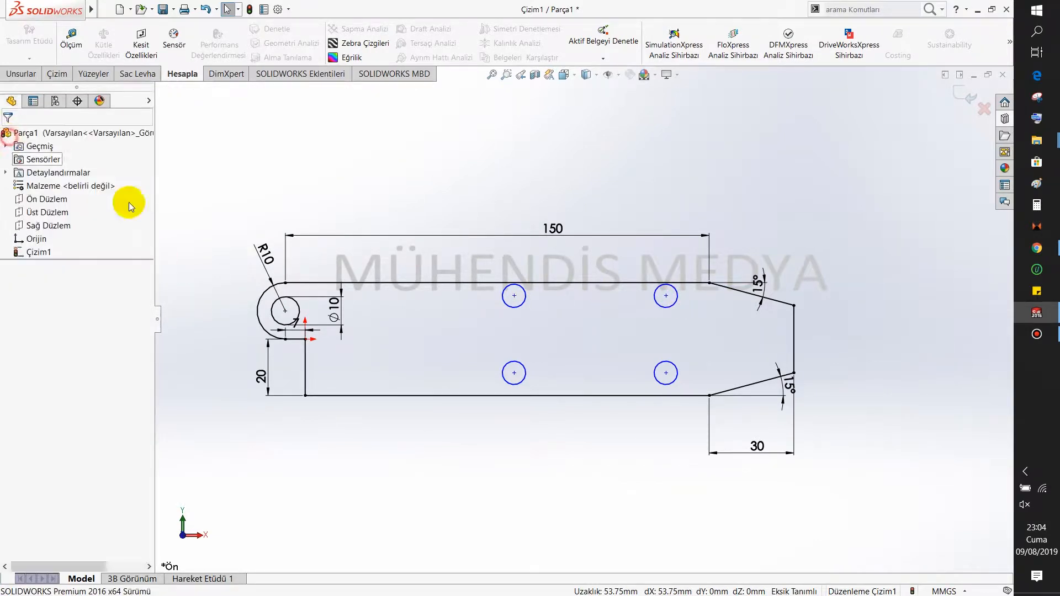
{"action": "left_click", "coordinate": [514, 373]}
{"action": "left_click", "coordinate": [667, 373], "text": "ctrl"}
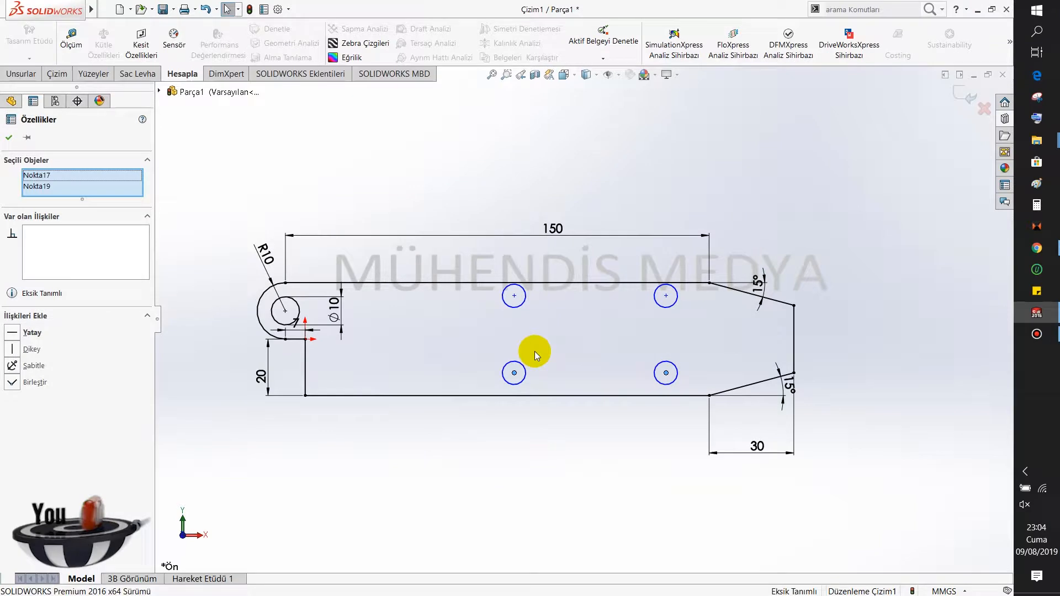
{"action": "left_click", "coordinate": [12, 332]}
{"action": "left_click", "coordinate": [10, 138]}
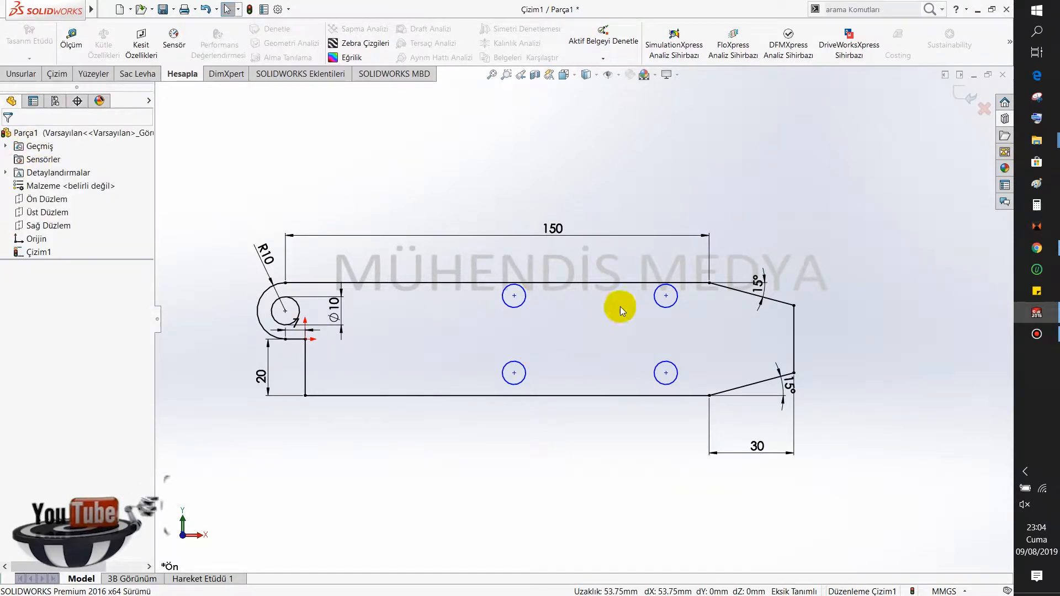
Add vertical relations between the upper and lower circle centres in each of the two columns of small circles
{"action": "left_click", "coordinate": [665, 296]}
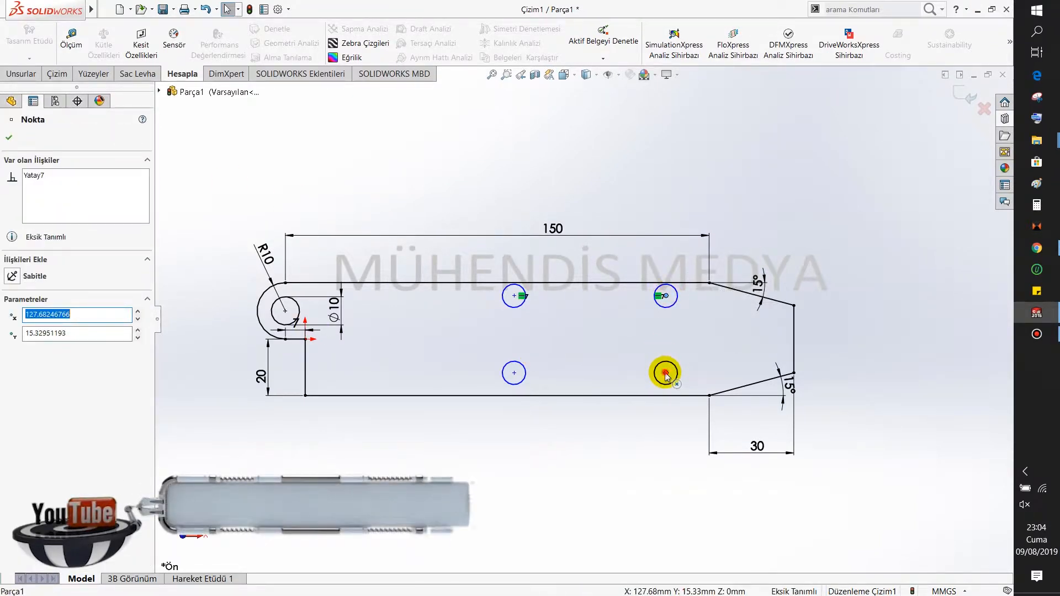
{"action": "left_click", "coordinate": [666, 373], "text": "ctrl"}
{"action": "left_click", "coordinate": [12, 349]}
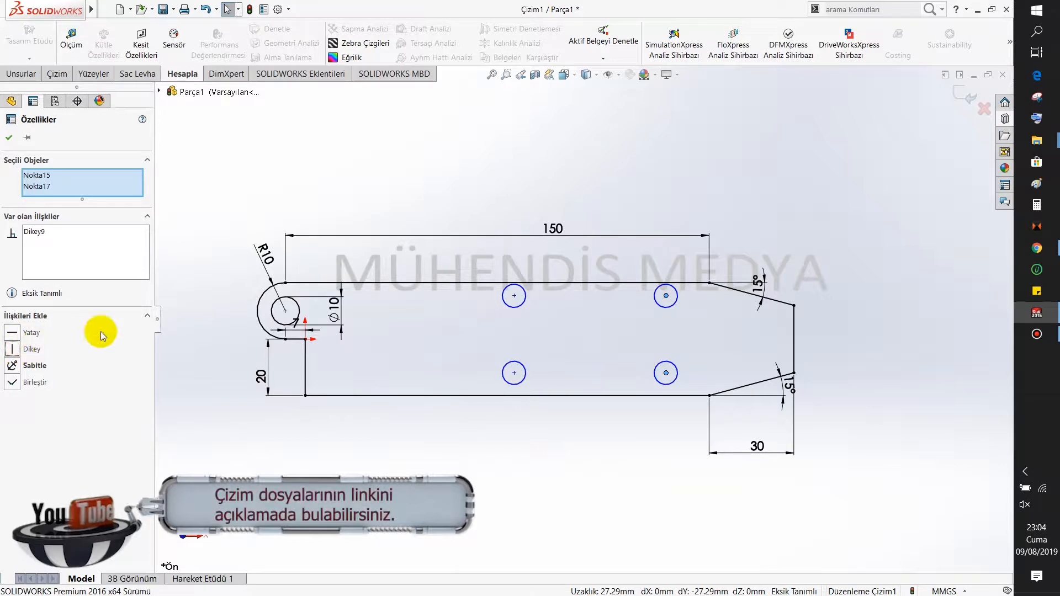
{"action": "left_click", "coordinate": [9, 137]}
{"action": "left_click", "coordinate": [514, 296]}
{"action": "left_click", "coordinate": [515, 374], "text": "ctrl"}
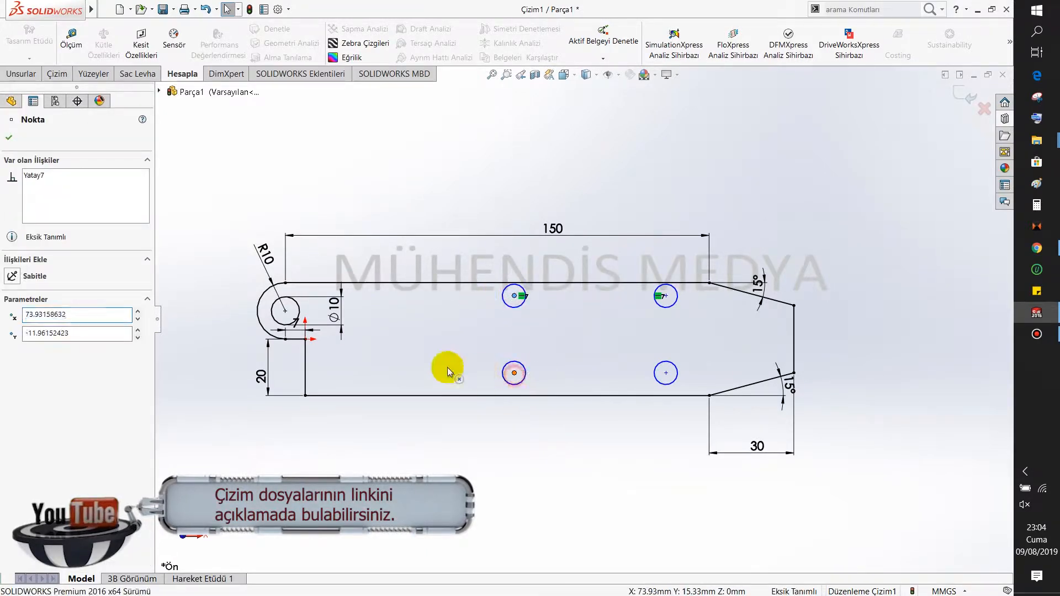
{"action": "left_click", "coordinate": [12, 349]}
{"action": "left_click", "coordinate": [9, 137]}
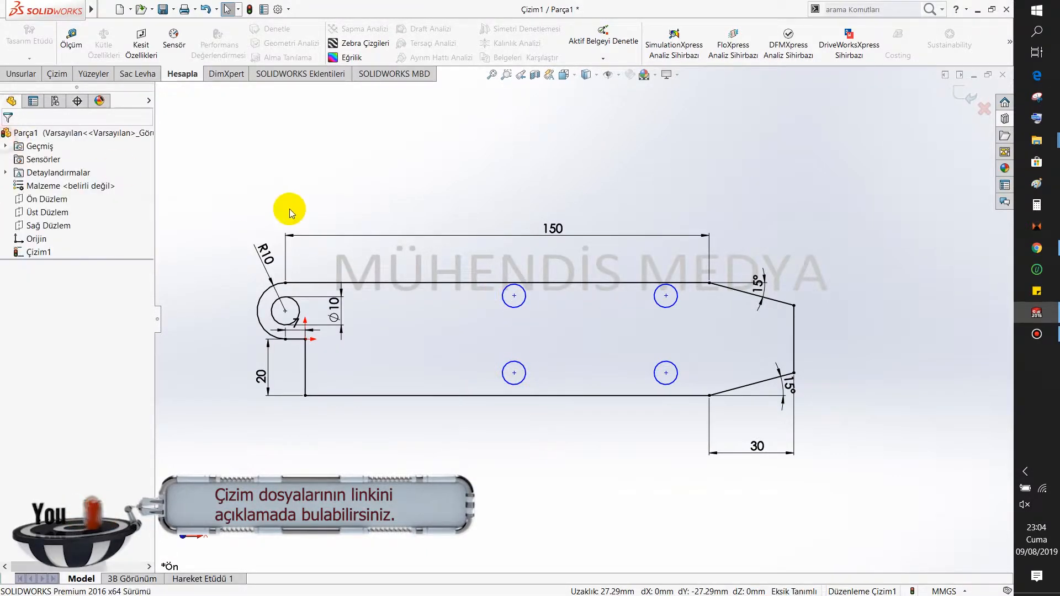
Dimension the horizontal distance from the upper circle nearest the taper to the end of the long top line as 15 mm
{"action": "right_click_drag", "start_coordinate": [440, 166], "coordinate": [449, 104]}
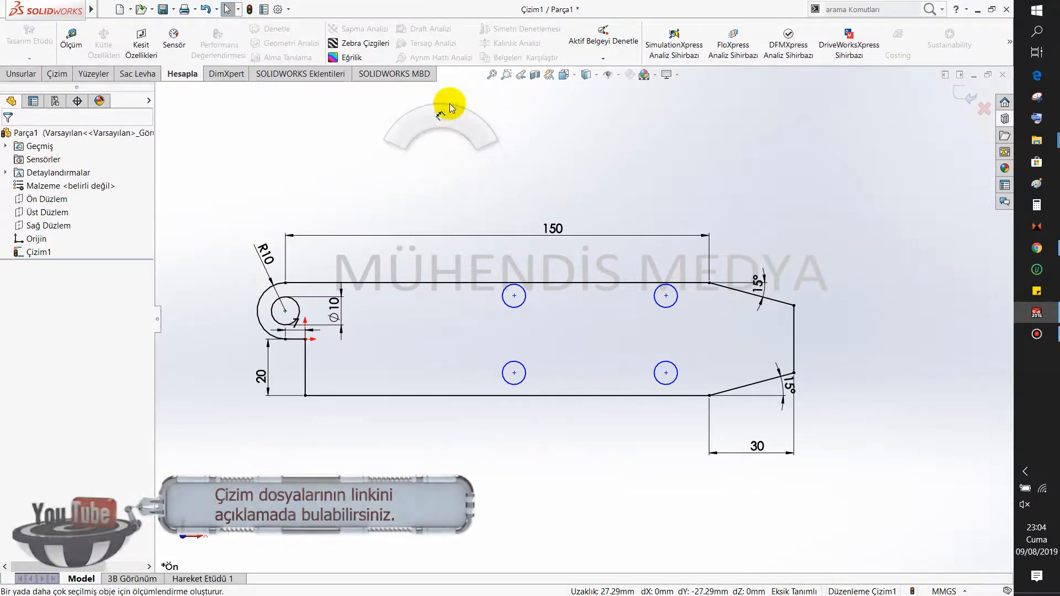
{"action": "left_click", "coordinate": [666, 296]}
{"action": "left_click", "coordinate": [709, 283]}
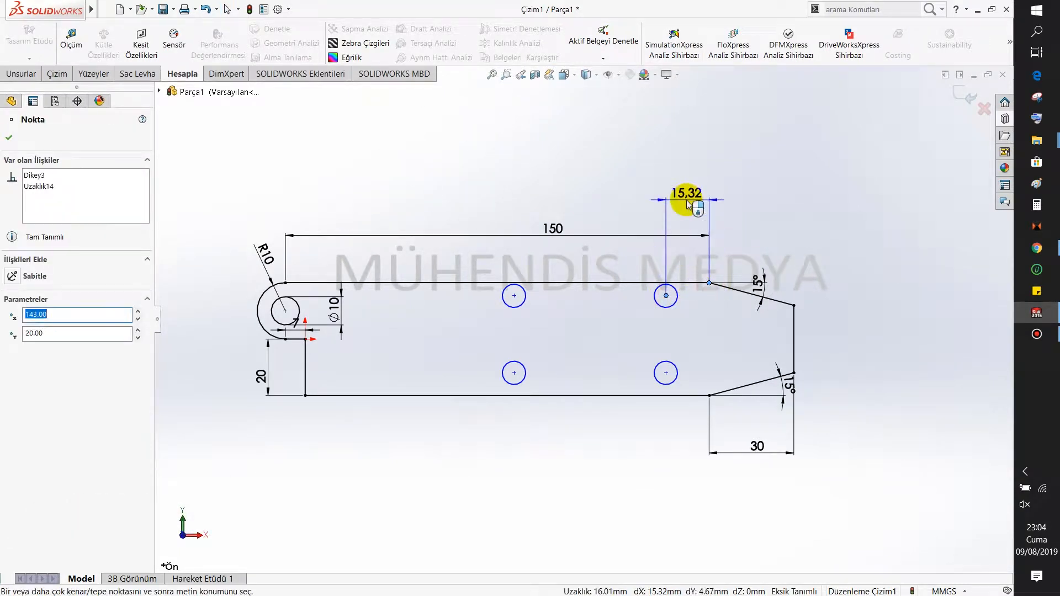
{"action": "left_click", "coordinate": [687, 205]}
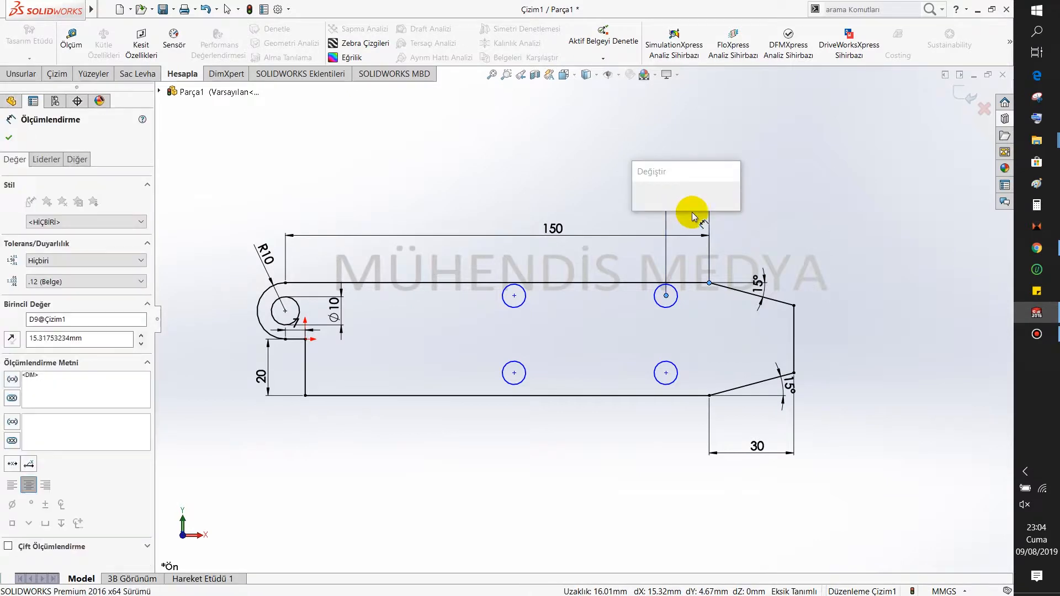
{"action": "type", "text": "15"}
{"action": "key", "text": "Return"}
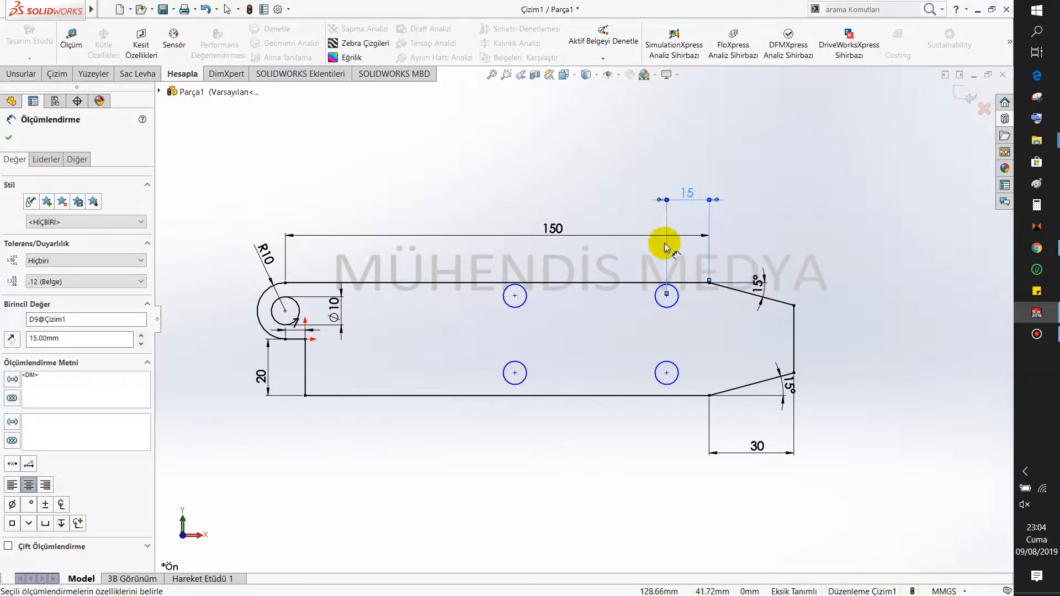
Dimension the diameter of the upper circle nearest the taper as 5 mm
{"action": "left_click", "coordinate": [677, 293]}
{"action": "left_click", "coordinate": [694, 303]}
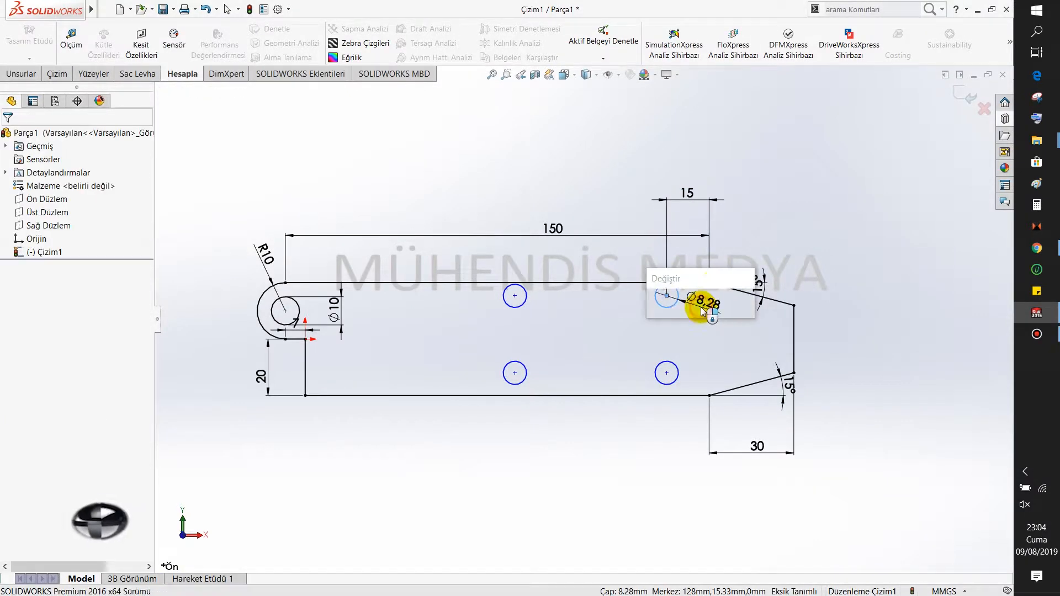
{"action": "type", "text": "5"}
{"action": "key", "text": "Return"}
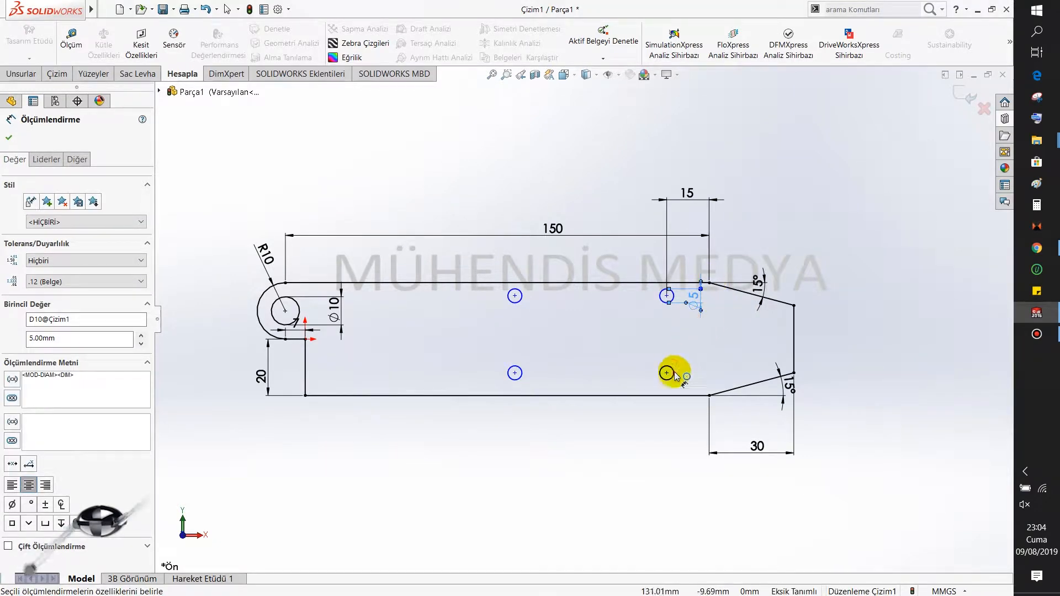
Dimension the distance from the upper circle's centre near the taper to the long top line as 6 mm
{"action": "left_click", "coordinate": [667, 296]}
{"action": "left_click", "coordinate": [648, 284]}
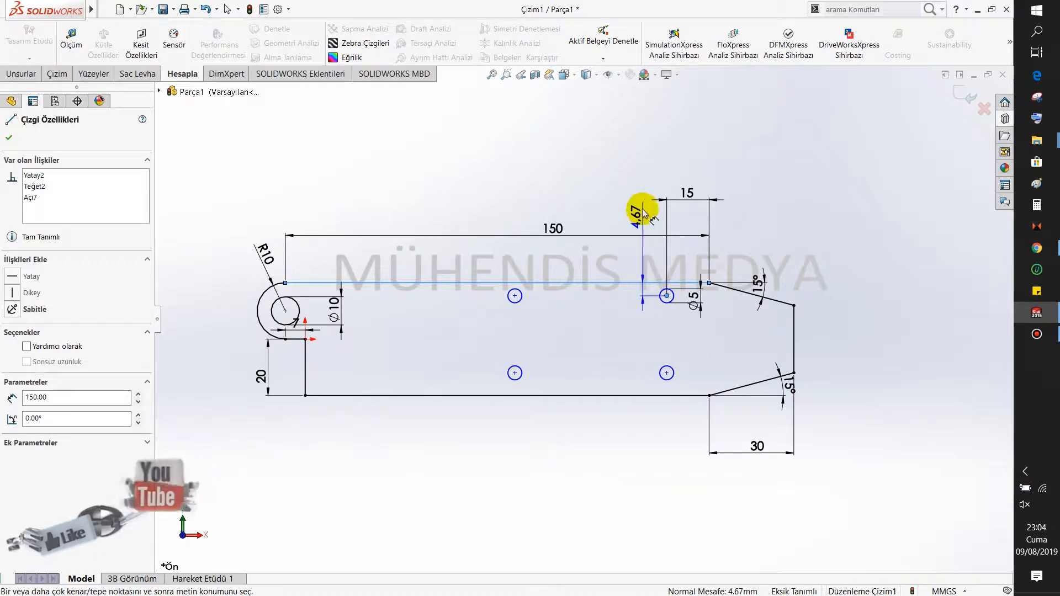
{"action": "left_click", "coordinate": [634, 175]}
{"action": "type", "text": "6"}
{"action": "key", "text": "Return"}
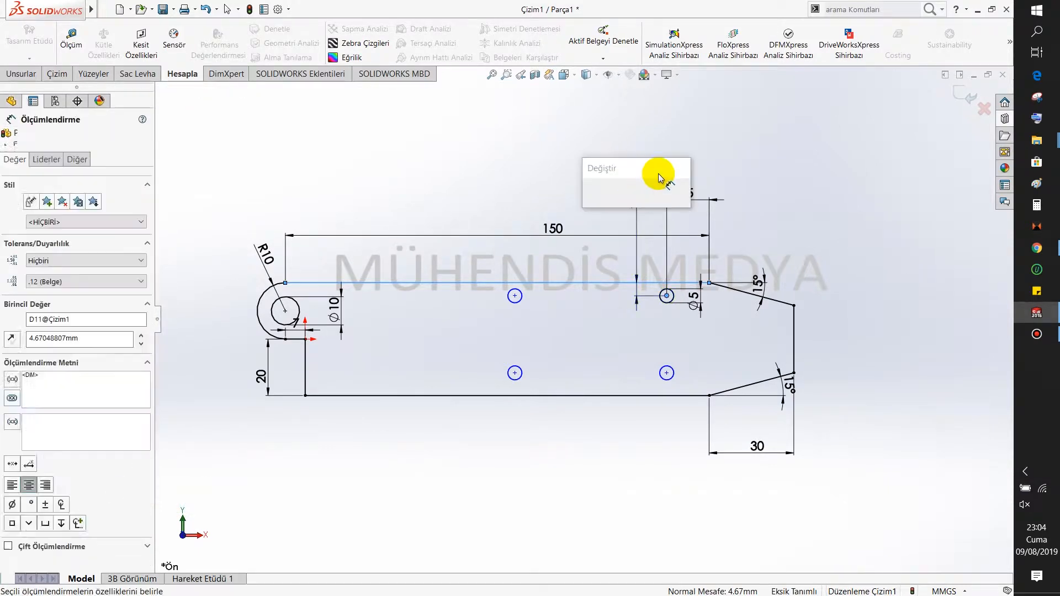
Dimension the distance from the lower circle's centre near the taper to the long bottom line as 6 mm
{"action": "left_click", "coordinate": [667, 377]}
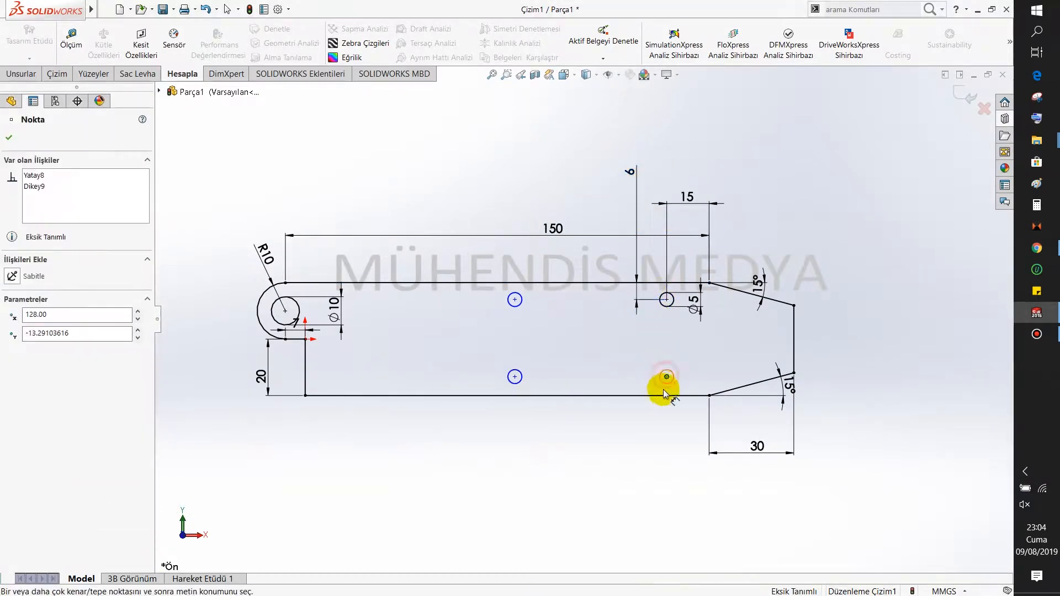
{"action": "left_click", "coordinate": [663, 396]}
{"action": "left_click", "coordinate": [627, 431]}
{"action": "type", "text": "6.70896384mm"}
{"action": "key", "text": "Return"}
Dimension the horizontal distance between the centres of the two lower circles as 60 mm
{"action": "left_click", "coordinate": [514, 379]}
{"action": "left_click", "coordinate": [666, 378]}
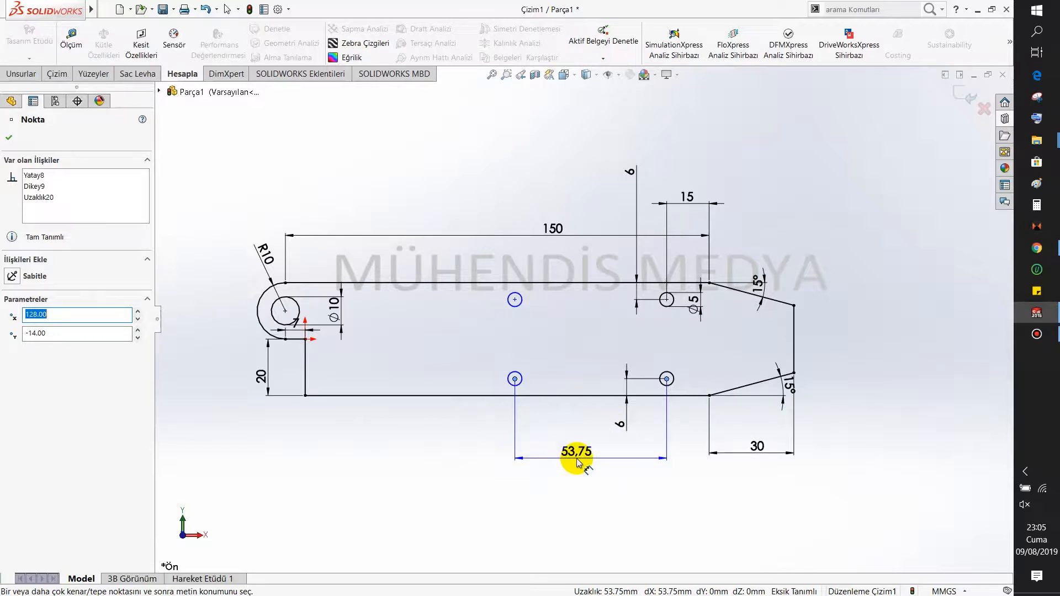
{"action": "left_click", "coordinate": [577, 463]}
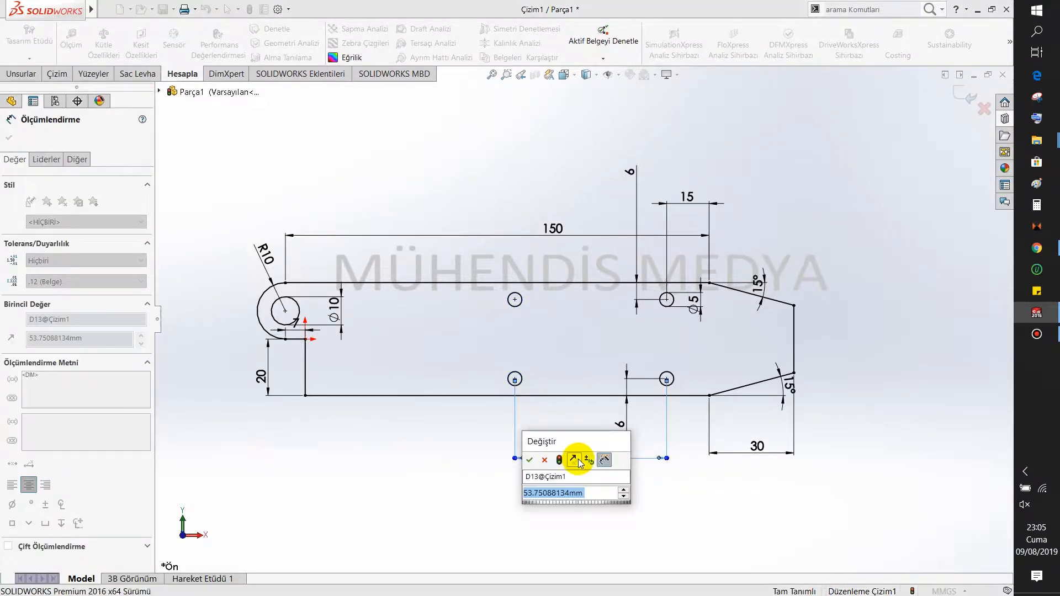
{"action": "left_click", "coordinate": [578, 460]}
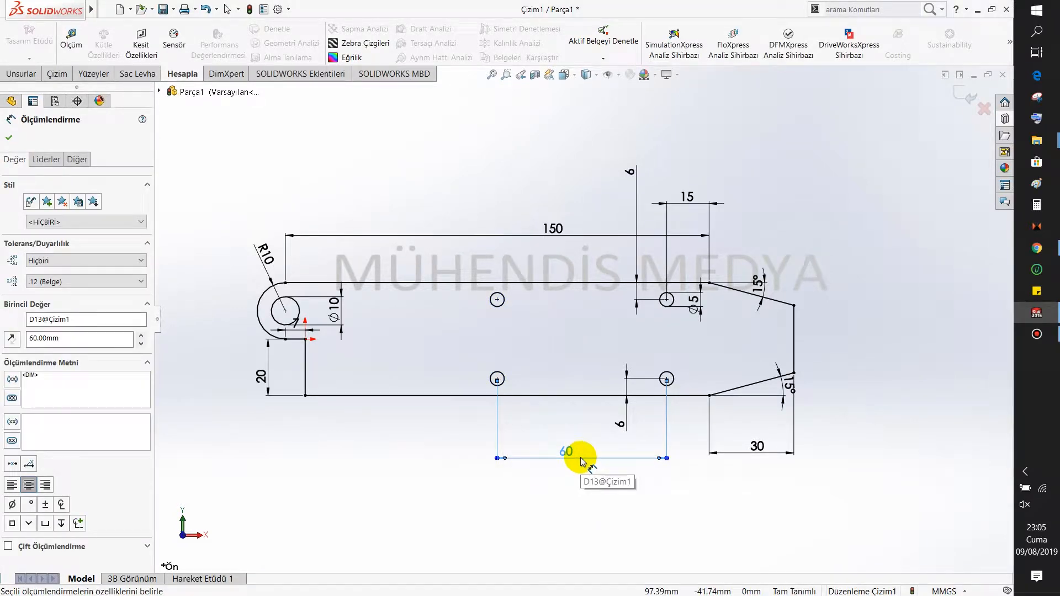
{"action": "key", "text": "Escape"}
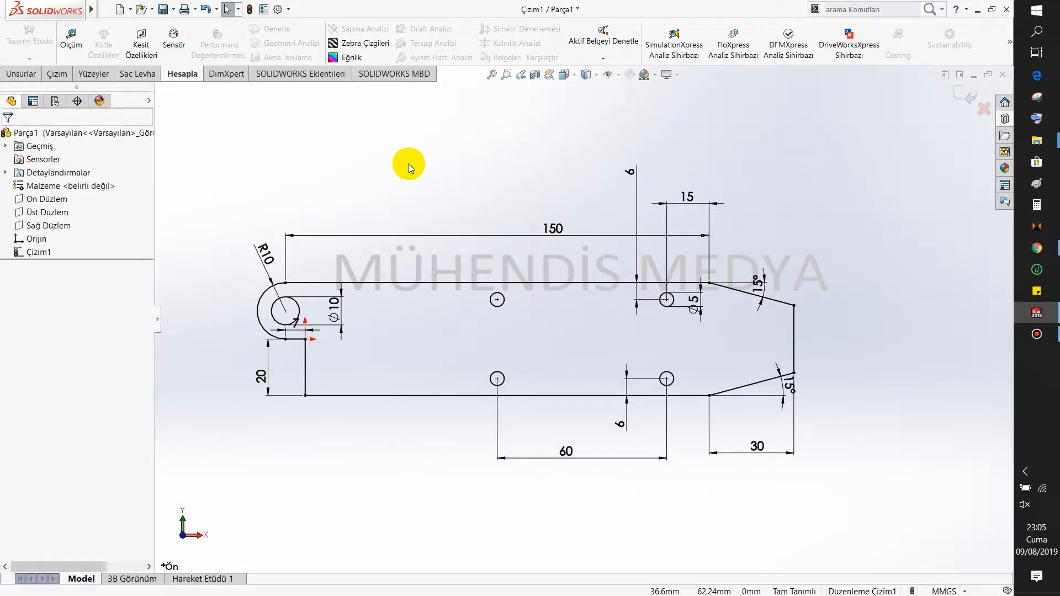
Create a sheet metal base flange 1.50 mm thick from the plate sketch, with a K-factor of 0.5
{"action": "left_click", "coordinate": [22, 74]}
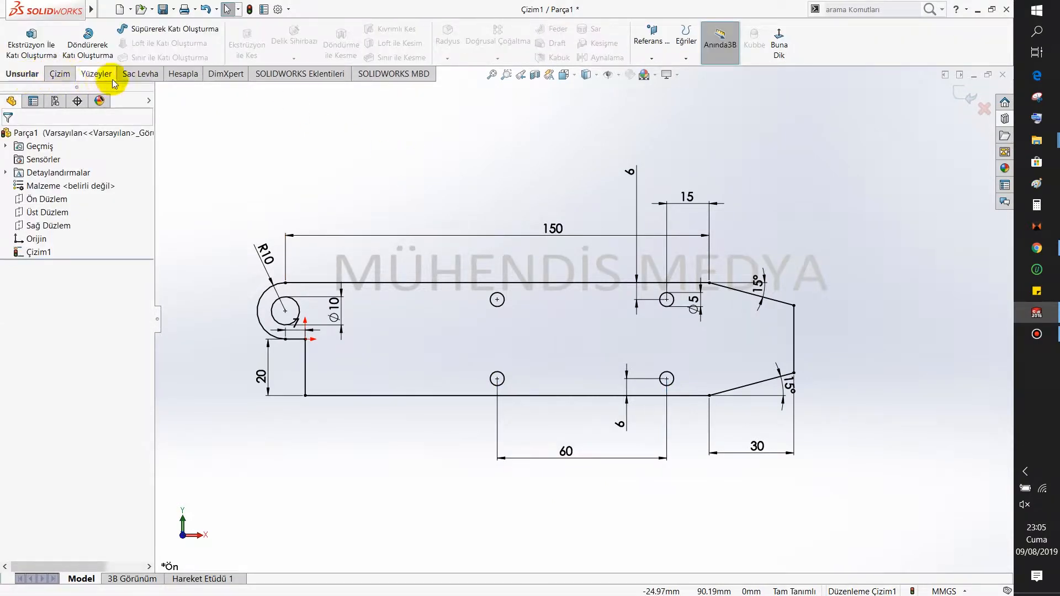
{"action": "left_click", "coordinate": [122, 81]}
{"action": "left_click", "coordinate": [28, 50]}
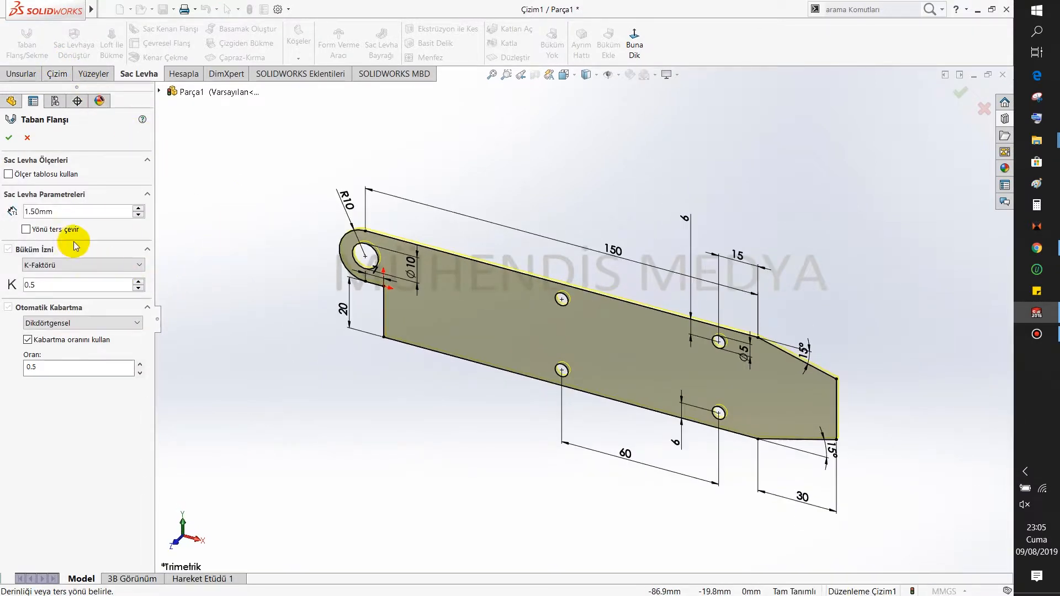
{"action": "left_click", "coordinate": [10, 138]}
{"action": "left_click", "coordinate": [310, 307]}
Start a sketch on the plate's large face and draw a vertical line about 40 mm long across its full width, near the rounded end
{"action": "middle_click_drag", "start_coordinate": [311, 307], "coordinate": [425, 409]}
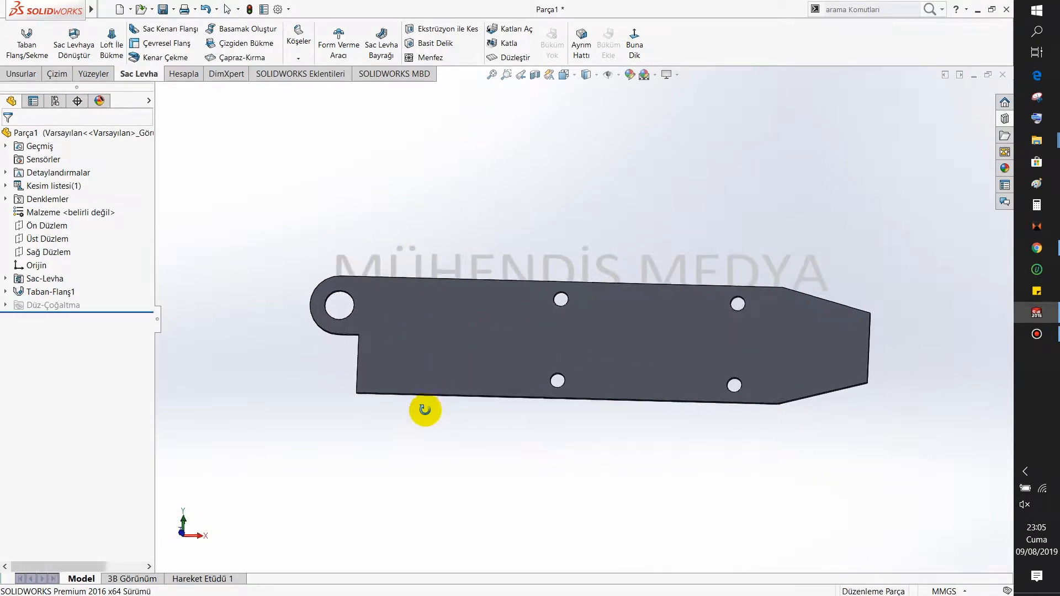
{"action": "left_click", "coordinate": [405, 309]}
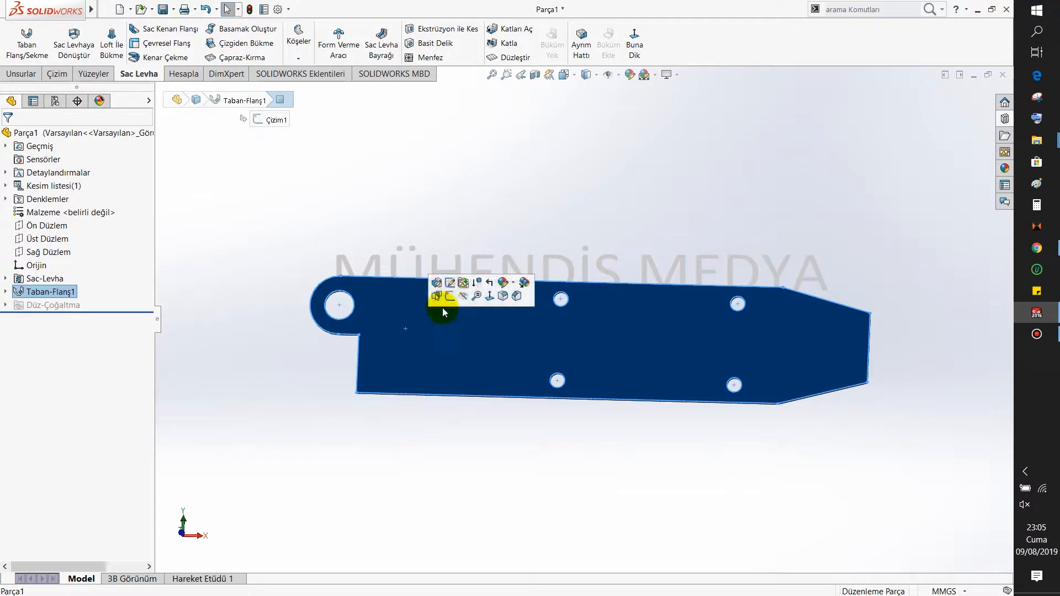
{"action": "left_click", "coordinate": [448, 297]}
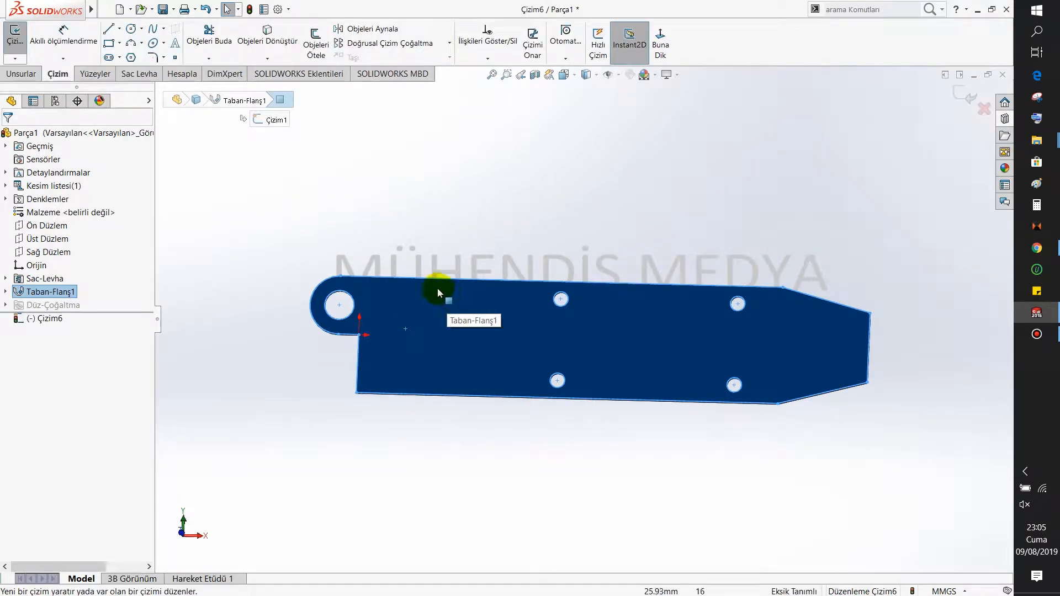
{"action": "left_click", "coordinate": [108, 29]}
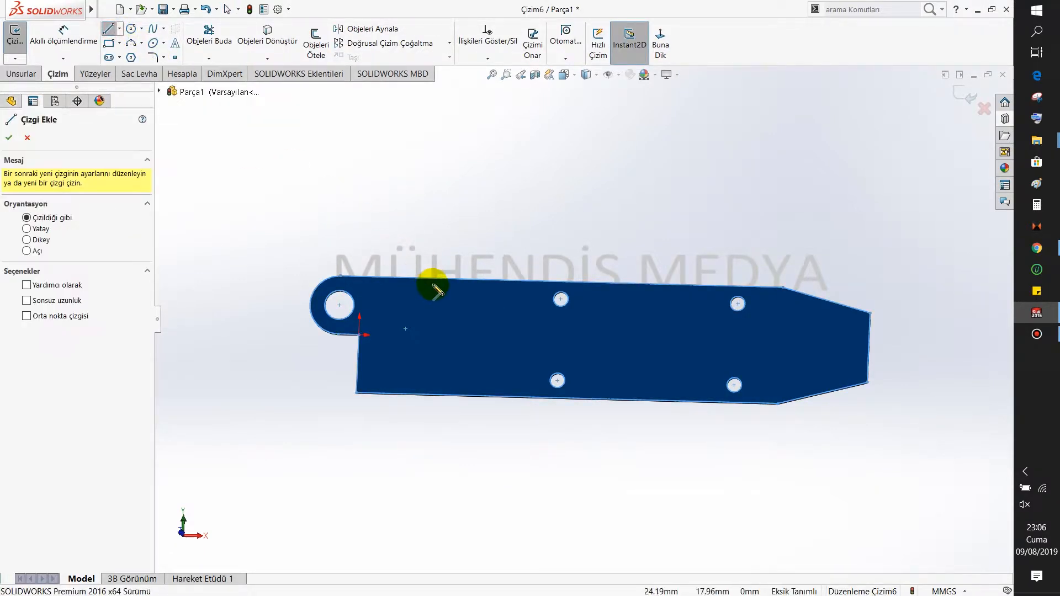
{"action": "left_click", "coordinate": [432, 280]}
{"action": "left_click", "coordinate": [425, 395]}
{"action": "key", "text": "Escape"}
Dimension the line 30 mm from the centre of the rounded end's arc and exit the sketch
{"action": "mouse_move", "coordinate": [439, 233]}
{"action": "right_mouse_down"}
{"action": "mouse_move", "coordinate": [419, 223]}
{"action": "mouse_move", "coordinate": [428, 184]}
{"action": "right_mouse_up"}
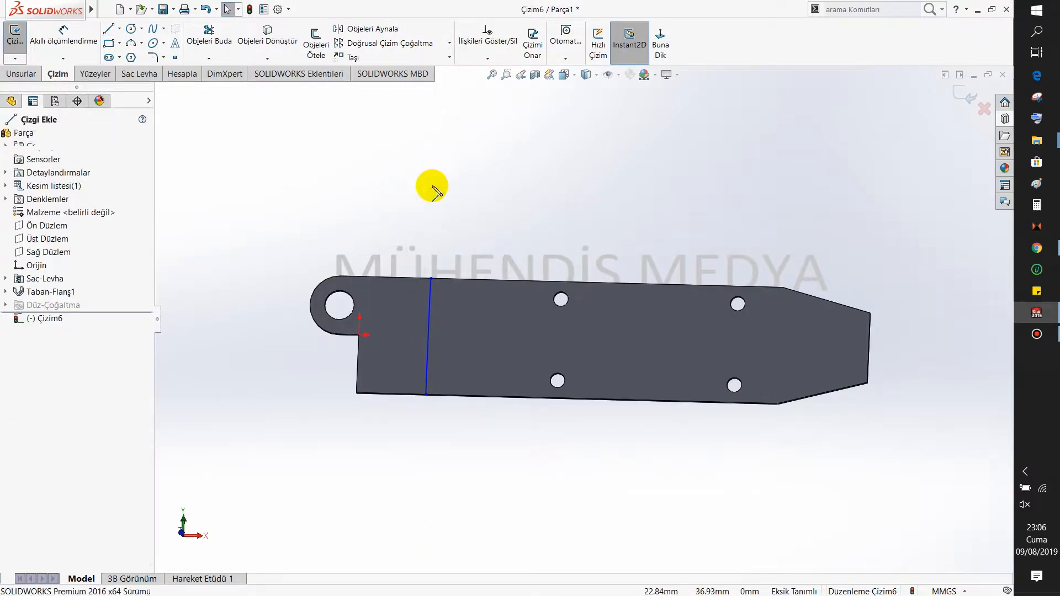
{"action": "left_click", "coordinate": [312, 308]}
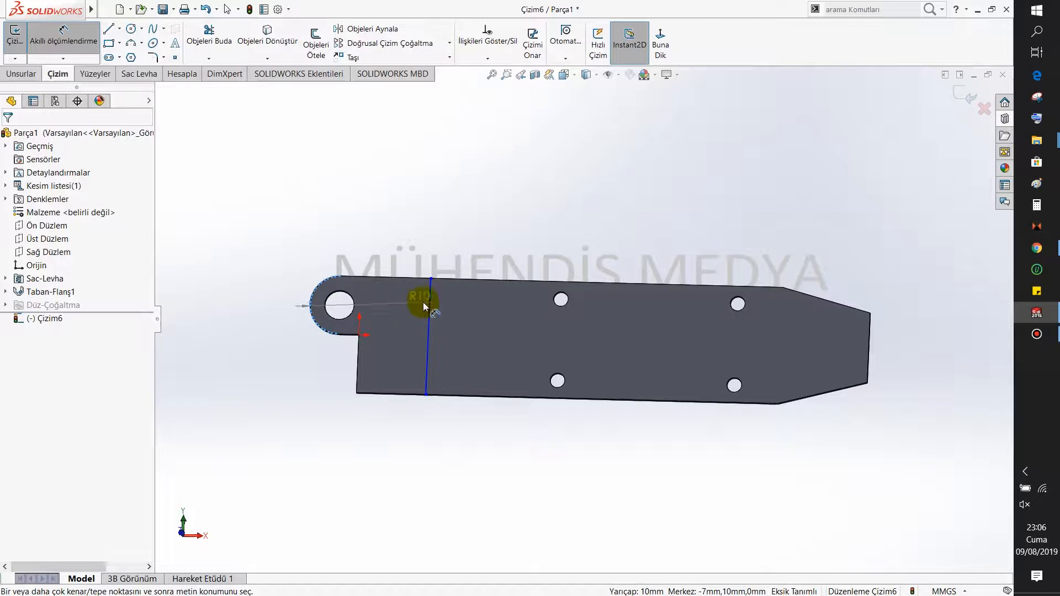
{"action": "left_click", "coordinate": [429, 306]}
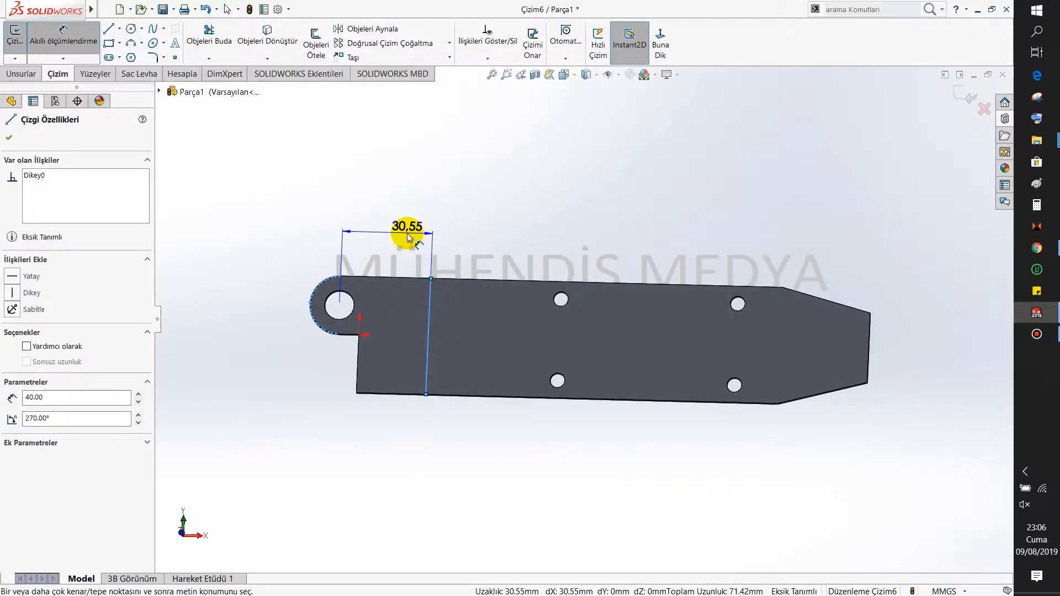
{"action": "left_click", "coordinate": [408, 237]}
{"action": "key", "text": "Return"}
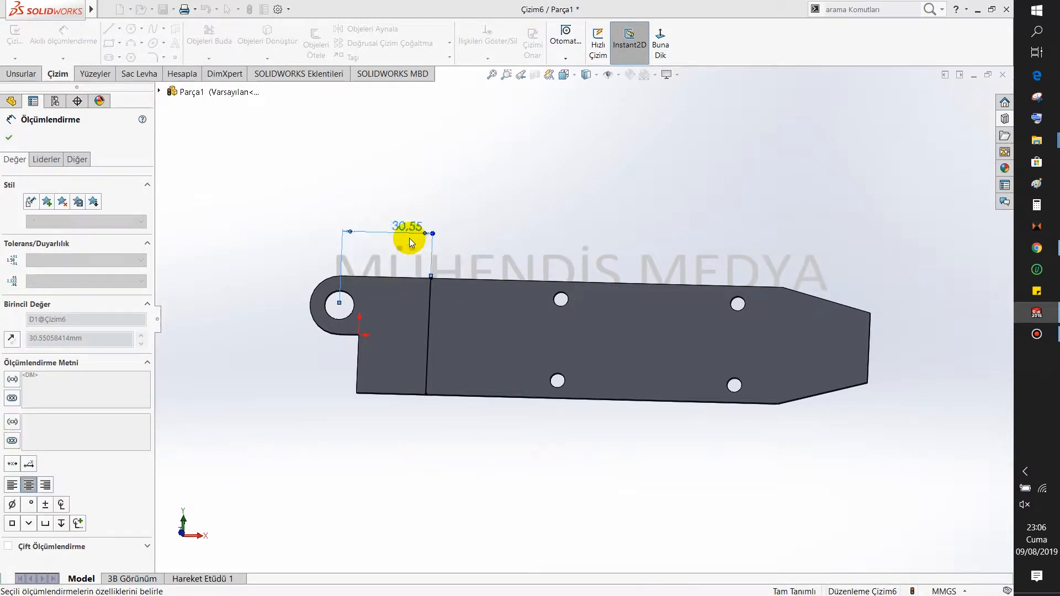
{"action": "left_click", "coordinate": [482, 207]}
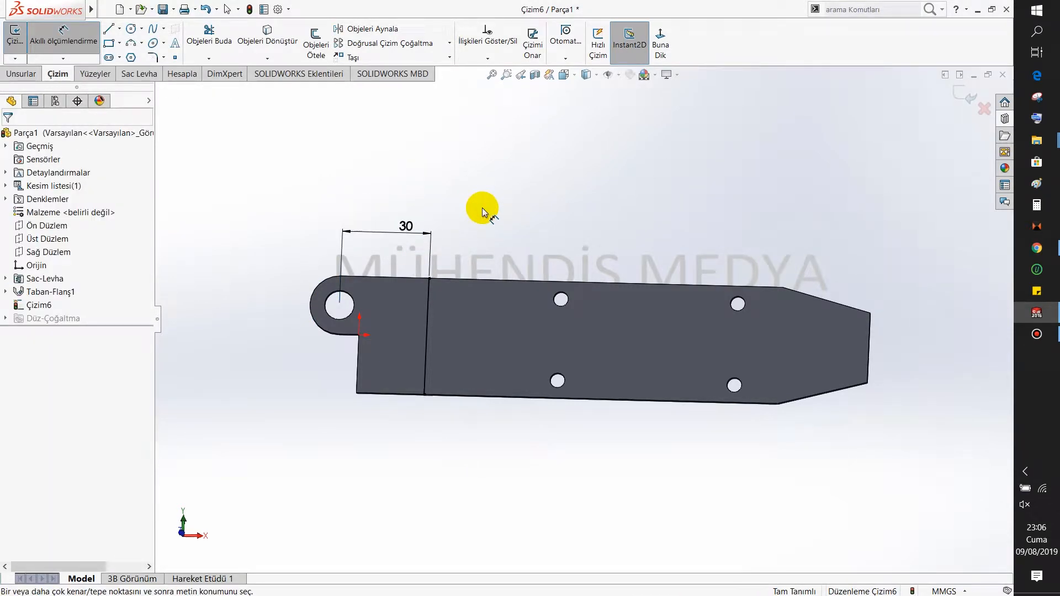
{"action": "key", "text": "Escape"}
{"action": "left_click", "coordinate": [958, 95]}
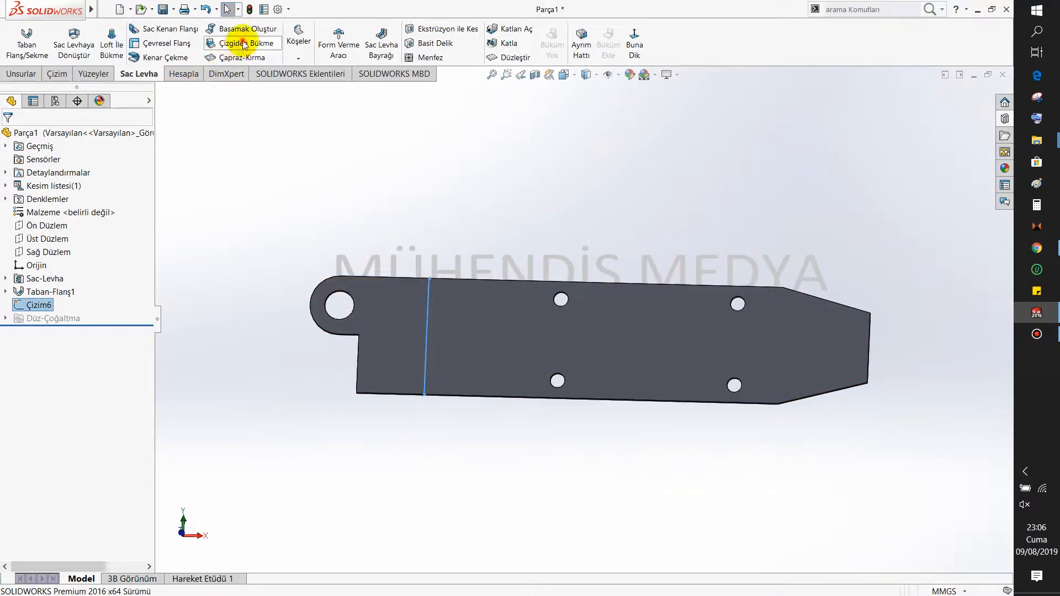
Create a 90-degree sketched bend along the line with a 2 mm radius, keeping the face with the four small holes fixed
{"action": "left_click", "coordinate": [243, 44]}
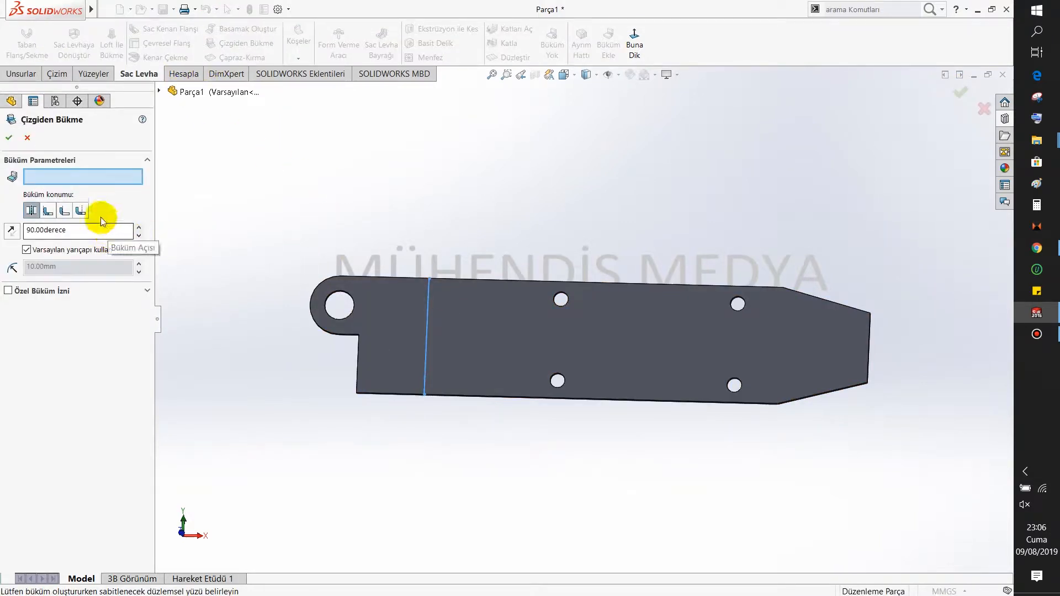
{"action": "left_click", "coordinate": [485, 347]}
{"action": "middle_click_drag", "start_coordinate": [477, 370], "coordinate": [461, 183]}
{"action": "left_click", "coordinate": [74, 249]}
{"action": "double_click", "coordinate": [60, 266]}
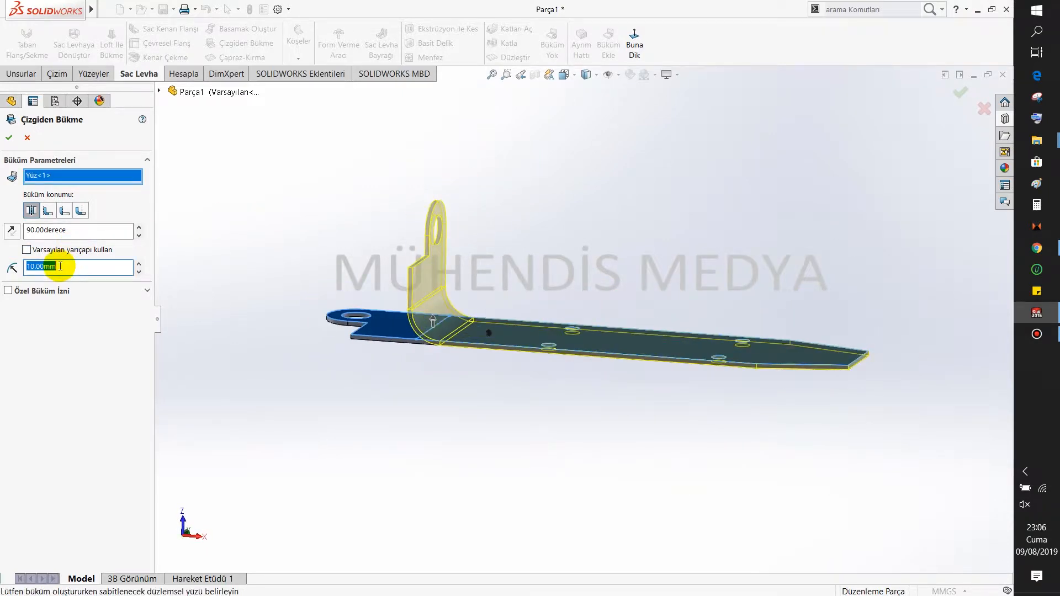
{"action": "key", "text": "Return"}
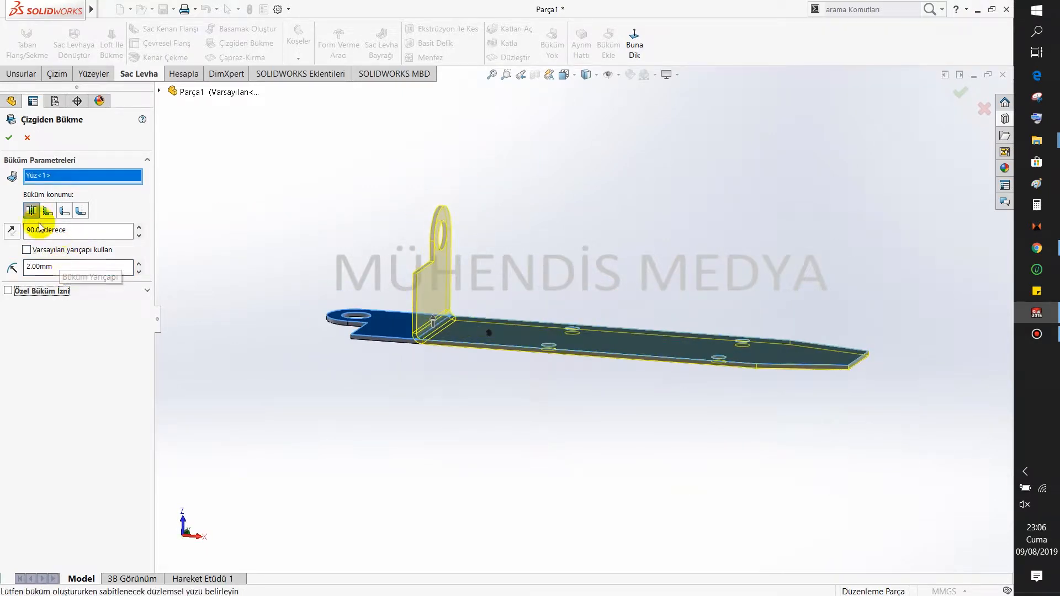
{"action": "left_click", "coordinate": [9, 142]}
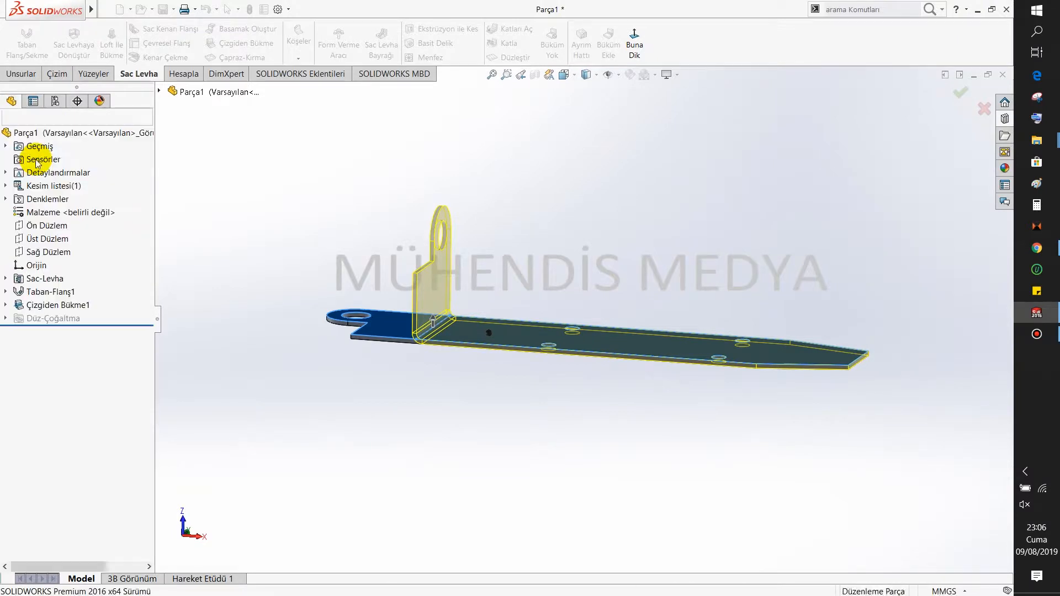
Open the base flange's profile sketch for editing
{"action": "middle_click_drag", "start_coordinate": [345, 263], "coordinate": [586, 387]}
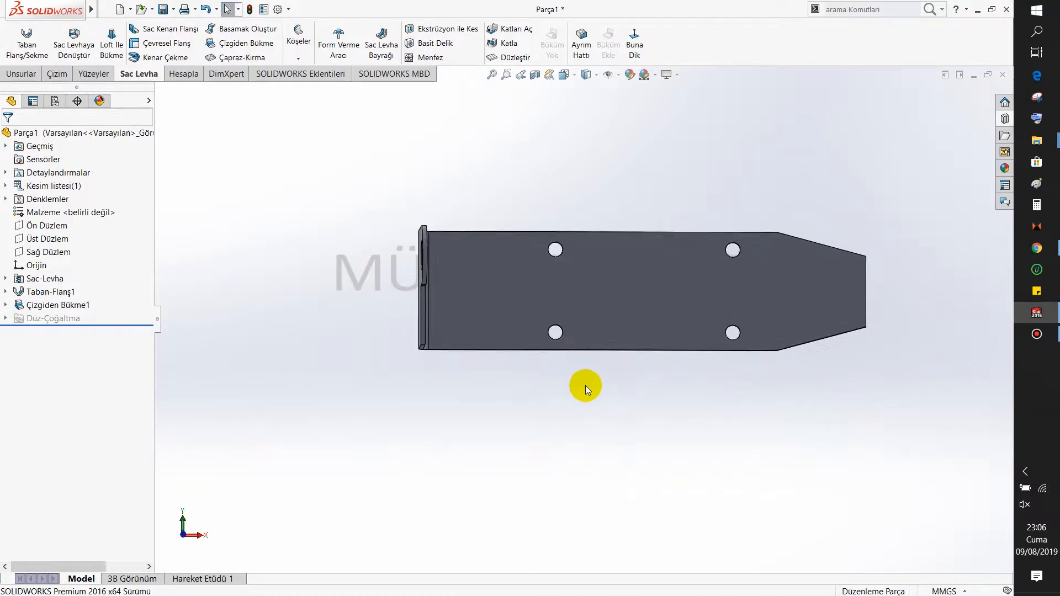
{"action": "scroll", "coordinate": [584, 380], "scroll_direction": "up", "scroll_amount": 3}
{"action": "scroll", "coordinate": [607, 345], "scroll_direction": "down", "scroll_amount": 1}
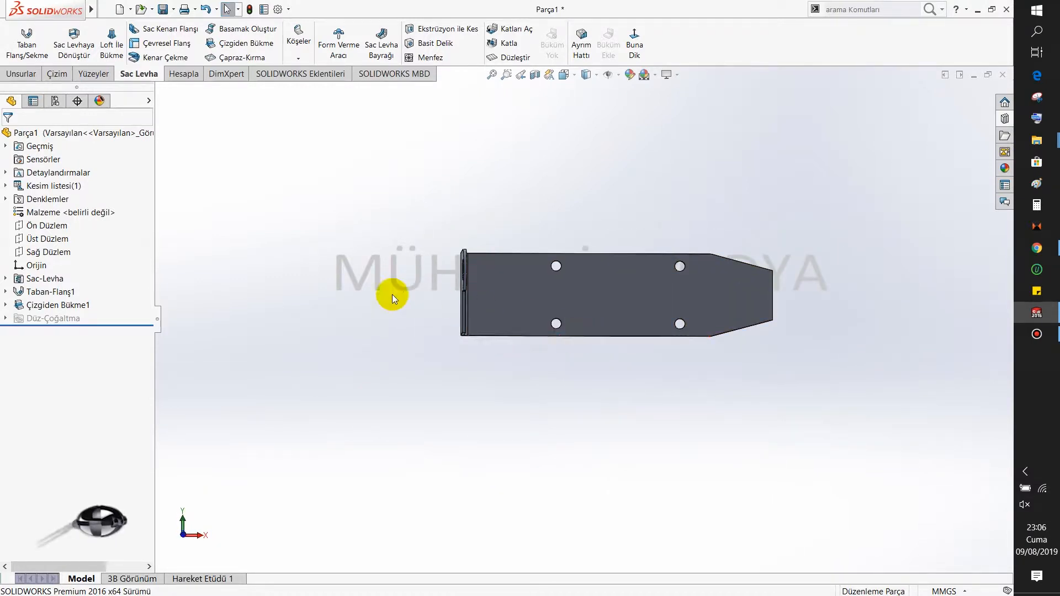
{"action": "left_click", "coordinate": [6, 291]}
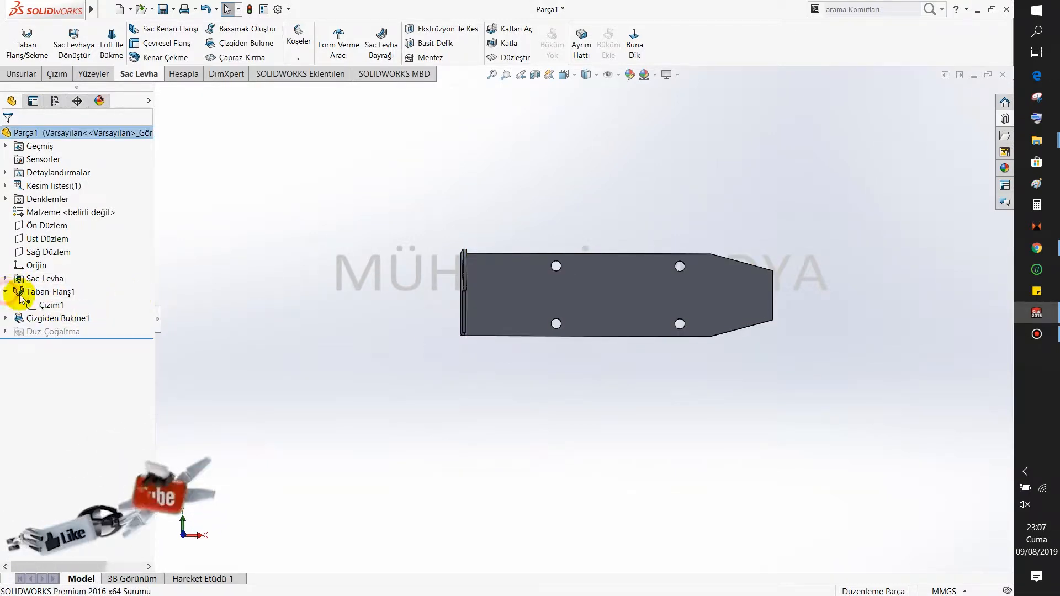
{"action": "right_click", "coordinate": [50, 304]}
{"action": "left_click", "coordinate": [53, 276]}
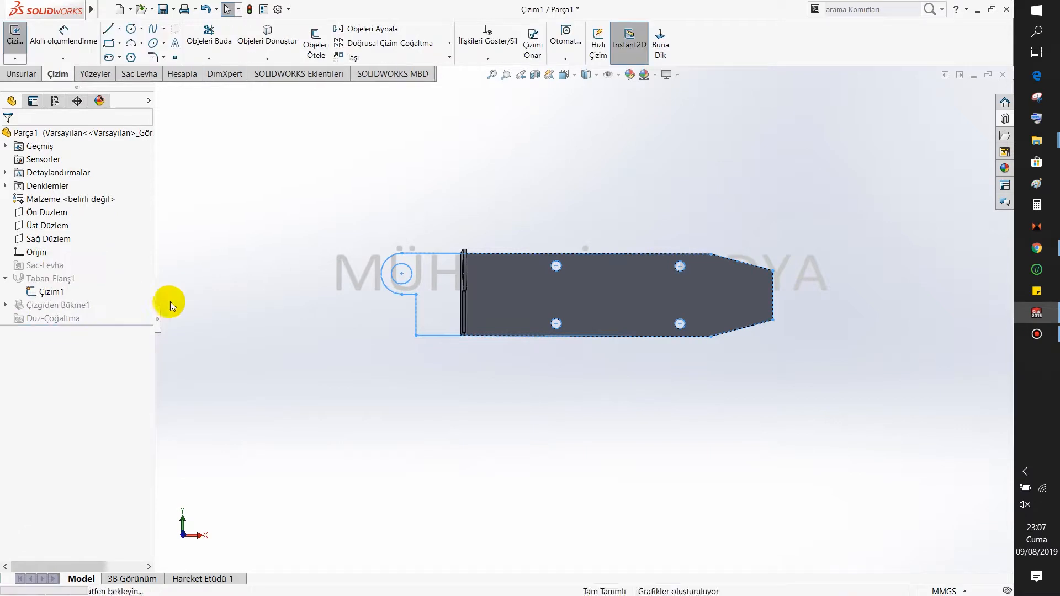
Set the horizontal spacing between the lower 5 mm holes to 80 mm
{"action": "left_click", "coordinate": [607, 379]}
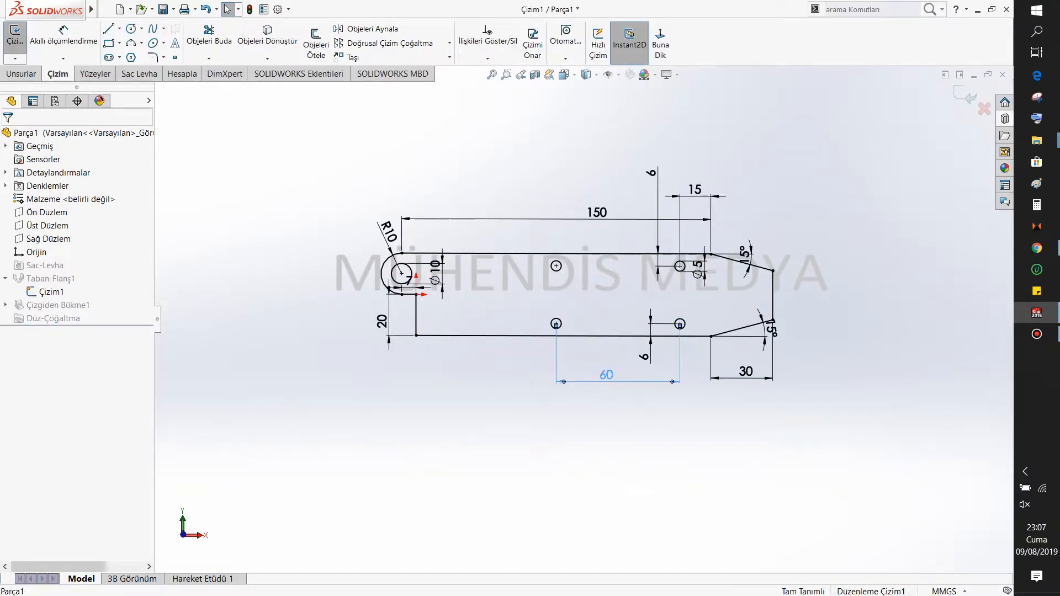
{"action": "double_click", "coordinate": [606, 376]}
{"action": "type", "text": "80"}
{"action": "key", "text": "Return"}
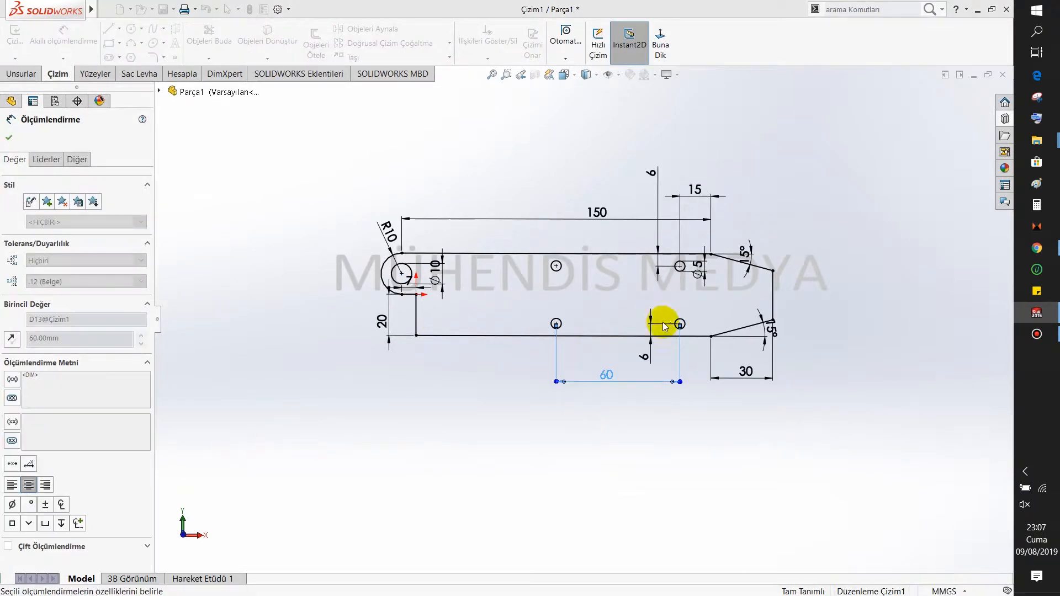
Set the horizontal distance from the upper hole near the taper to the end of the long top line to 25 mm
{"action": "double_click", "coordinate": [697, 192]}
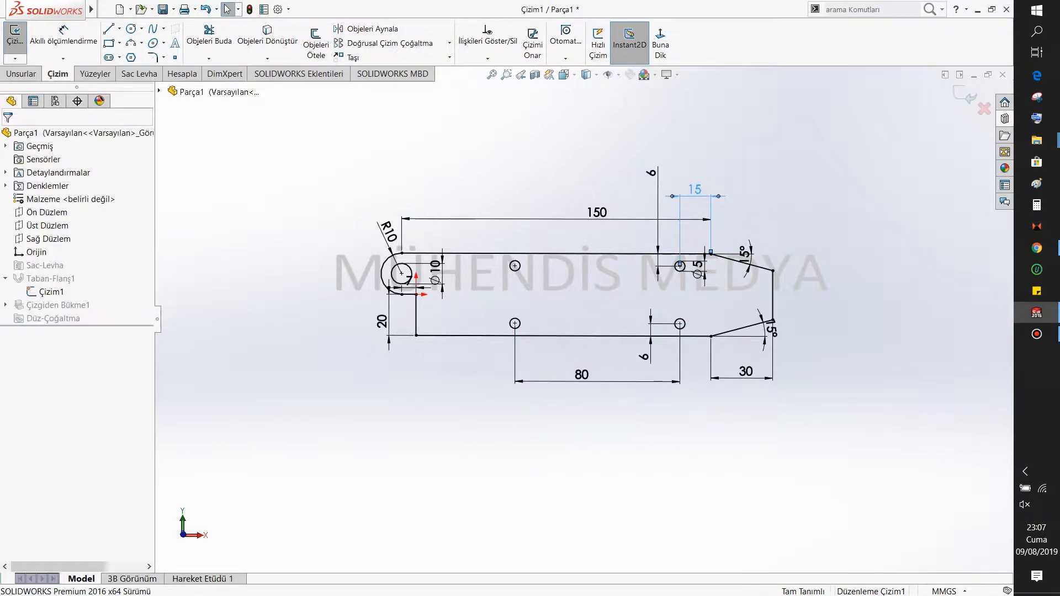
{"action": "type", "text": "25"}
{"action": "key", "text": "Return"}
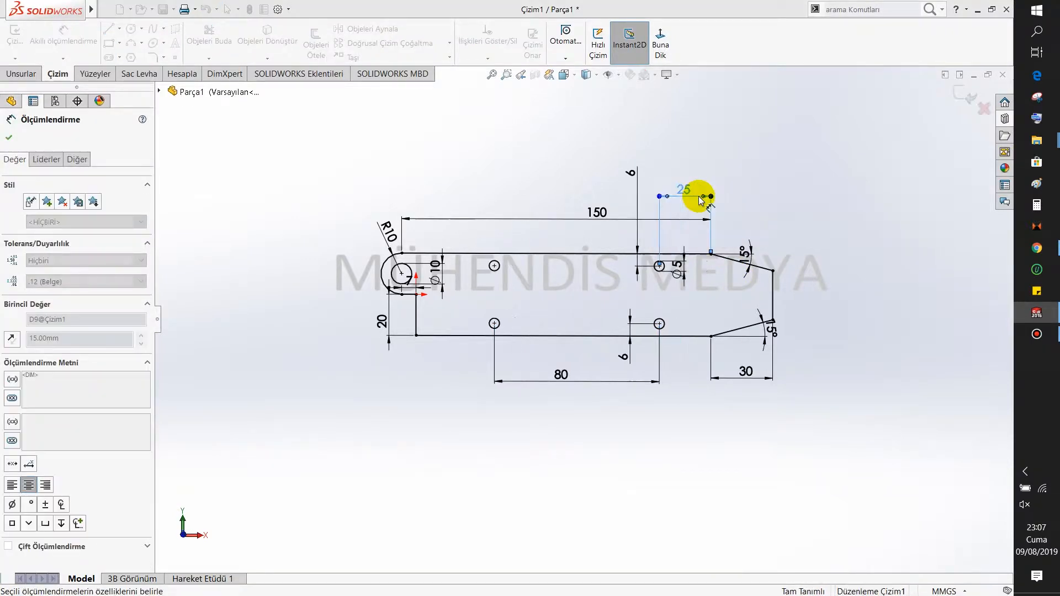
{"action": "left_click", "coordinate": [627, 315]}
Set the horizontal spacing between the lower 5 mm holes to 75 mm and exit the sketch
{"action": "left_click", "coordinate": [562, 375]}
{"action": "double_click", "coordinate": [562, 375]}
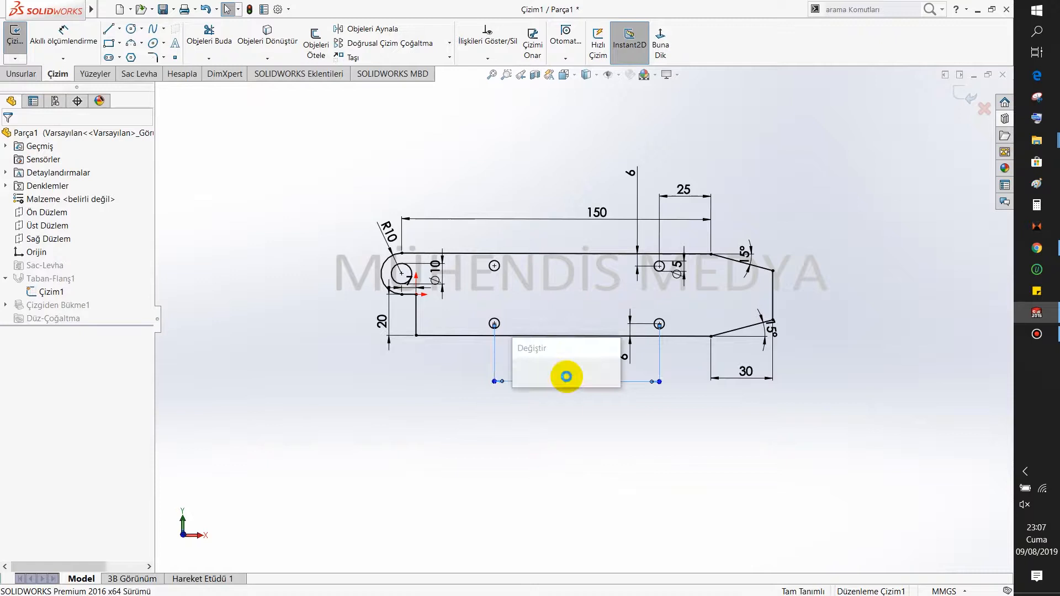
{"action": "type", "text": "75"}
{"action": "key", "text": "Return"}
{"action": "left_click", "coordinate": [967, 98]}
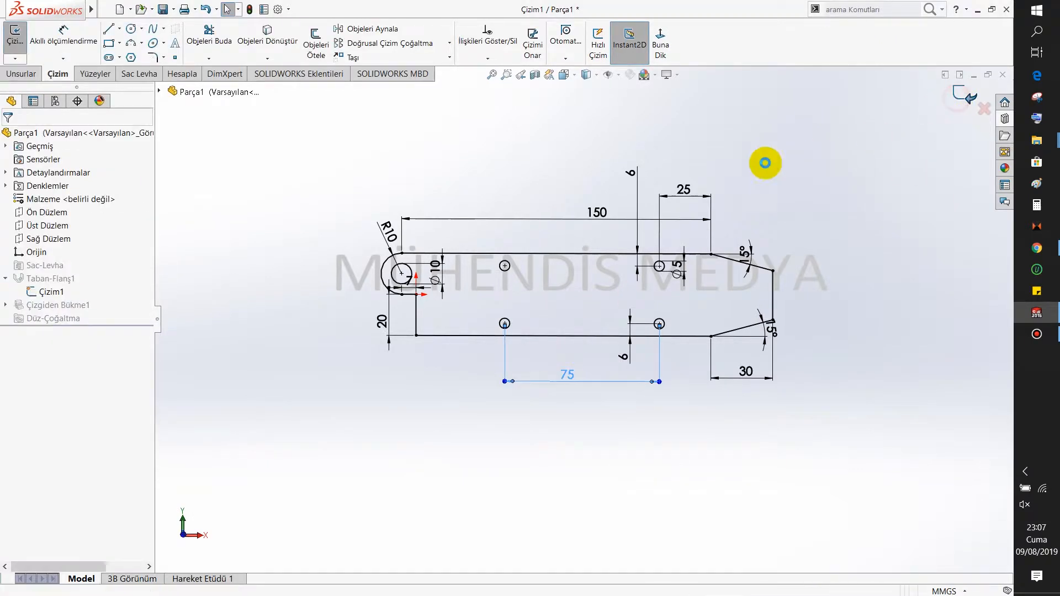
Start a sketch on the bent-up flange's face and draw a circle about 8 mm in diameter near the bend, level with the origin
{"action": "mouse_move", "coordinate": [497, 390]}
{"action": "middle_mouse_down"}
{"action": "mouse_move", "coordinate": [490, 256]}
{"action": "mouse_move", "coordinate": [495, 319]}
{"action": "mouse_move", "coordinate": [451, 315]}
{"action": "mouse_move", "coordinate": [466, 281]}
{"action": "mouse_move", "coordinate": [530, 267]}
{"action": "mouse_move", "coordinate": [452, 292]}
{"action": "mouse_move", "coordinate": [535, 287]}
{"action": "mouse_move", "coordinate": [397, 289]}
{"action": "mouse_move", "coordinate": [550, 310]}
{"action": "middle_mouse_up"}
{"action": "left_click", "coordinate": [549, 310]}
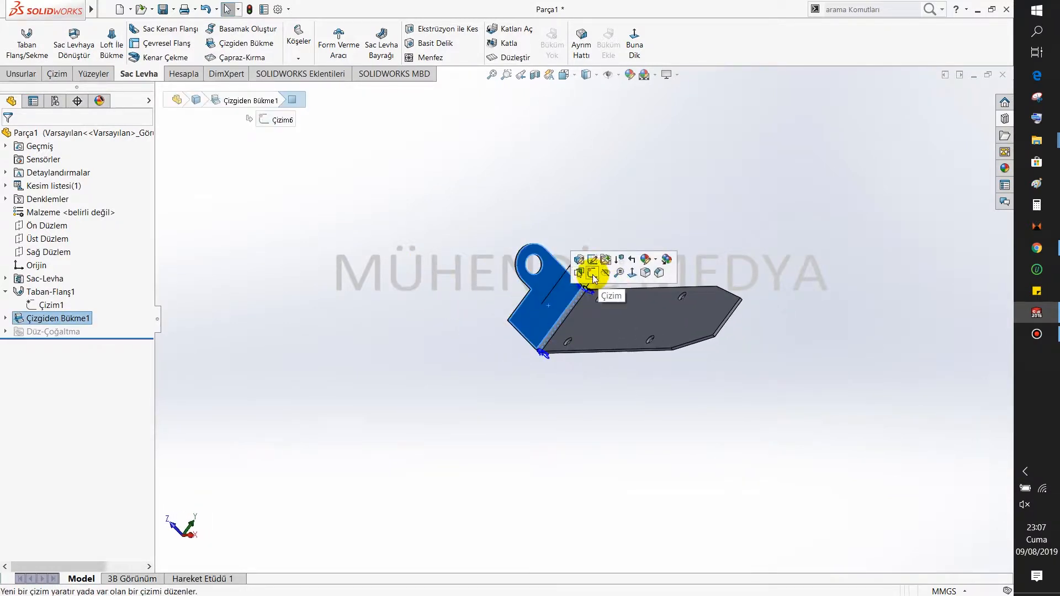
{"action": "left_click", "coordinate": [593, 259]}
{"action": "left_click", "coordinate": [660, 45]}
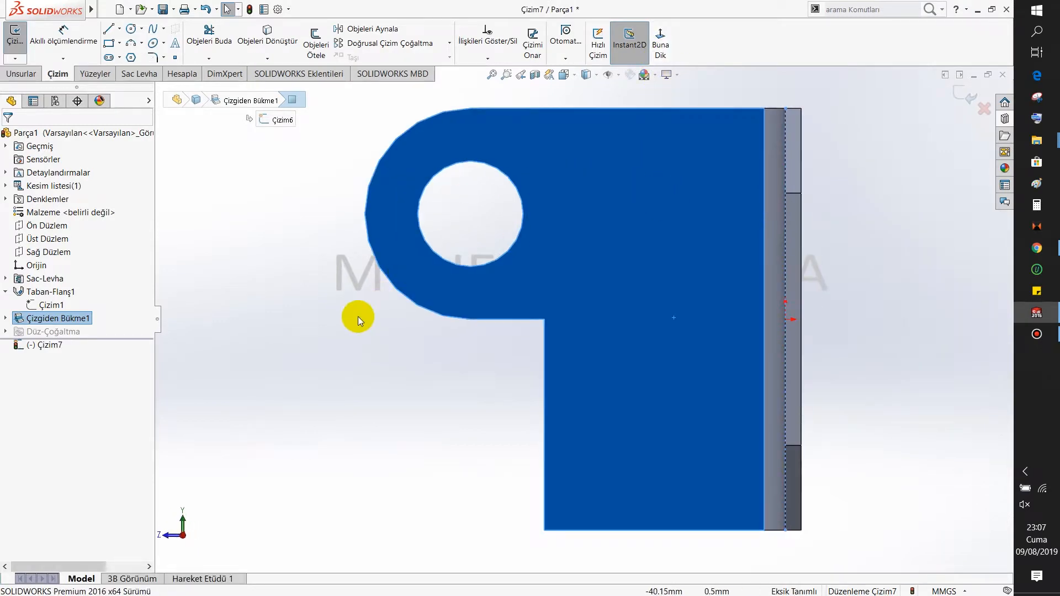
{"action": "right_click_drag", "start_coordinate": [440, 328], "coordinate": [636, 333]}
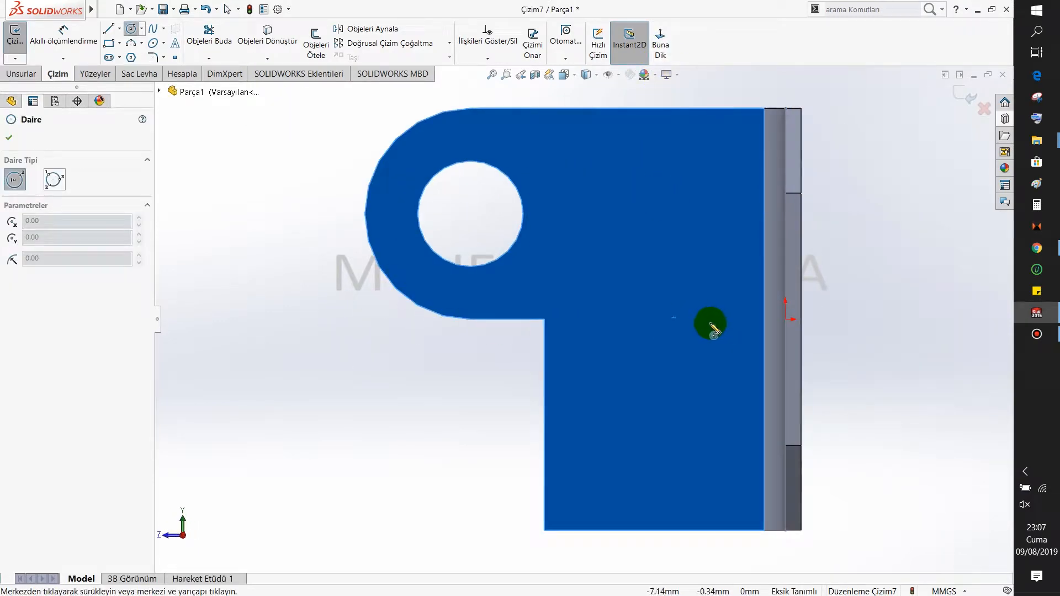
{"action": "left_click", "coordinate": [710, 324]}
{"action": "left_click", "coordinate": [754, 328]}
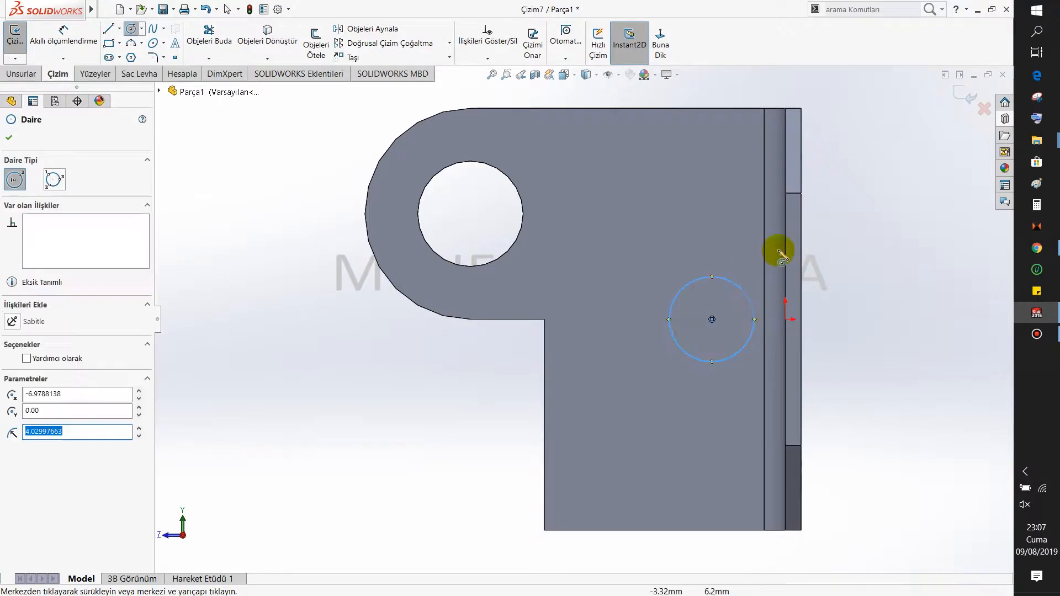
Set the diameter of the circle on the bent-up flange to 10 mm
{"action": "right_click_drag", "start_coordinate": [853, 265], "coordinate": [844, 220]}
{"action": "left_click", "coordinate": [719, 268]}
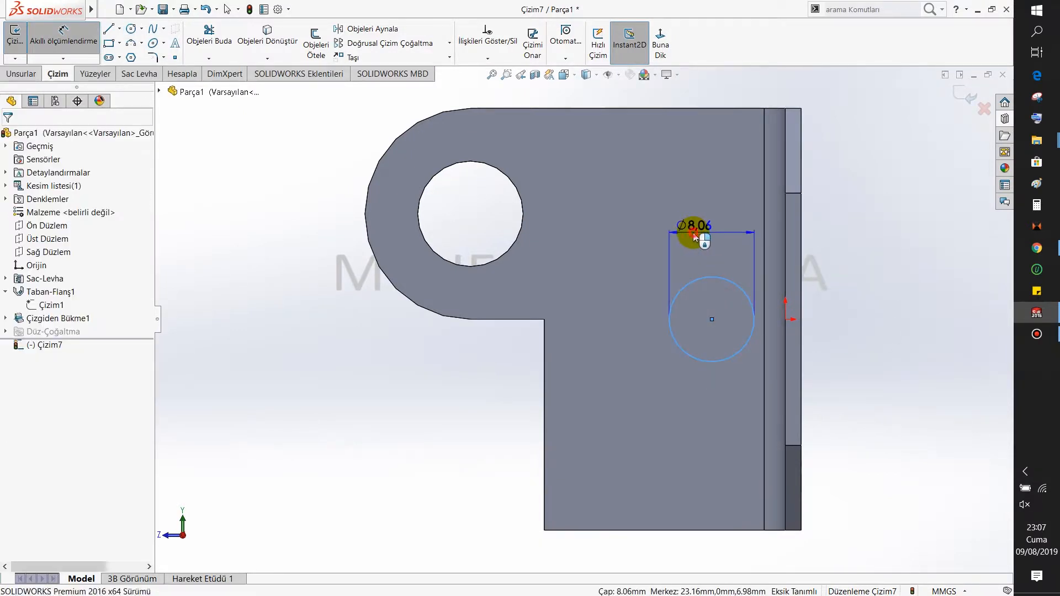
{"action": "left_click", "coordinate": [770, 191]}
{"action": "type", "text": "10"}
{"action": "key", "text": "Return"}
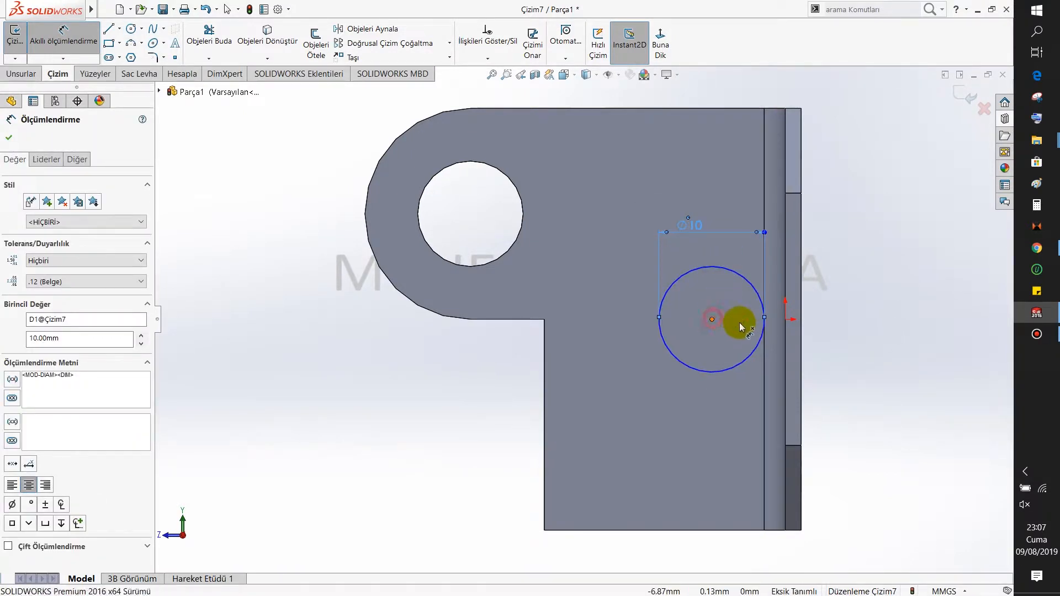
Set the horizontal distance from the circle's centre to the origin to 5 mm
{"action": "left_click", "coordinate": [740, 323]}
{"action": "left_click", "coordinate": [786, 320]}
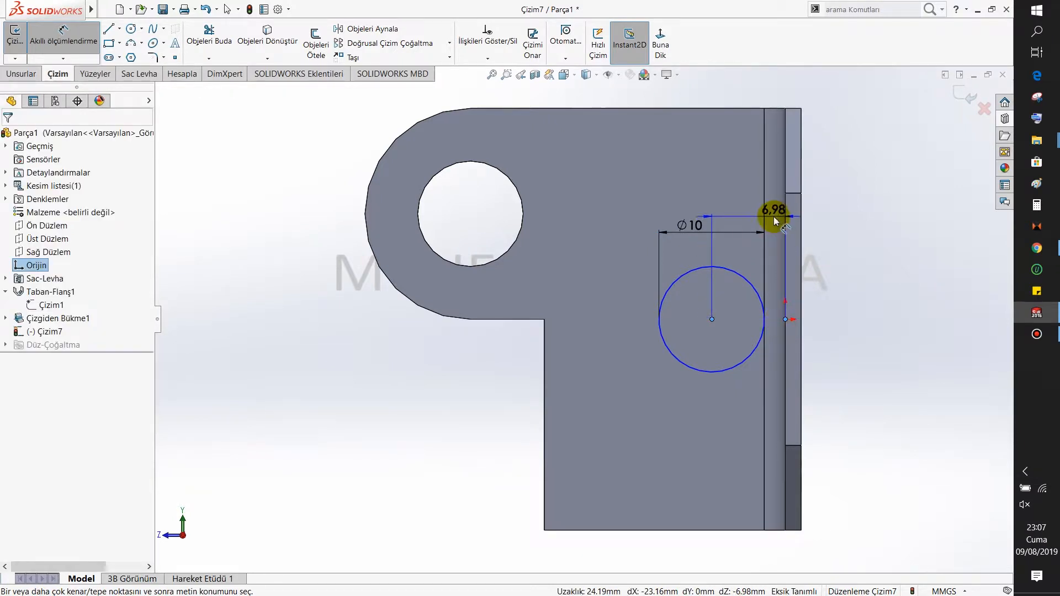
{"action": "left_click", "coordinate": [771, 258]}
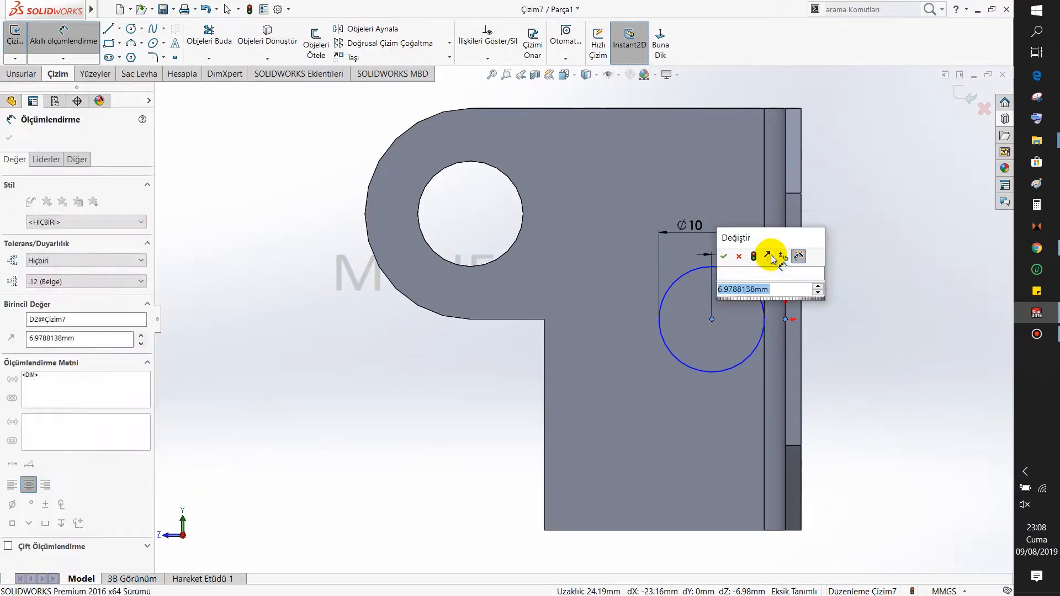
{"action": "key", "text": "Return"}
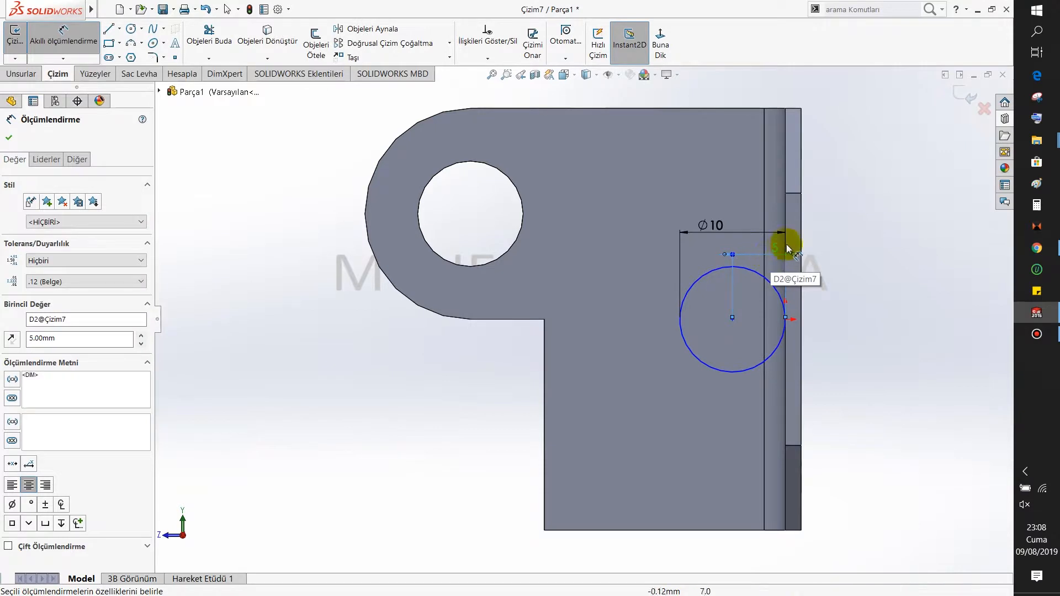
{"action": "right_click", "coordinate": [841, 221]}
Add a horizontal relation between the circle's centre and the origin, and exit the sketch
{"action": "left_click", "coordinate": [859, 256]}
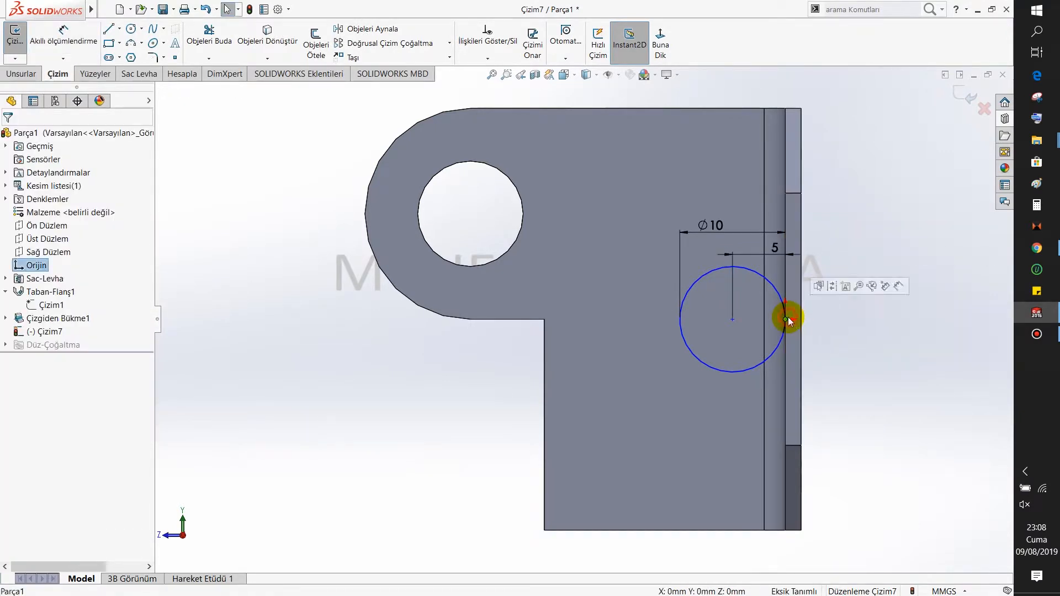
{"action": "left_click", "coordinate": [732, 318]}
{"action": "left_click", "coordinate": [766, 277]}
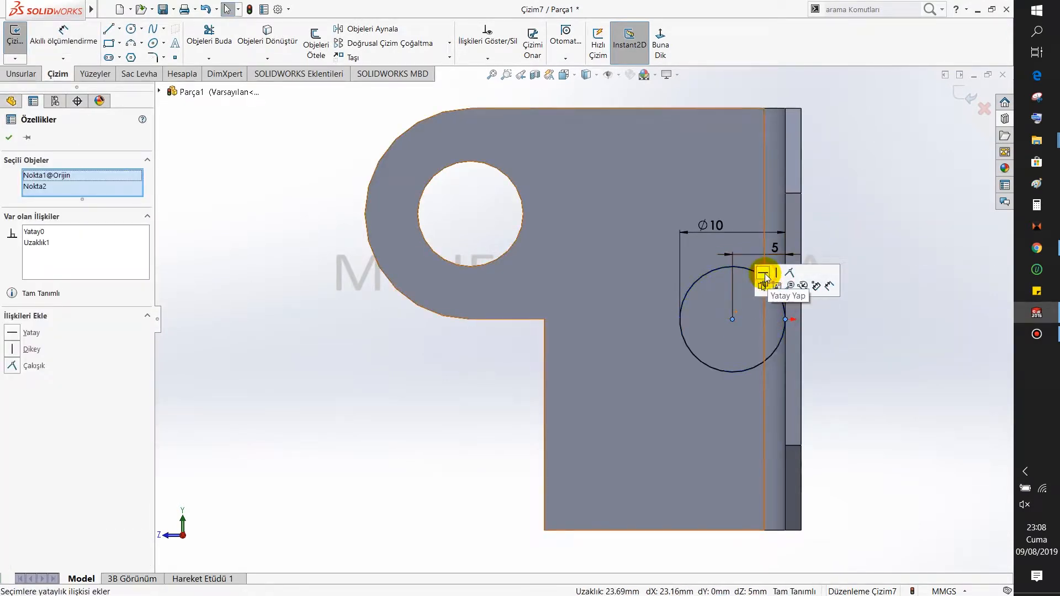
{"action": "left_click", "coordinate": [873, 191]}
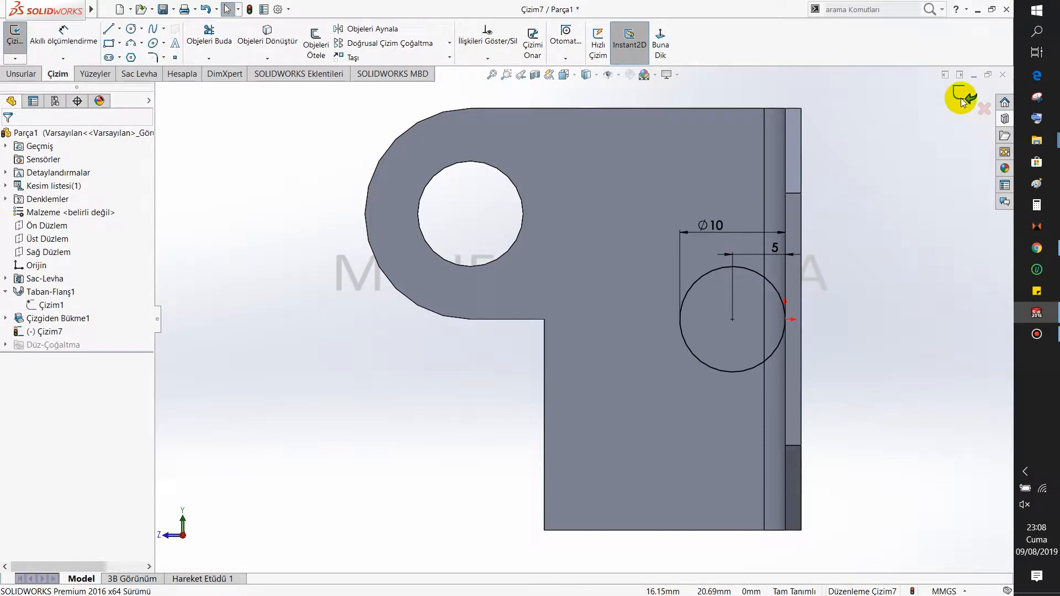
{"action": "left_click", "coordinate": [962, 101]}
Start an extruded cut from the 10 mm circle with the Through All - Both end condition (Tümünden - Her İkisinden)
{"action": "middle_click_drag", "start_coordinate": [639, 360], "coordinate": [668, 353]}
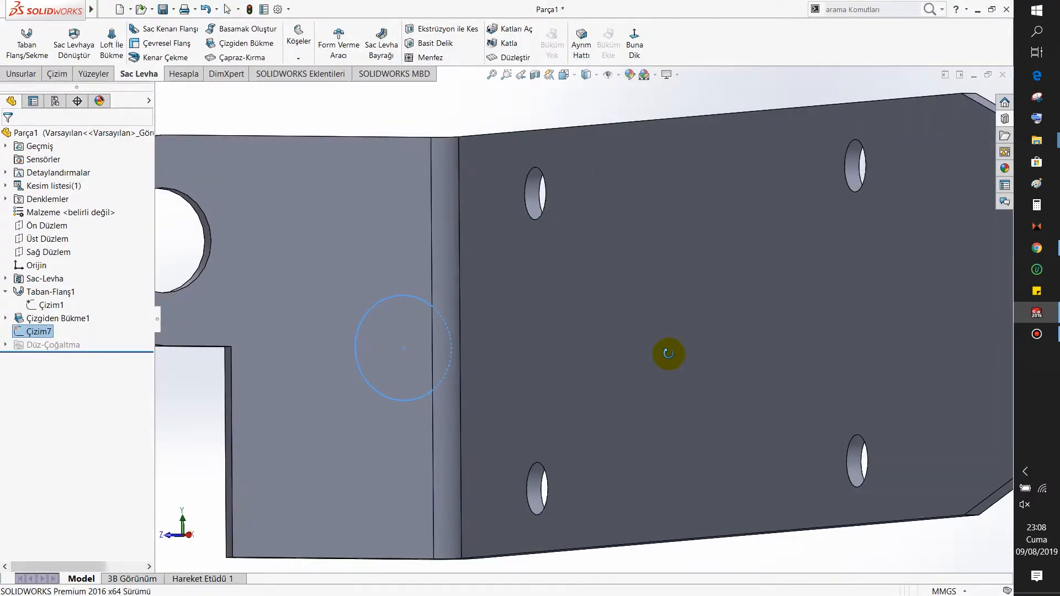
{"action": "scroll", "coordinate": [667, 353], "scroll_direction": "up", "scroll_amount": 4}
{"action": "left_click", "coordinate": [30, 75]}
{"action": "left_click", "coordinate": [247, 45]}
{"action": "middle_click_drag", "start_coordinate": [346, 301], "coordinate": [416, 348]}
{"action": "left_click", "coordinate": [114, 217]}
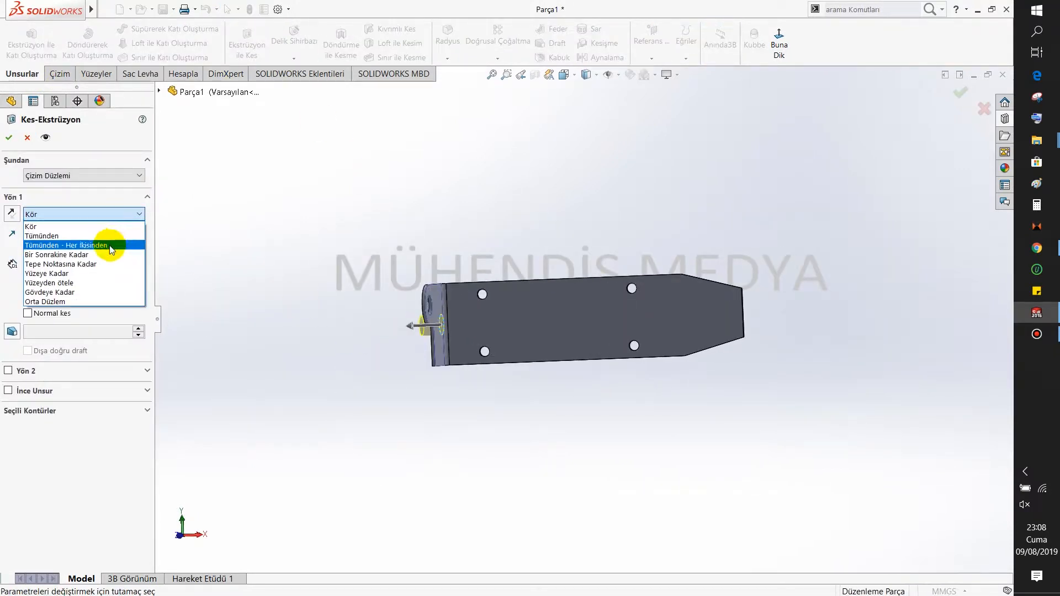
{"action": "left_click", "coordinate": [109, 245]}
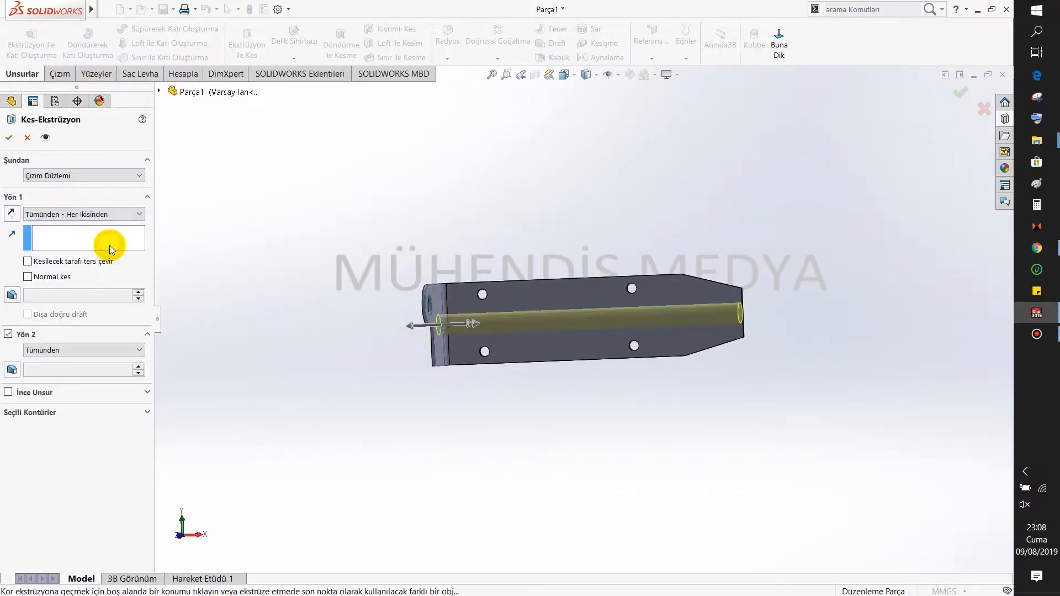
Try the Up To Next and Up To Surface end conditions for the cut's first direction
{"action": "left_click", "coordinate": [122, 217]}
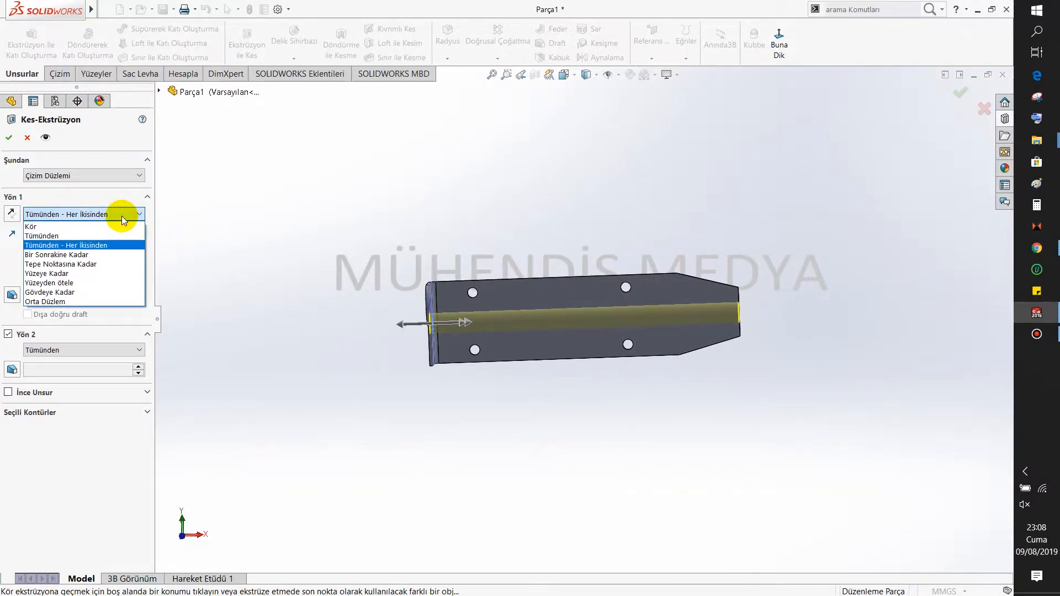
{"action": "left_click", "coordinate": [122, 217]}
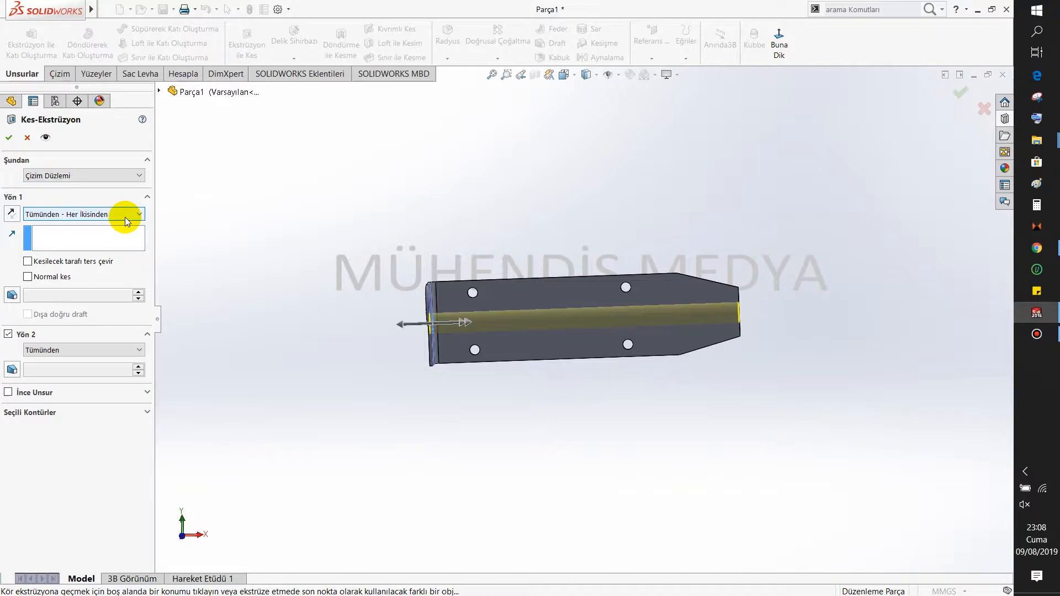
{"action": "left_click", "coordinate": [125, 217]}
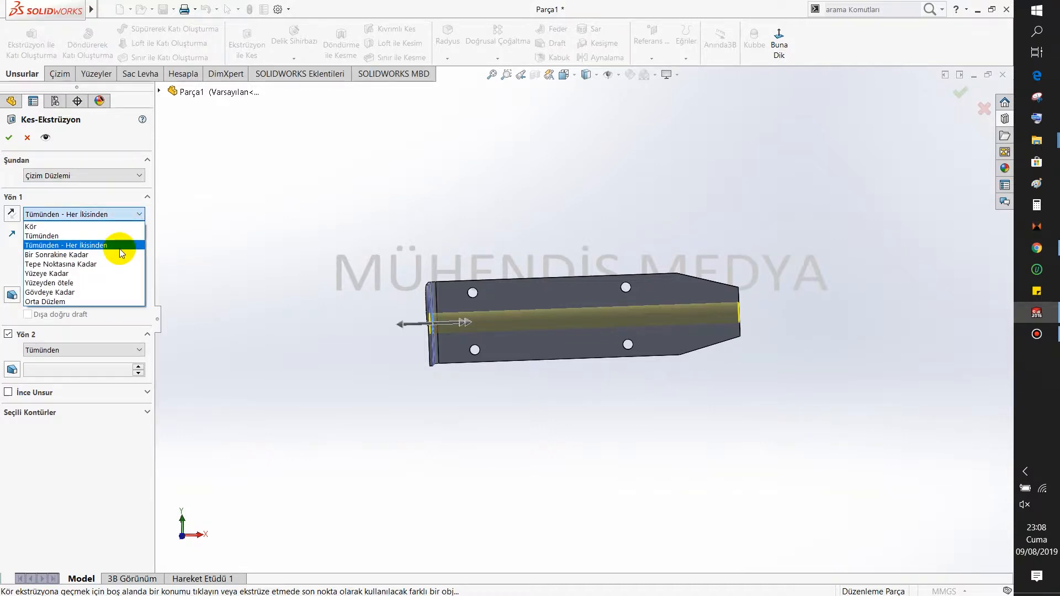
{"action": "left_click", "coordinate": [120, 255]}
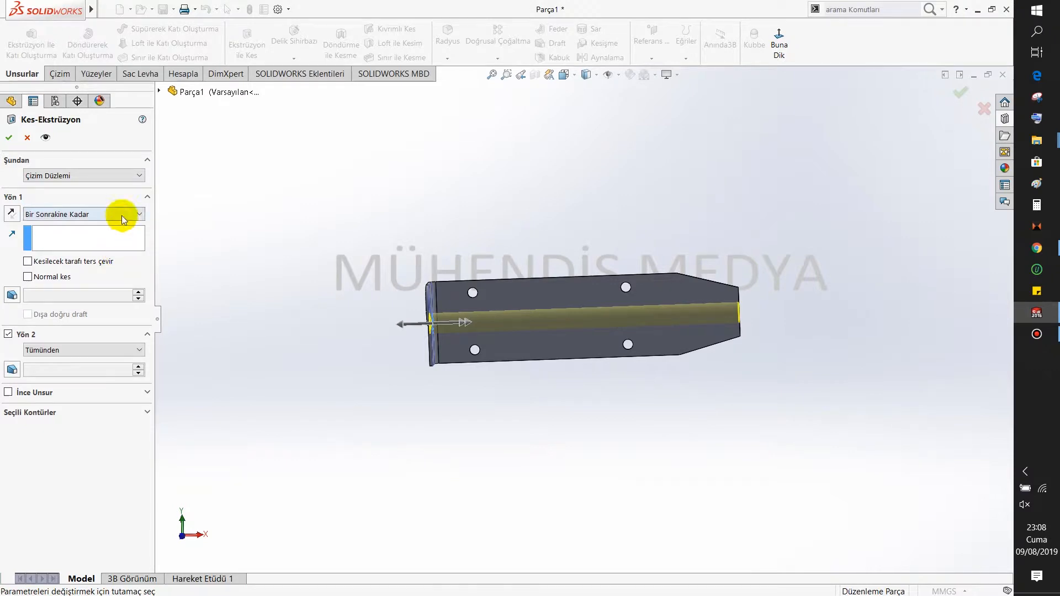
{"action": "left_click", "coordinate": [123, 218]}
{"action": "left_click", "coordinate": [113, 272]}
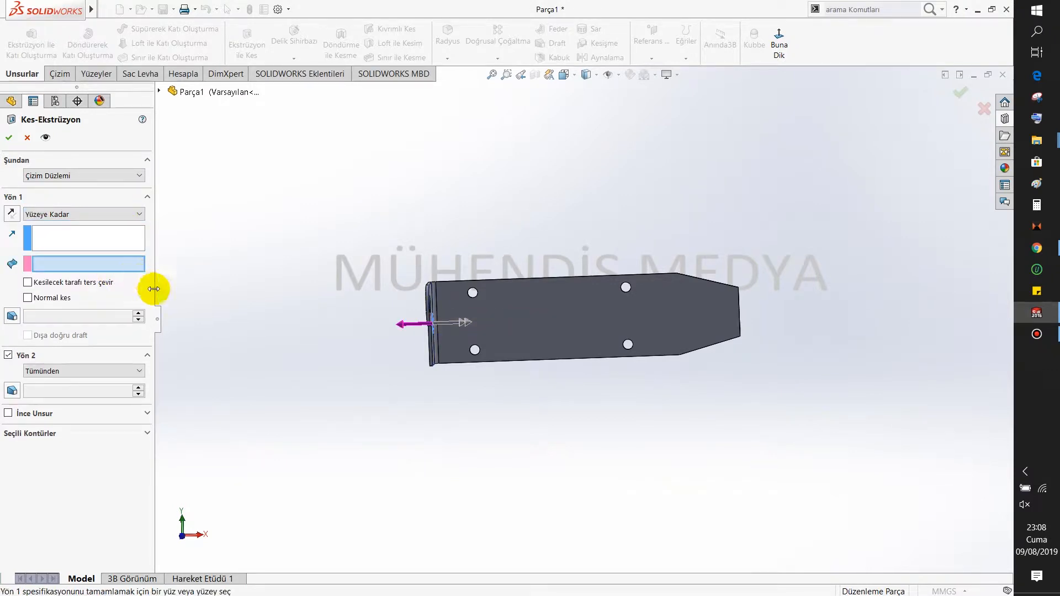
{"action": "scroll", "coordinate": [441, 323], "scroll_direction": "down", "scroll_amount": 3}
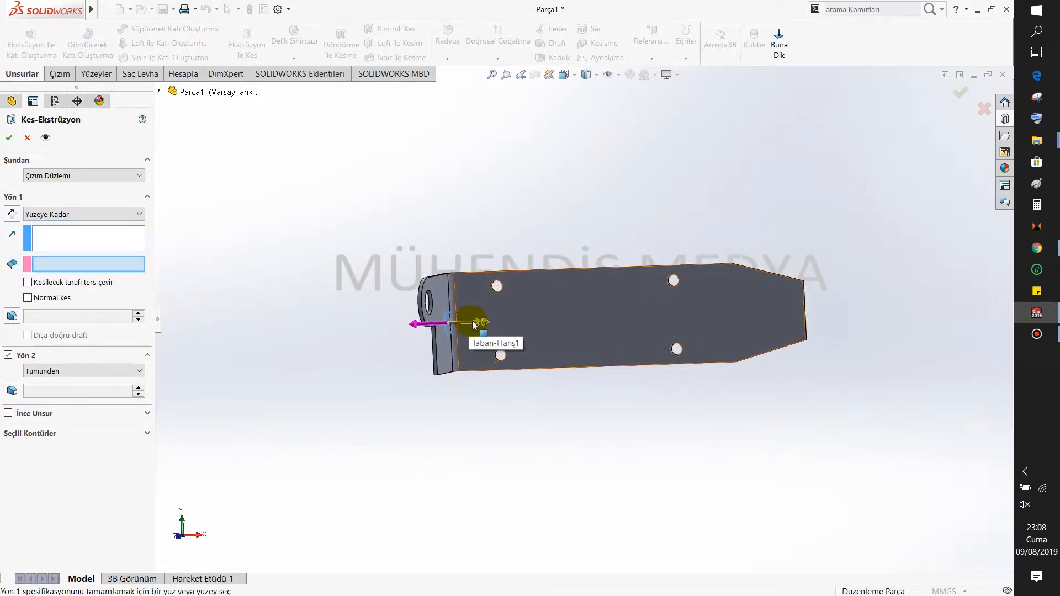
Set the cut's first direction to Through All (Tümünden) and complete the cut
{"action": "left_click", "coordinate": [111, 215]}
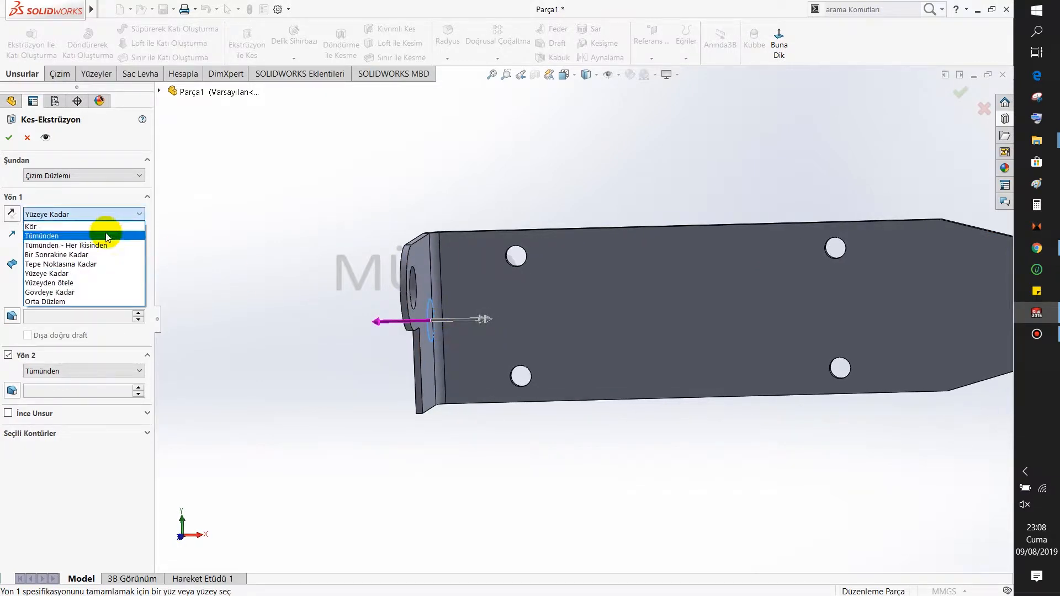
{"action": "left_click", "coordinate": [108, 237]}
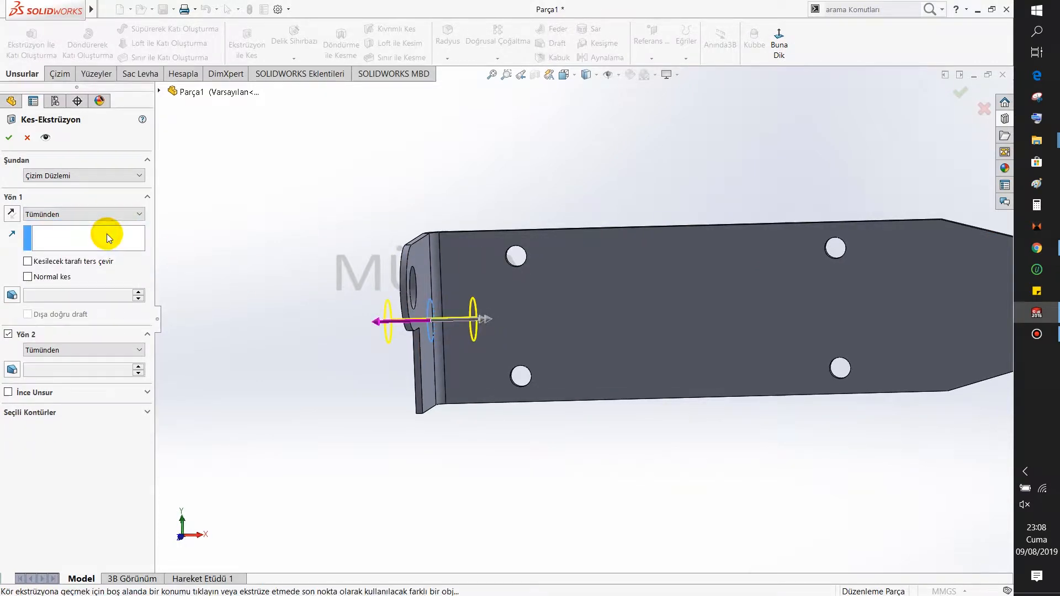
{"action": "left_click", "coordinate": [9, 138]}
Save the bracket as Parça1.SLDPRT in the Yeni klasör folder on the desktop
{"action": "middle_click_drag", "start_coordinate": [370, 287], "coordinate": [549, 445]}
{"action": "key", "text": "ctrl+s"}
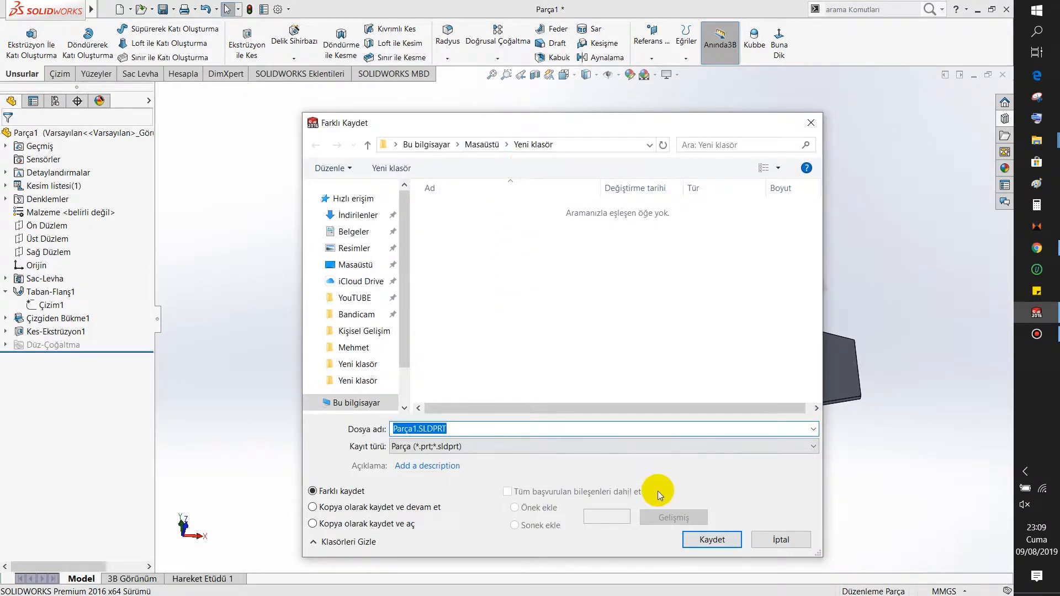
{"action": "left_click", "coordinate": [695, 537]}
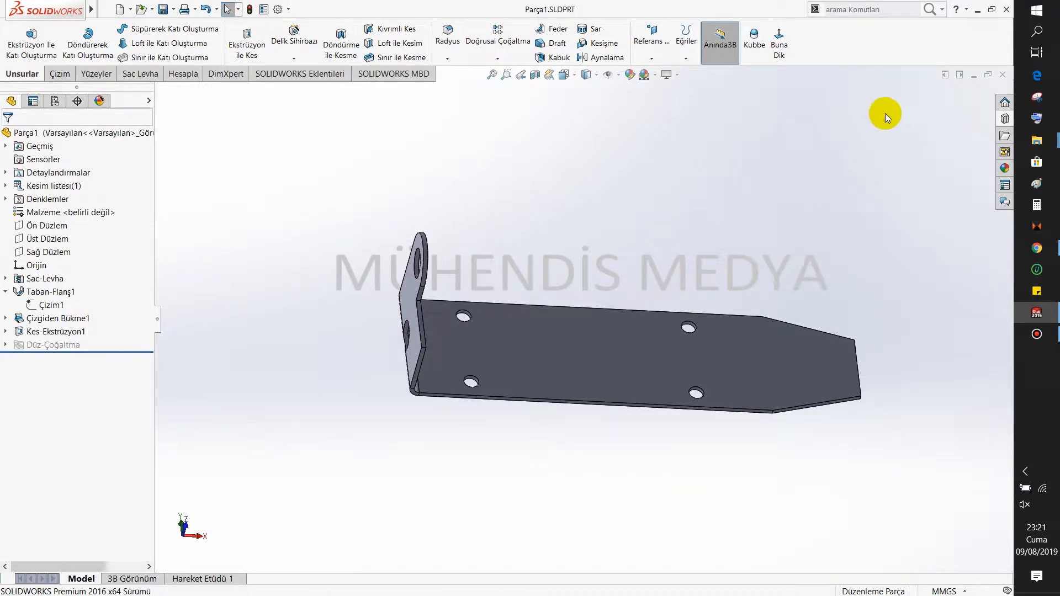
Measure the distance from the base plate's outer corner at the bend to the corner at its tapered end
{"action": "middle_click_drag", "start_coordinate": [608, 265], "coordinate": [588, 268]}
{"action": "left_click", "coordinate": [176, 78]}
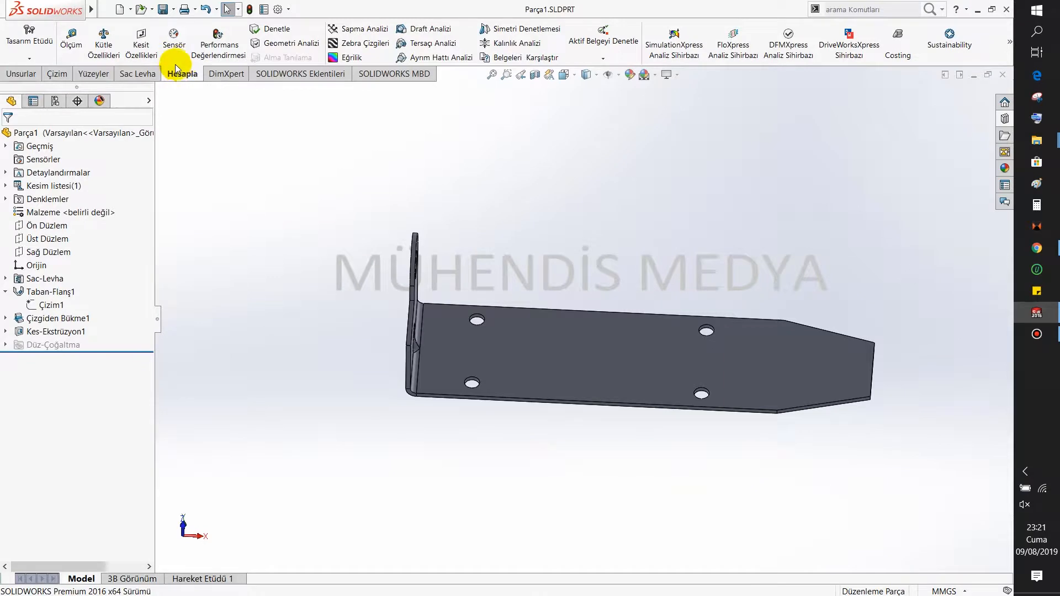
{"action": "left_click", "coordinate": [73, 38]}
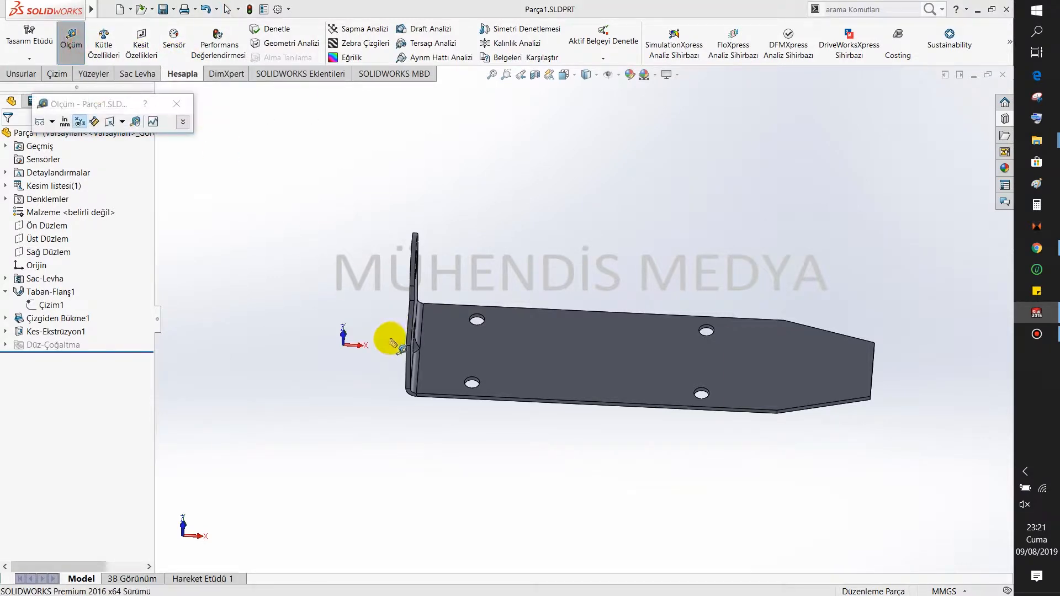
{"action": "left_click", "coordinate": [411, 393]}
{"action": "left_click", "coordinate": [871, 397]}
{"action": "middle_click_drag", "start_coordinate": [876, 398], "coordinate": [774, 446]}
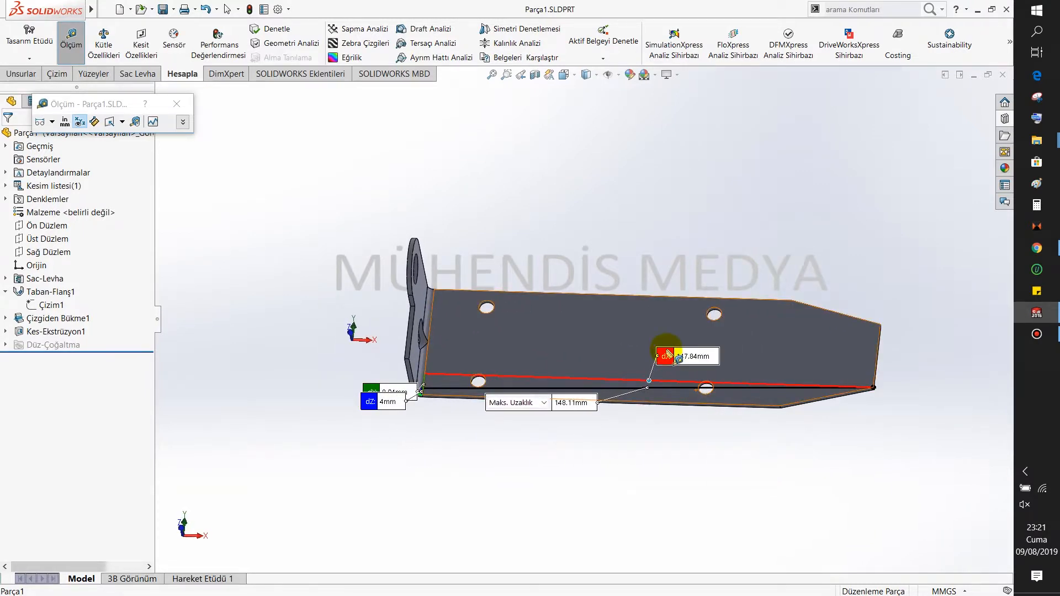
{"action": "key", "text": "Escape"}
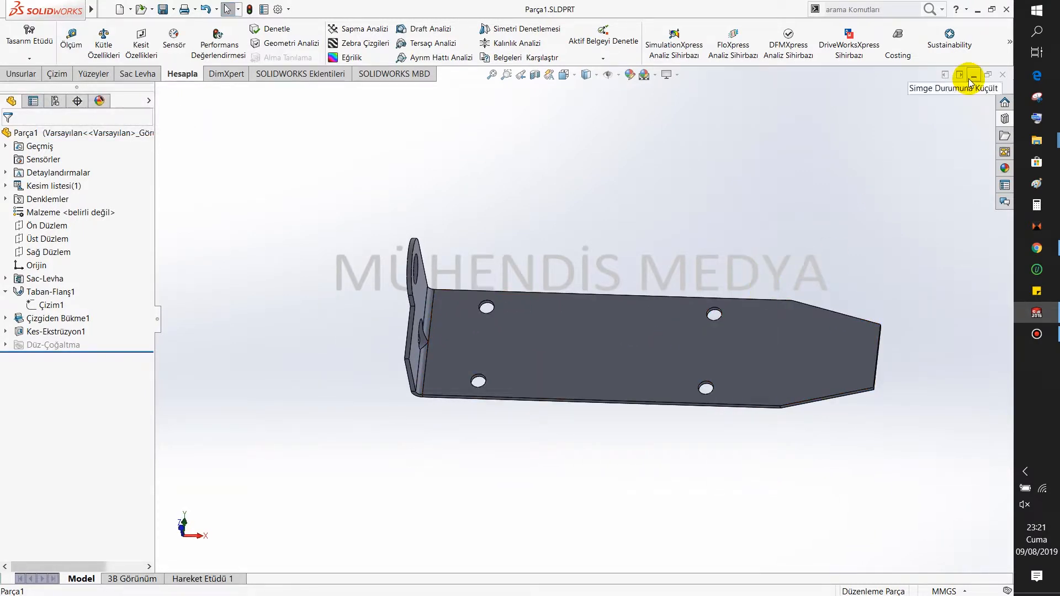
Create a new part document and start a sketch on its Front Plane (Ön Düzlem)
{"action": "left_click", "coordinate": [973, 76]}
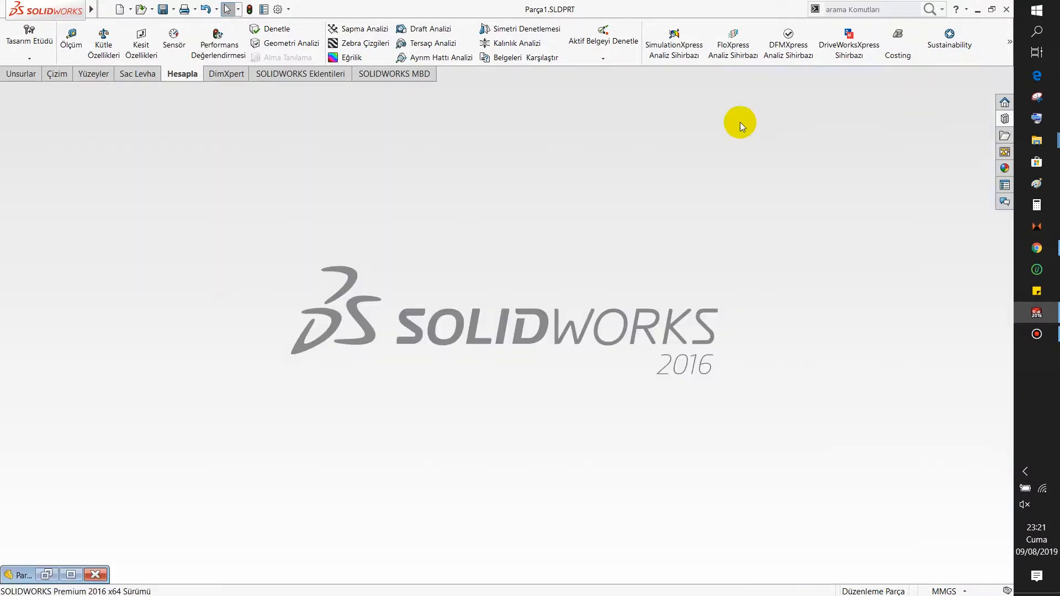
{"action": "left_click", "coordinate": [57, 74]}
{"action": "left_click", "coordinate": [120, 9]}
{"action": "double_click", "coordinate": [260, 264]}
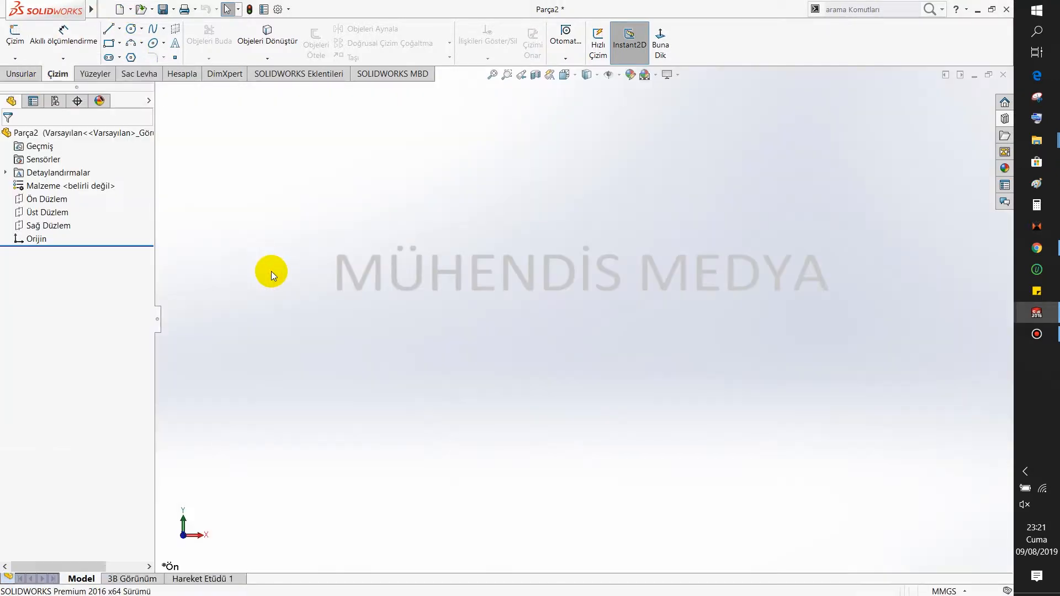
{"action": "left_click", "coordinate": [48, 201]}
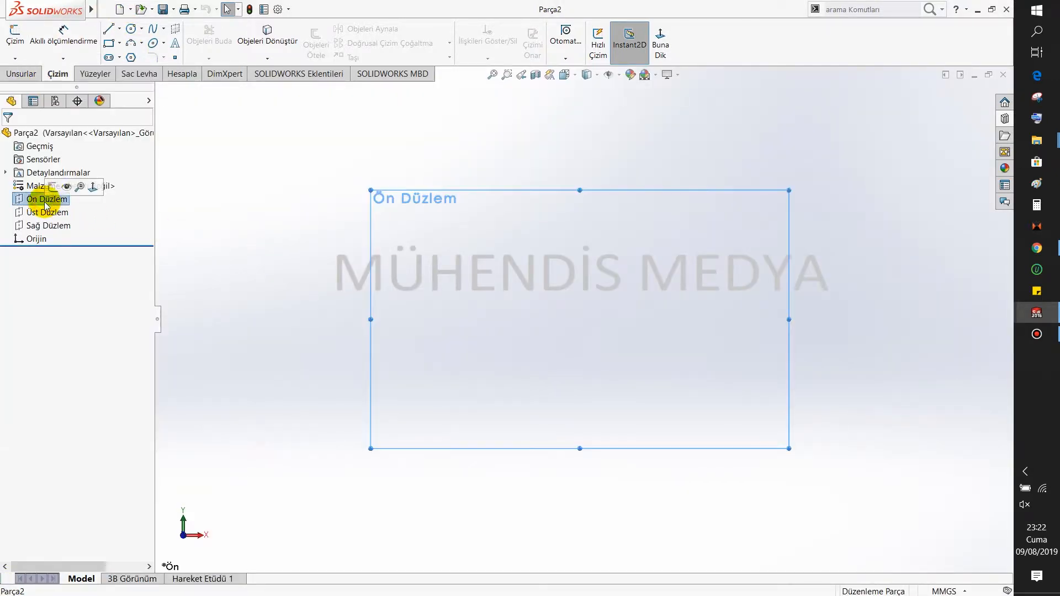
{"action": "left_click", "coordinate": [55, 189]}
{"action": "left_click", "coordinate": [109, 43]}
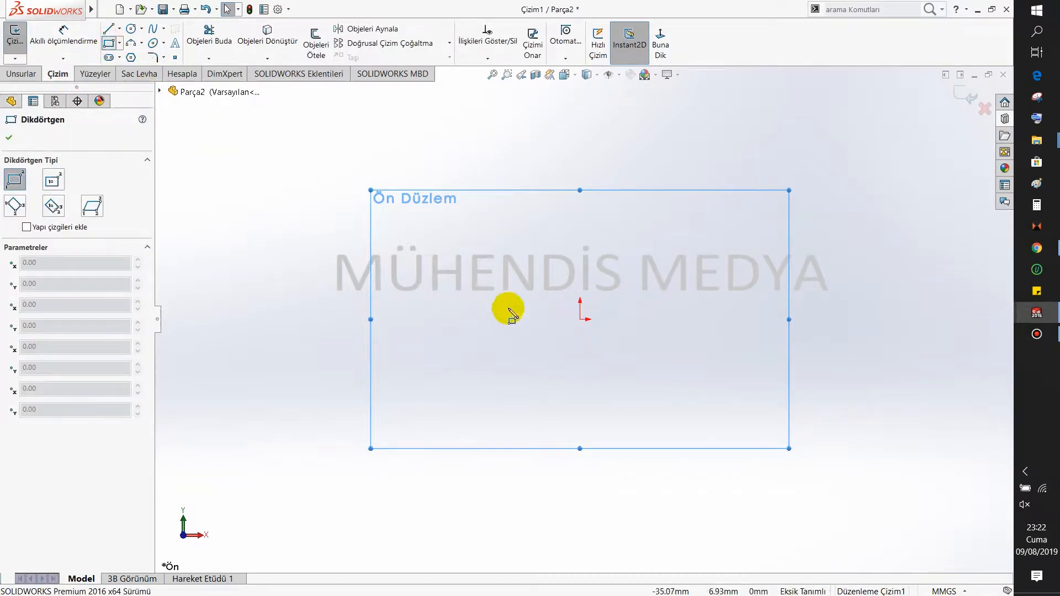
{"action": "left_click", "coordinate": [525, 357]}
{"action": "left_click", "coordinate": [687, 266]}
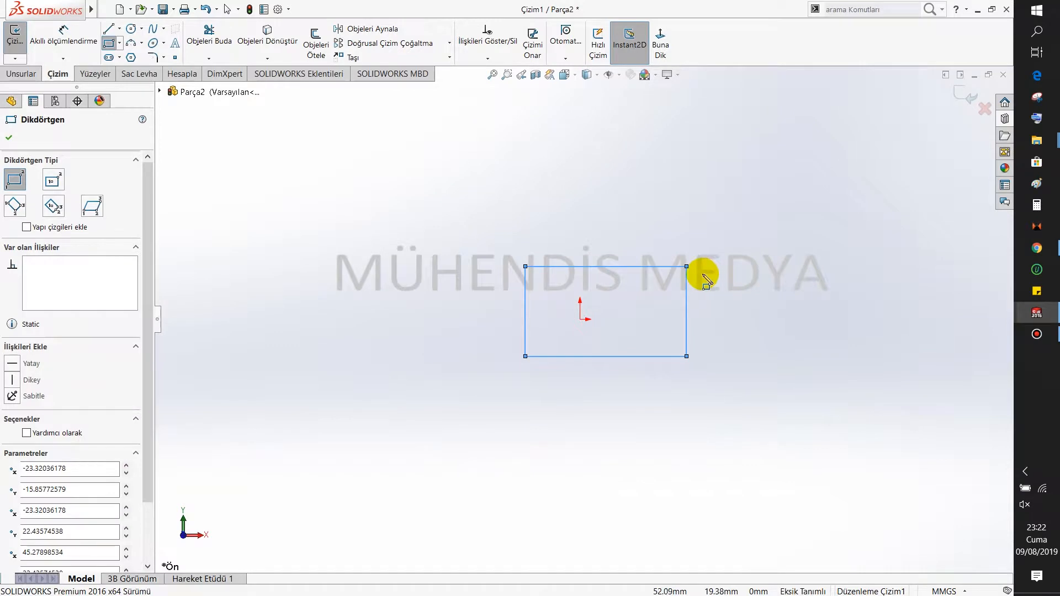
{"action": "key", "text": "Escape"}
{"action": "key", "text": "ctrl+z"}
{"action": "key", "text": "ctrl+z"}
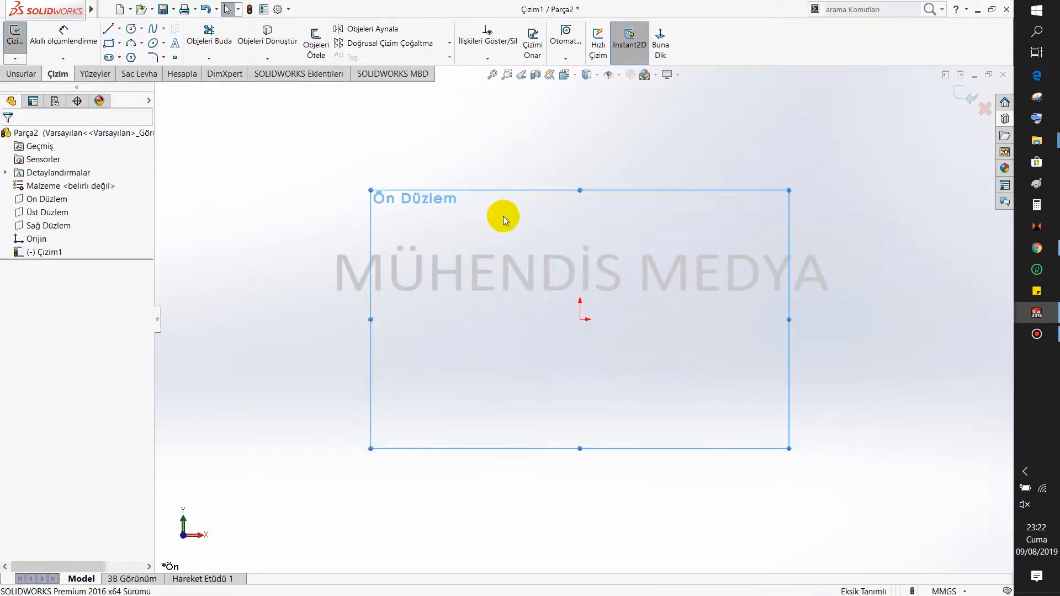
Draw a center rectangle centred on the origin
{"action": "left_click", "coordinate": [119, 43]}
{"action": "left_click", "coordinate": [141, 71]}
{"action": "left_click", "coordinate": [579, 319]}
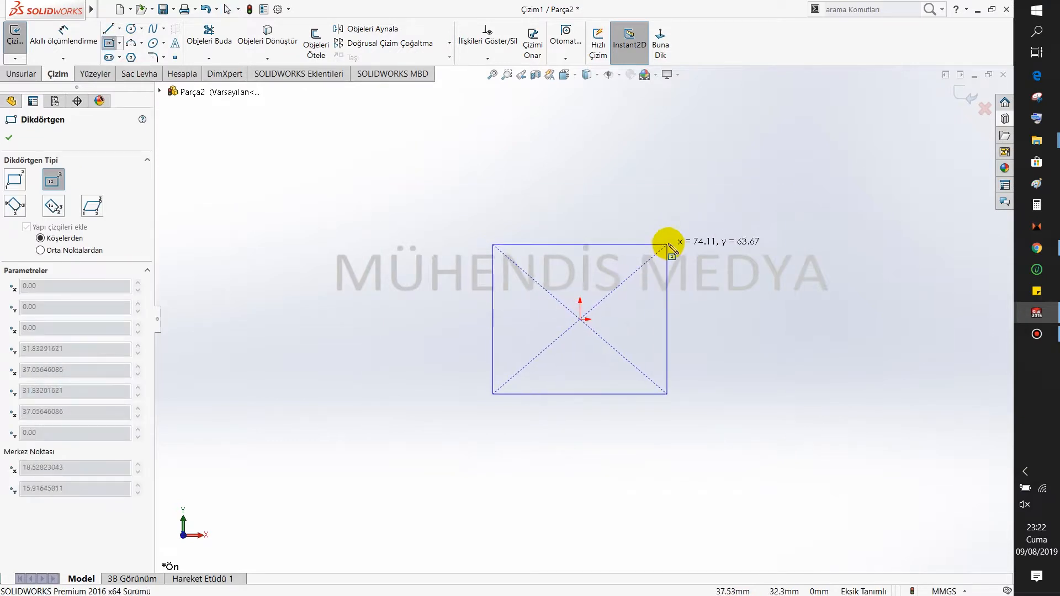
{"action": "left_click", "coordinate": [706, 232]}
Set the rectangle's width to 40 mm
{"action": "right_click_drag", "start_coordinate": [752, 306], "coordinate": [740, 248]}
{"action": "left_click", "coordinate": [600, 232]}
{"action": "left_click", "coordinate": [589, 198]}
{"action": "type", "text": "40"}
{"action": "key", "text": "Return"}
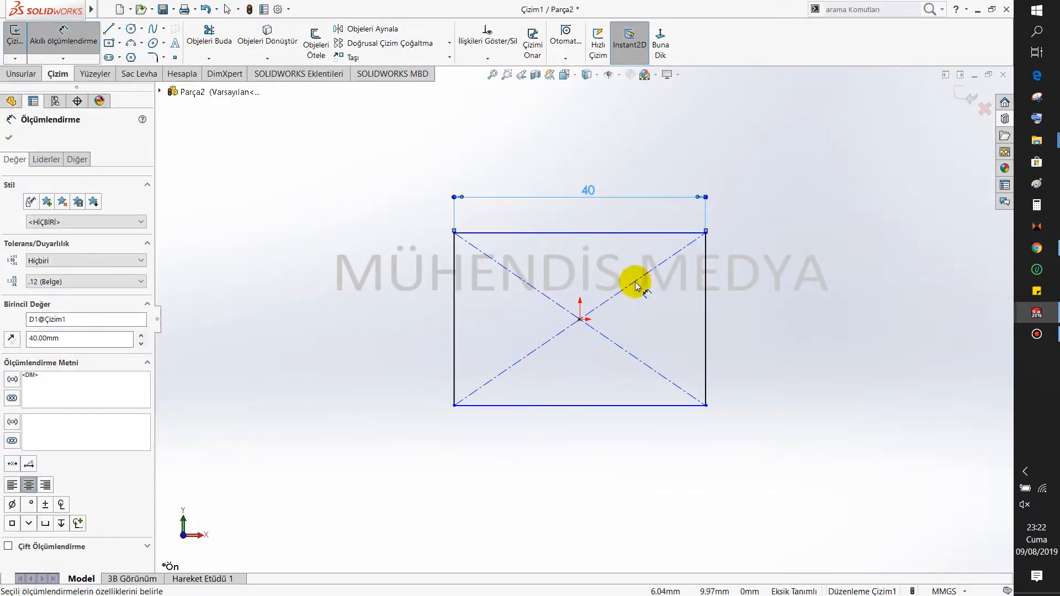
Set the rectangle's height to 40 mm
{"action": "left_click", "coordinate": [705, 309]}
{"action": "left_click", "coordinate": [750, 317]}
{"action": "type", "text": "40"}
{"action": "key", "text": "Return"}
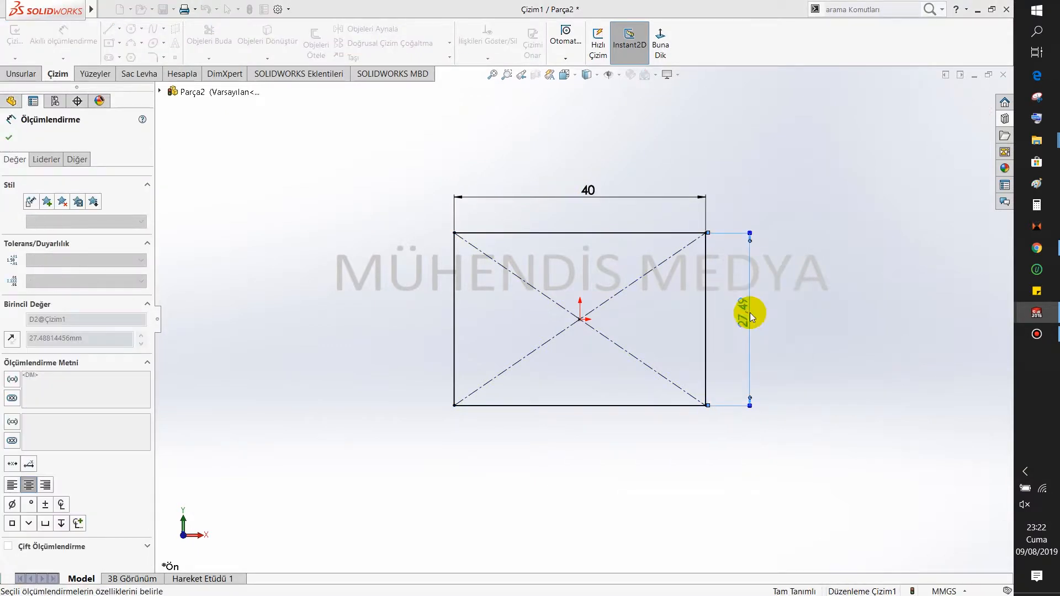
{"action": "right_click", "coordinate": [801, 258]}
{"action": "left_click", "coordinate": [829, 297]}
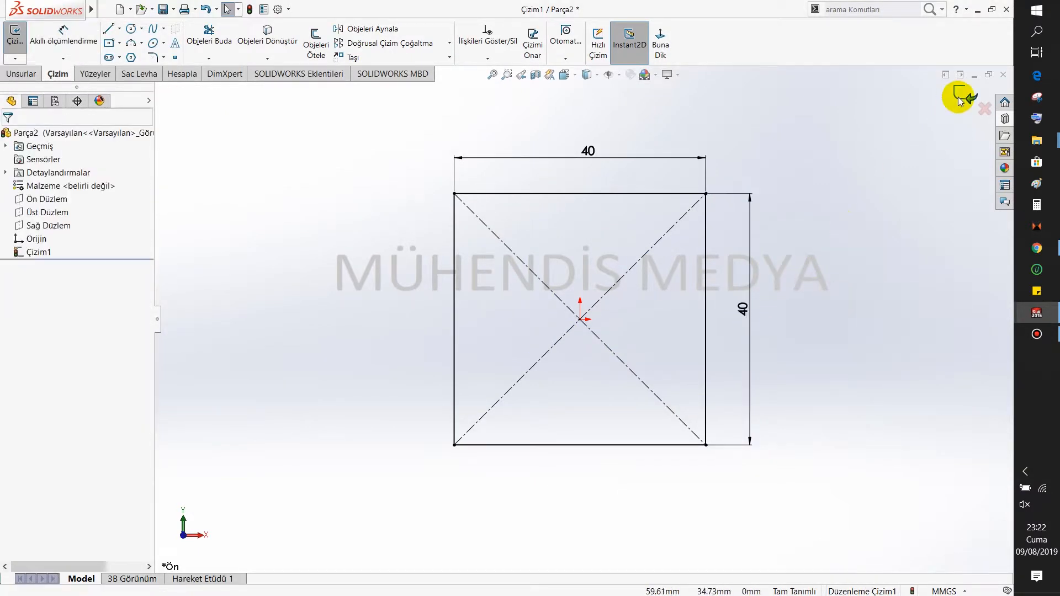
Exit the sketch and extrude the 40 mm square from its sketch plane into a solid block
{"action": "left_click", "coordinate": [958, 98]}
{"action": "left_click", "coordinate": [20, 44]}
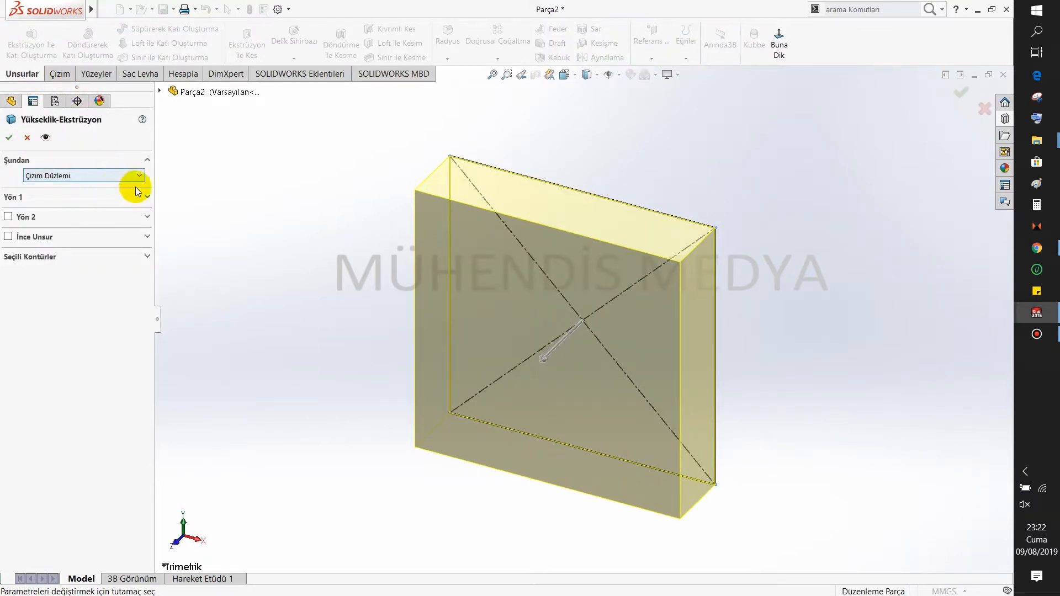
{"action": "left_click", "coordinate": [147, 199]}
{"action": "left_click", "coordinate": [10, 141]}
{"action": "left_click", "coordinate": [325, 252]}
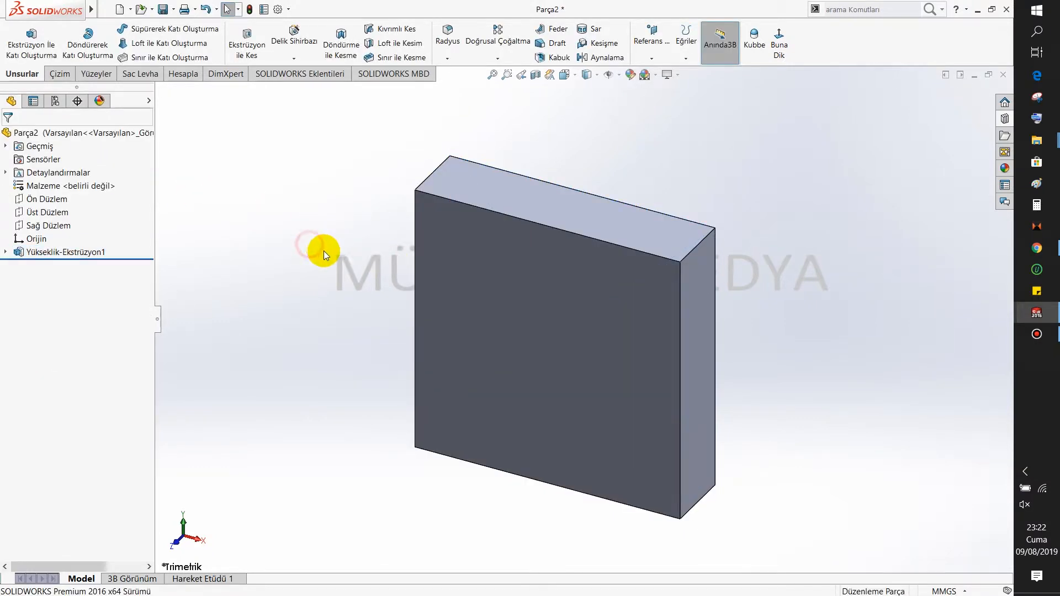
Start a sketch on the block's narrow side face and view that face straight on
{"action": "mouse_move", "coordinate": [478, 286]}
{"action": "middle_mouse_down"}
{"action": "mouse_move", "coordinate": [575, 314]}
{"action": "mouse_move", "coordinate": [585, 300]}
{"action": "middle_mouse_up"}
{"action": "left_click", "coordinate": [587, 297]}
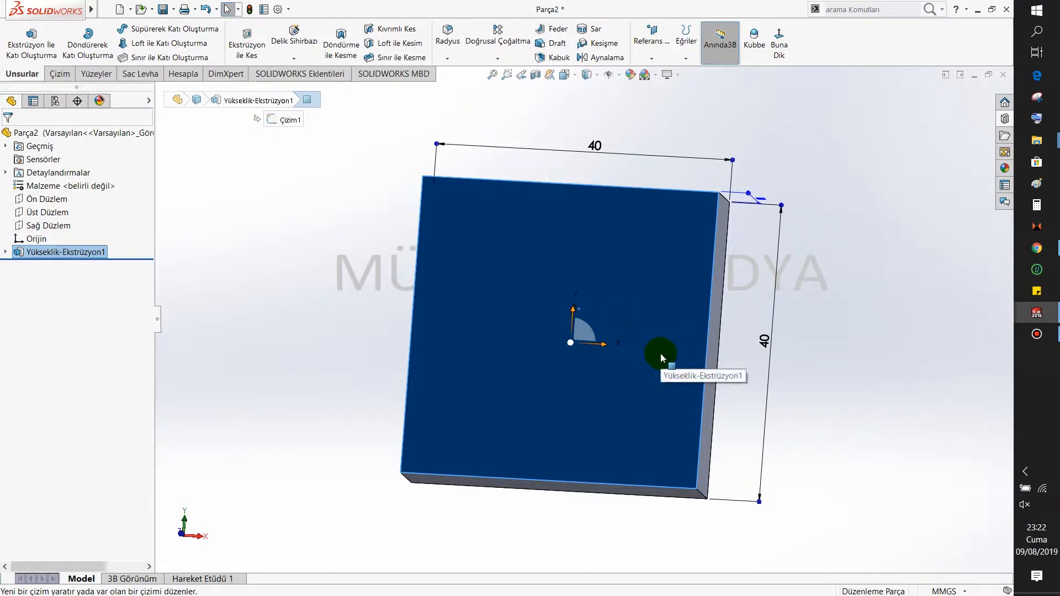
{"action": "mouse_move", "coordinate": [668, 362]}
{"action": "middle_mouse_down"}
{"action": "mouse_move", "coordinate": [695, 350]}
{"action": "mouse_move", "coordinate": [659, 340]}
{"action": "middle_mouse_up"}
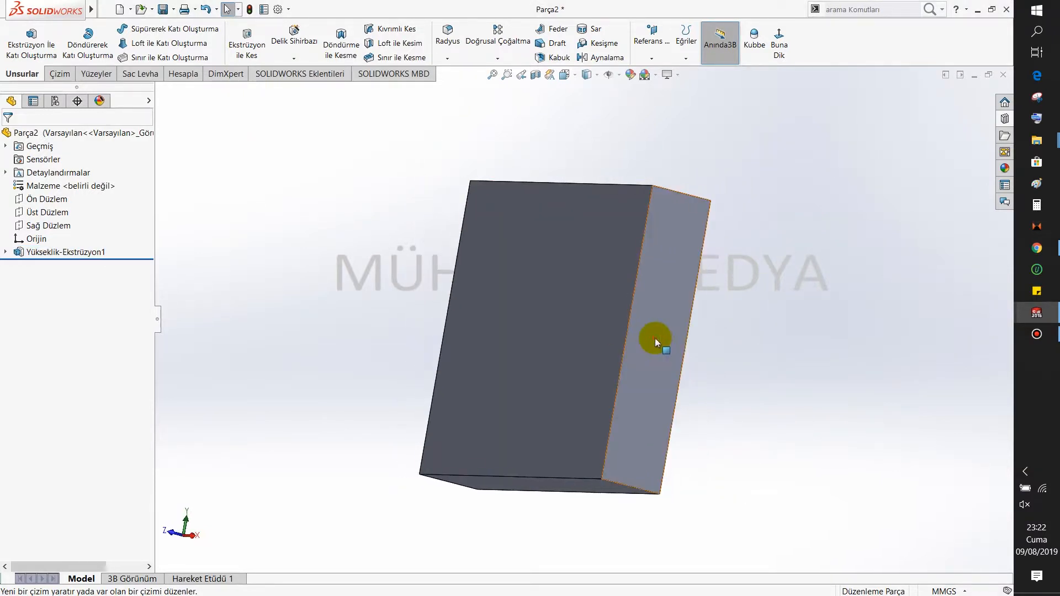
{"action": "left_click", "coordinate": [662, 340]}
{"action": "left_click", "coordinate": [711, 305]}
{"action": "left_click", "coordinate": [660, 38]}
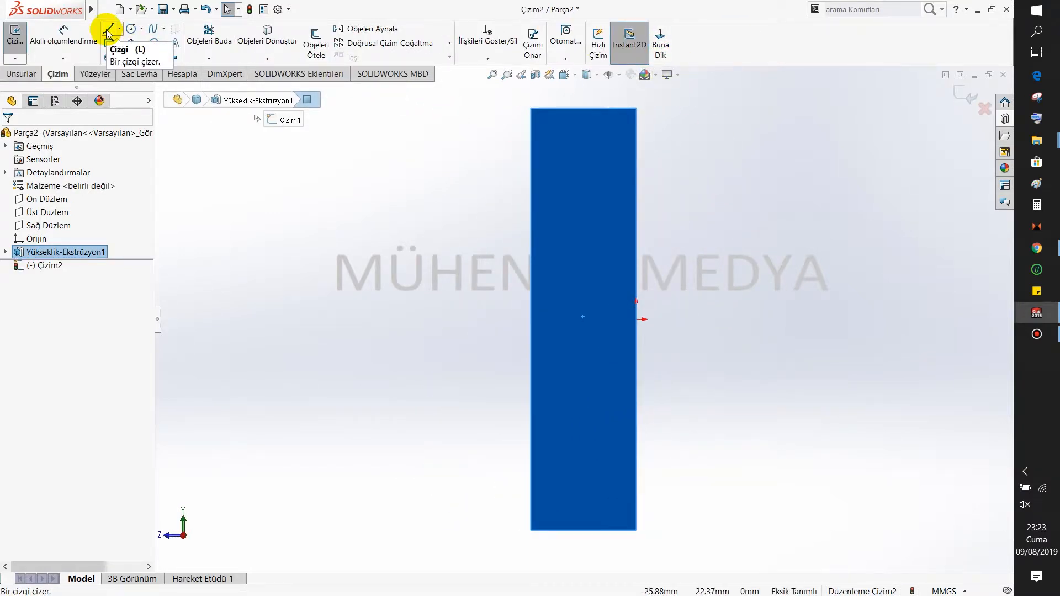
Draw a circle beside the block, level with the origin, and set its diameter to 10 mm
{"action": "left_click", "coordinate": [131, 29]}
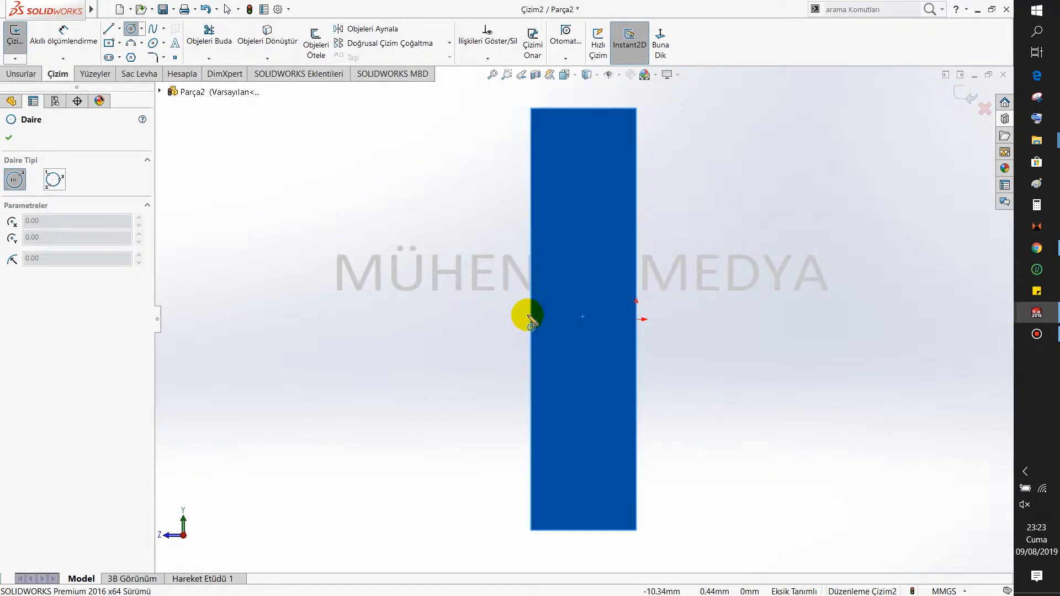
{"action": "left_click_drag", "start_coordinate": [412, 319], "coordinate": [493, 313]}
{"action": "right_click_drag", "start_coordinate": [493, 240], "coordinate": [476, 167]}
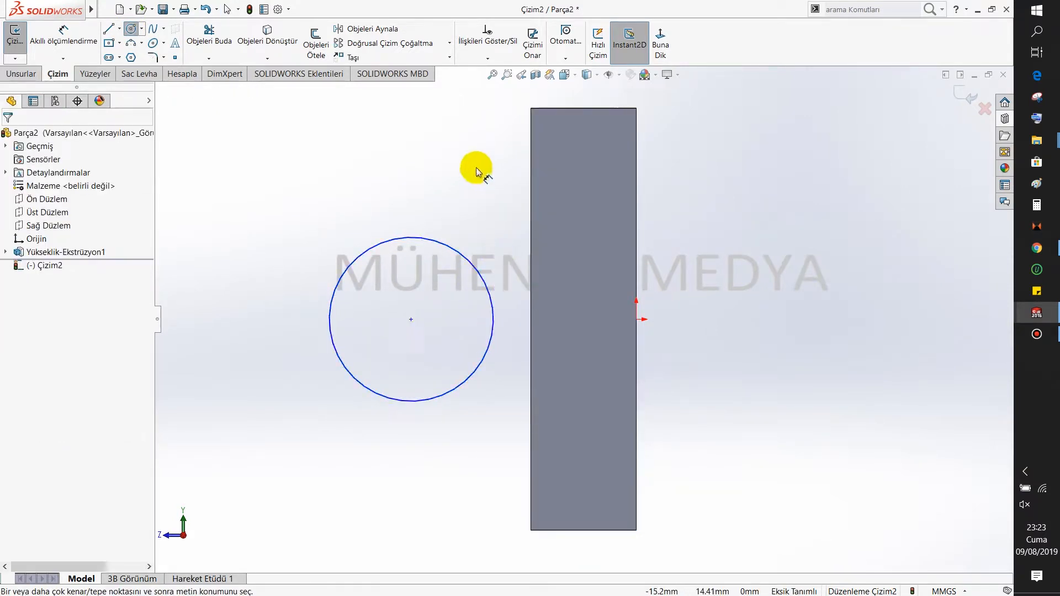
{"action": "left_click", "coordinate": [411, 237]}
{"action": "left_click", "coordinate": [353, 201]}
{"action": "type", "text": "10"}
{"action": "key", "text": "Return"}
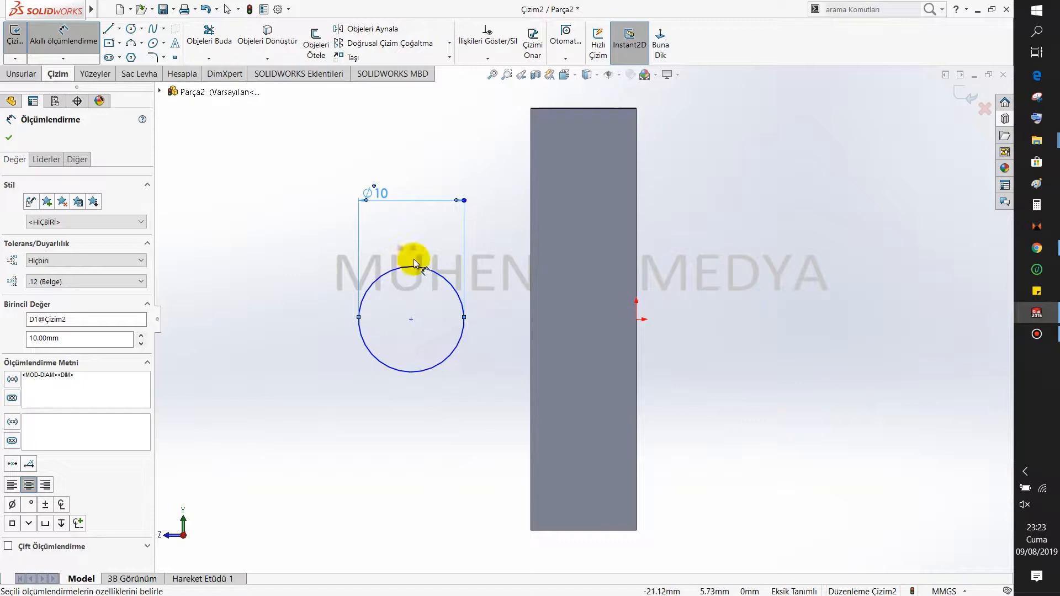
Set the distance from the circle's centre to the block's adjacent long edge to 5 mm
{"action": "left_click", "coordinate": [412, 321]}
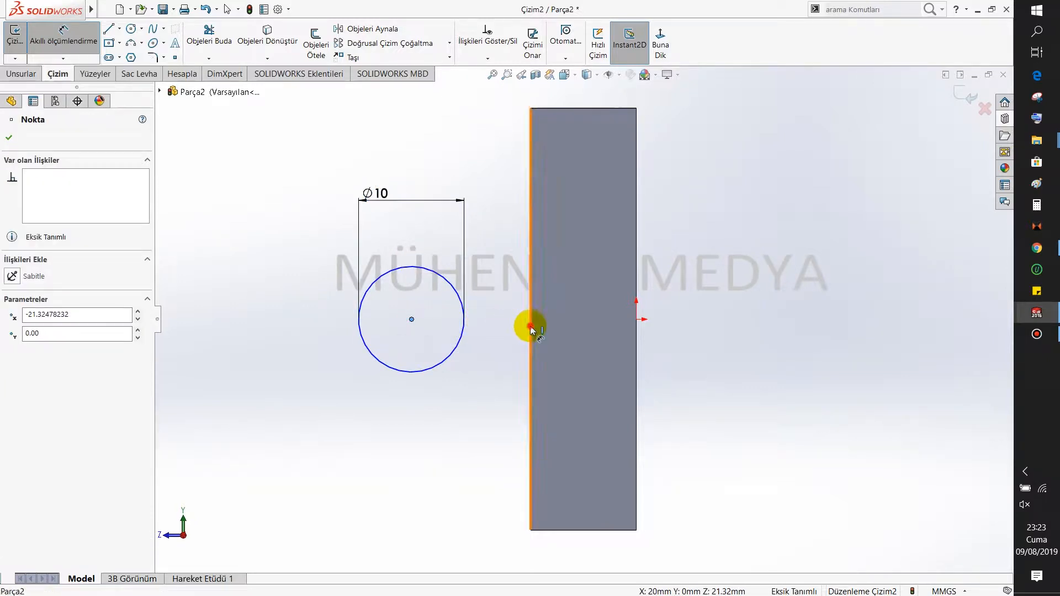
{"action": "left_click", "coordinate": [532, 324]}
{"action": "left_click", "coordinate": [474, 397]}
{"action": "type", "text": "5"}
{"action": "key", "text": "Return"}
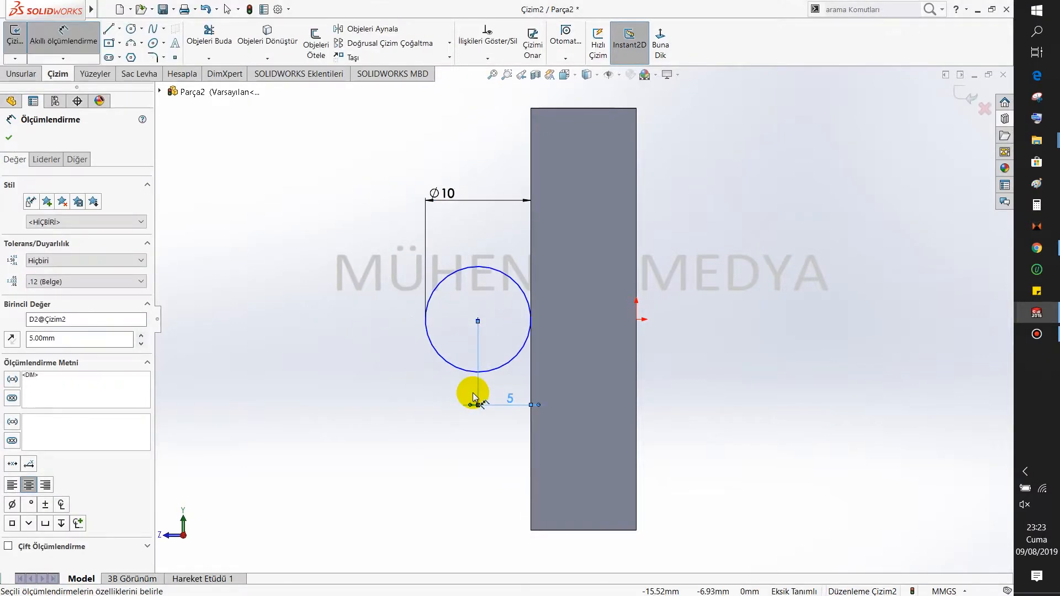
{"action": "right_click", "coordinate": [351, 319]}
{"action": "left_click", "coordinate": [377, 355]}
Draw a short horizontal line from the circle's top point, continued by a tangent arc ending on the block's edge
{"action": "scroll", "coordinate": [573, 254], "scroll_direction": "down", "scroll_amount": 1}
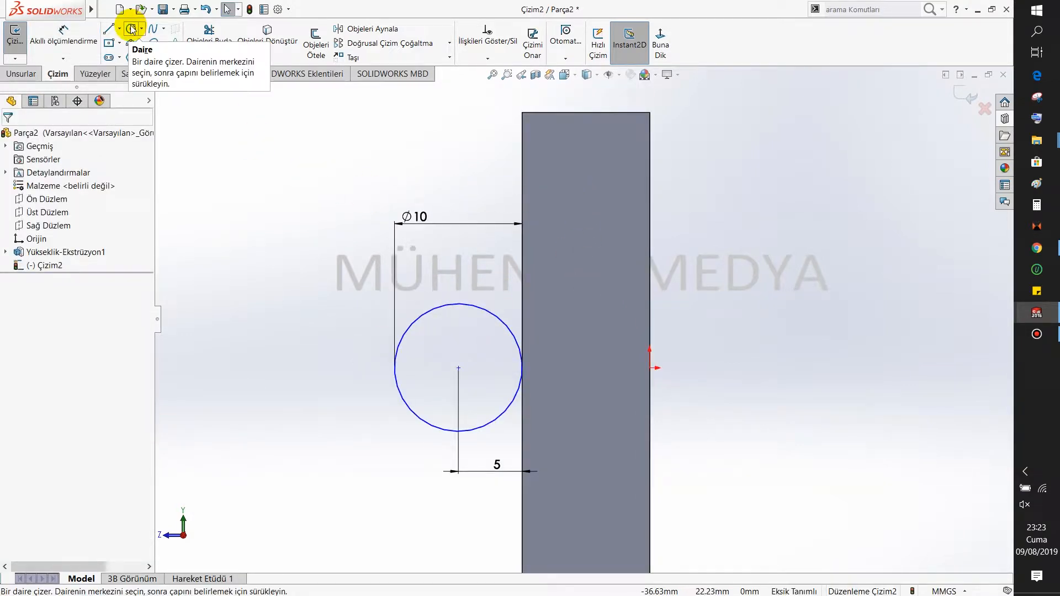
{"action": "left_click", "coordinate": [110, 29]}
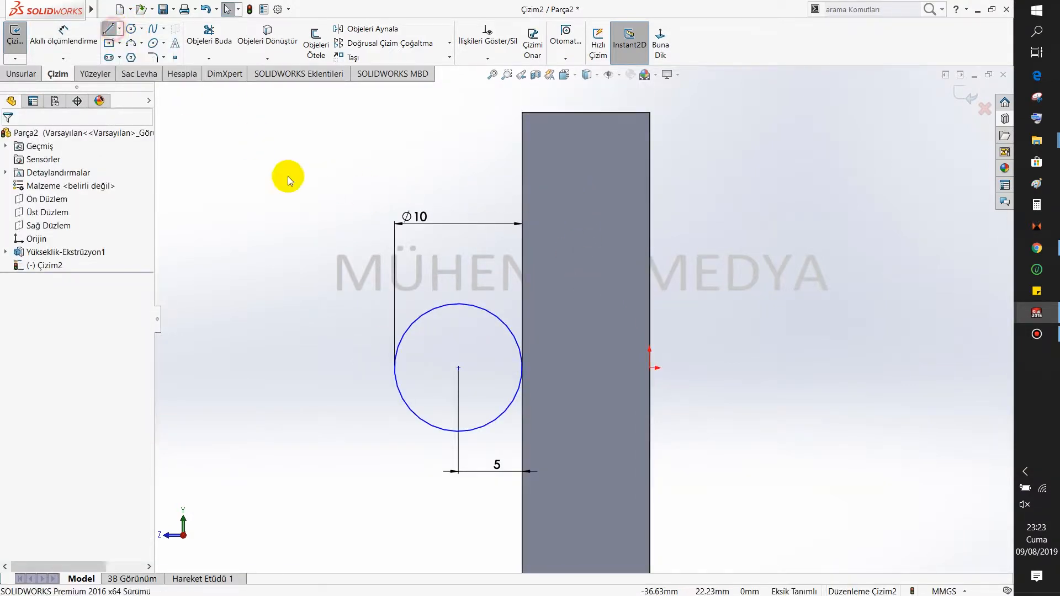
{"action": "left_click", "coordinate": [458, 304]}
{"action": "left_click", "coordinate": [484, 304]}
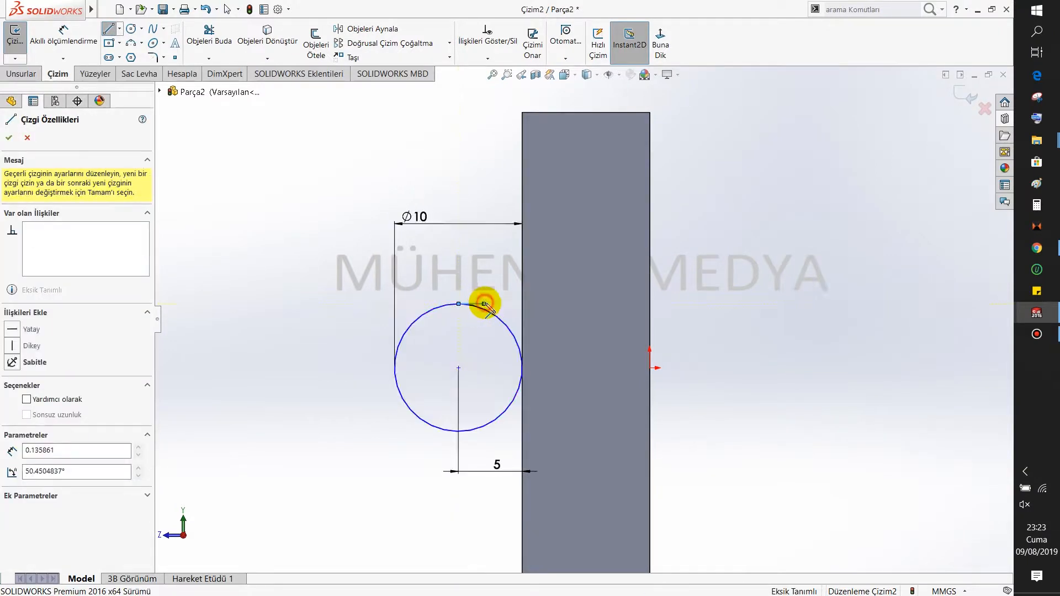
{"action": "left_click", "coordinate": [522, 267]}
{"action": "key", "text": "Escape"}
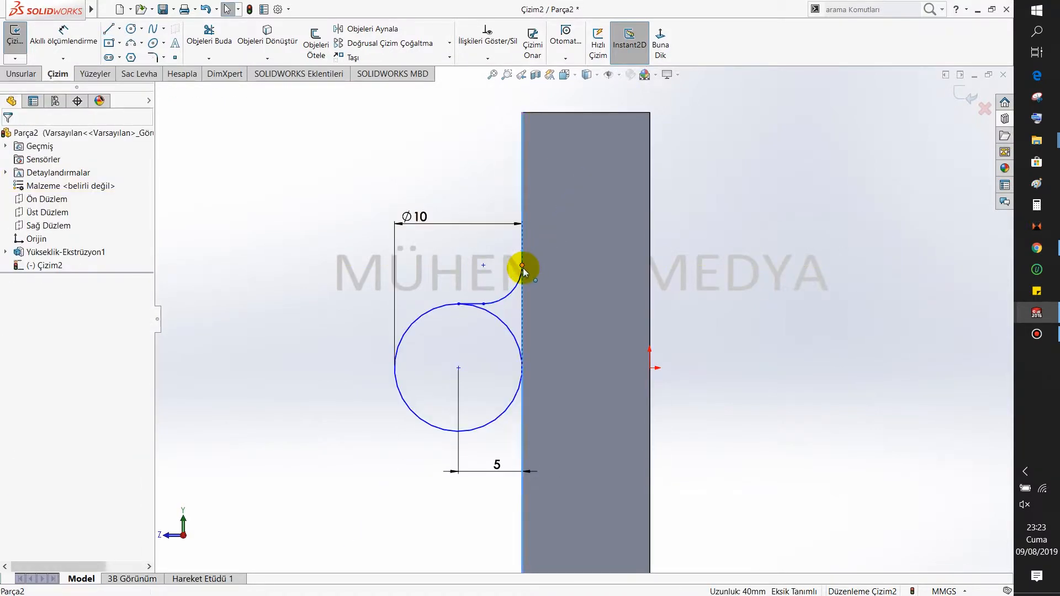
Make the arc tangent to the block's vertical edge
{"action": "left_click", "coordinate": [519, 279]}
{"action": "left_click", "coordinate": [522, 274], "text": "ctrl"}
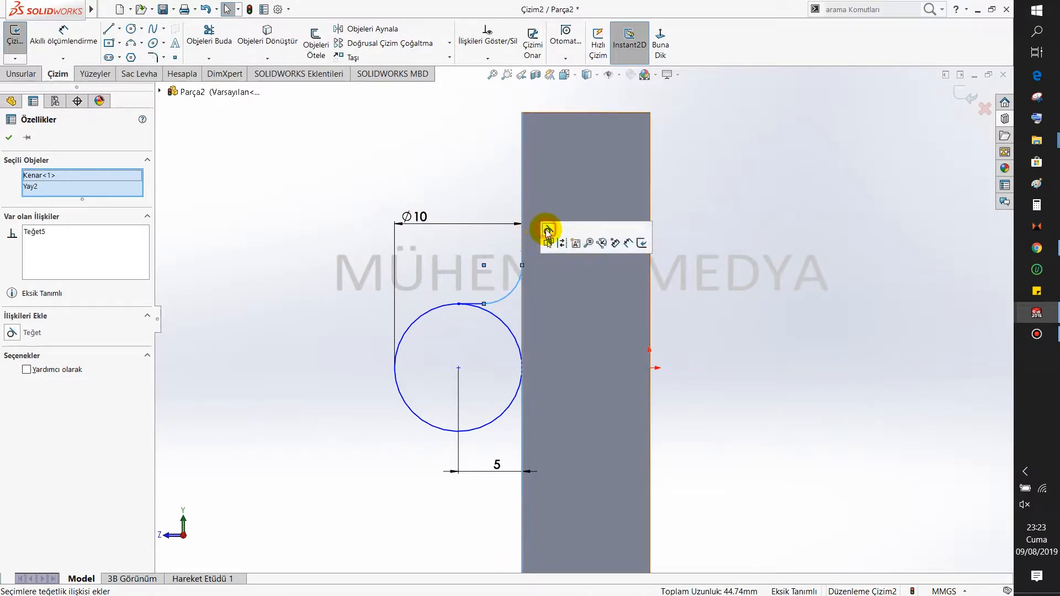
{"action": "left_click", "coordinate": [343, 298]}
{"action": "left_click", "coordinate": [433, 281]}
{"action": "scroll", "coordinate": [527, 273], "scroll_direction": "down", "scroll_amount": 4}
{"action": "scroll", "coordinate": [522, 313], "scroll_direction": "up", "scroll_amount": 2}
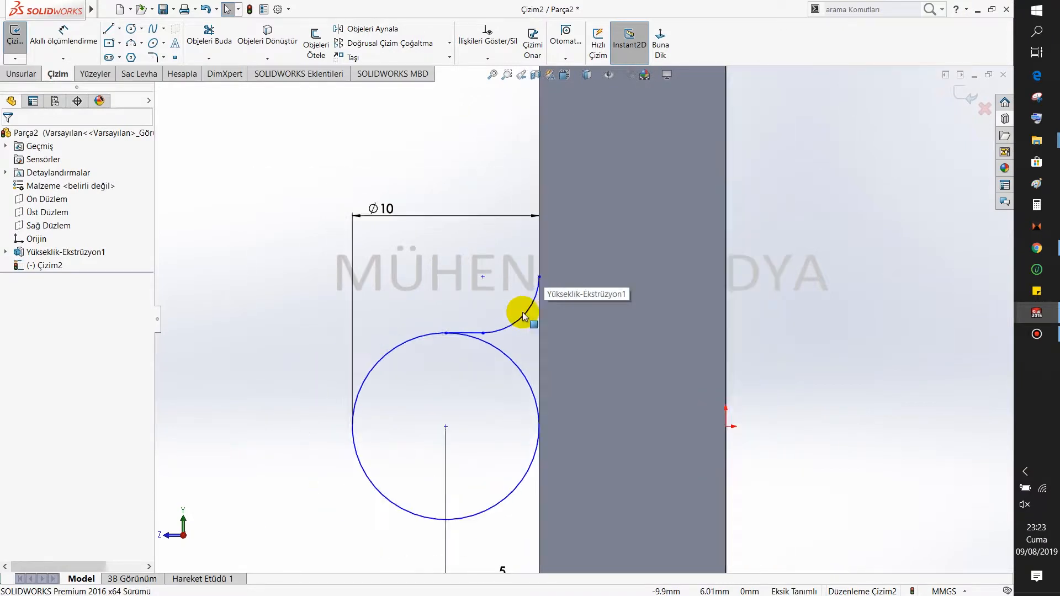
{"action": "scroll", "coordinate": [522, 312], "scroll_direction": "up", "scroll_amount": 3}
{"action": "scroll", "coordinate": [561, 358], "scroll_direction": "down", "scroll_amount": 2}
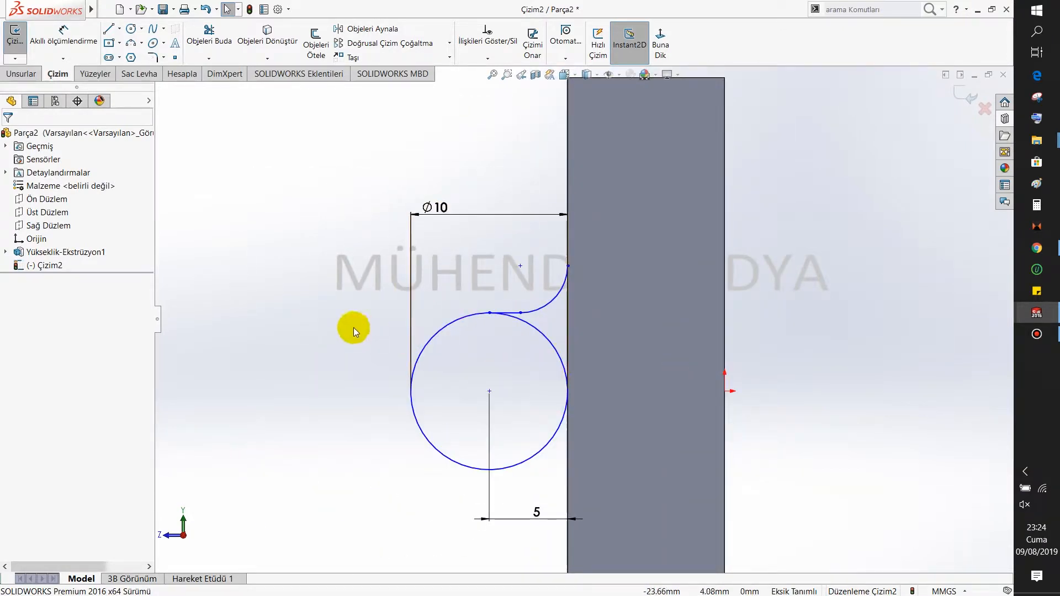
Draw a short horizontal centerline from the circle's centre toward the block
{"action": "left_click", "coordinate": [122, 33]}
{"action": "left_click", "coordinate": [133, 53]}
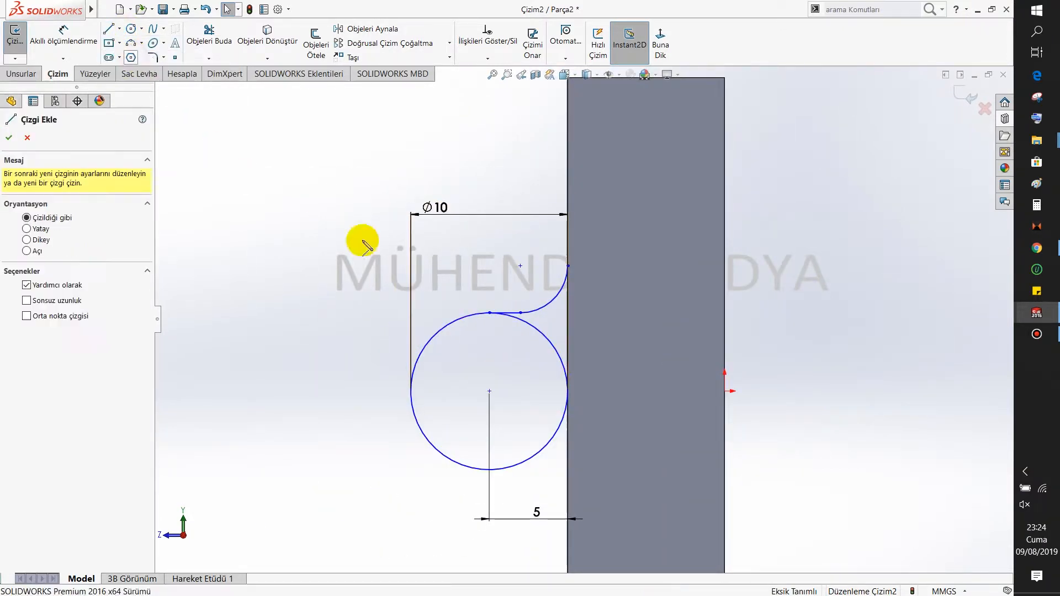
{"action": "left_click", "coordinate": [489, 391]}
{"action": "left_click", "coordinate": [536, 391]}
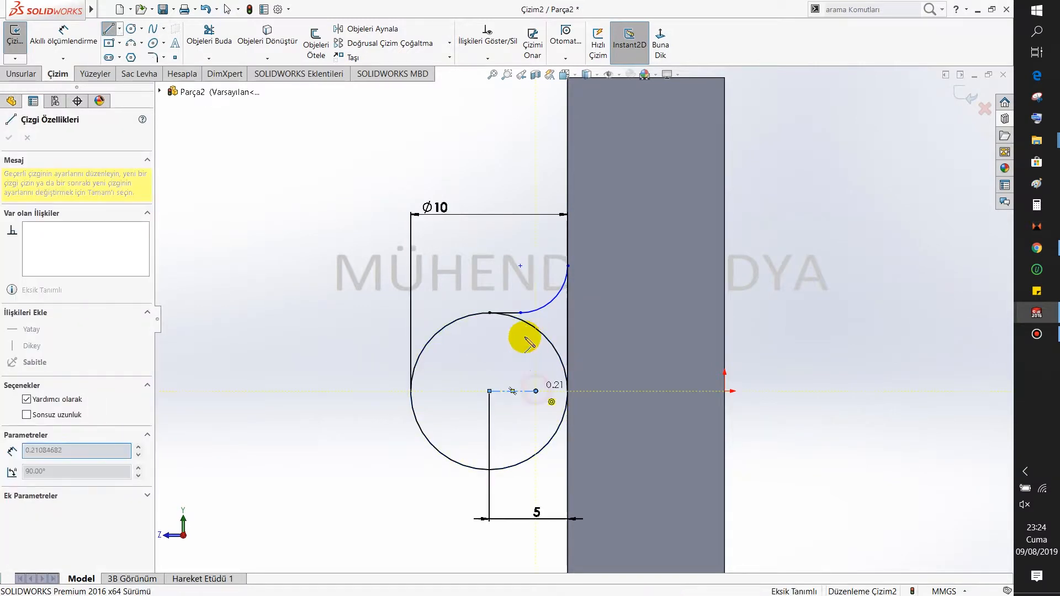
{"action": "key", "text": "Escape"}
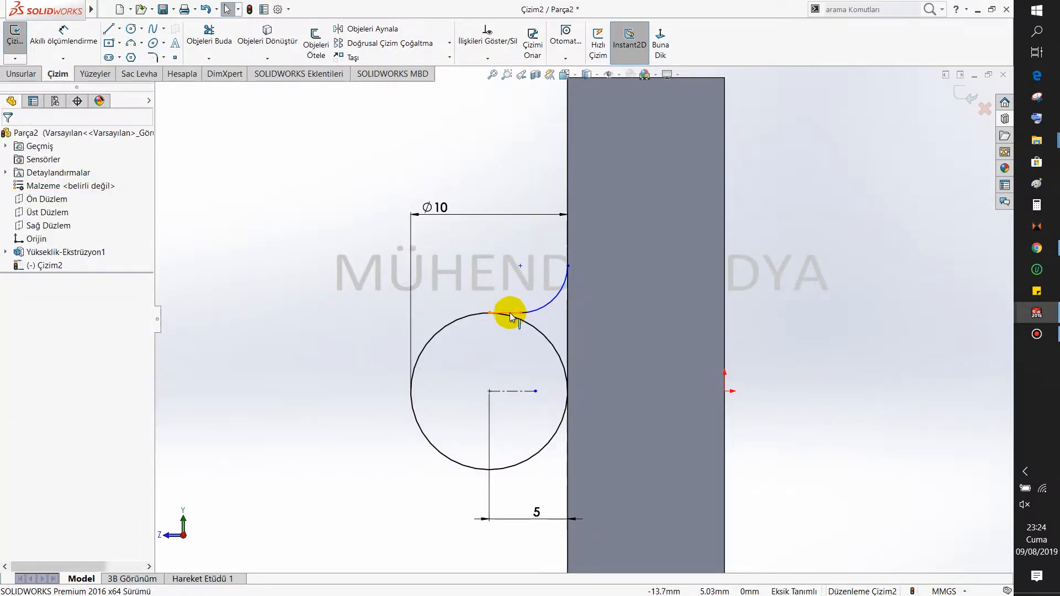
Measure the distance between the arc's endpoint on the block and the free end of the centerline
{"action": "left_click", "coordinate": [182, 74]}
{"action": "left_click", "coordinate": [72, 39]}
{"action": "left_click", "coordinate": [568, 266]}
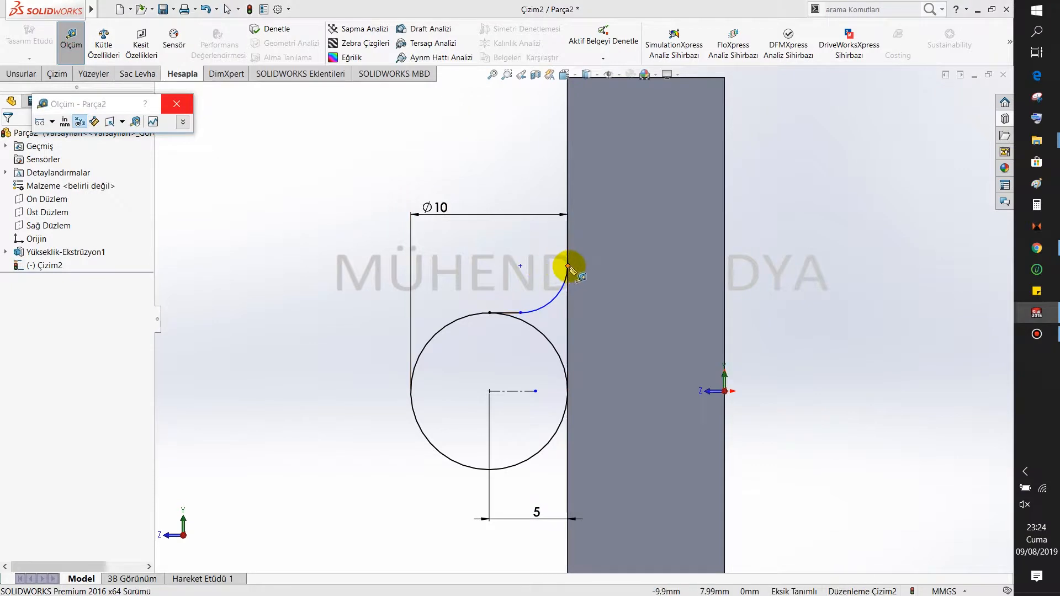
{"action": "left_click", "coordinate": [536, 391]}
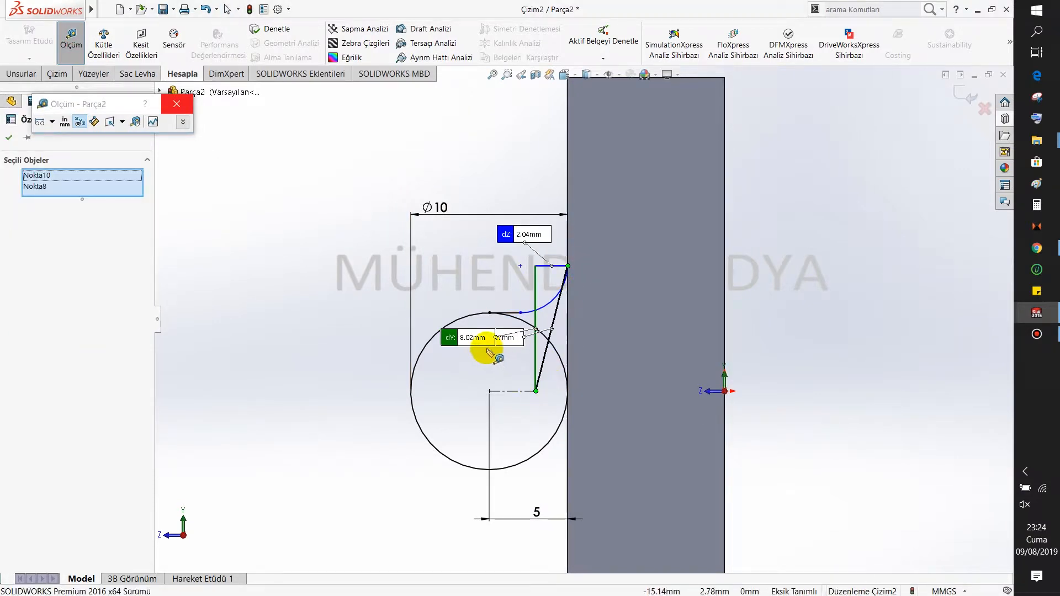
{"action": "key", "text": "Escape"}
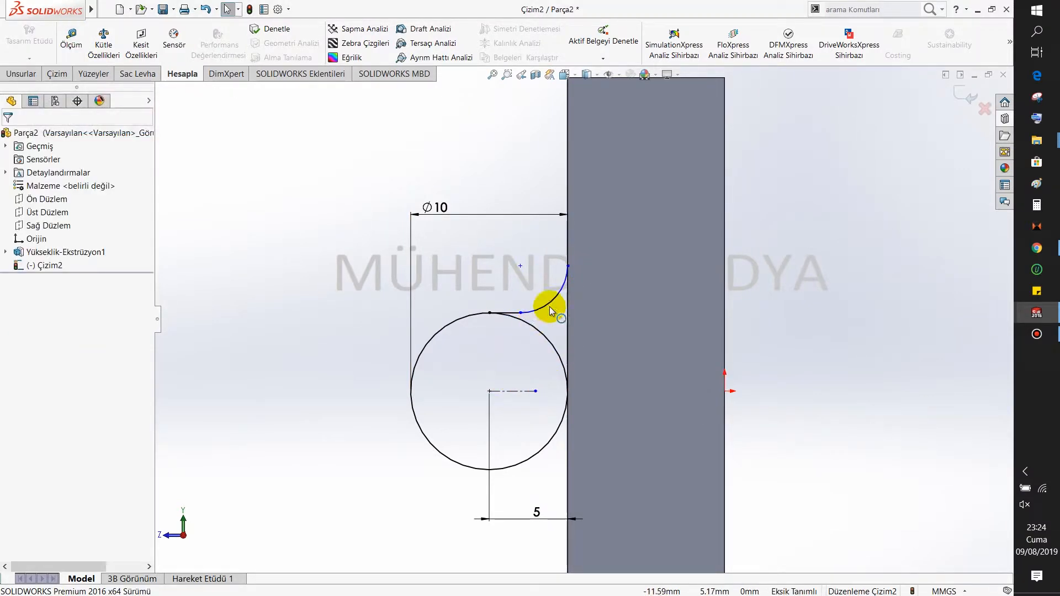
Move the junction of line and arc toward the circle's top point, enlarging the arc's radius to about 4.6 mm
{"action": "scroll", "coordinate": [573, 265], "scroll_direction": "down", "scroll_amount": 2}
{"action": "left_click", "coordinate": [490, 346]}
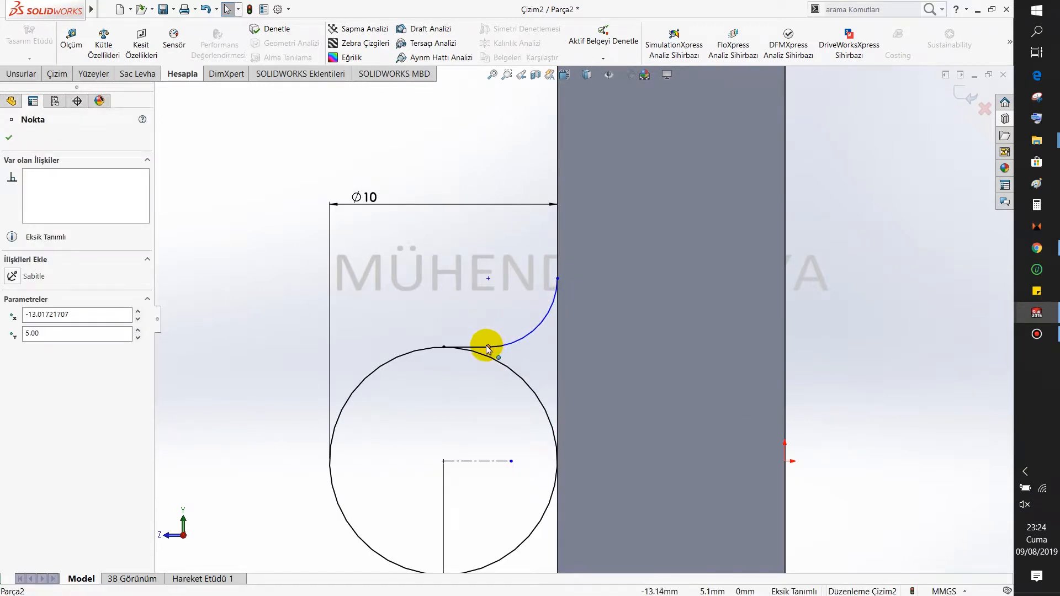
{"action": "left_click_drag", "start_coordinate": [482, 346], "coordinate": [453, 344]}
{"action": "left_click", "coordinate": [493, 376]}
{"action": "scroll", "coordinate": [494, 375], "scroll_direction": "up", "scroll_amount": 2}
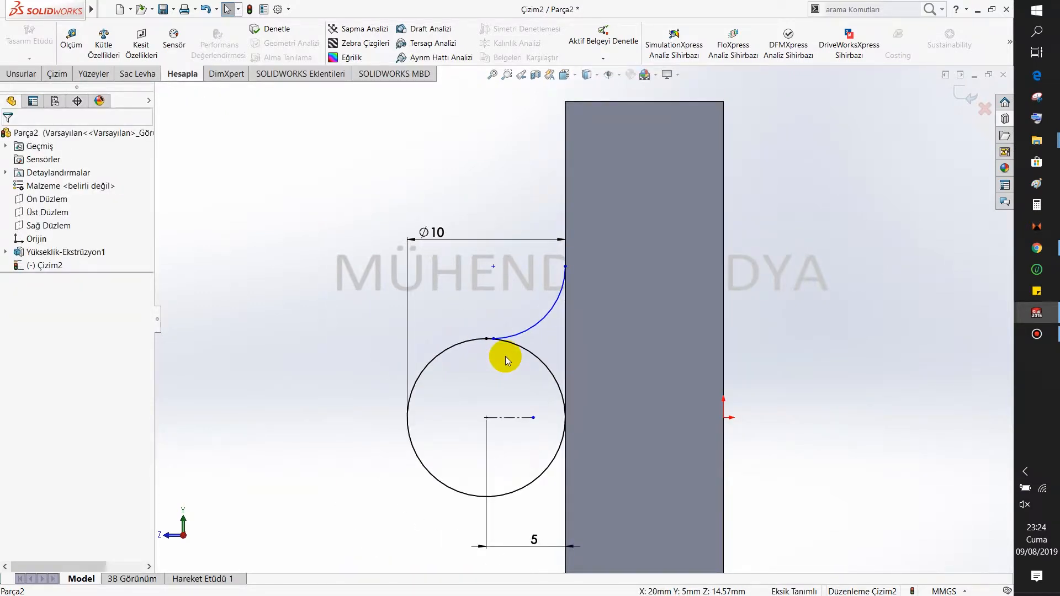
Check the relations between the short line and the arc
{"action": "scroll", "coordinate": [506, 356], "scroll_direction": "down", "scroll_amount": 5}
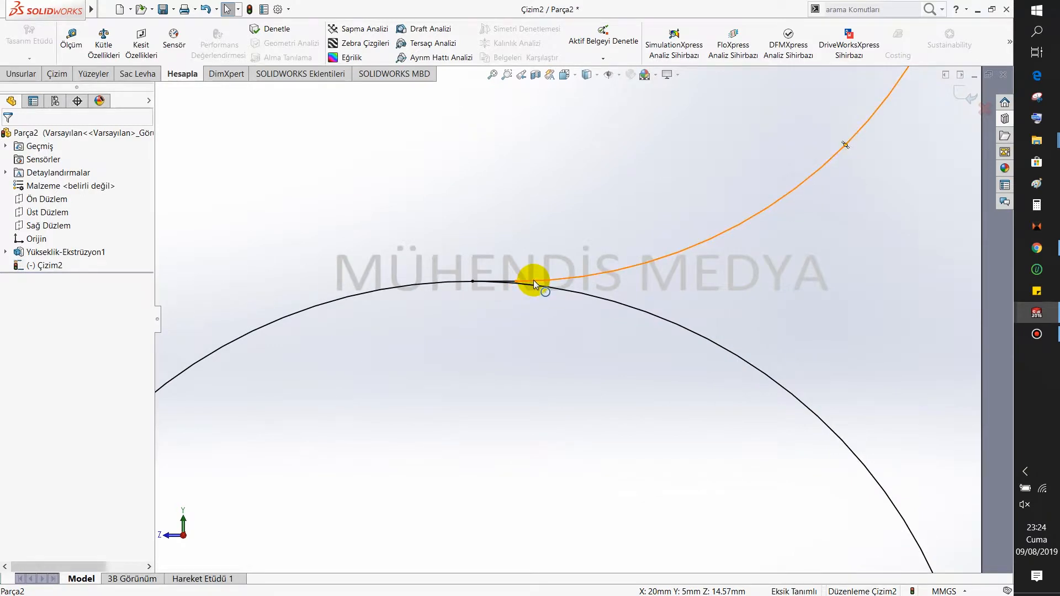
{"action": "left_click", "coordinate": [534, 281]}
{"action": "left_click", "coordinate": [505, 282], "text": "ctrl"}
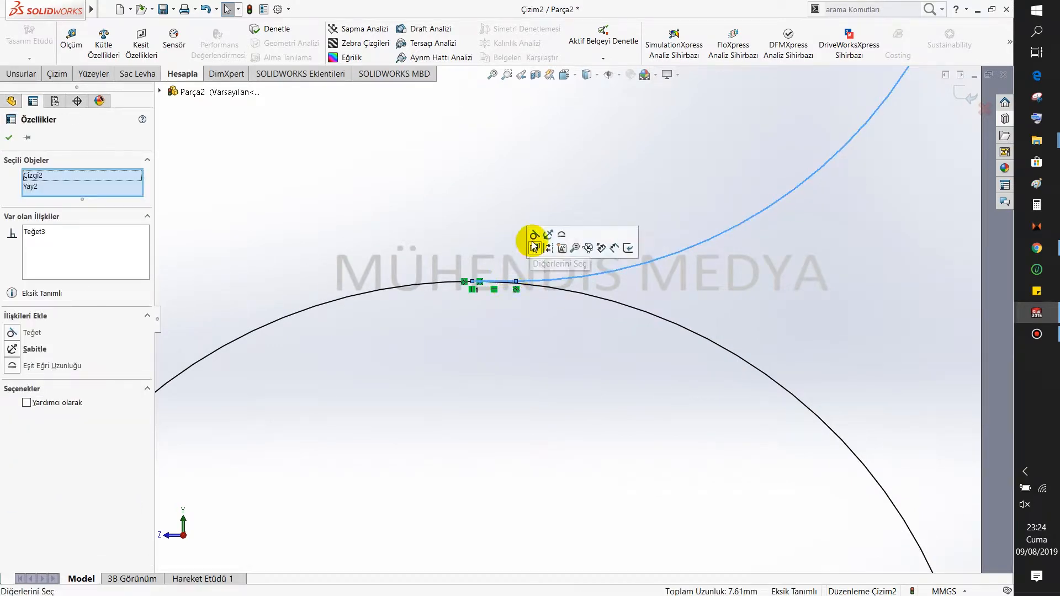
{"action": "left_click", "coordinate": [397, 204]}
{"action": "scroll", "coordinate": [718, 311], "scroll_direction": "up", "scroll_amount": 3}
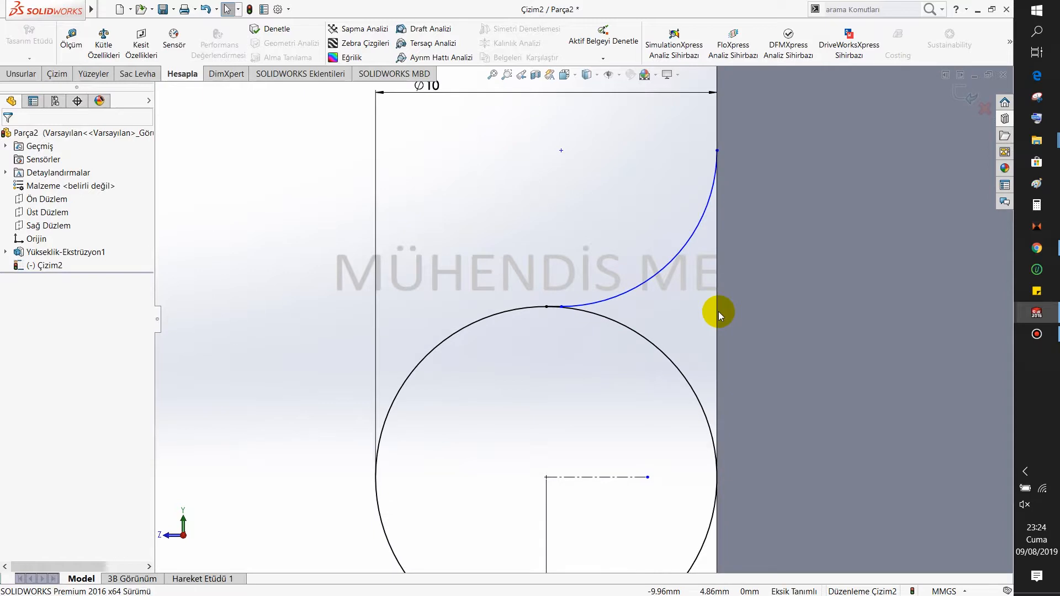
Measure the distance from the arc's endpoint on the block to the centerline
{"action": "scroll", "coordinate": [718, 311], "scroll_direction": "up", "scroll_amount": 2}
{"action": "left_click", "coordinate": [71, 39]}
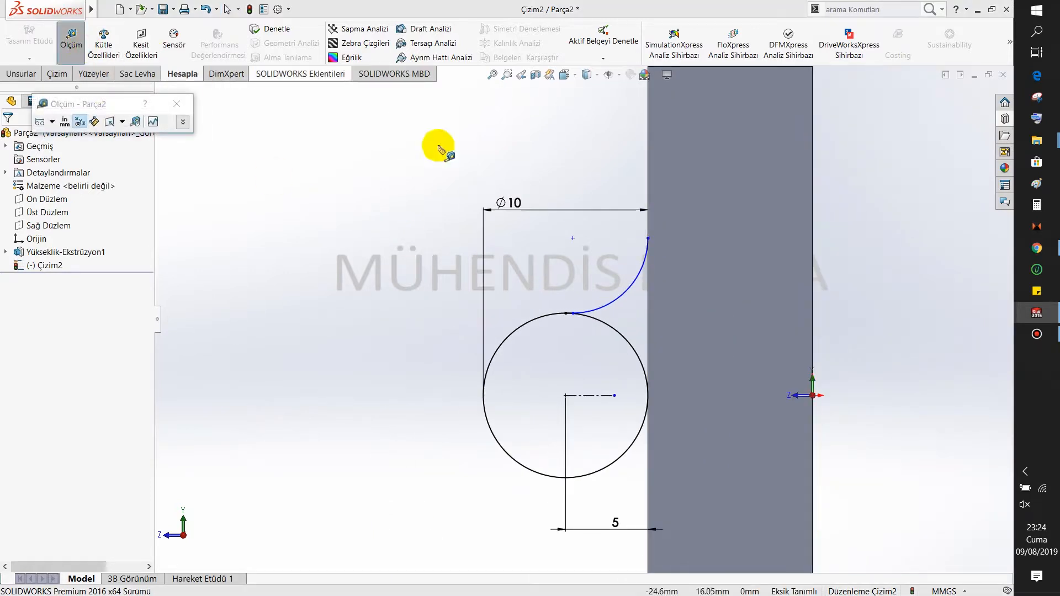
{"action": "left_click", "coordinate": [649, 241]}
{"action": "left_click", "coordinate": [592, 395]}
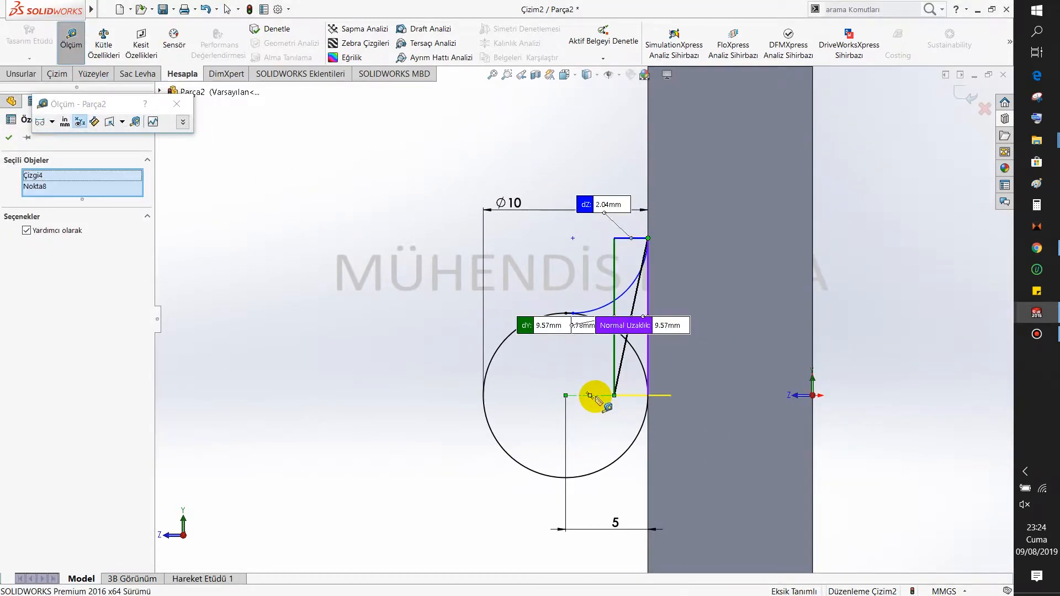
{"action": "key", "text": "Escape"}
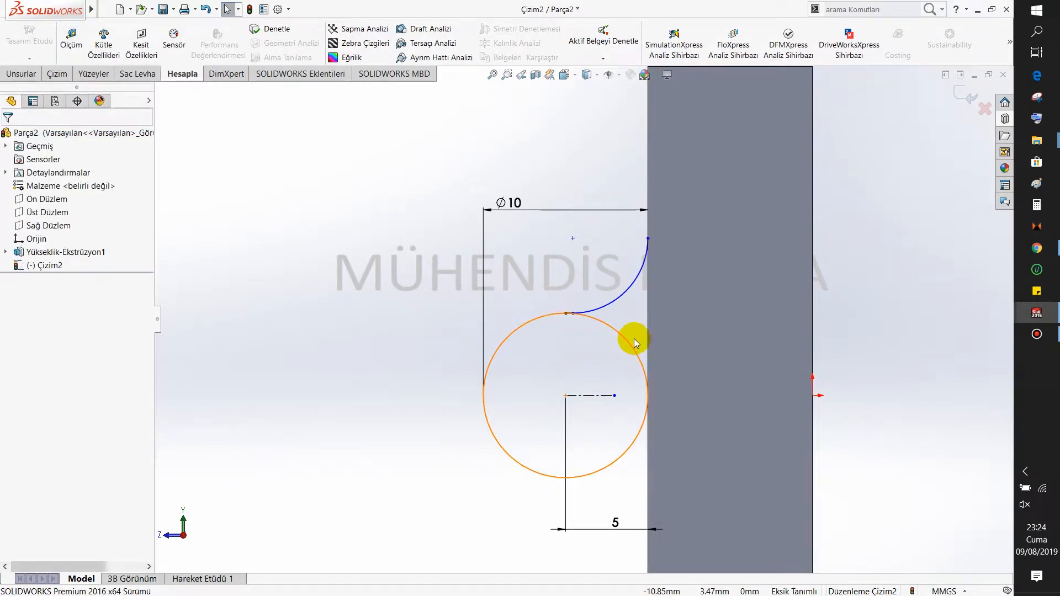
Mirror the arc and the short line at the circle's top point about the horizontal centerline
{"action": "left_click", "coordinate": [58, 77]}
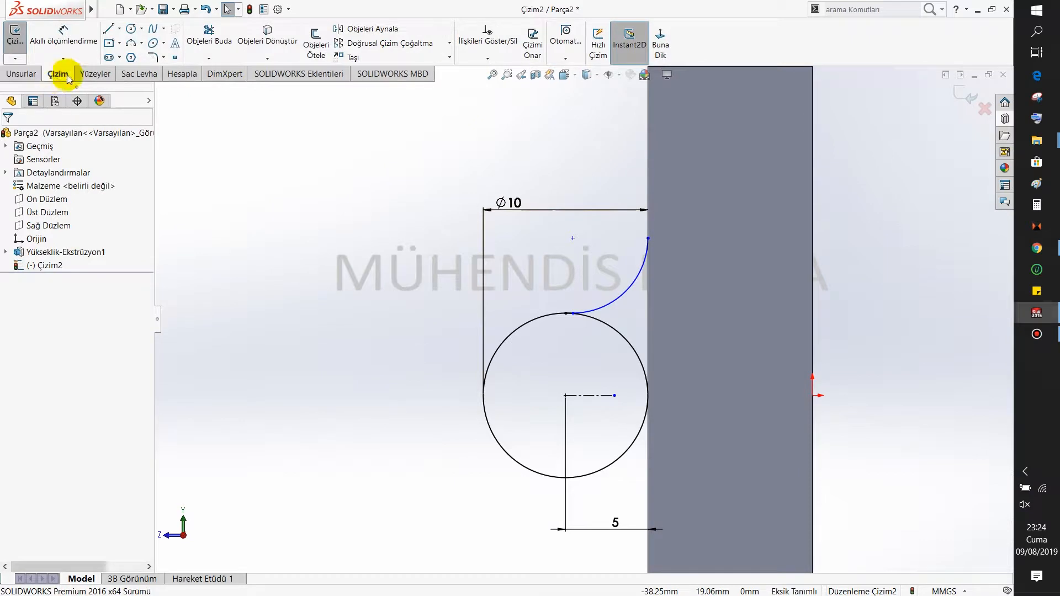
{"action": "left_click", "coordinate": [369, 30]}
{"action": "left_click", "coordinate": [616, 302]}
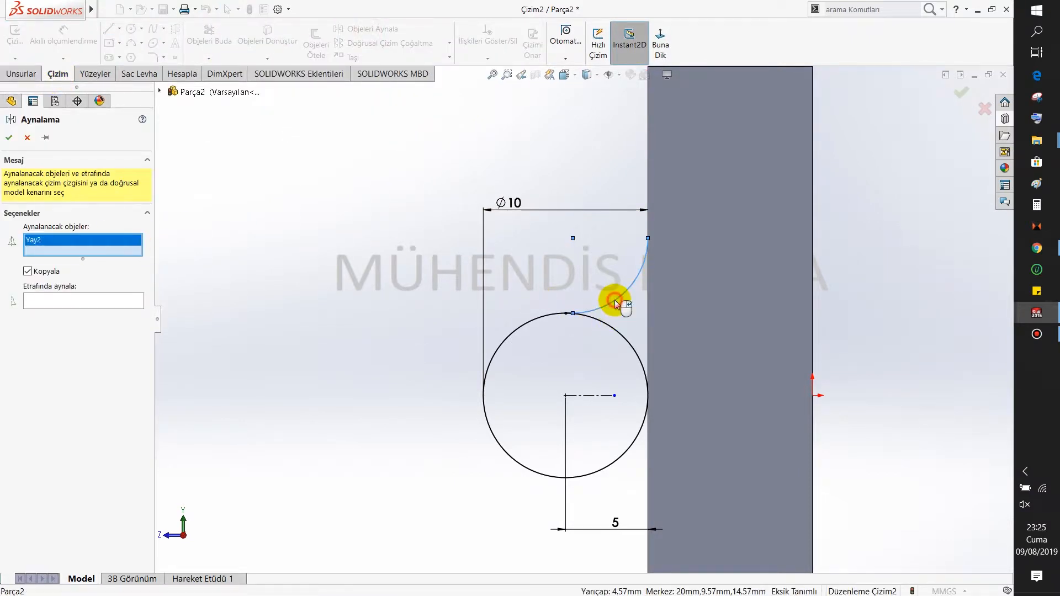
{"action": "scroll", "coordinate": [585, 315], "scroll_direction": "down", "scroll_amount": 5}
{"action": "left_click", "coordinate": [440, 324]}
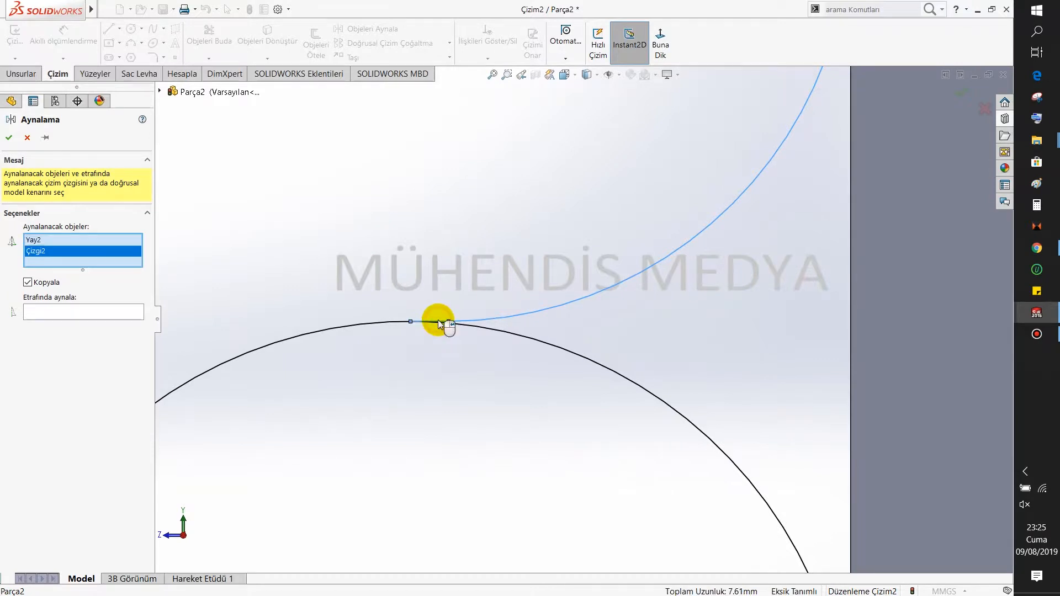
{"action": "scroll", "coordinate": [586, 319], "scroll_direction": "up", "scroll_amount": 3}
{"action": "left_click", "coordinate": [118, 310]}
{"action": "left_click", "coordinate": [542, 532]}
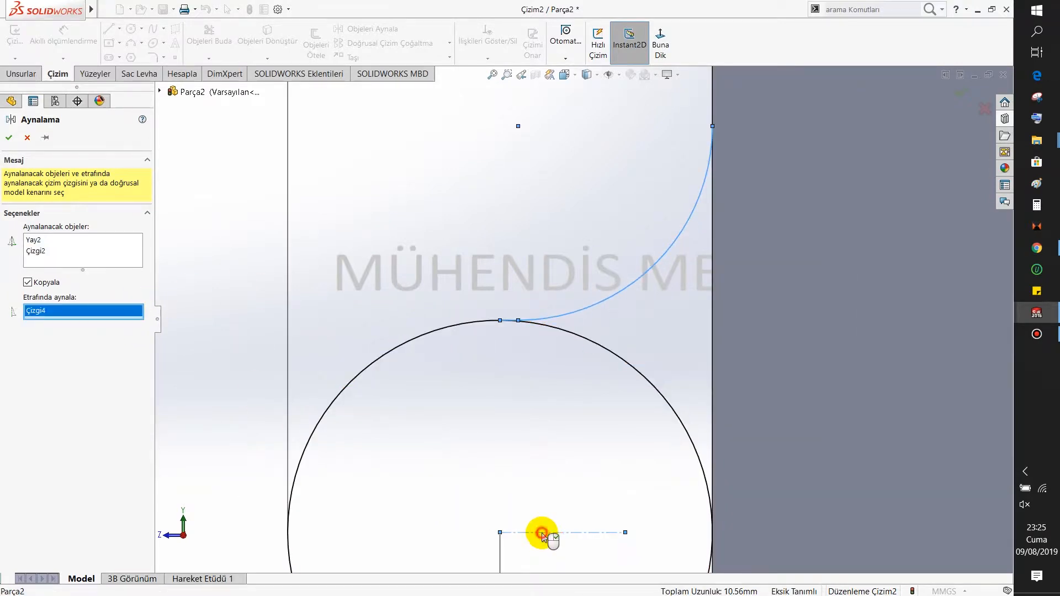
{"action": "scroll", "coordinate": [541, 533], "scroll_direction": "up", "scroll_amount": 5}
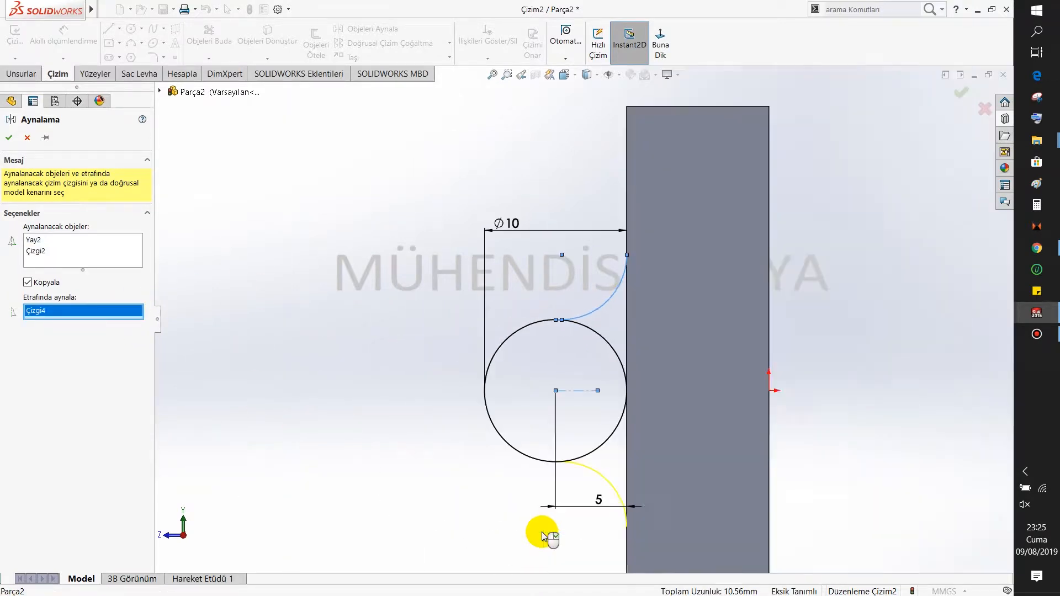
{"action": "left_click", "coordinate": [8, 138]}
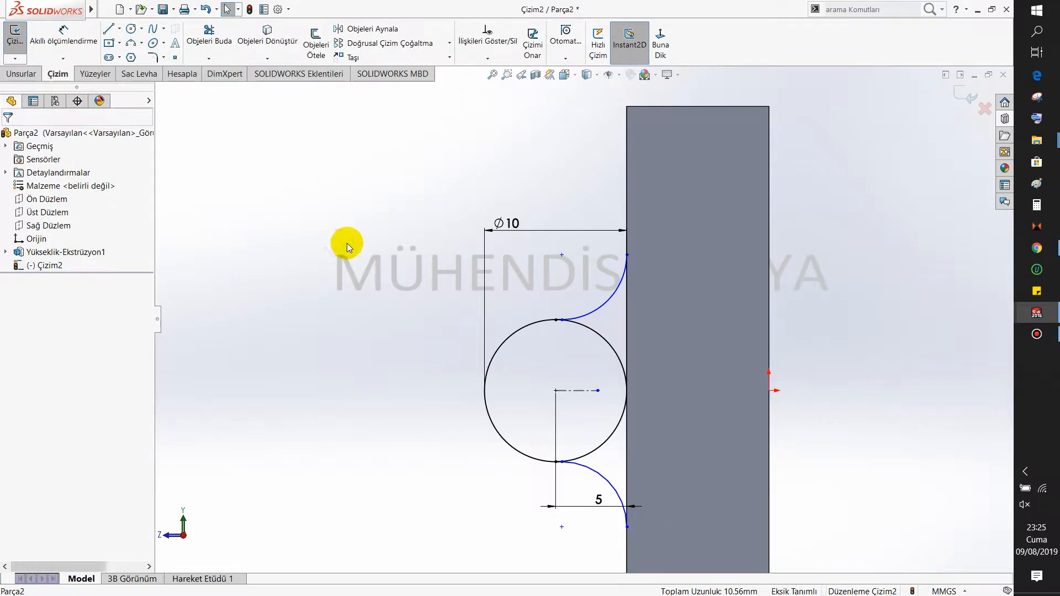
Close the profile with a vertical line about 19.1 mm long between the arcs' ends on the block, and trim away the circle's inner half
{"action": "key", "text": "l"}
{"action": "left_click_drag", "start_coordinate": [628, 255], "coordinate": [627, 527]}
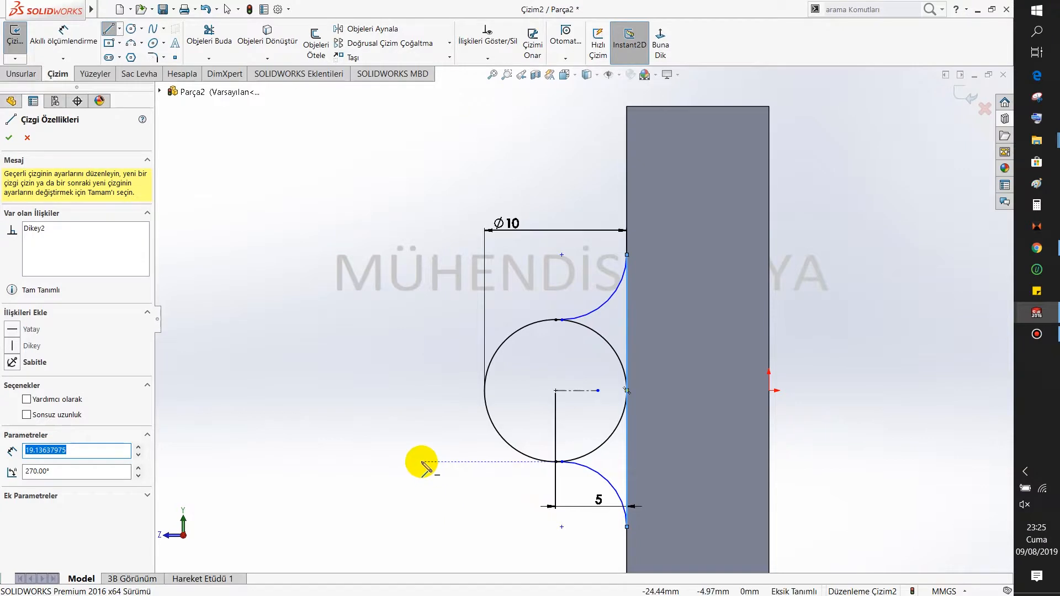
{"action": "key", "text": "Escape"}
{"action": "left_click", "coordinate": [200, 37]}
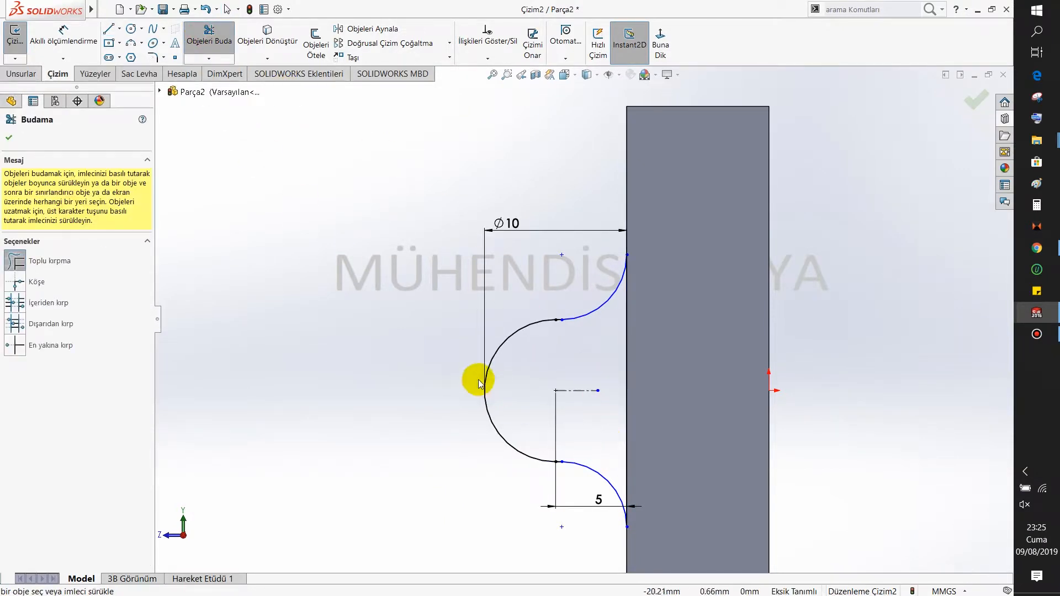
{"action": "key", "text": "Escape"}
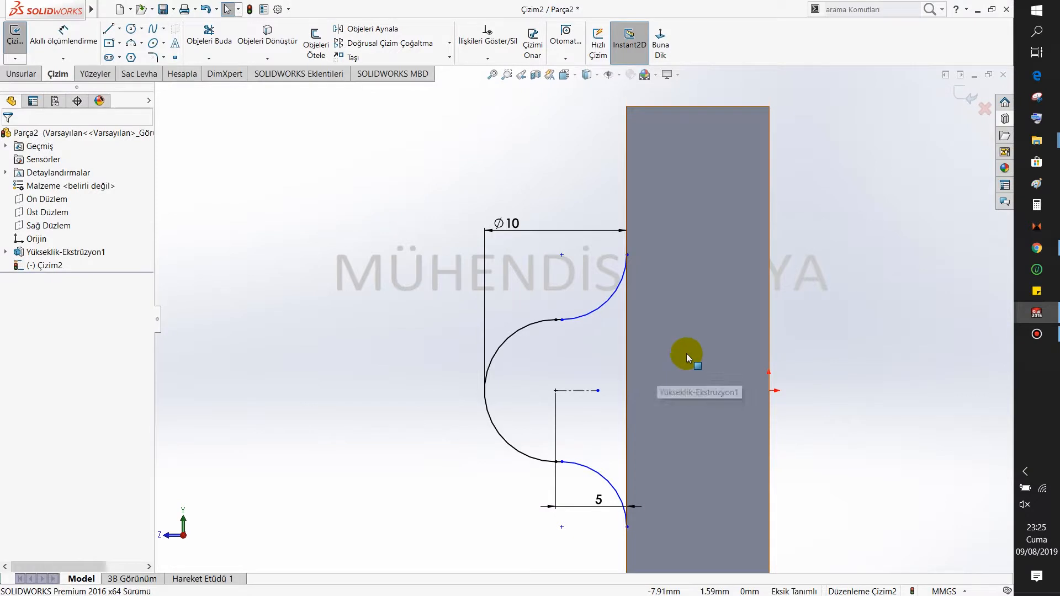
Extrude the closed profile 30 mm in the reversed direction, along the block's face, merging it with the block
{"action": "left_click", "coordinate": [964, 105]}
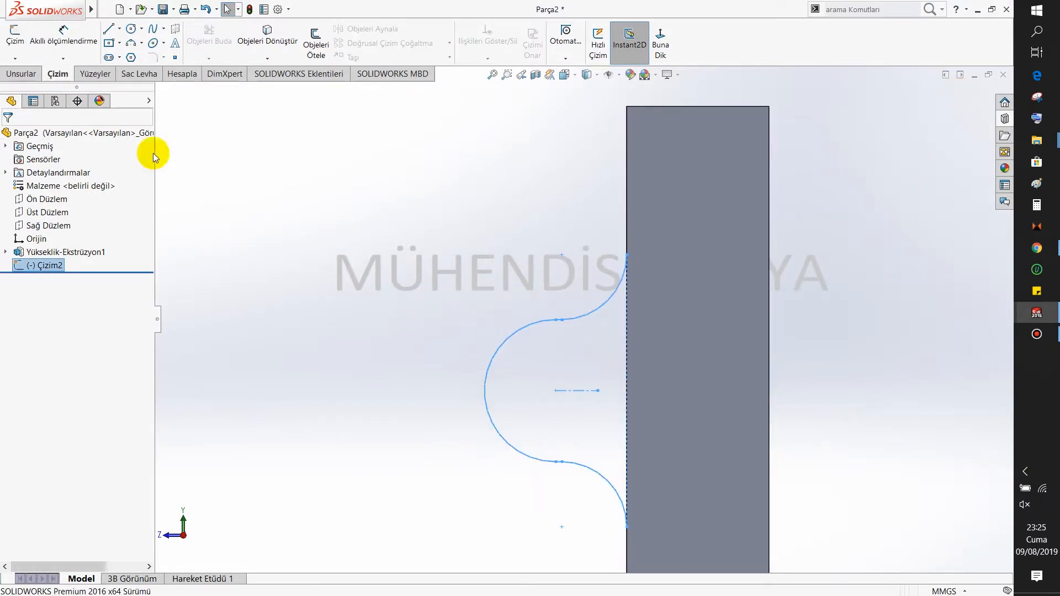
{"action": "left_click", "coordinate": [39, 74]}
{"action": "left_click", "coordinate": [29, 41]}
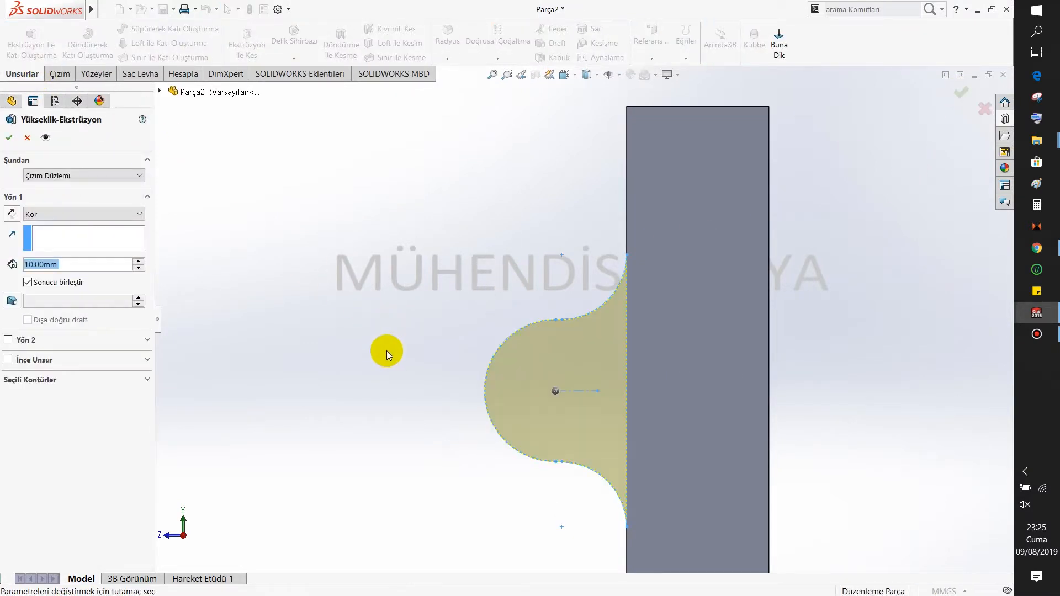
{"action": "middle_click_drag", "start_coordinate": [530, 373], "coordinate": [396, 289]}
{"action": "left_click", "coordinate": [138, 261]}
{"action": "left_click", "coordinate": [138, 261]}
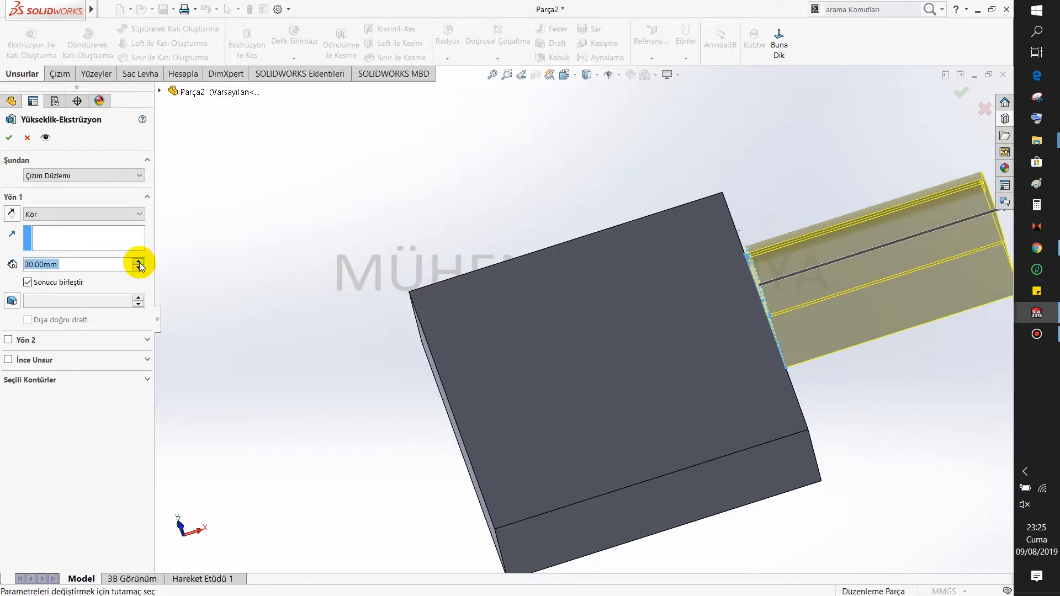
{"action": "left_click", "coordinate": [12, 214]}
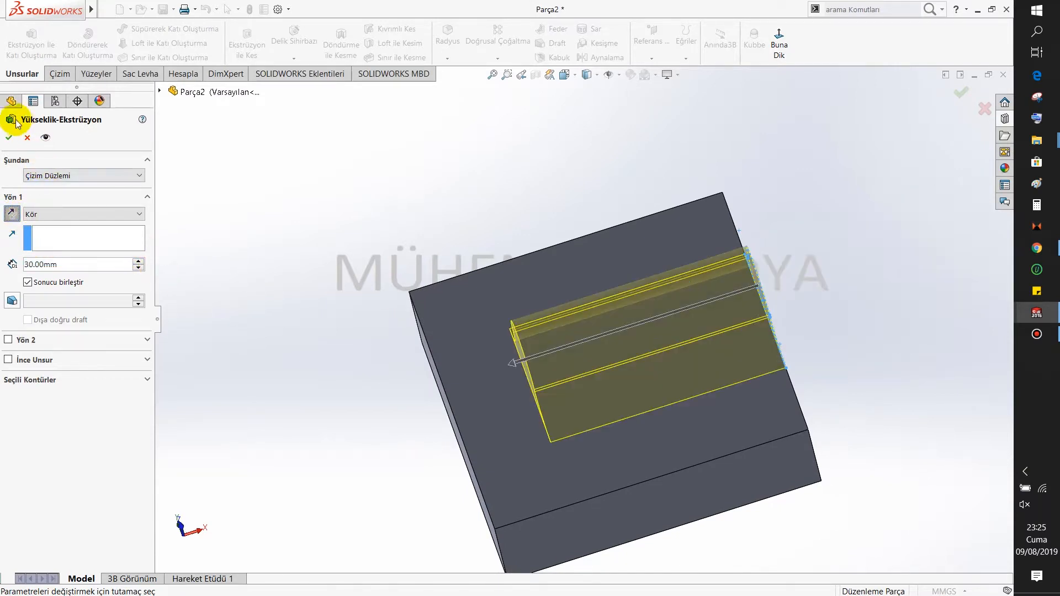
{"action": "left_click", "coordinate": [12, 138]}
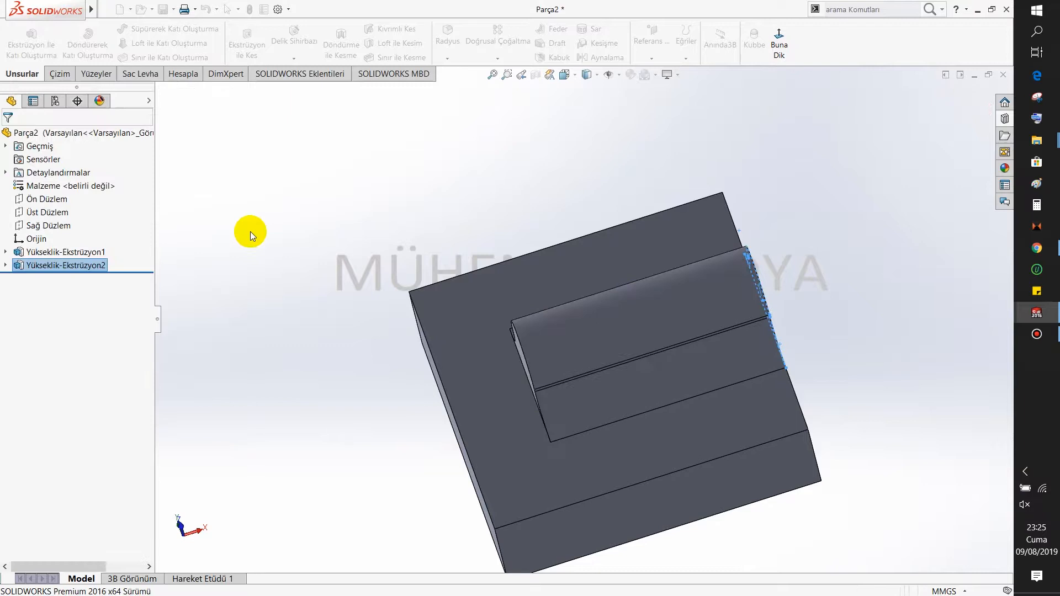
Start a new sketch on the top plane (Üst Düzlem) and view it straight on
{"action": "middle_click_drag", "start_coordinate": [392, 392], "coordinate": [307, 303]}
{"action": "left_click", "coordinate": [48, 215]}
{"action": "right_click", "coordinate": [55, 210]}
{"action": "left_click", "coordinate": [58, 198]}
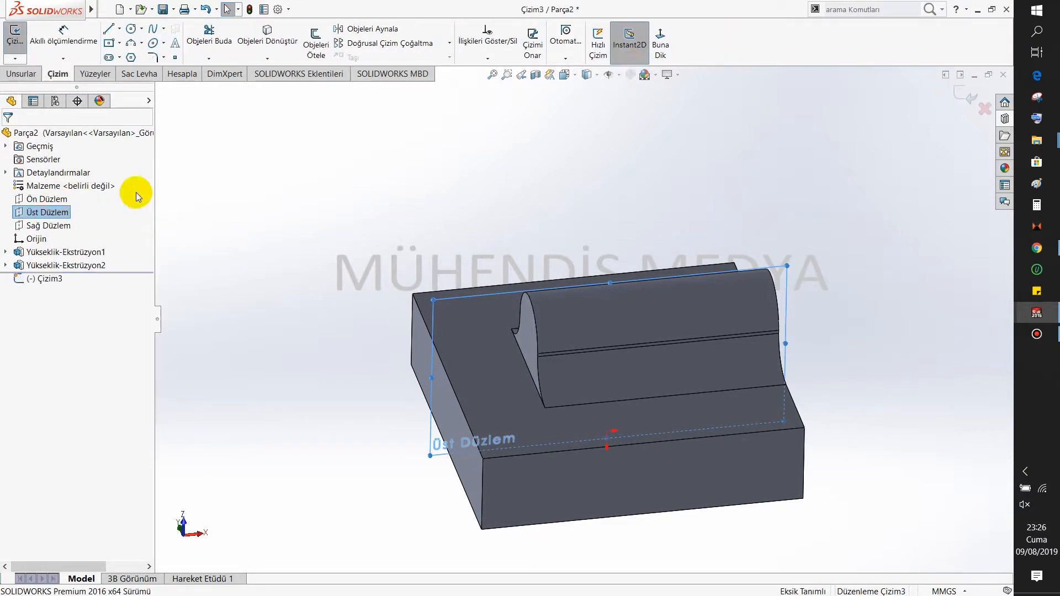
{"action": "left_click", "coordinate": [661, 44]}
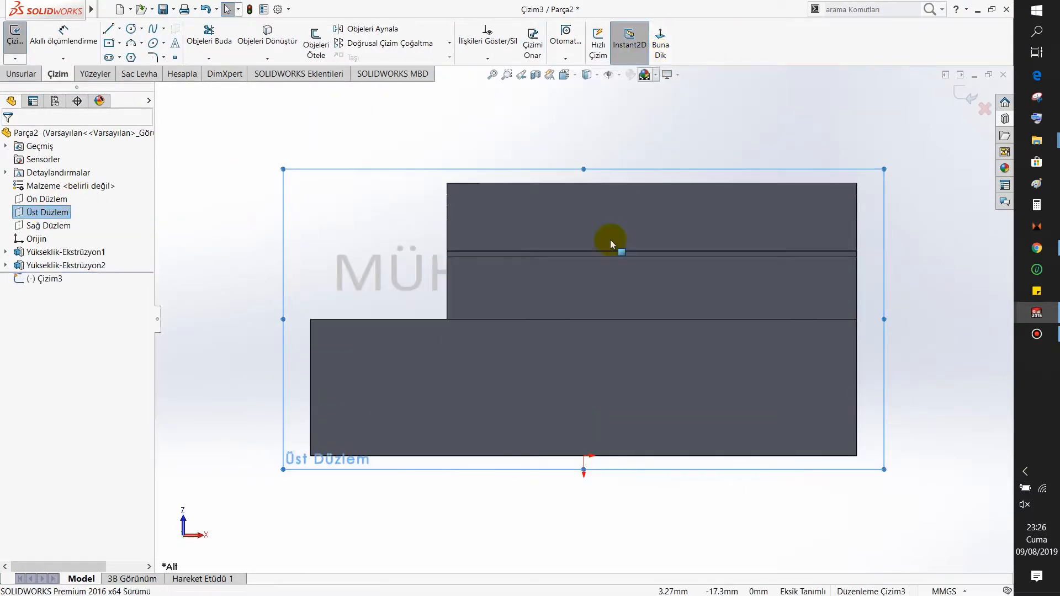
Sketch a small three-point arc rising from the corner where the rib's end meets the block, adjusting its free end to a radius of about 1.85 mm
{"action": "scroll", "coordinate": [581, 165], "scroll_direction": "down", "scroll_amount": 1}
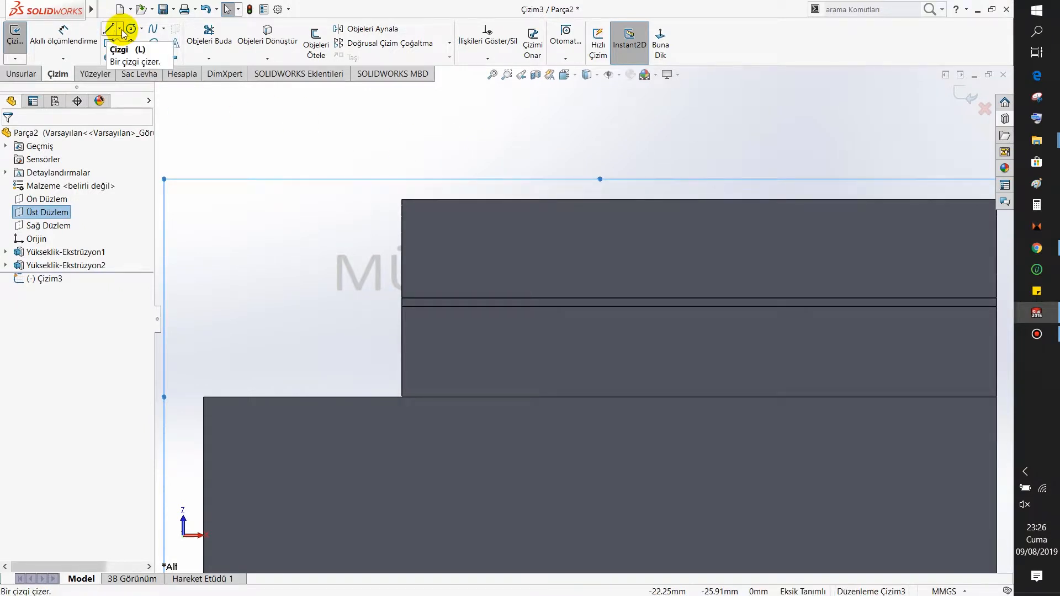
{"action": "left_click", "coordinate": [137, 44]}
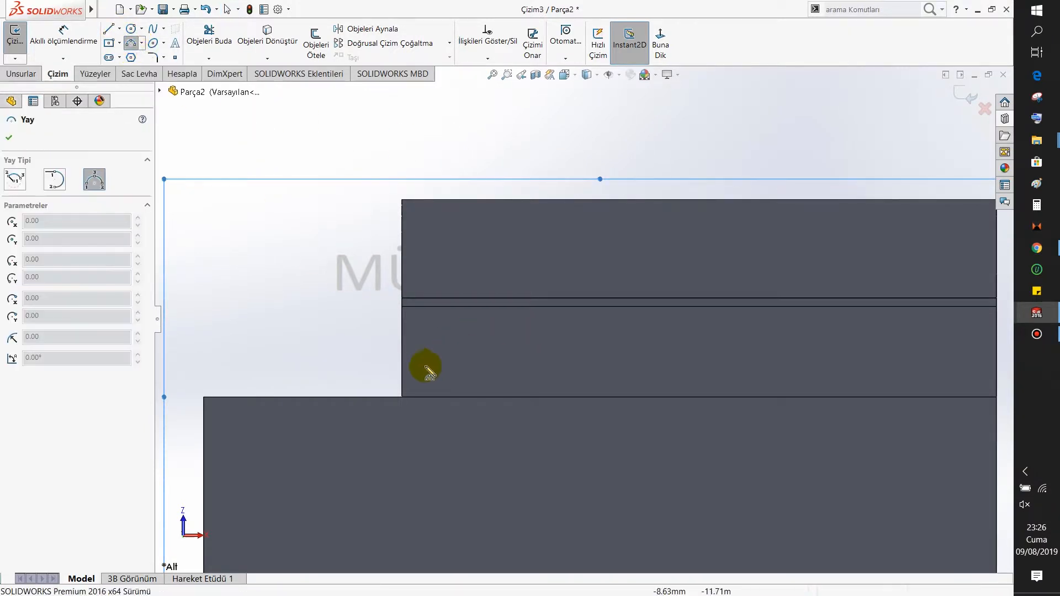
{"action": "left_click", "coordinate": [402, 397]}
{"action": "scroll", "coordinate": [422, 380], "scroll_direction": "down", "scroll_amount": 5}
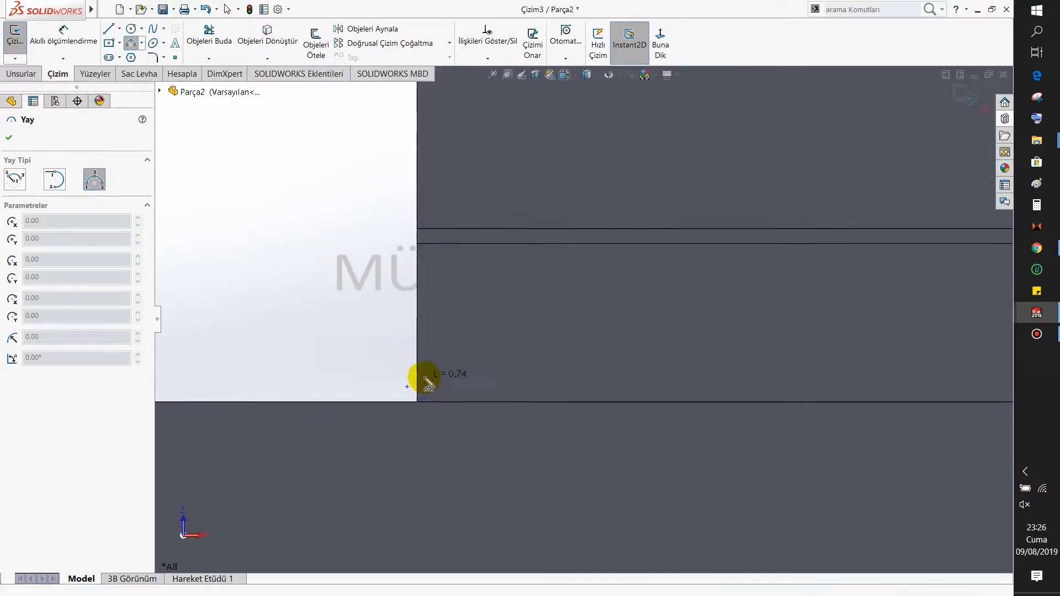
{"action": "left_click", "coordinate": [476, 347]}
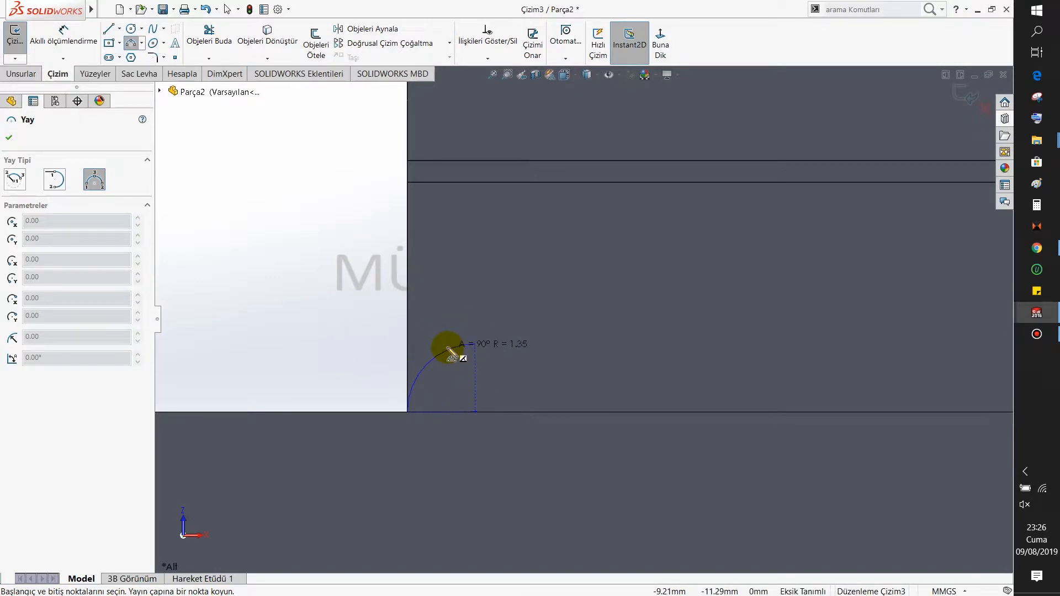
{"action": "left_click", "coordinate": [449, 348]}
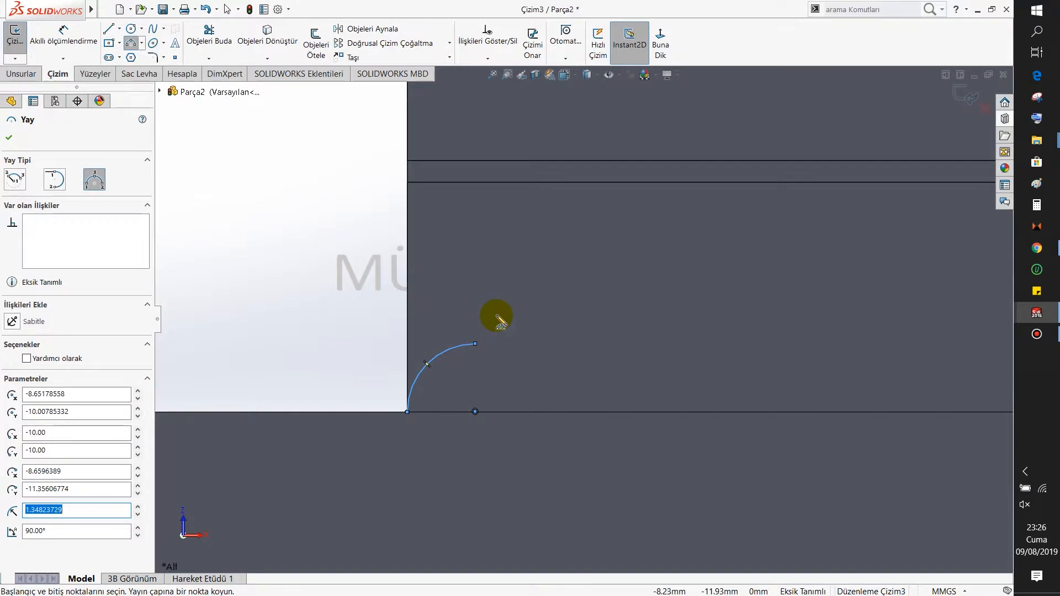
{"action": "key", "text": "Escape"}
{"action": "mouse_move", "coordinate": [475, 343]}
{"action": "left_mouse_down"}
{"action": "mouse_move", "coordinate": [467, 310]}
{"action": "mouse_move", "coordinate": [481, 316]}
{"action": "mouse_move", "coordinate": [461, 313]}
{"action": "mouse_move", "coordinate": [445, 331]}
{"action": "mouse_move", "coordinate": [479, 326]}
{"action": "left_mouse_up"}
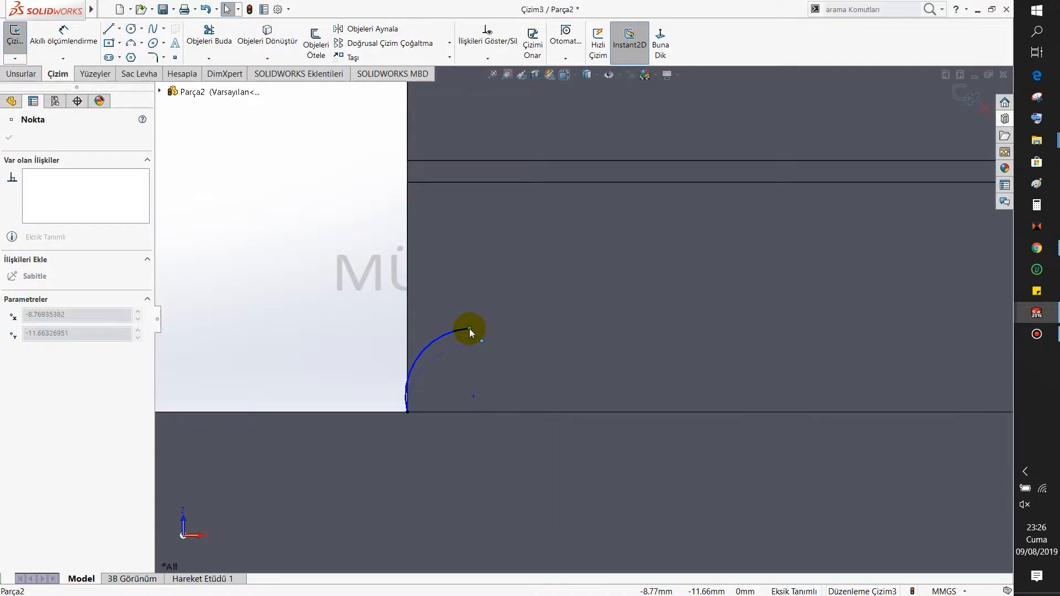
{"action": "left_click", "coordinate": [432, 343]}
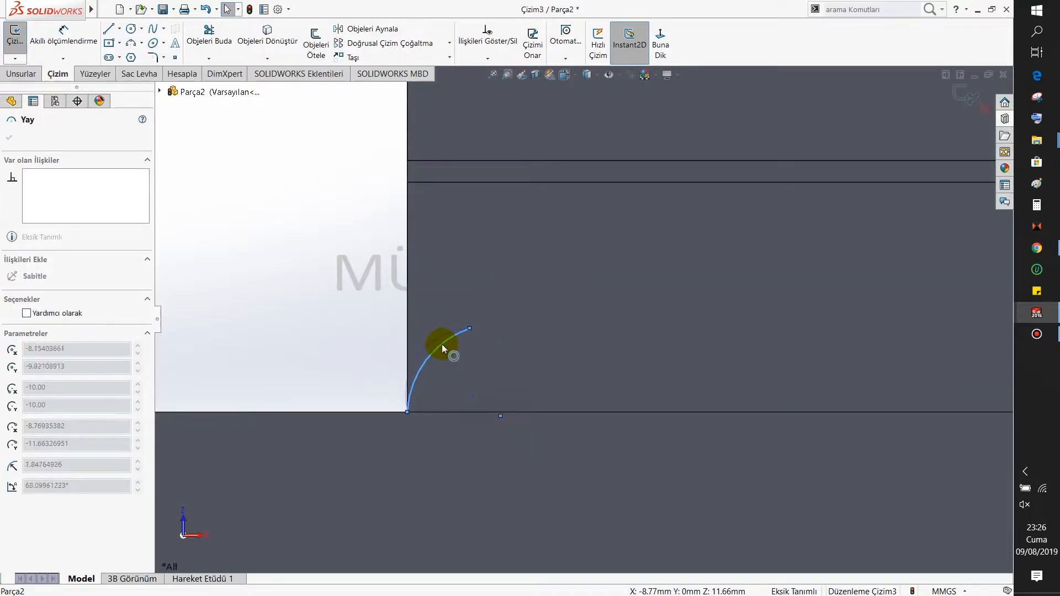
Sketch a large three-point arc of about 30.5 mm radius from outside the rib's end, rising across the rib to above its crest
{"action": "scroll", "coordinate": [549, 304], "scroll_direction": "up", "scroll_amount": 6}
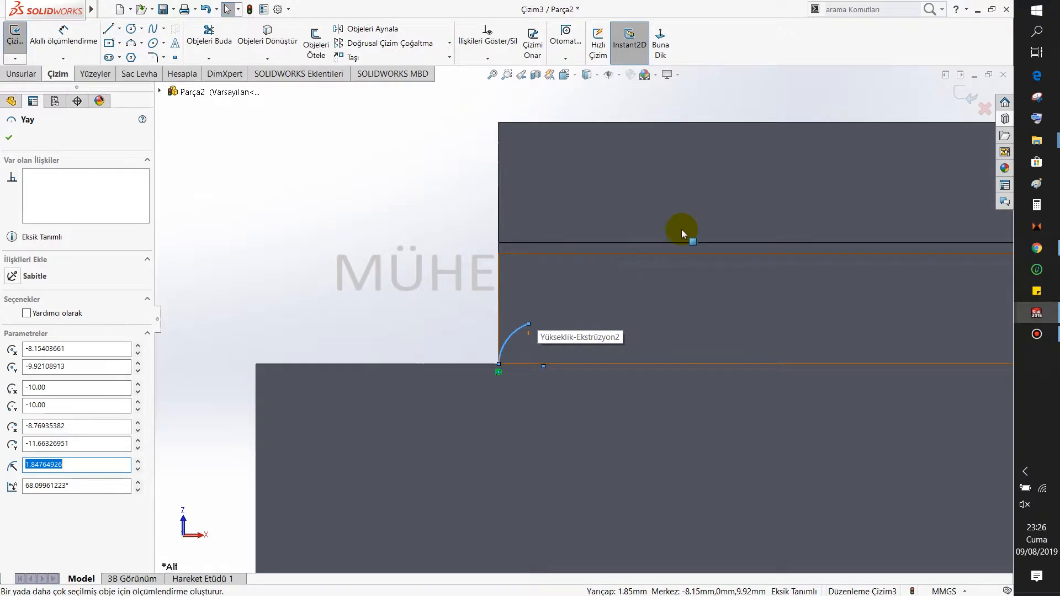
{"action": "scroll", "coordinate": [758, 196], "scroll_direction": "down", "scroll_amount": 3}
{"action": "left_click", "coordinate": [131, 42]}
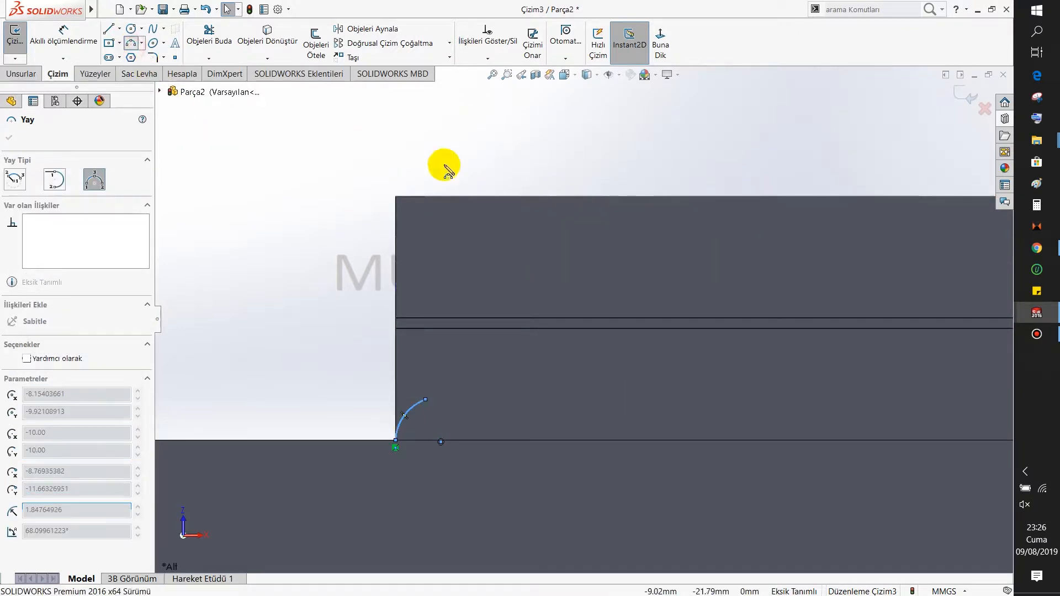
{"action": "left_click", "coordinate": [369, 387]}
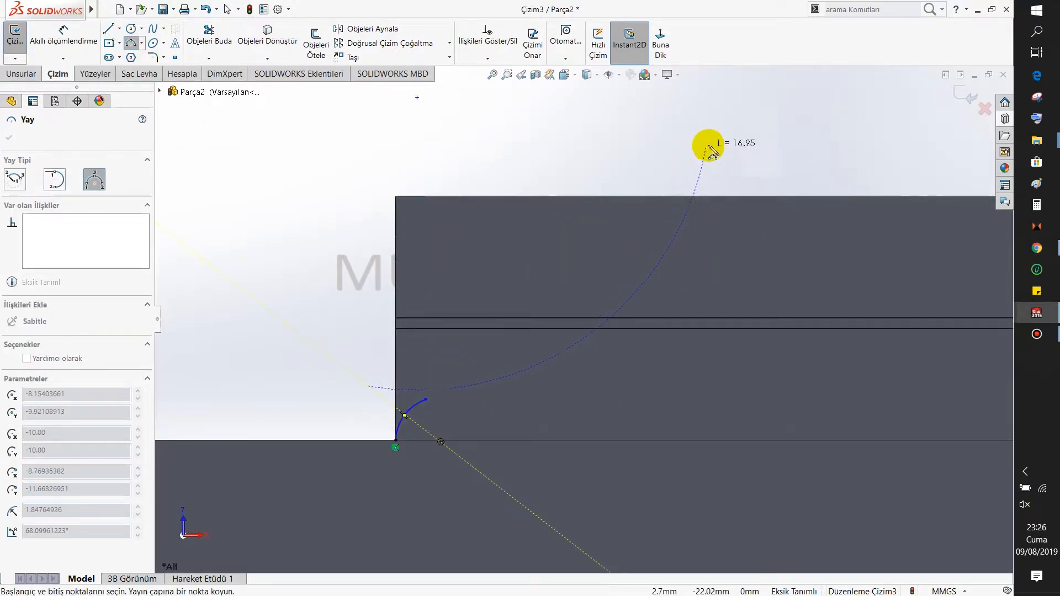
{"action": "scroll", "coordinate": [747, 175], "scroll_direction": "up", "scroll_amount": 3}
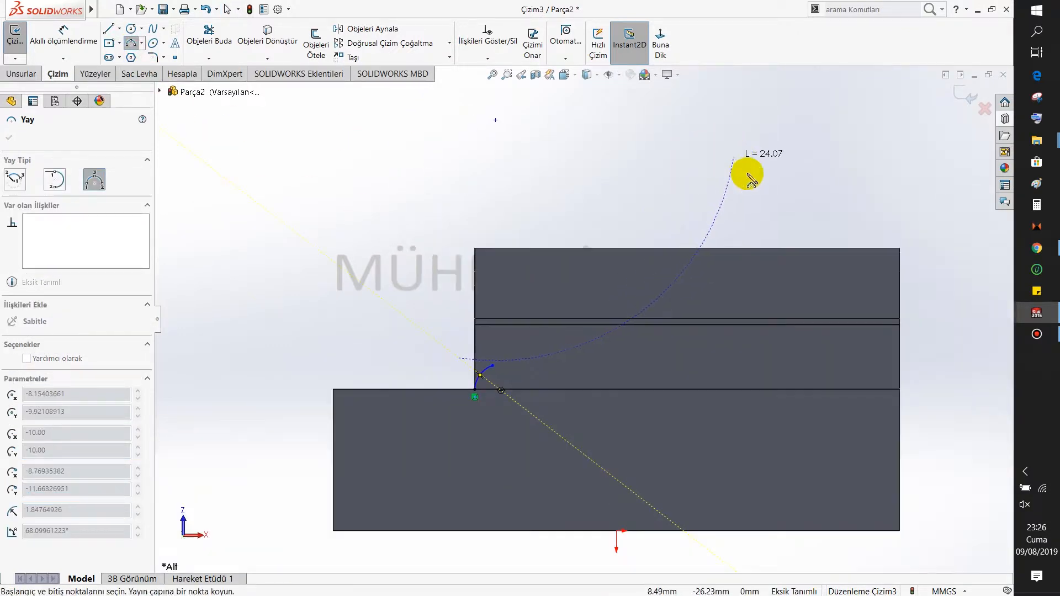
{"action": "left_click", "coordinate": [785, 232]}
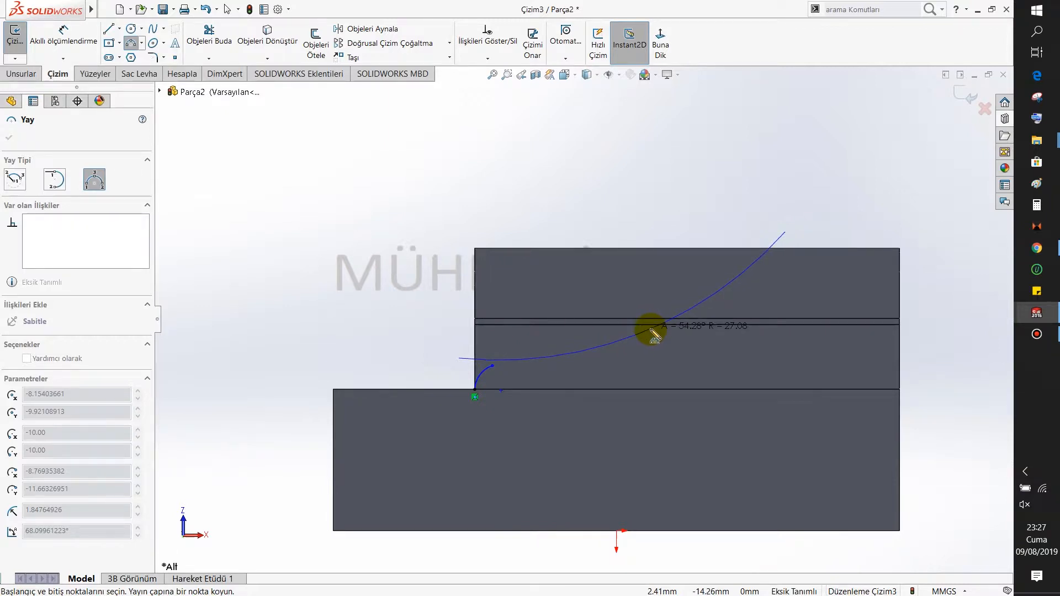
{"action": "left_click", "coordinate": [656, 331]}
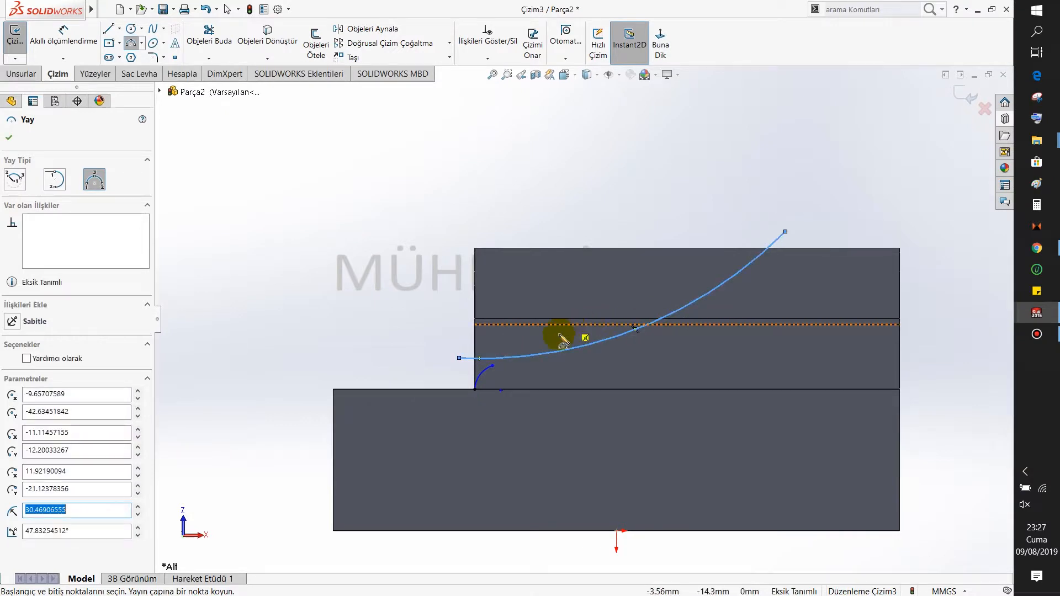
{"action": "scroll", "coordinate": [473, 362], "scroll_direction": "down", "scroll_amount": 3}
{"action": "key", "text": "Escape"}
Move the large arc's lower end slightly toward the rib so the curve passes close to the small arc's free end
{"action": "scroll", "coordinate": [429, 367], "scroll_direction": "up", "scroll_amount": 3}
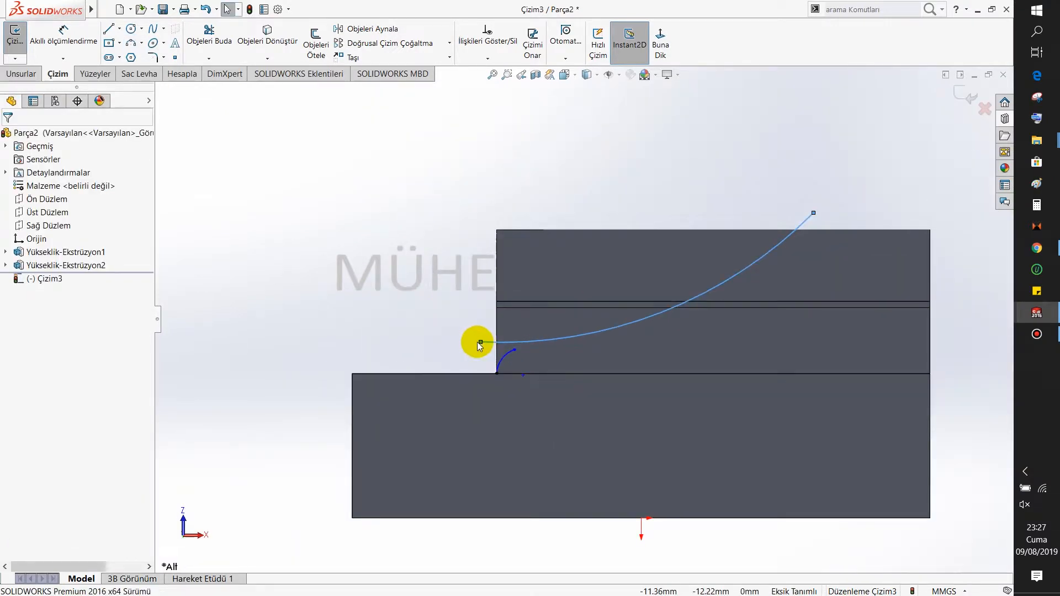
{"action": "left_click", "coordinate": [481, 343]}
{"action": "left_click_drag", "start_coordinate": [483, 351], "coordinate": [489, 347]}
Make the small arc's free endpoint coincident with the large arc
{"action": "scroll", "coordinate": [552, 345], "scroll_direction": "down", "scroll_amount": 5}
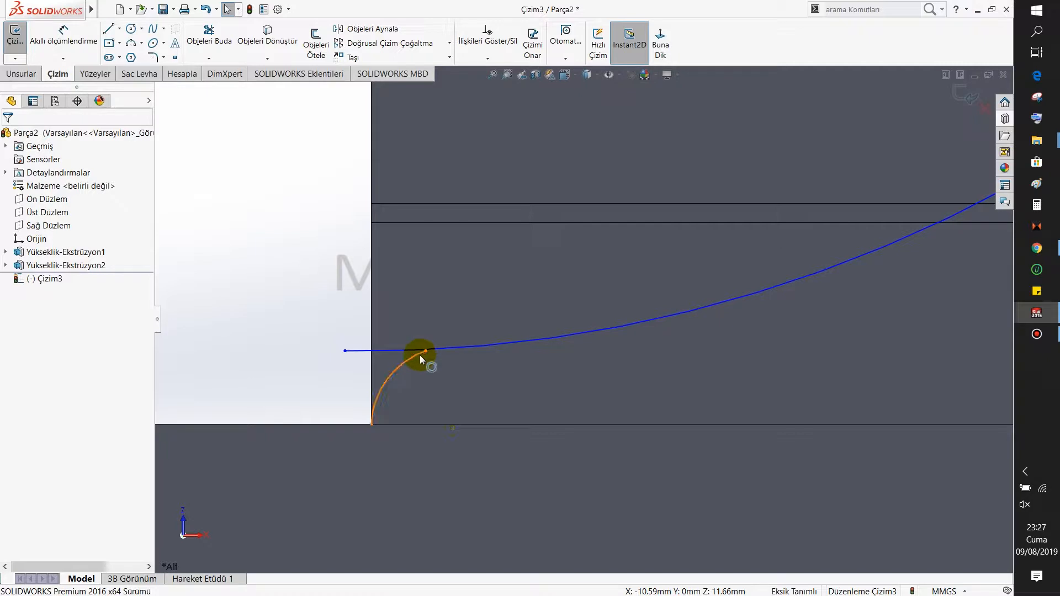
{"action": "left_click", "coordinate": [425, 350]}
{"action": "left_click", "coordinate": [413, 354], "text": "ctrl"}
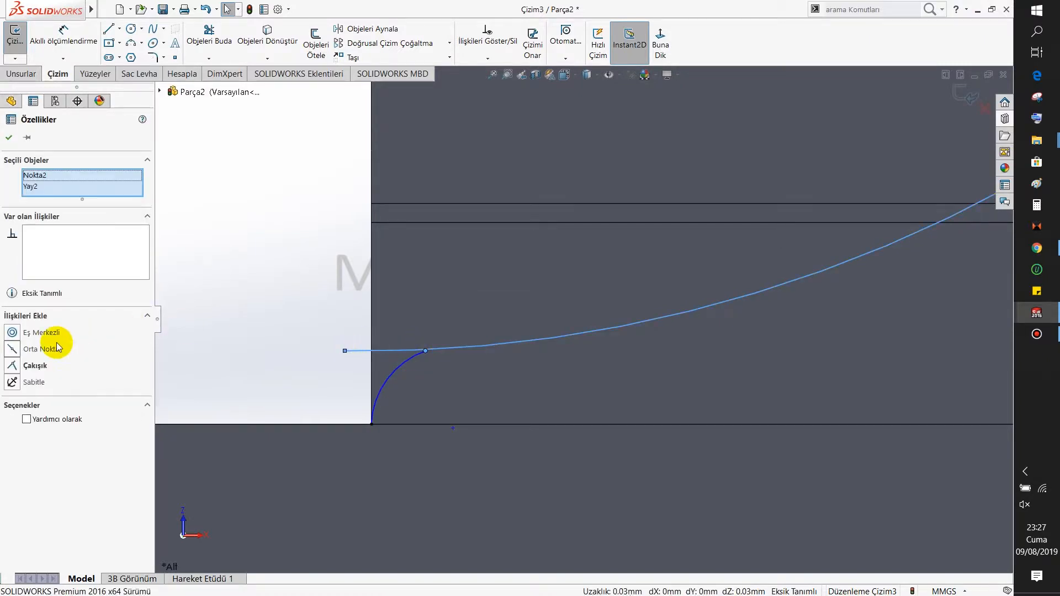
{"action": "left_click", "coordinate": [29, 366]}
{"action": "left_click", "coordinate": [282, 312]}
{"action": "scroll", "coordinate": [669, 288], "scroll_direction": "down", "scroll_amount": 2}
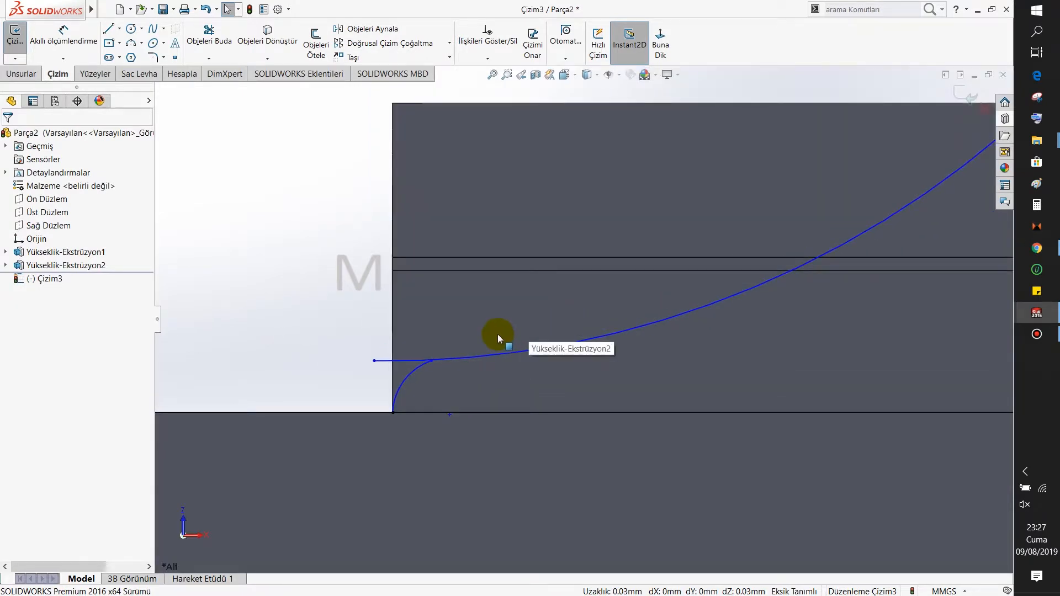
{"action": "scroll", "coordinate": [422, 368], "scroll_direction": "down", "scroll_amount": 6}
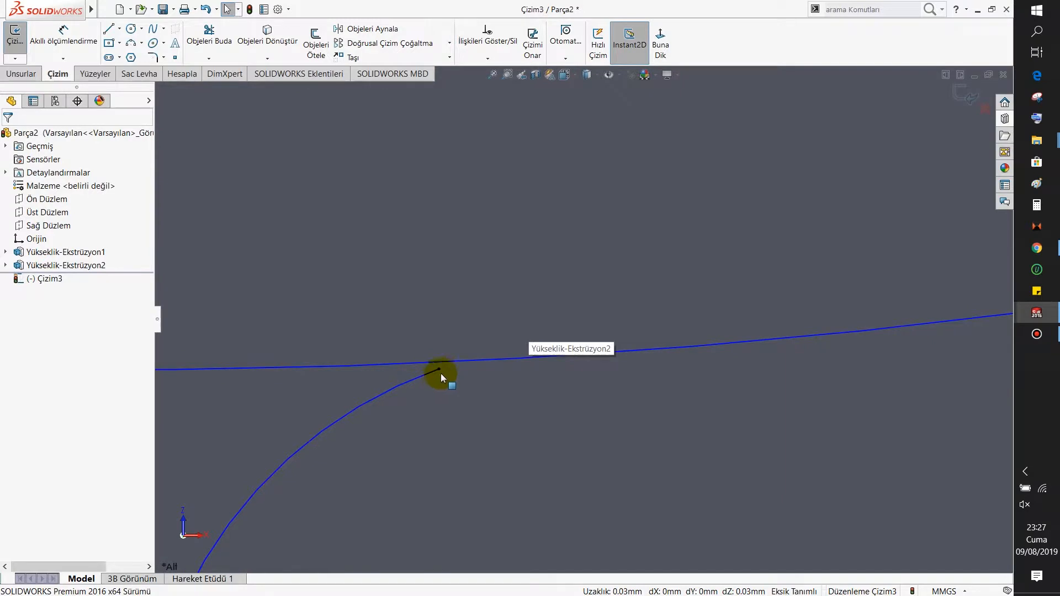
{"action": "left_click", "coordinate": [438, 369]}
{"action": "left_click", "coordinate": [450, 362], "text": "ctrl"}
{"action": "left_click", "coordinate": [15, 365]}
{"action": "left_click", "coordinate": [9, 138]}
{"action": "scroll", "coordinate": [396, 284], "scroll_direction": "up", "scroll_amount": 5}
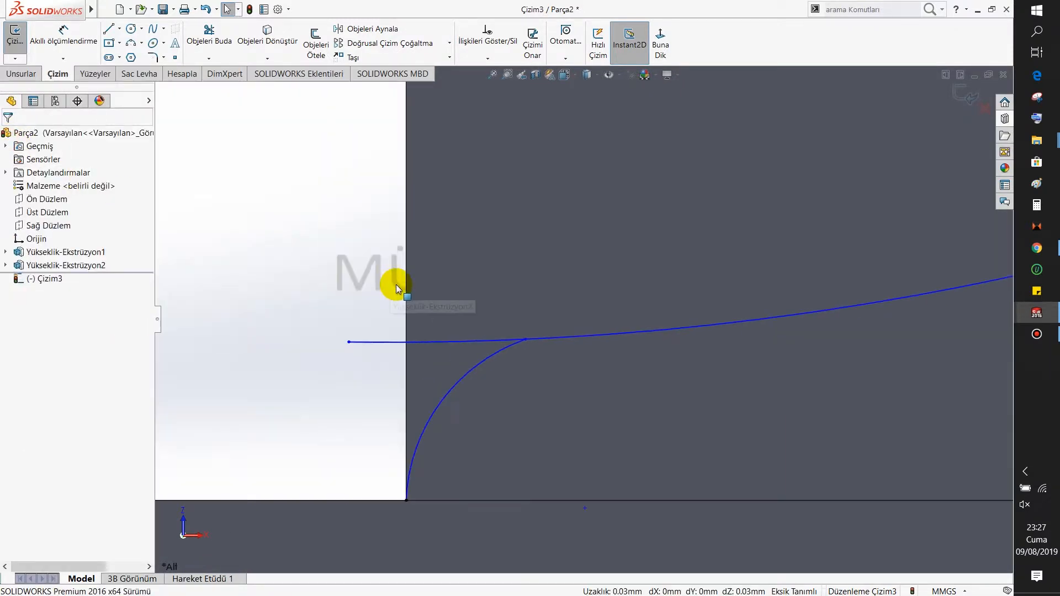
Close the cut profile with three lines from the large arc's upper end, around outside the rib, to the corner where the rib meets the block
{"action": "scroll", "coordinate": [724, 274], "scroll_direction": "up", "scroll_amount": 2}
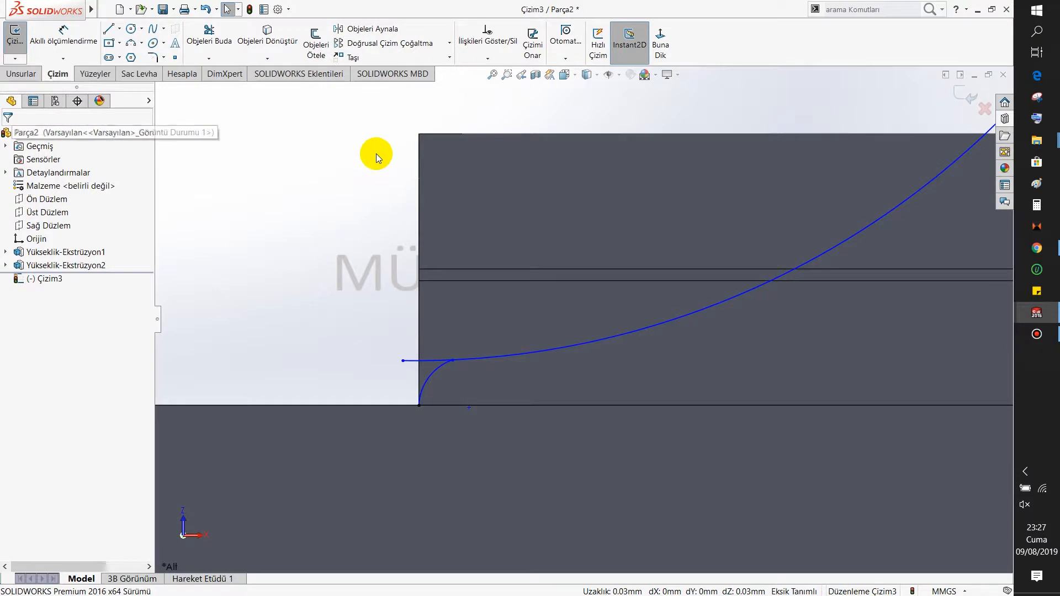
{"action": "scroll", "coordinate": [396, 163], "scroll_direction": "up", "scroll_amount": 3}
{"action": "right_click_drag", "start_coordinate": [433, 181], "coordinate": [363, 171]}
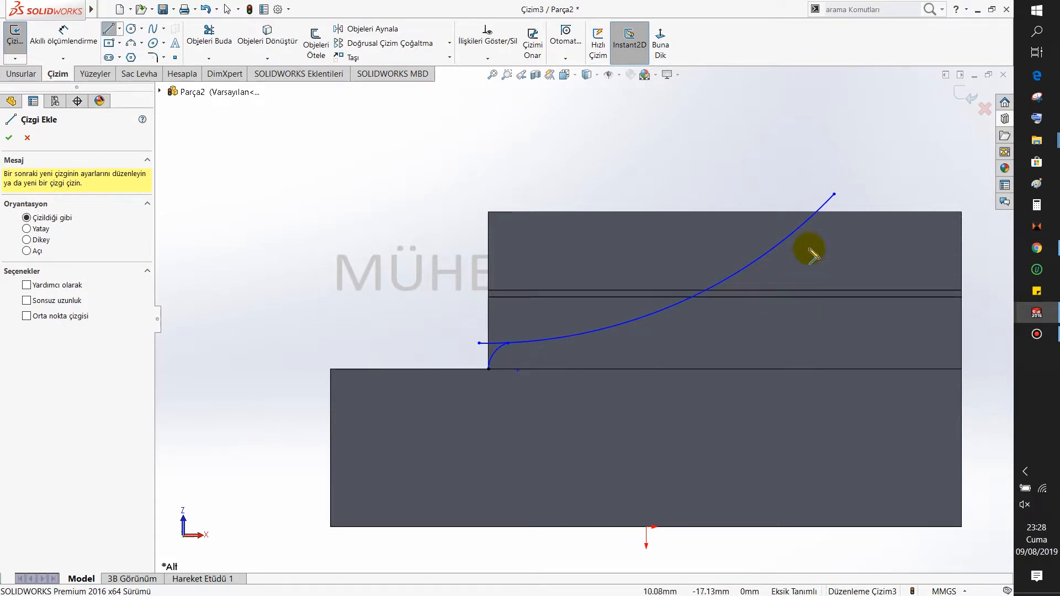
{"action": "left_click", "coordinate": [832, 193]}
{"action": "left_click", "coordinate": [443, 181]}
{"action": "left_click", "coordinate": [439, 331]}
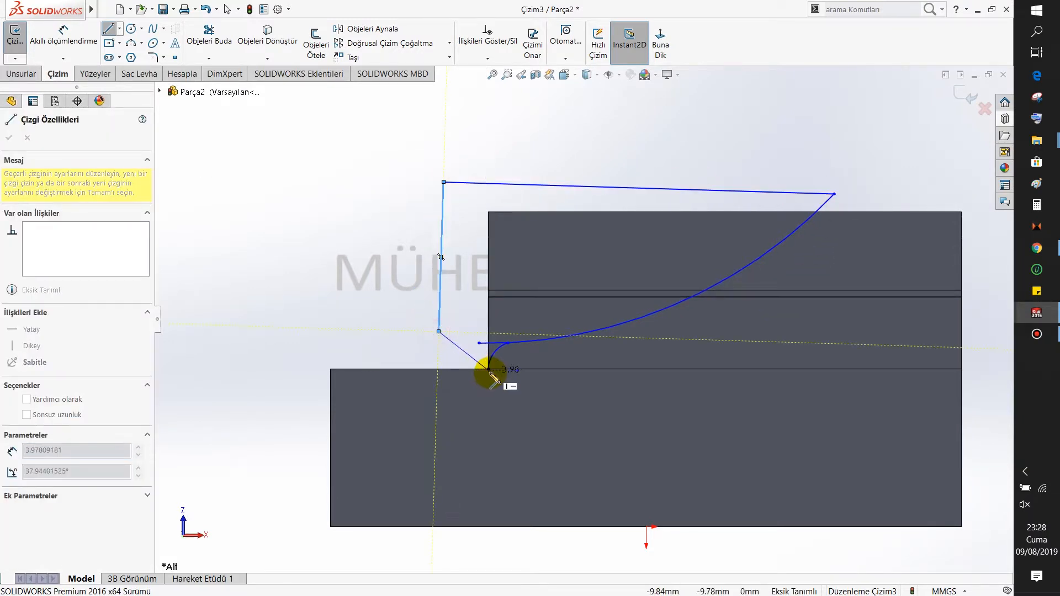
{"action": "double_click", "coordinate": [488, 368]}
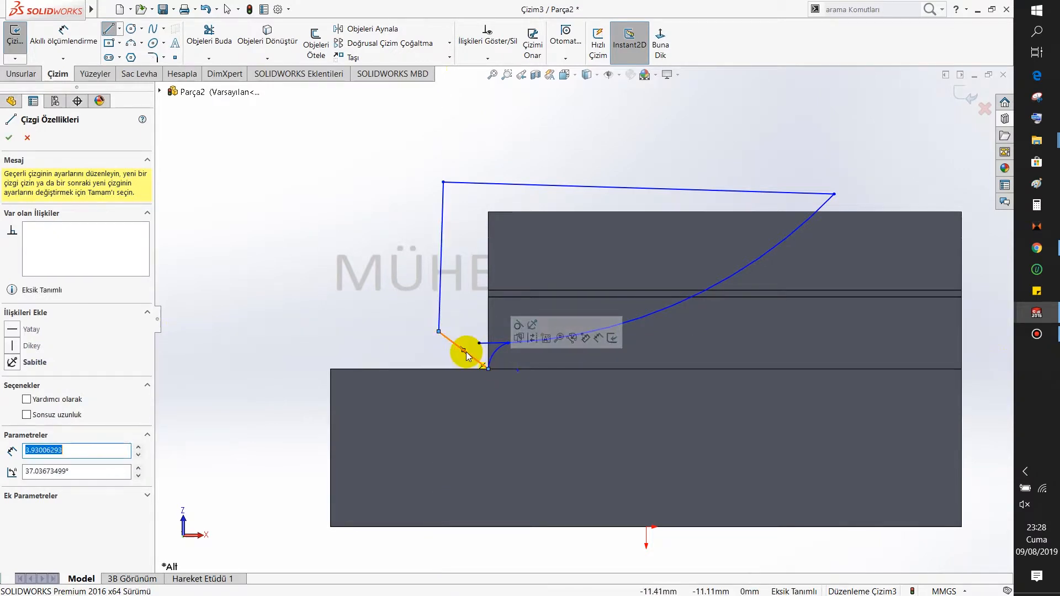
{"action": "left_click", "coordinate": [346, 295]}
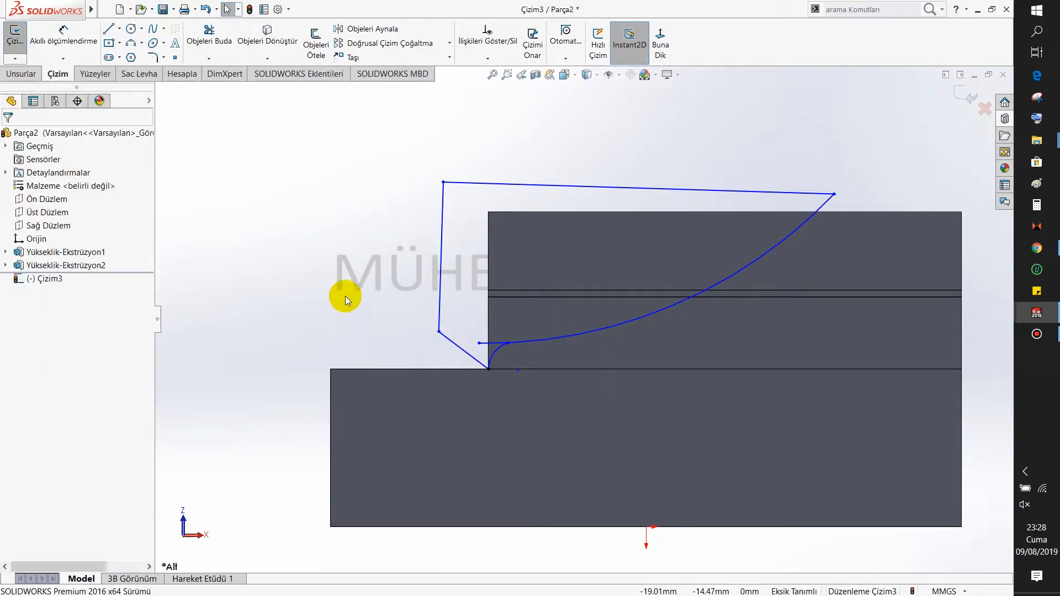
Trim off the piece of the large arc that extends past the small arc's end beyond the rib
{"action": "left_click", "coordinate": [209, 33]}
{"action": "left_click_drag", "start_coordinate": [471, 328], "coordinate": [490, 346]}
{"action": "key", "text": "Escape"}
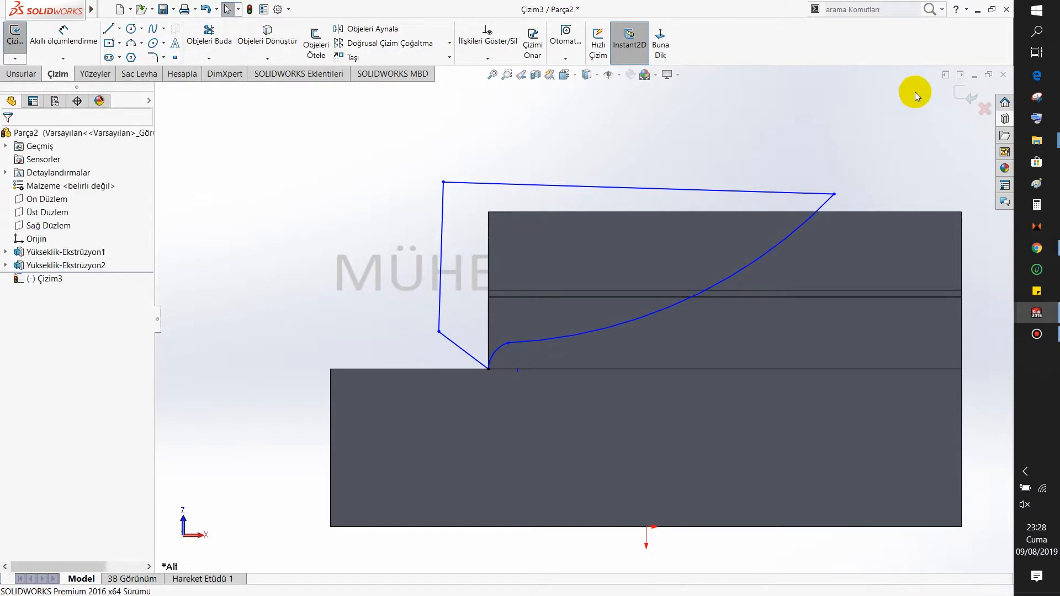
Finish the sketch and extrude-cut its profile through all in both directions to shape the rib's end
{"action": "left_click", "coordinate": [958, 91]}
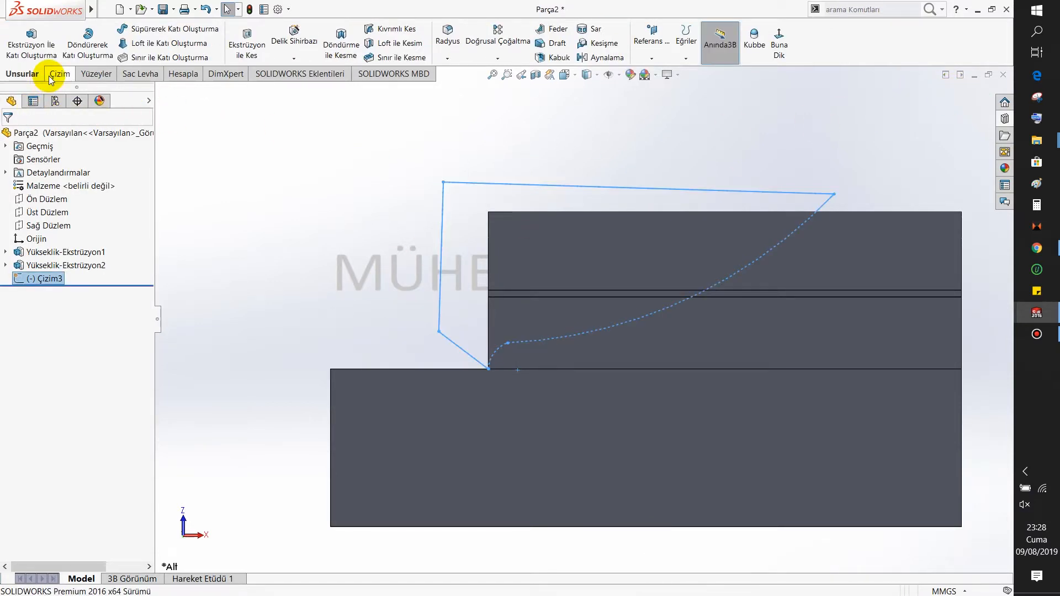
{"action": "left_click", "coordinate": [246, 50]}
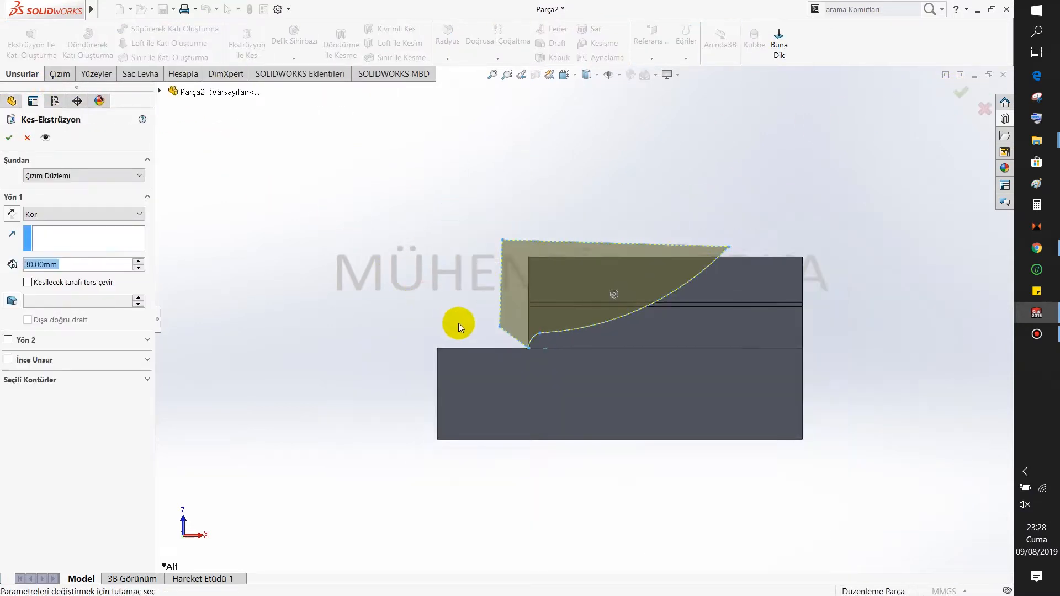
{"action": "left_click", "coordinate": [121, 214]}
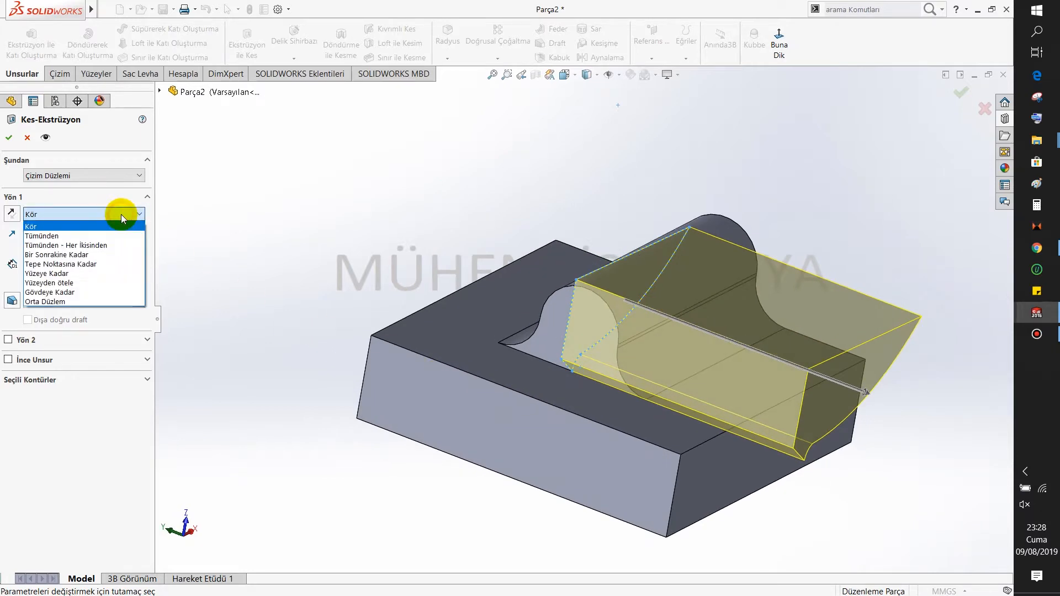
{"action": "left_click", "coordinate": [118, 247]}
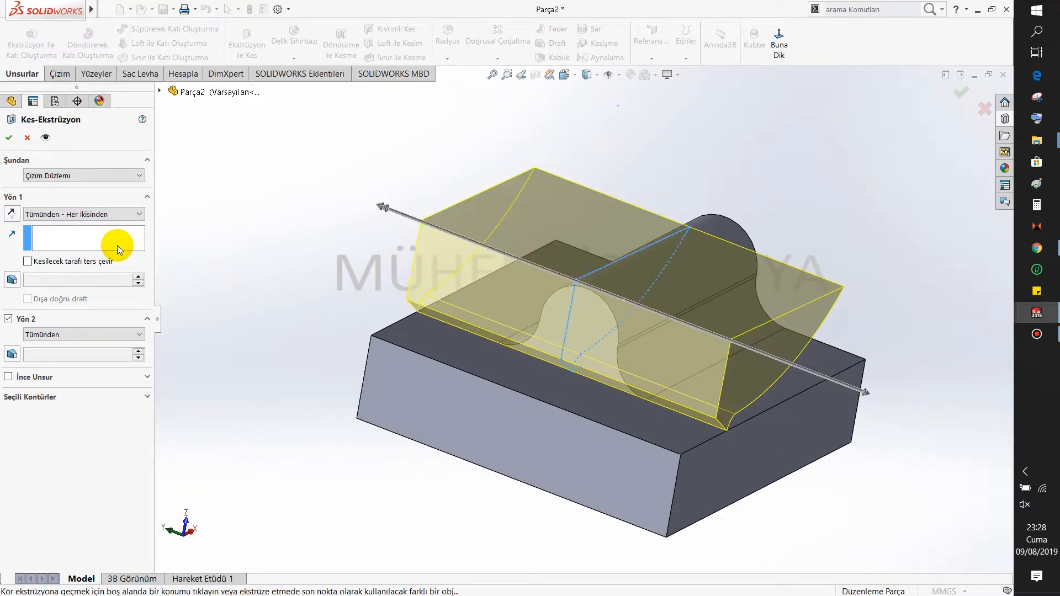
{"action": "left_click", "coordinate": [8, 140]}
{"action": "left_click", "coordinate": [383, 218]}
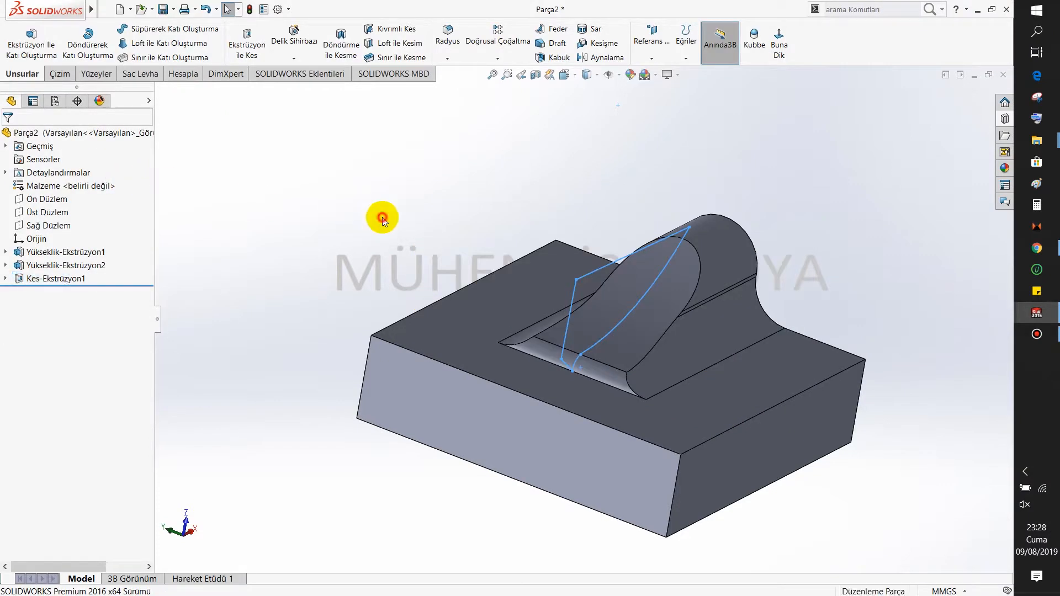
On the block's long side face, sketch a corner rectangle covering the whole face from its upper corner to the diagonally opposite corner
{"action": "middle_click_drag", "start_coordinate": [515, 366], "coordinate": [461, 324]}
{"action": "left_click", "coordinate": [579, 397]}
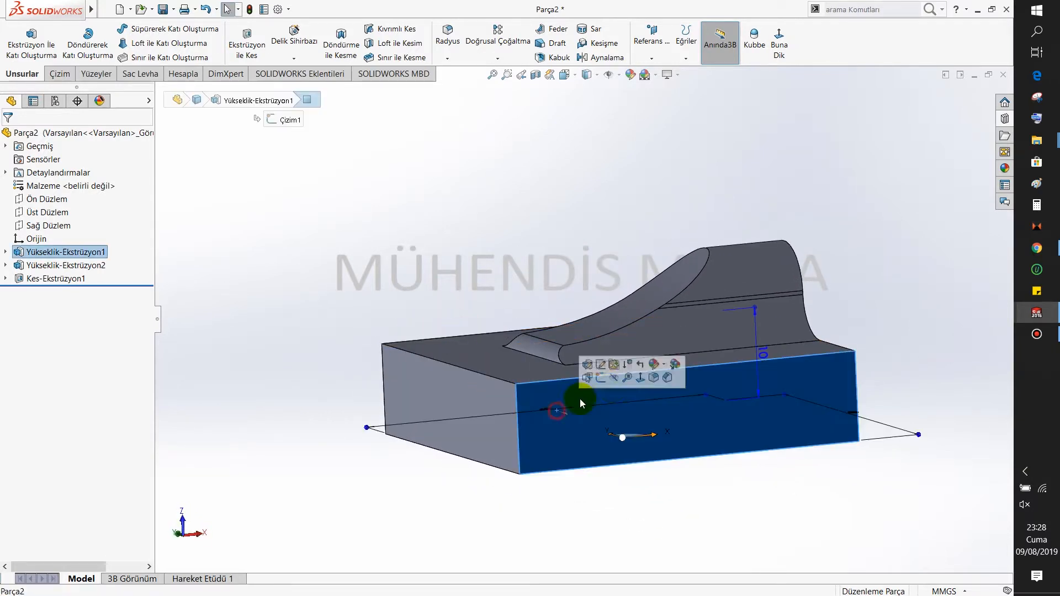
{"action": "left_click", "coordinate": [601, 378]}
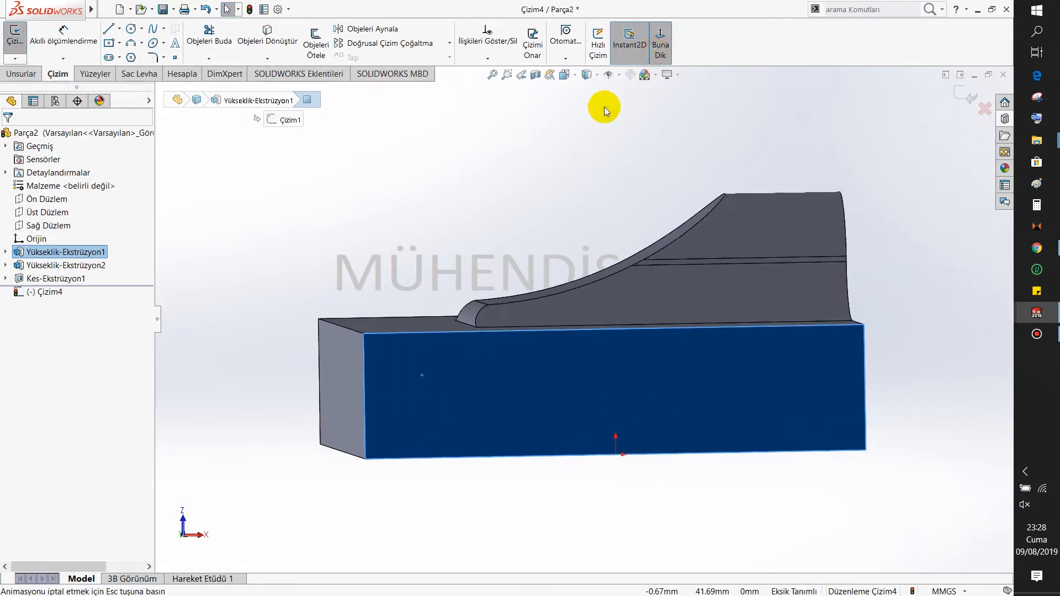
{"action": "left_click", "coordinate": [119, 47]}
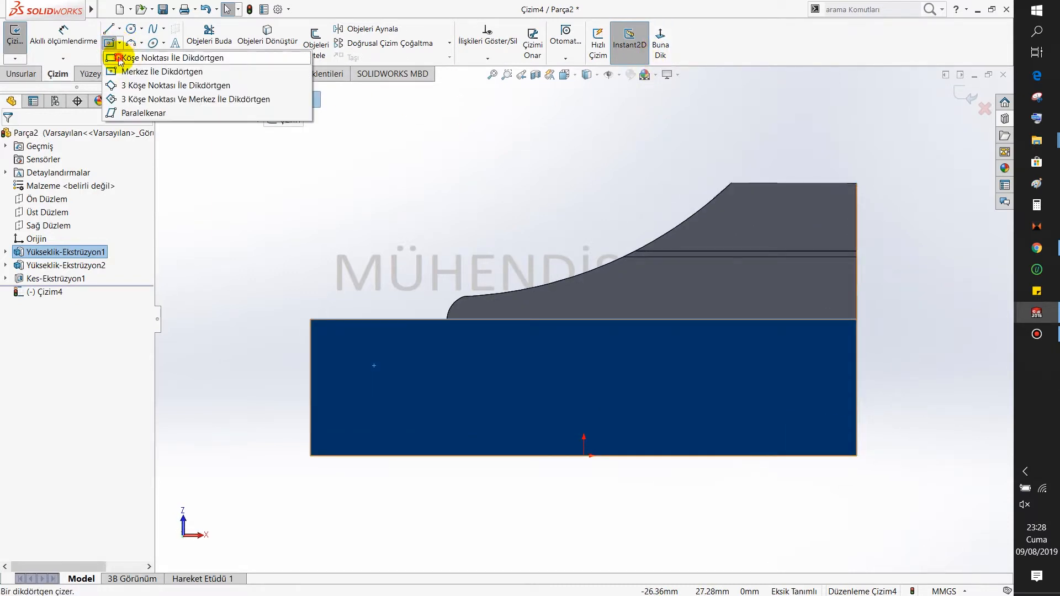
{"action": "left_click", "coordinate": [121, 58]}
{"action": "left_click", "coordinate": [311, 320]}
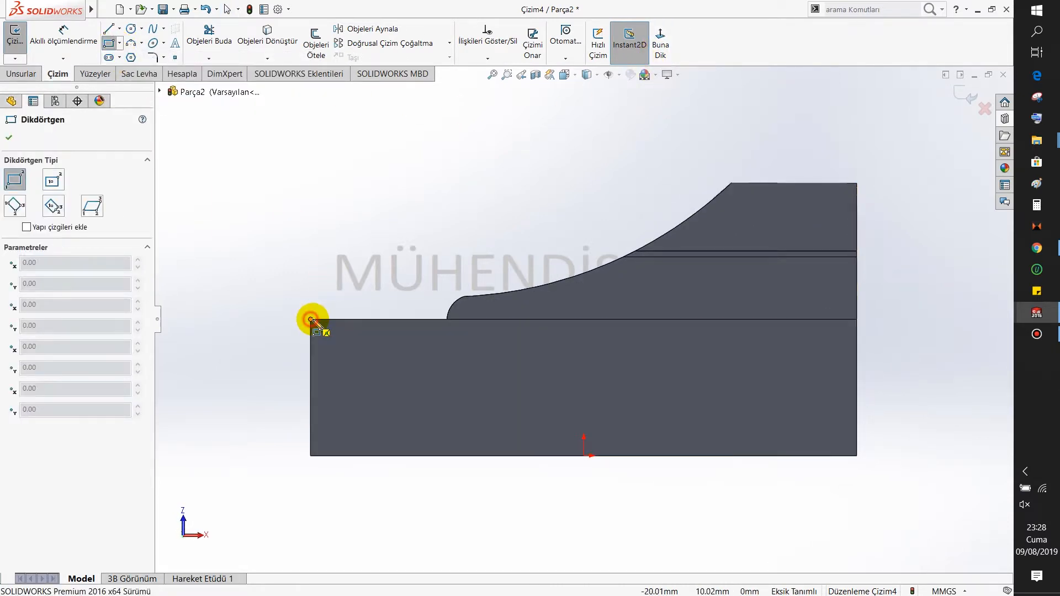
{"action": "left_click", "coordinate": [857, 455]}
Extrude-cut the rectangle through all to remove the base block and leave only the rib
{"action": "left_click", "coordinate": [22, 73]}
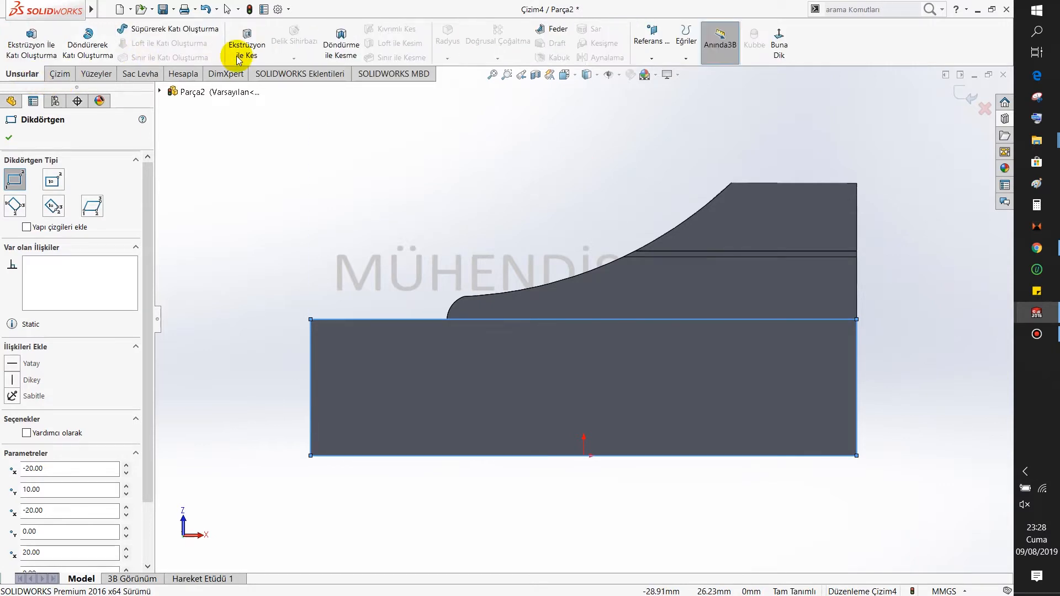
{"action": "left_click", "coordinate": [239, 55]}
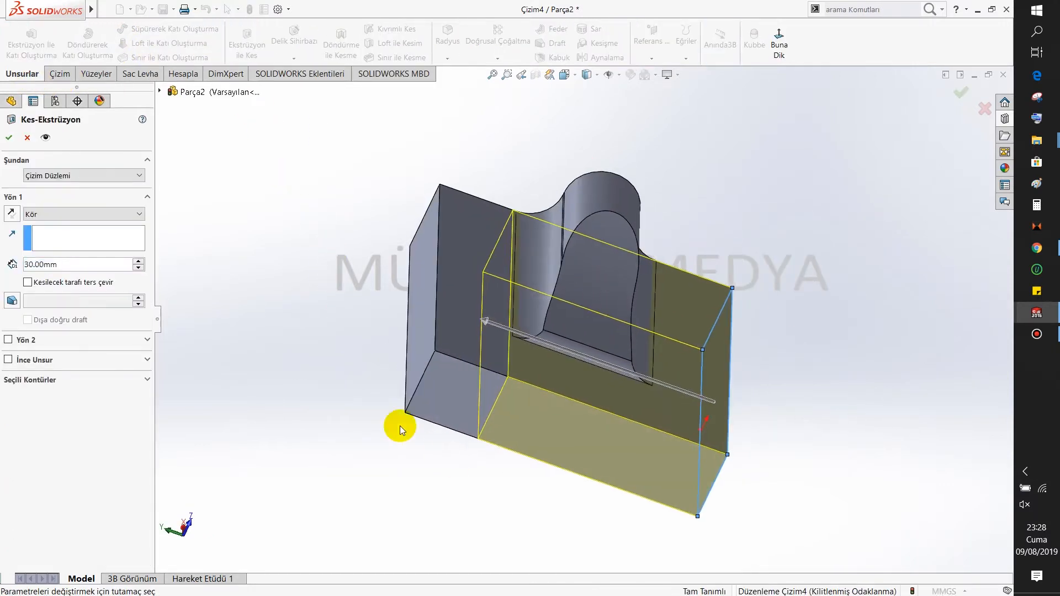
{"action": "left_click", "coordinate": [114, 214]}
{"action": "left_click", "coordinate": [105, 230]}
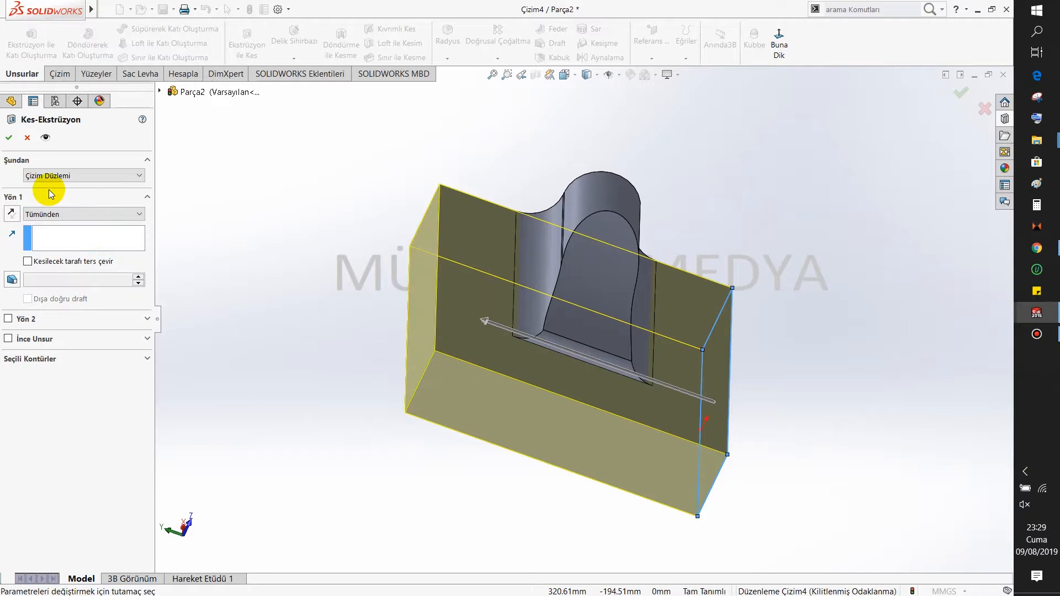
{"action": "left_click", "coordinate": [9, 138]}
{"action": "left_click", "coordinate": [338, 247]}
Start a Forming Tool on the remaining rib body with its flat underside as the stopping face
{"action": "mouse_move", "coordinate": [383, 280]}
{"action": "middle_mouse_down"}
{"action": "mouse_move", "coordinate": [324, 215]}
{"action": "mouse_move", "coordinate": [241, 235]}
{"action": "mouse_move", "coordinate": [274, 230]}
{"action": "middle_mouse_up"}
{"action": "left_click", "coordinate": [154, 76]}
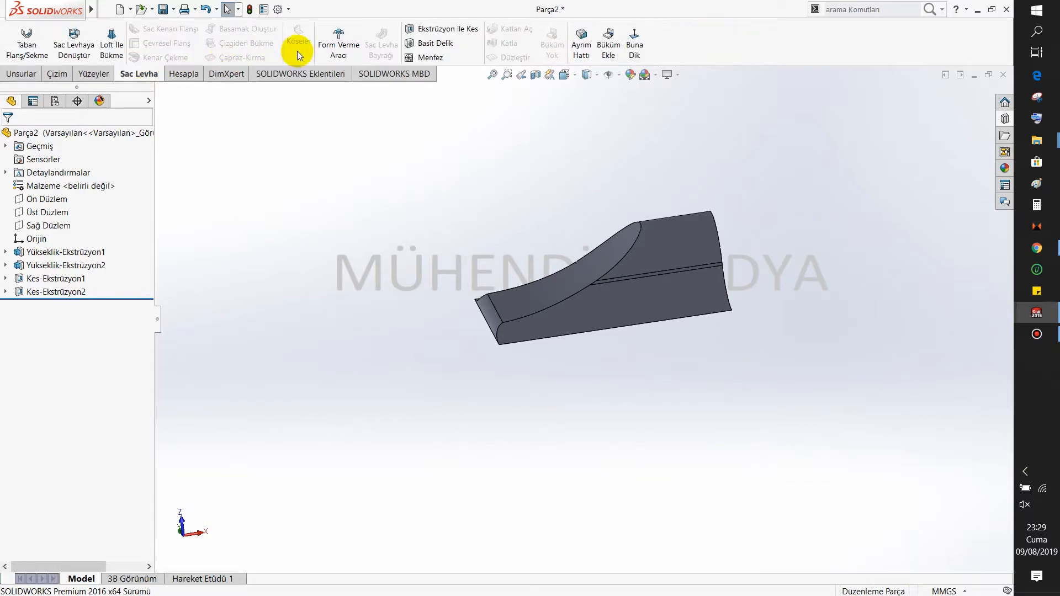
{"action": "left_click", "coordinate": [337, 43]}
{"action": "middle_click_drag", "start_coordinate": [446, 339], "coordinate": [459, 216]}
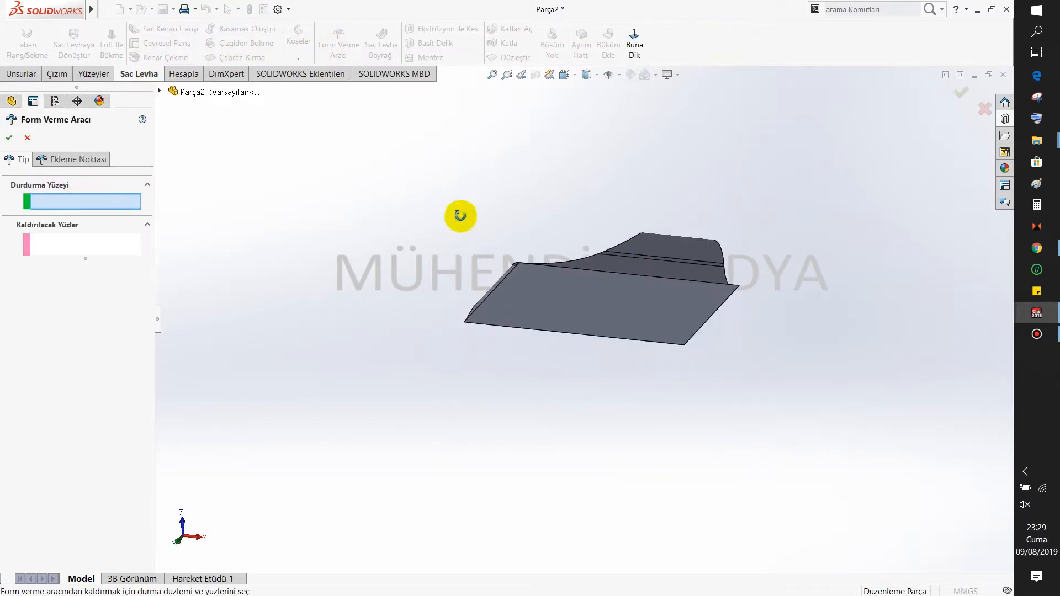
{"action": "left_click", "coordinate": [508, 293]}
Set the flat rear end, the long curved slope and the small rounded front face as faces to remove, and create the forming tool
{"action": "middle_click_drag", "start_coordinate": [505, 298], "coordinate": [458, 408]}
{"action": "left_click", "coordinate": [90, 246]}
{"action": "middle_click_drag", "start_coordinate": [355, 285], "coordinate": [427, 305]}
{"action": "left_click", "coordinate": [634, 255]}
{"action": "left_click", "coordinate": [535, 306]}
{"action": "left_click", "coordinate": [494, 326]}
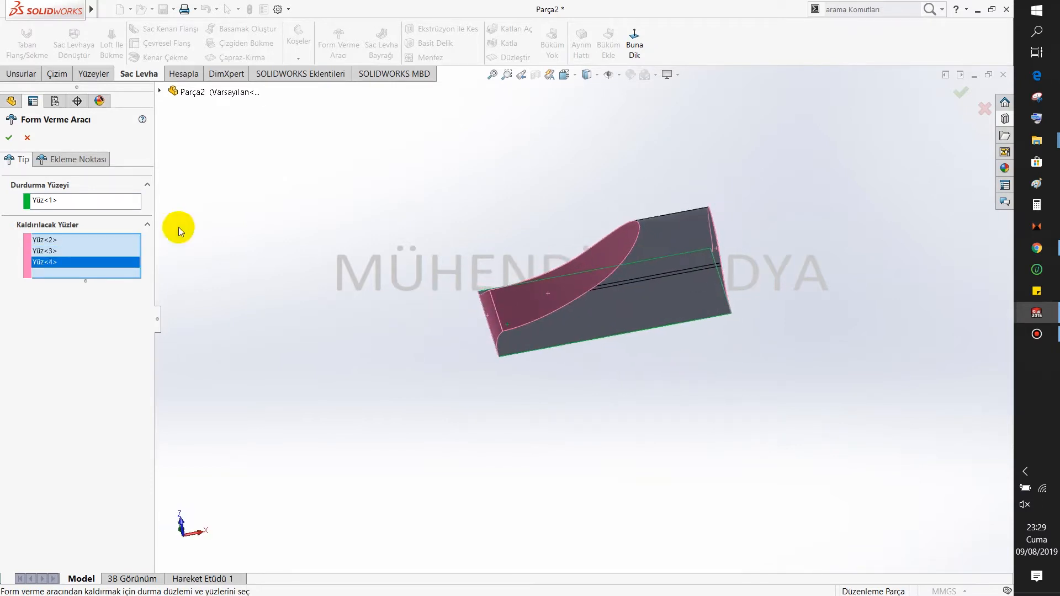
{"action": "left_click", "coordinate": [9, 138]}
{"action": "left_click", "coordinate": [345, 243]}
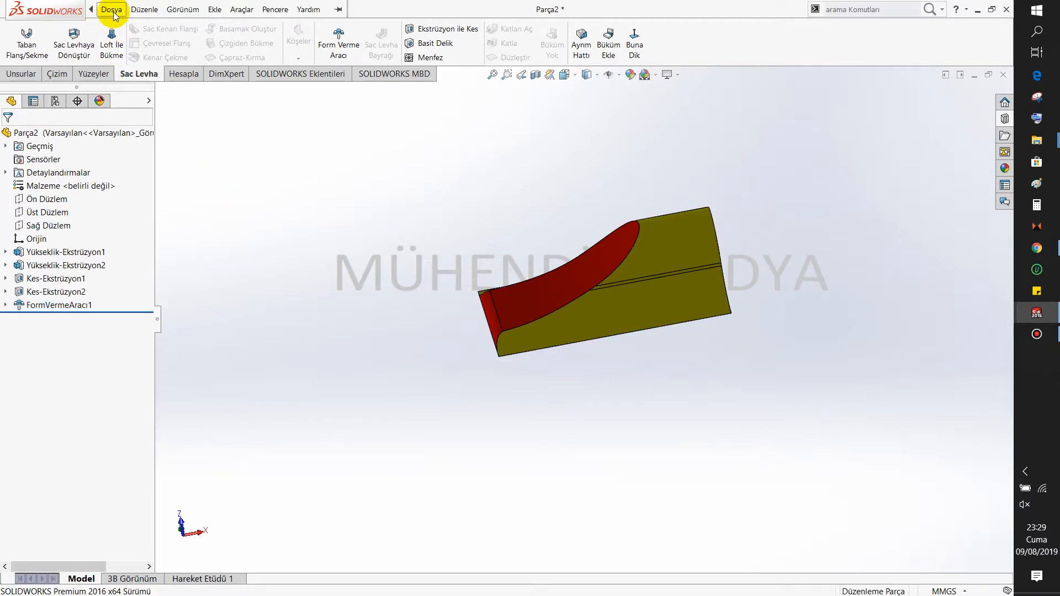
Start saving the part under a new name and browse to C:\ProgramData\SOLIDWORKS\SOLIDWORKS 2016\design library\forming tools\Kendi Tasarımlarım
{"action": "left_click", "coordinate": [111, 7]}
{"action": "left_click", "coordinate": [146, 137]}
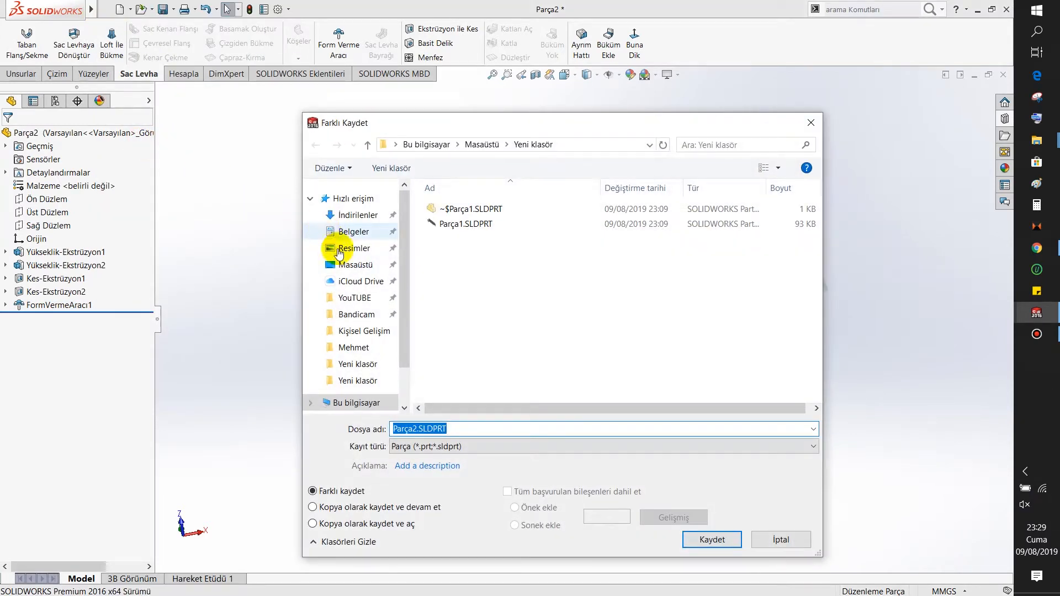
{"action": "scroll", "coordinate": [369, 298], "scroll_direction": "down", "scroll_amount": 1}
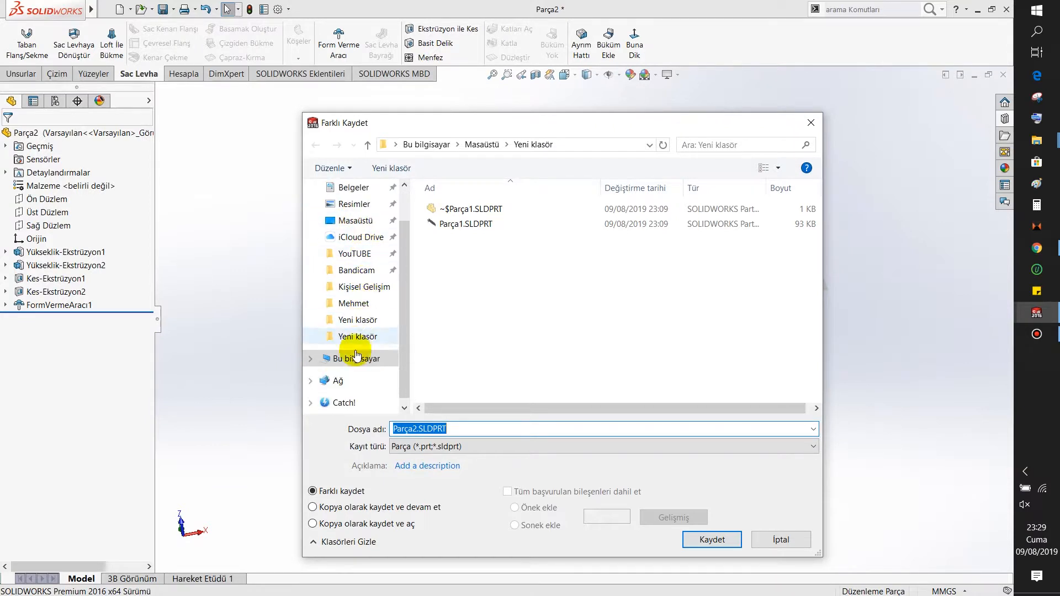
{"action": "left_click", "coordinate": [355, 359]}
{"action": "double_click", "coordinate": [628, 356]}
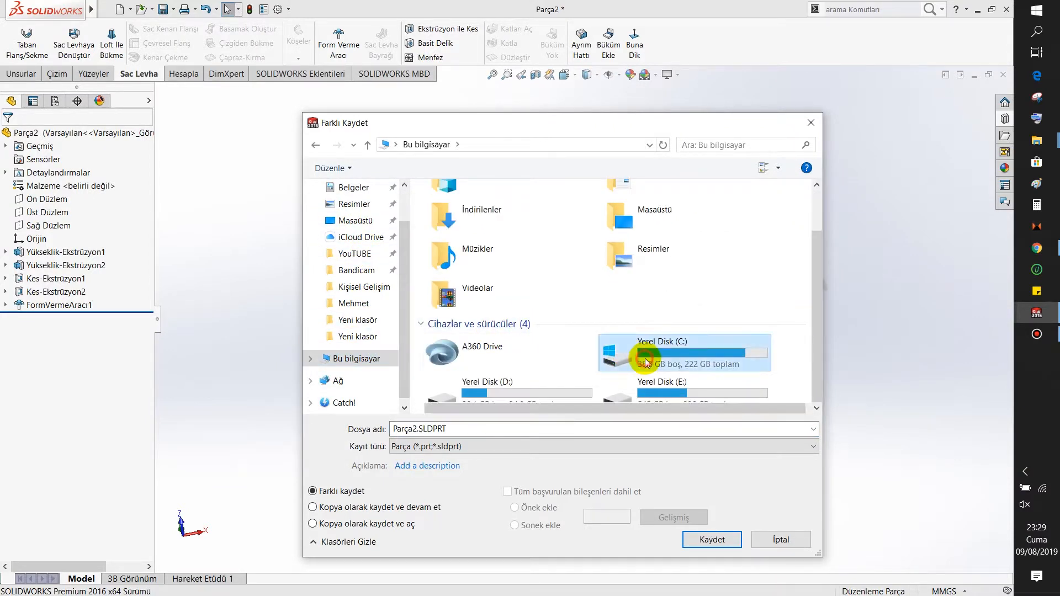
{"action": "double_click", "coordinate": [508, 330]}
{"action": "left_click", "coordinate": [495, 331]}
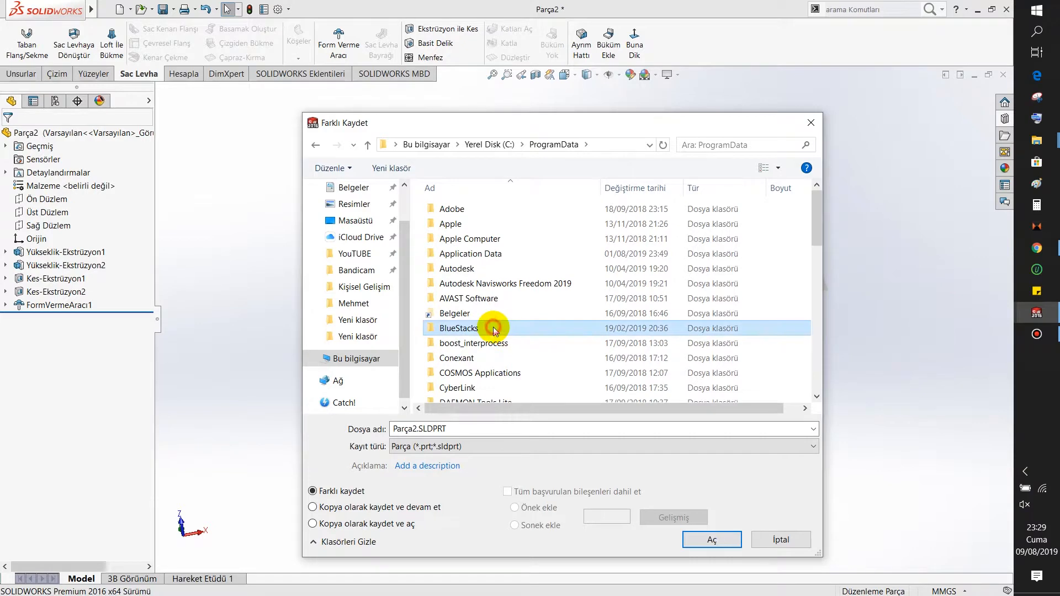
{"action": "key", "text": "s"}
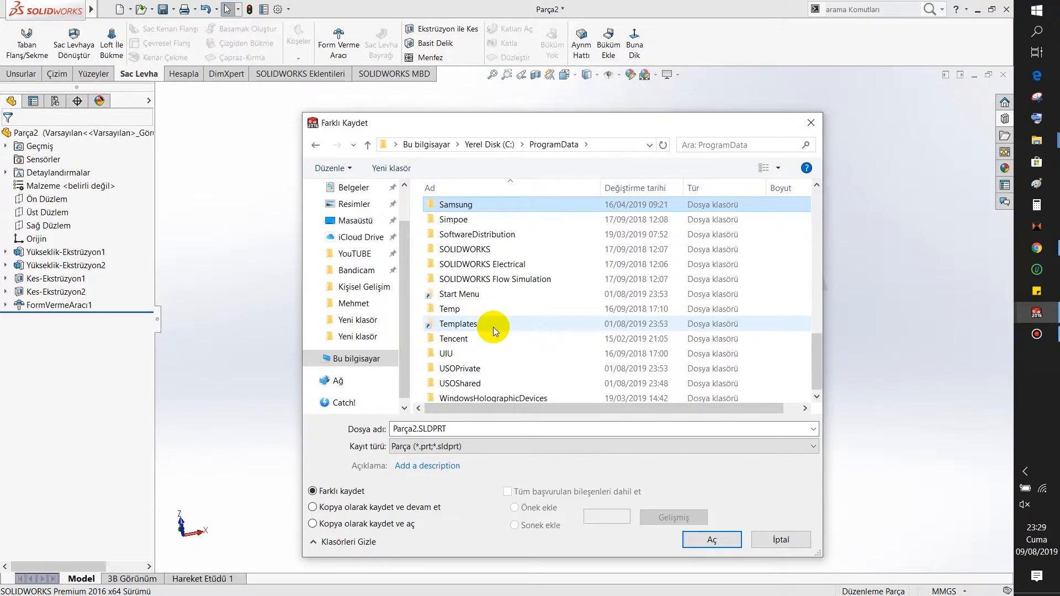
{"action": "double_click", "coordinate": [486, 255]}
{"action": "double_click", "coordinate": [472, 228]}
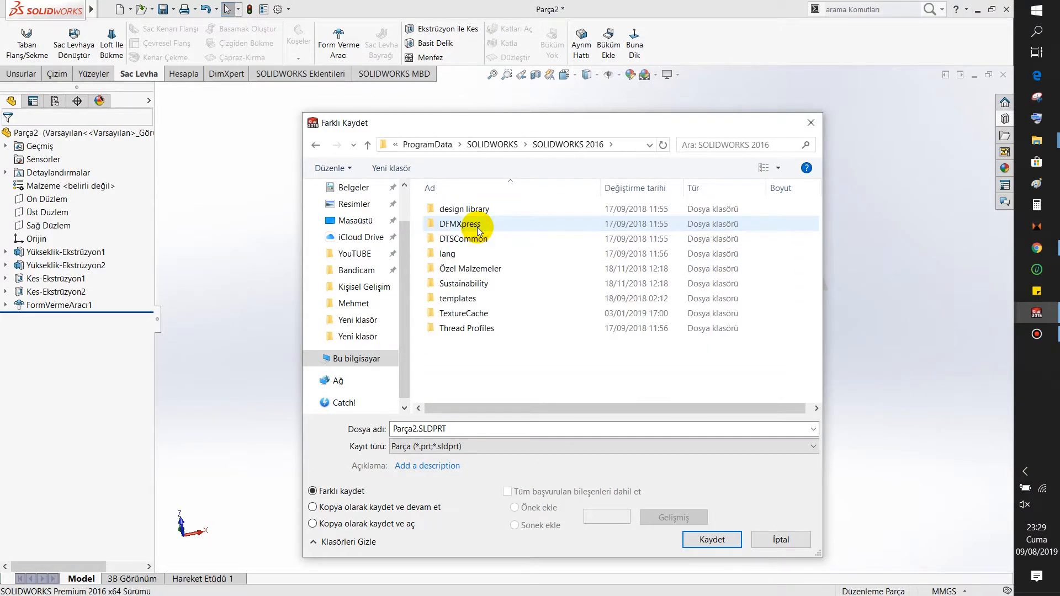
{"action": "double_click", "coordinate": [464, 209]}
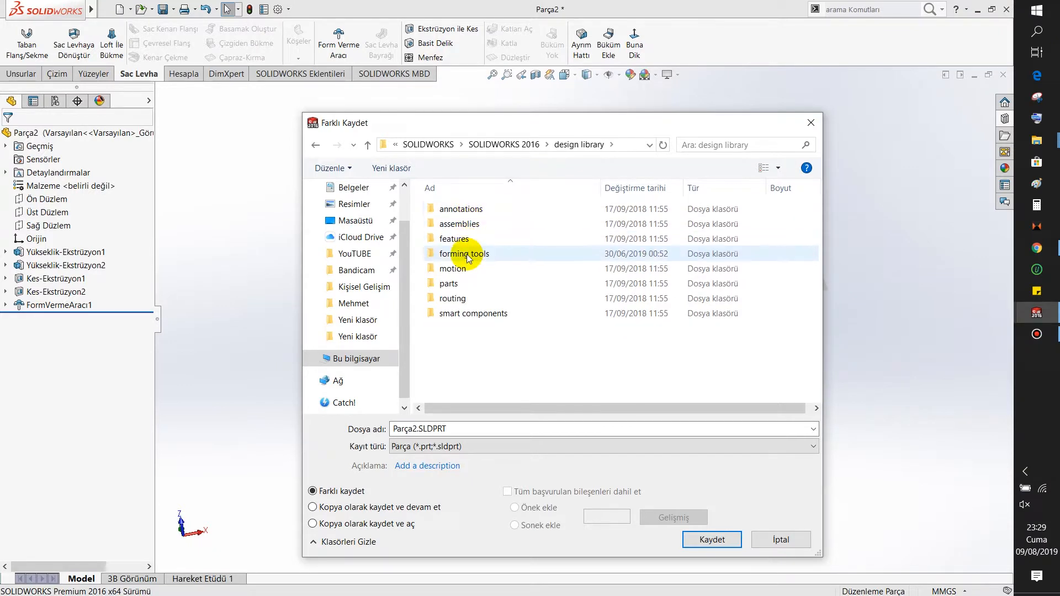
{"action": "double_click", "coordinate": [467, 255]}
{"action": "double_click", "coordinate": [473, 238]}
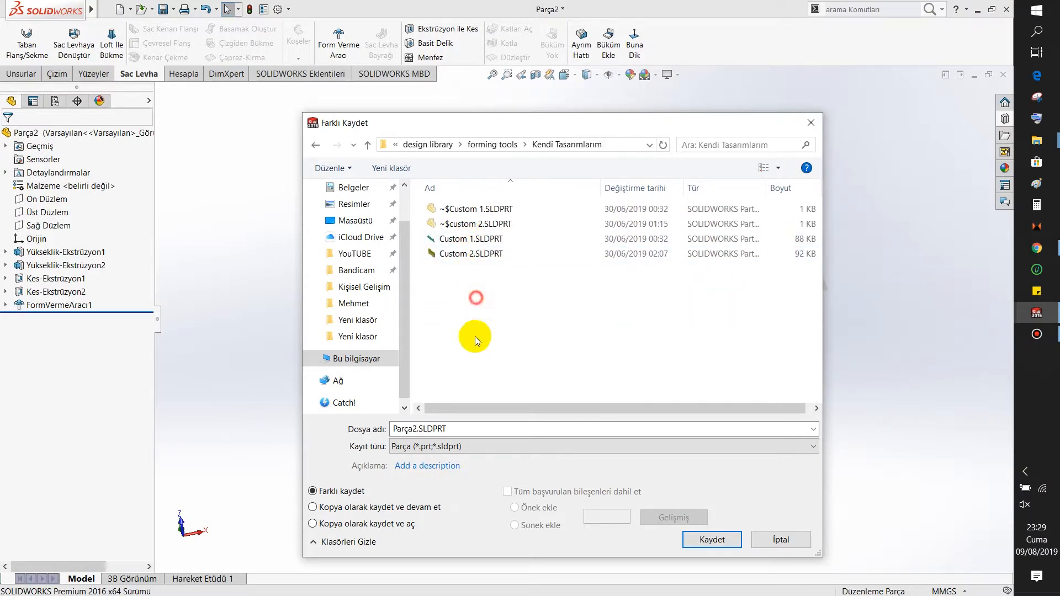
Name the file Custom 3.SLDPRT and save it in the Kendi Tasarımlarım folder
{"action": "left_click", "coordinate": [447, 430]}
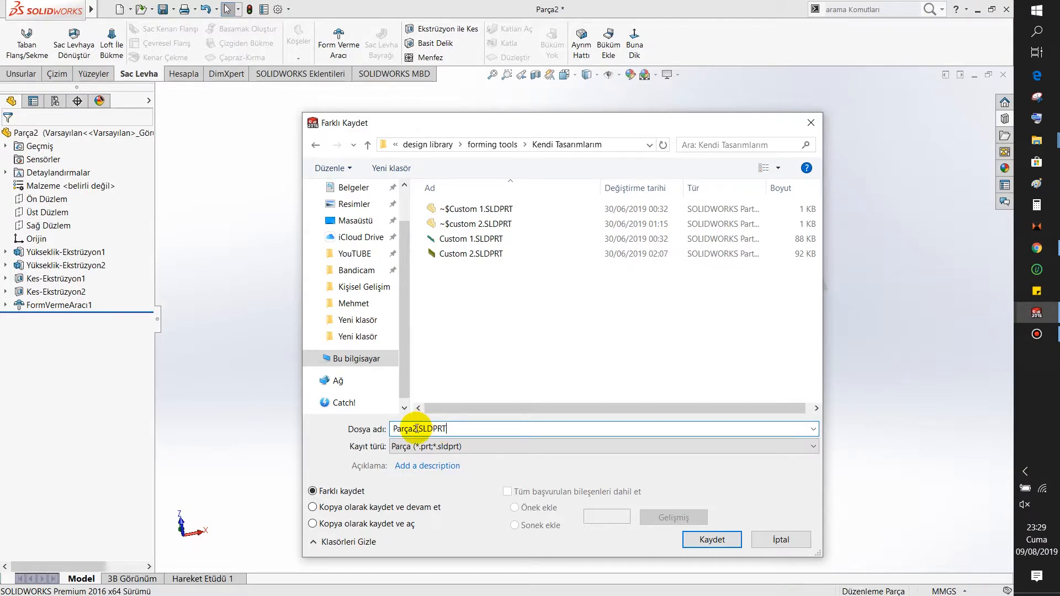
{"action": "left_click_drag", "start_coordinate": [416, 428], "coordinate": [370, 425]}
{"action": "type", "text": "Custom 3"}
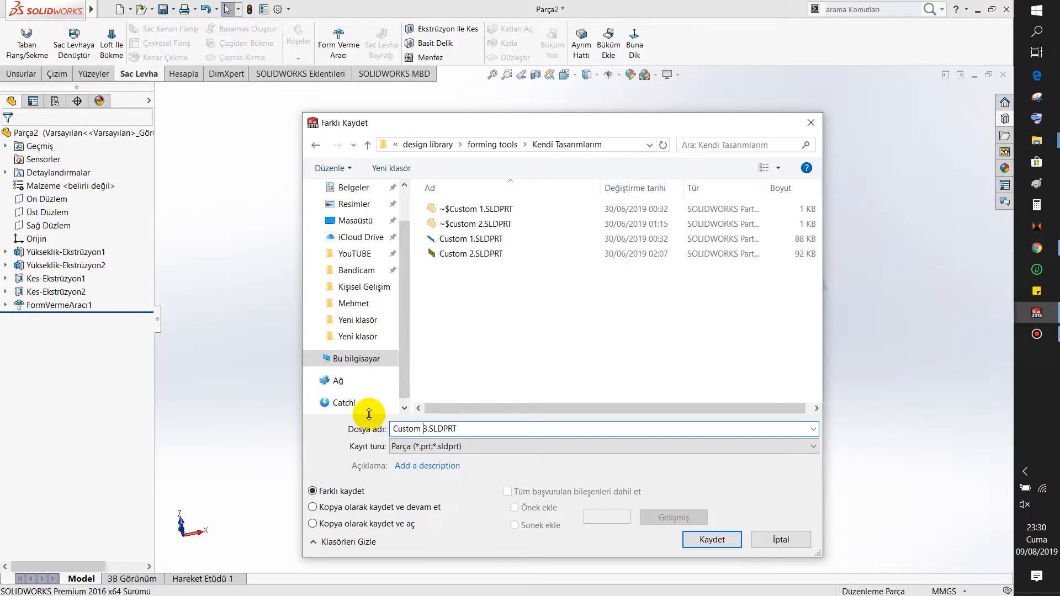
{"action": "left_click", "coordinate": [708, 544]}
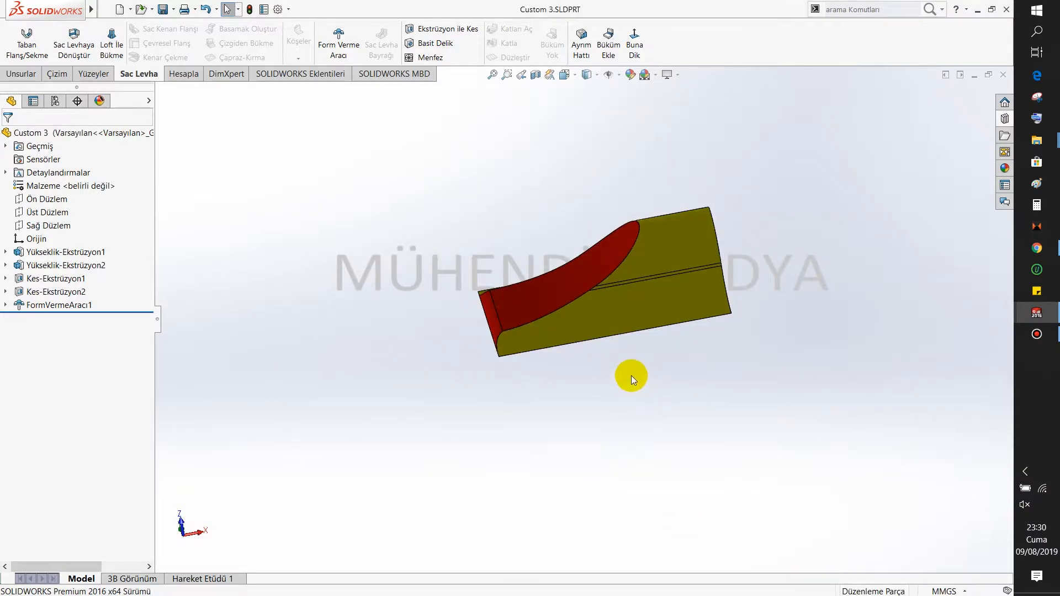
Close the Custom 3 part and, in the bracket, open the Kendi Tasarımlarım folder under the design library's forming tools
{"action": "left_click", "coordinate": [1003, 74]}
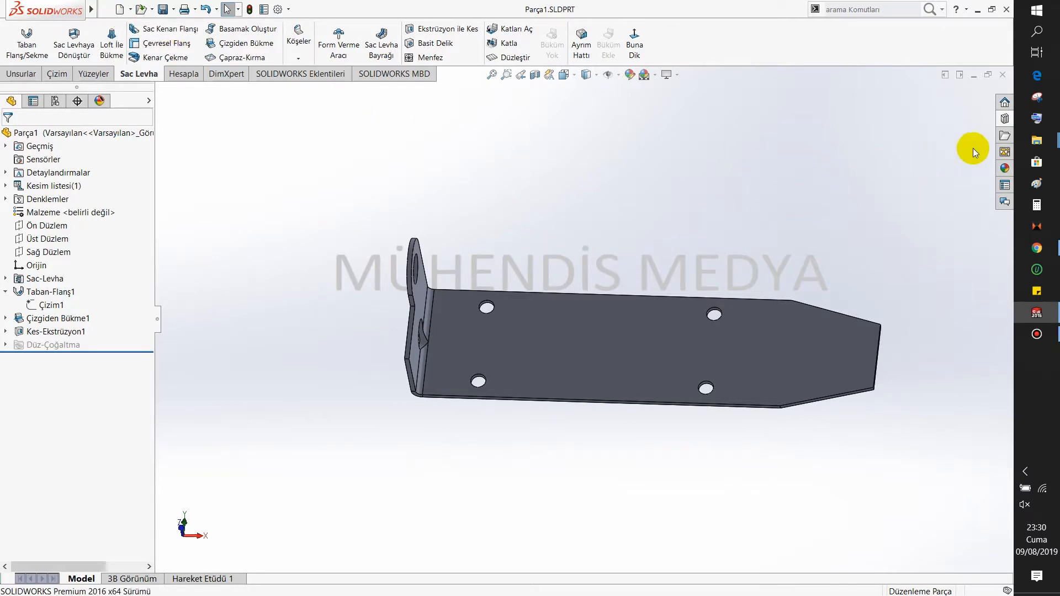
{"action": "left_click", "coordinate": [1005, 120]}
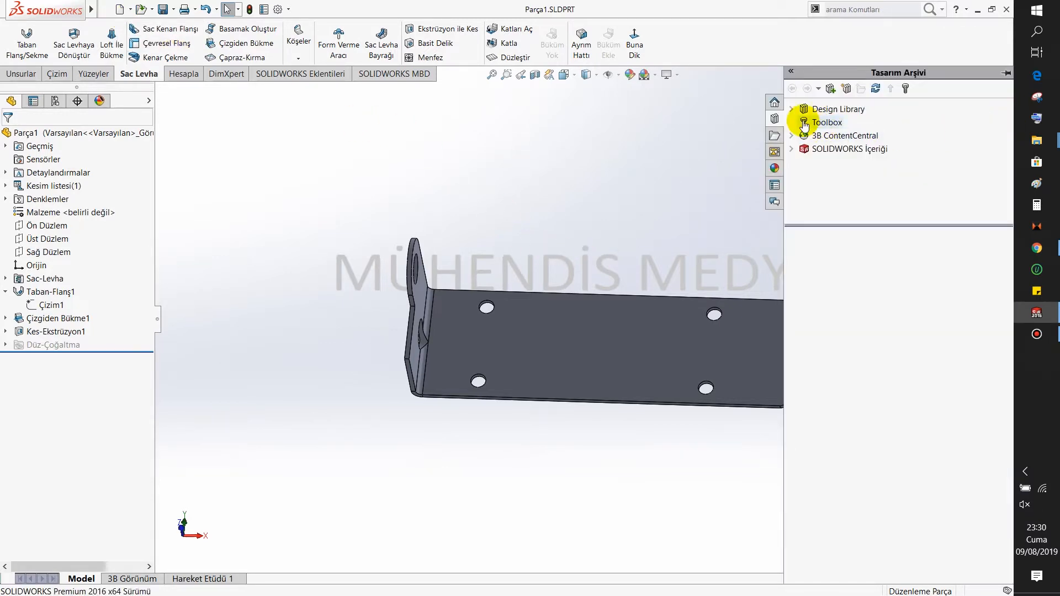
{"action": "left_click", "coordinate": [801, 110]}
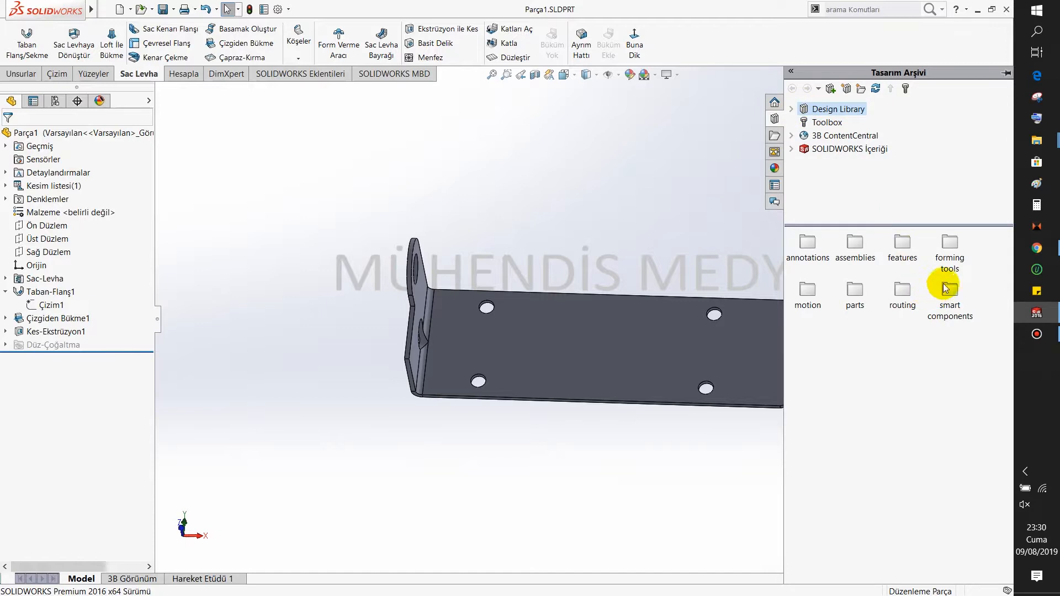
{"action": "left_click", "coordinate": [950, 255]}
{"action": "double_click", "coordinate": [950, 255]}
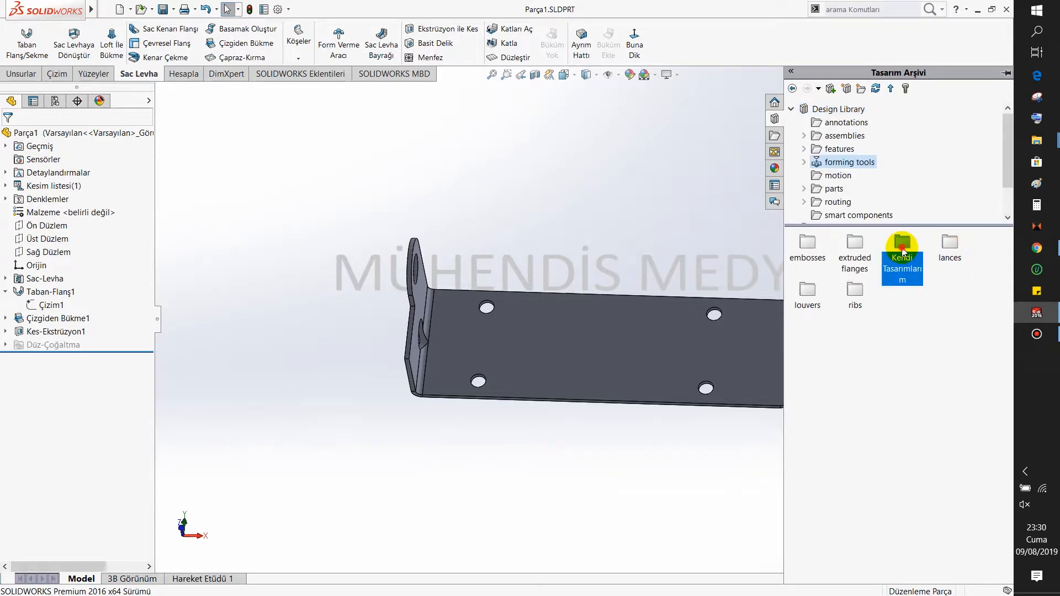
{"action": "double_click", "coordinate": [903, 248]}
{"action": "left_click_drag", "start_coordinate": [908, 252], "coordinate": [795, 382]}
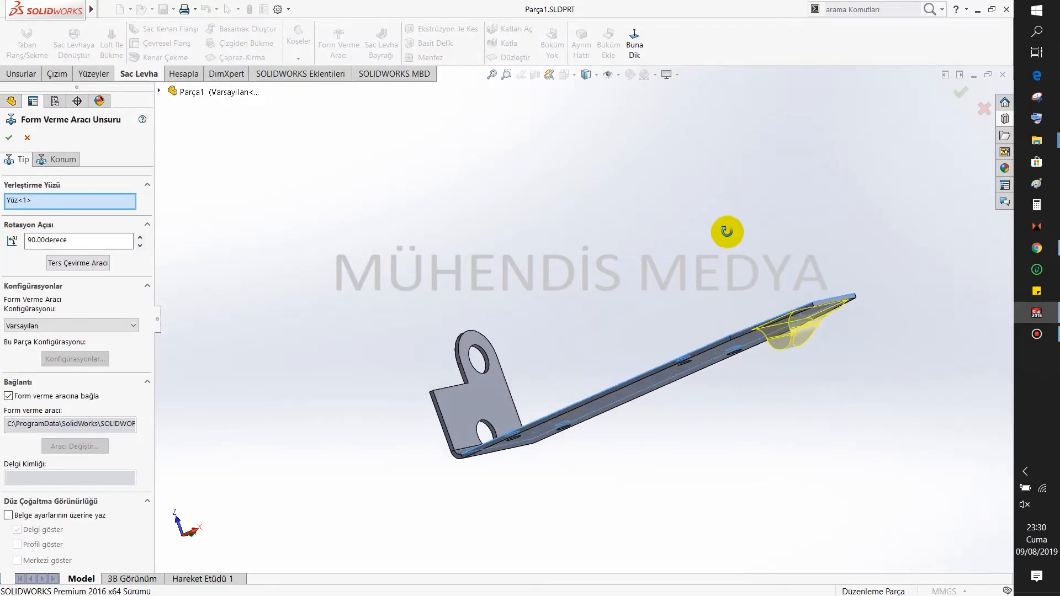
{"action": "middle_click_drag", "start_coordinate": [581, 273], "coordinate": [548, 277]}
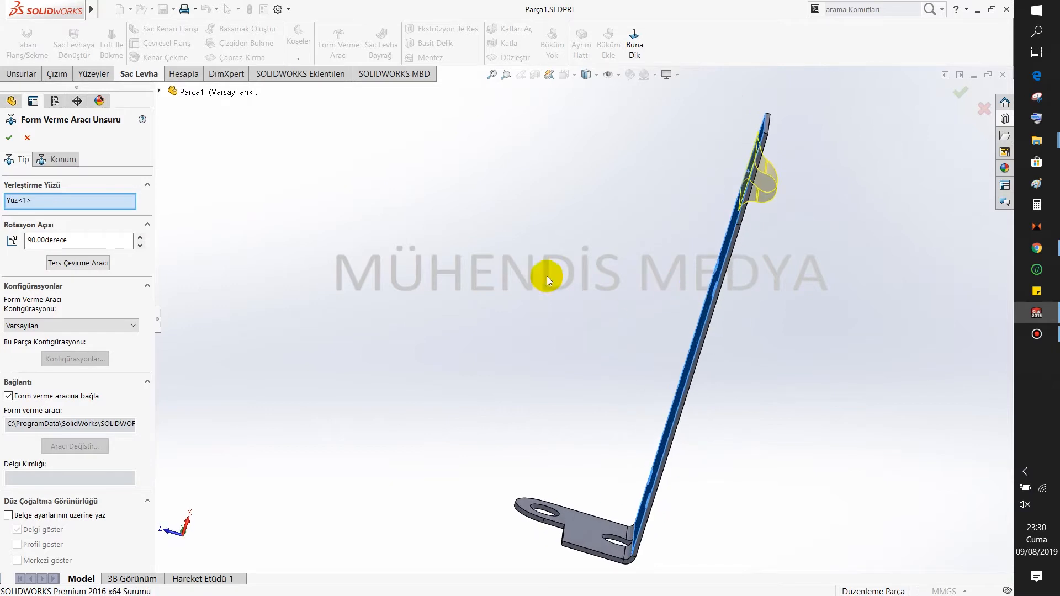
{"action": "left_click", "coordinate": [43, 240]}
{"action": "left_click", "coordinate": [71, 263]}
{"action": "middle_click_drag", "start_coordinate": [497, 247], "coordinate": [767, 301]}
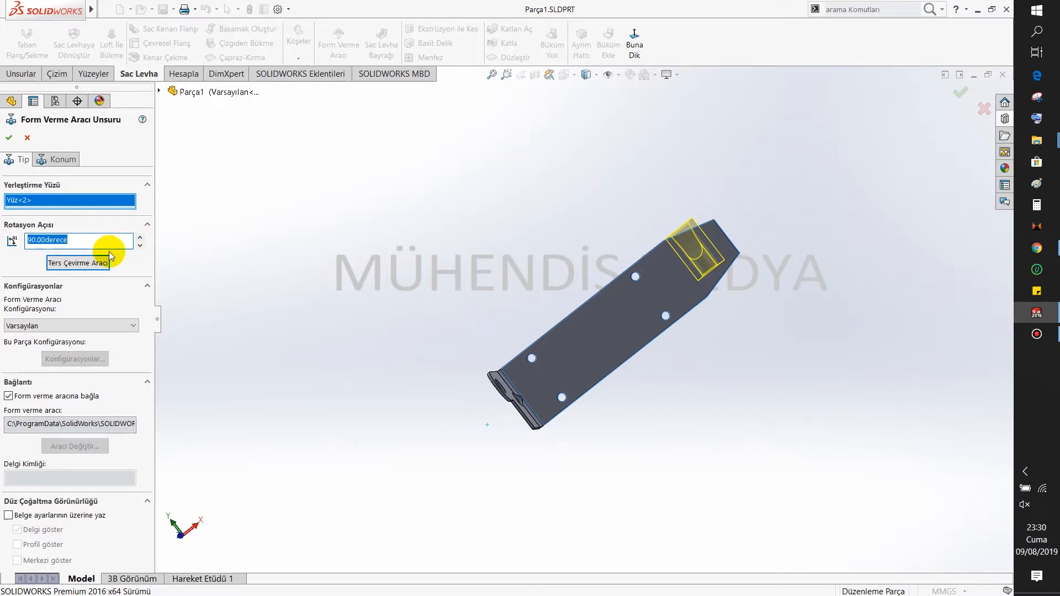
{"action": "type", "text": "270"}
{"action": "key", "text": "Tab"}
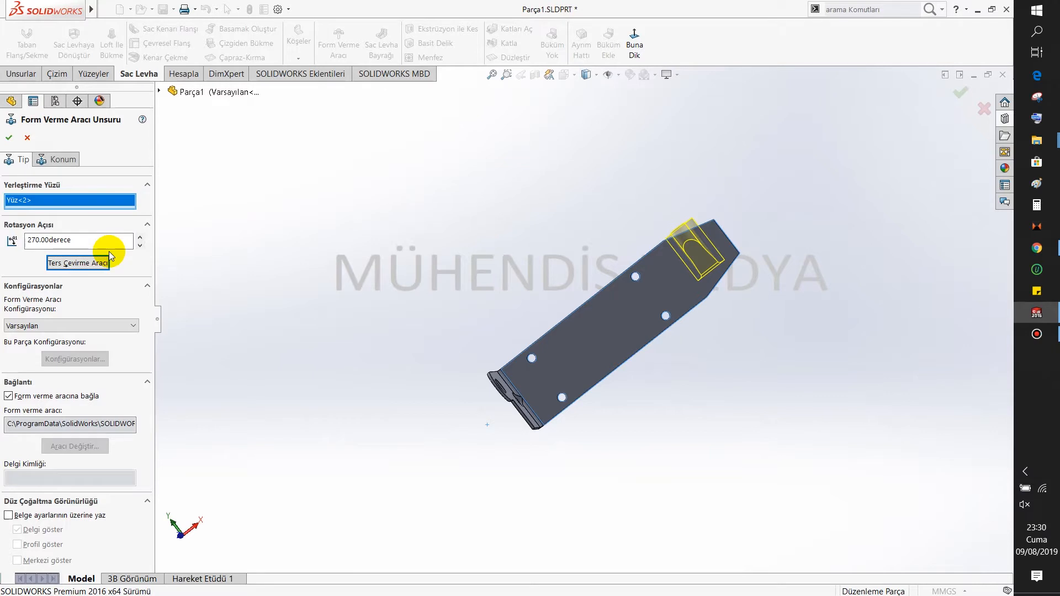
{"action": "double_click", "coordinate": [113, 239]}
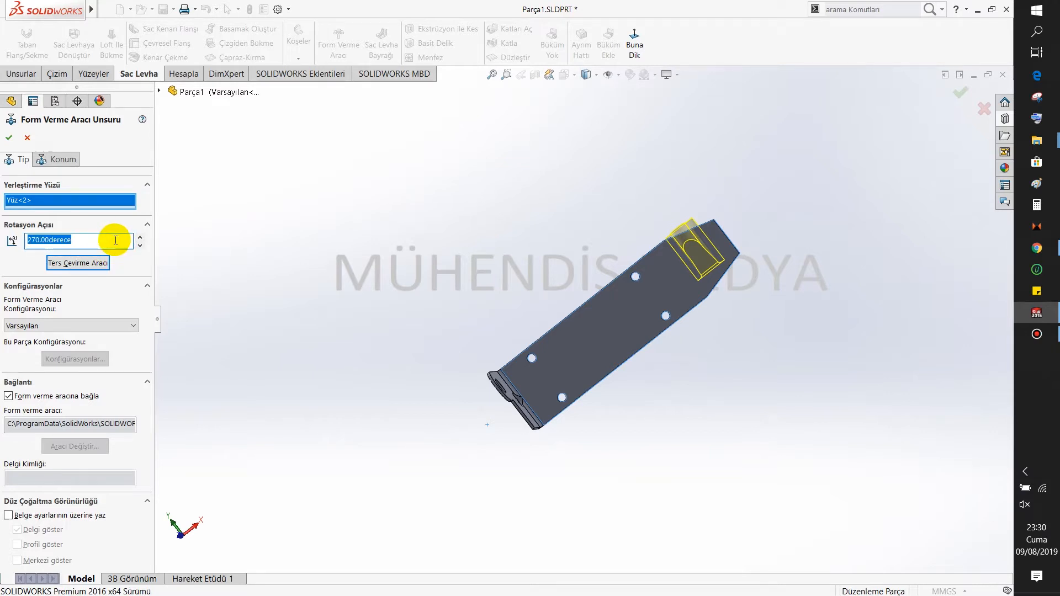
{"action": "type", "text": "135"}
{"action": "key", "text": "Tab"}
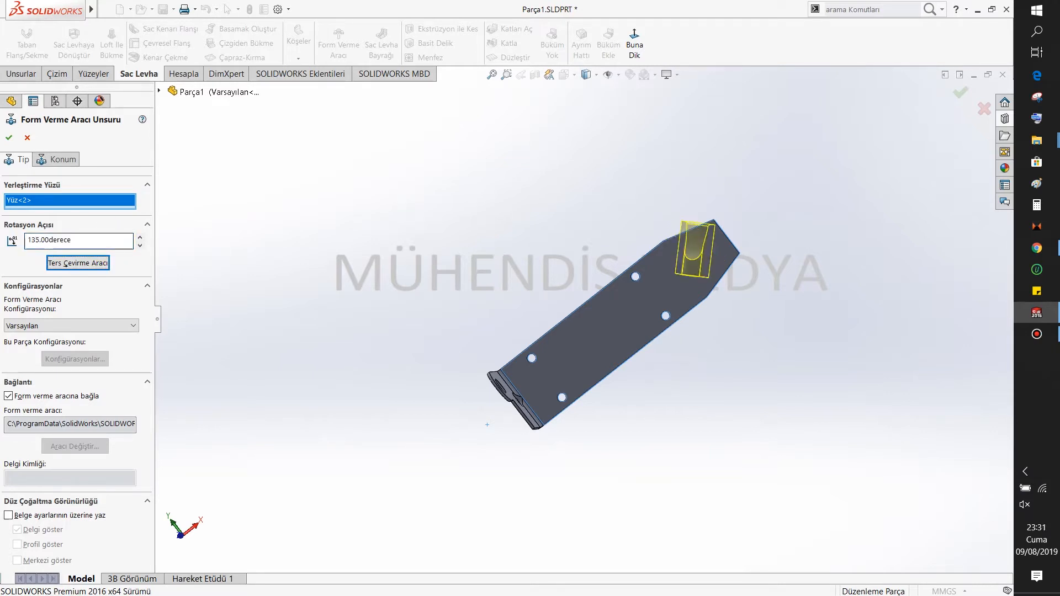
{"action": "double_click", "coordinate": [100, 242]}
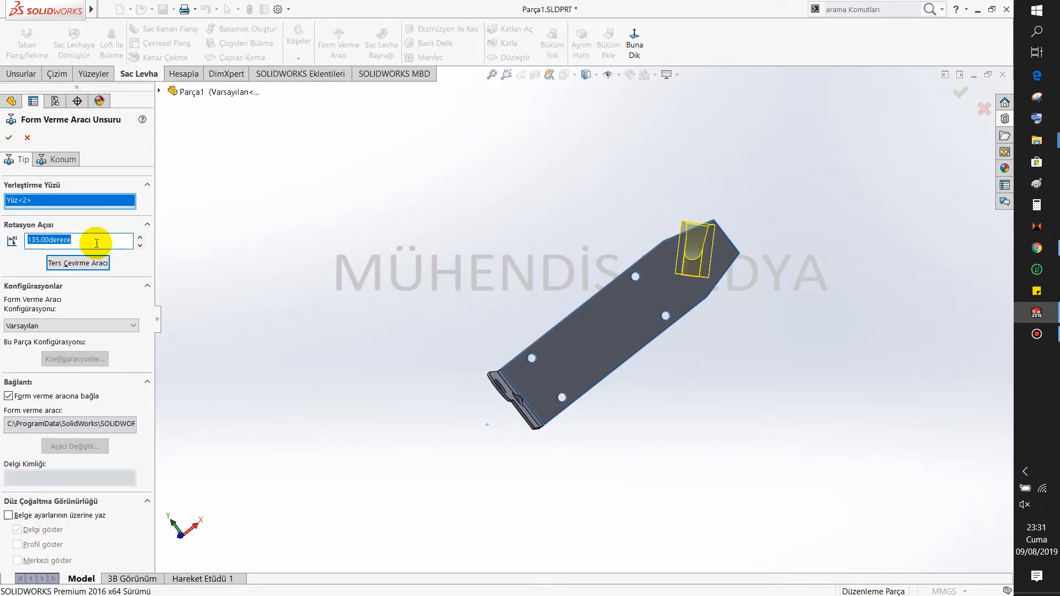
{"action": "type", "text": "18"}
{"action": "key", "text": "Tab"}
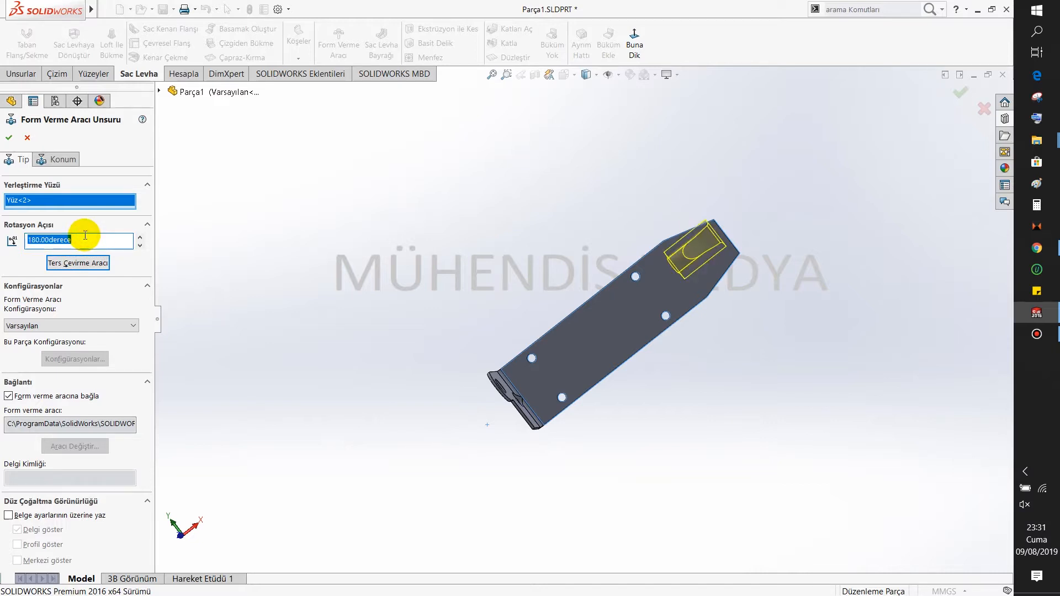
{"action": "type", "text": "0"}
{"action": "key", "text": "Tab"}
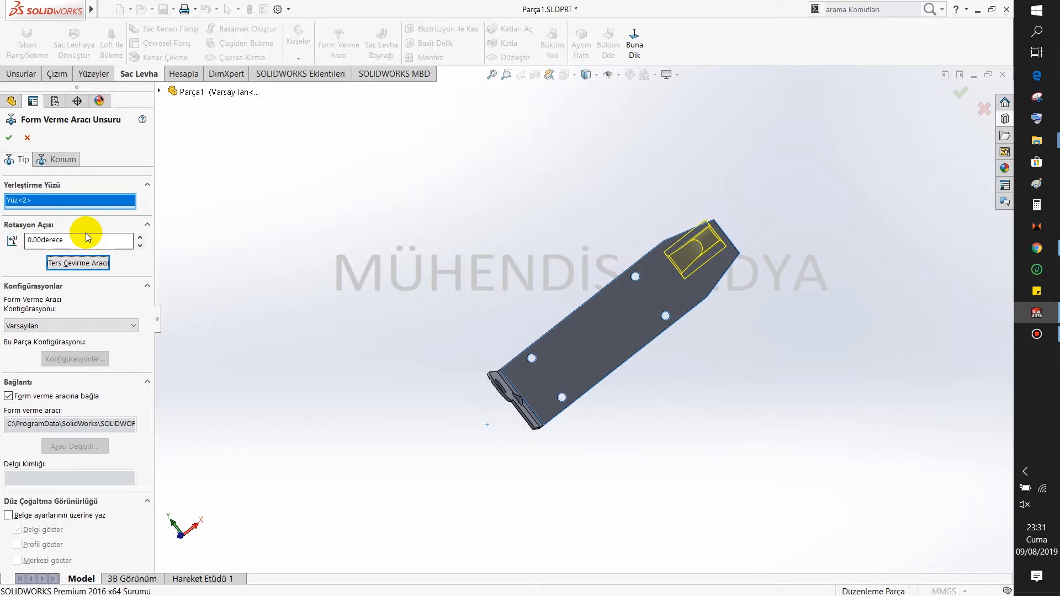
{"action": "left_click", "coordinate": [56, 160]}
{"action": "scroll", "coordinate": [618, 276], "scroll_direction": "down", "scroll_amount": 5}
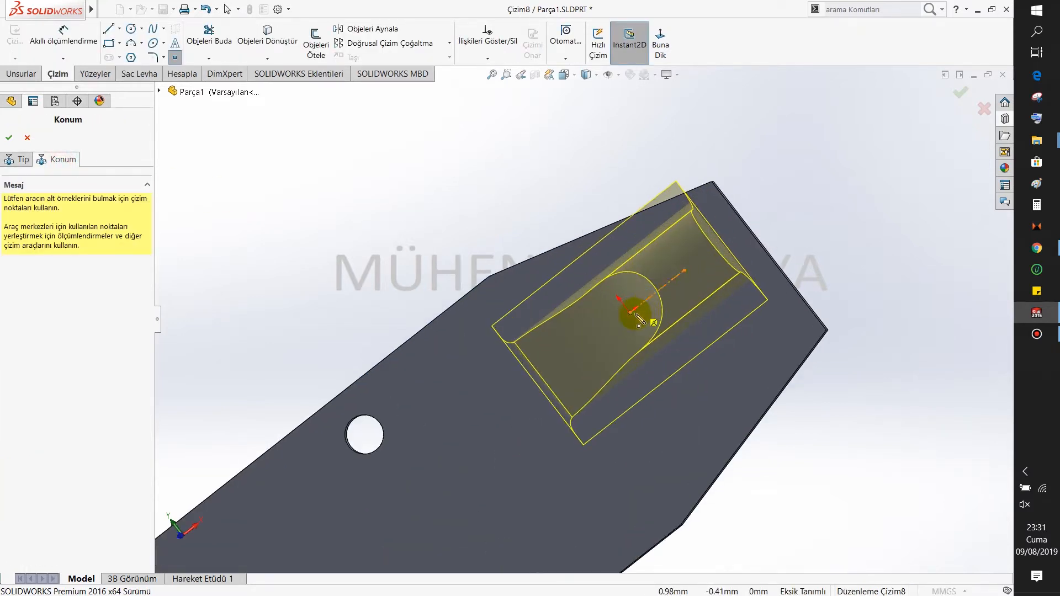
{"action": "left_click", "coordinate": [631, 314]}
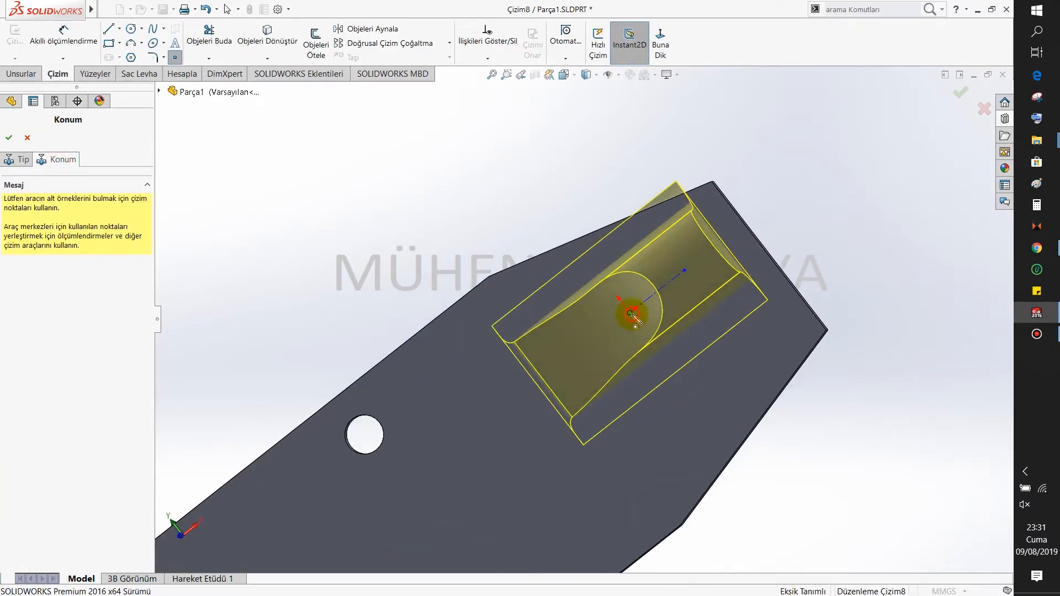
{"action": "left_click", "coordinate": [766, 252]}
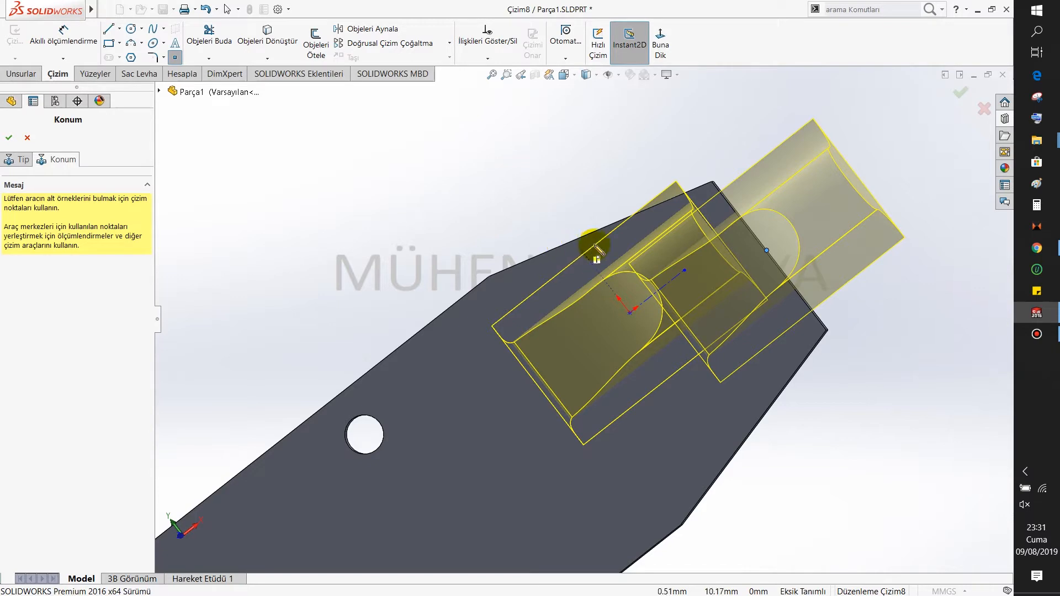
{"action": "key", "text": "Escape"}
{"action": "key", "text": "Escape"}
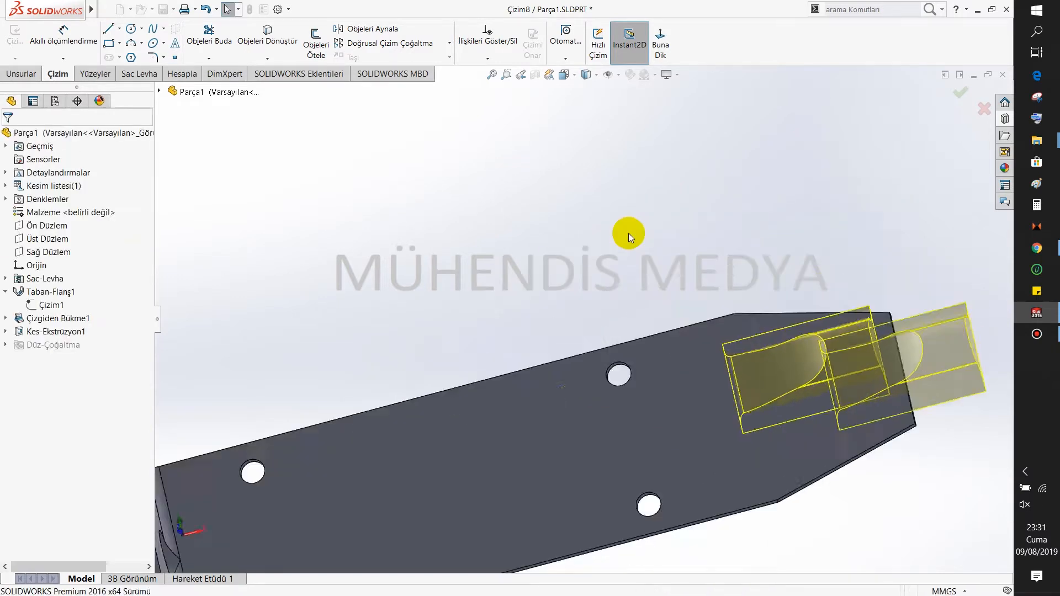
Place the Custom 3 forming tool on the plate's large flat face near the tapered end, flip it and set its rotation to 0 degrees
{"action": "left_click", "coordinate": [1005, 118]}
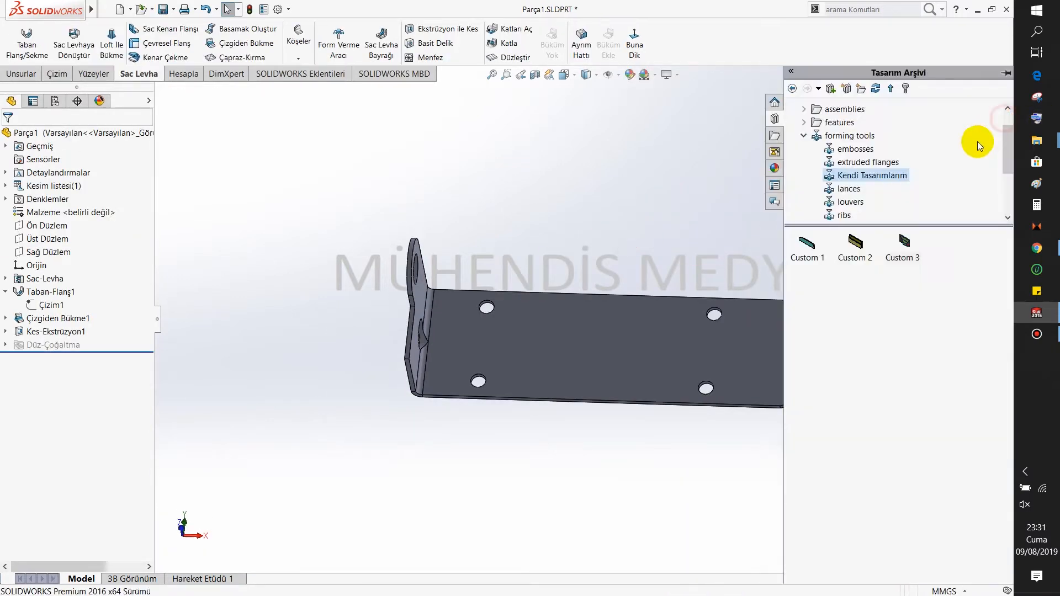
{"action": "left_click_drag", "start_coordinate": [902, 242], "coordinate": [760, 350]}
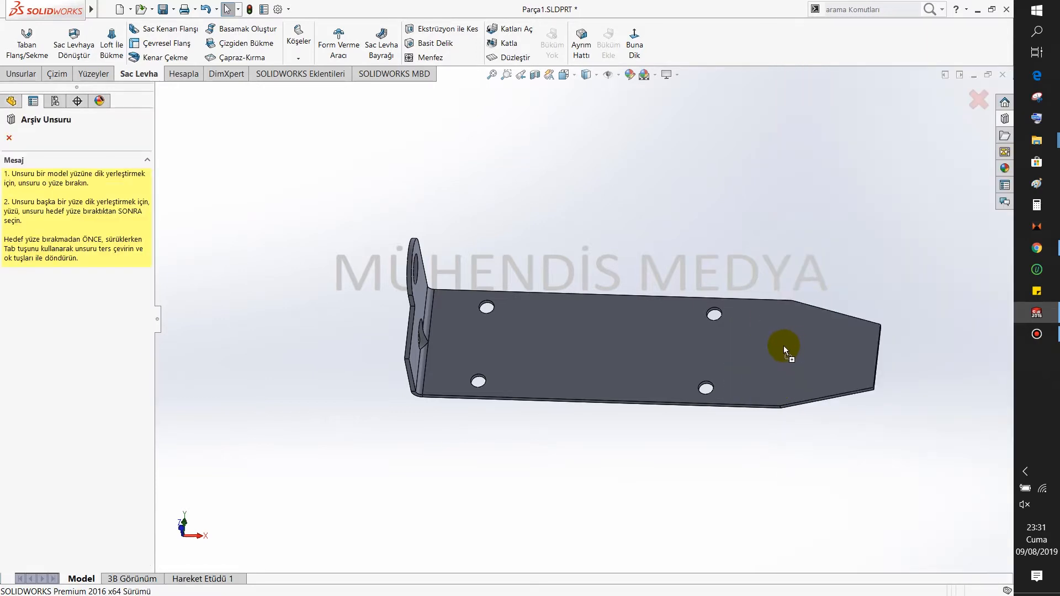
{"action": "left_click", "coordinate": [89, 263]}
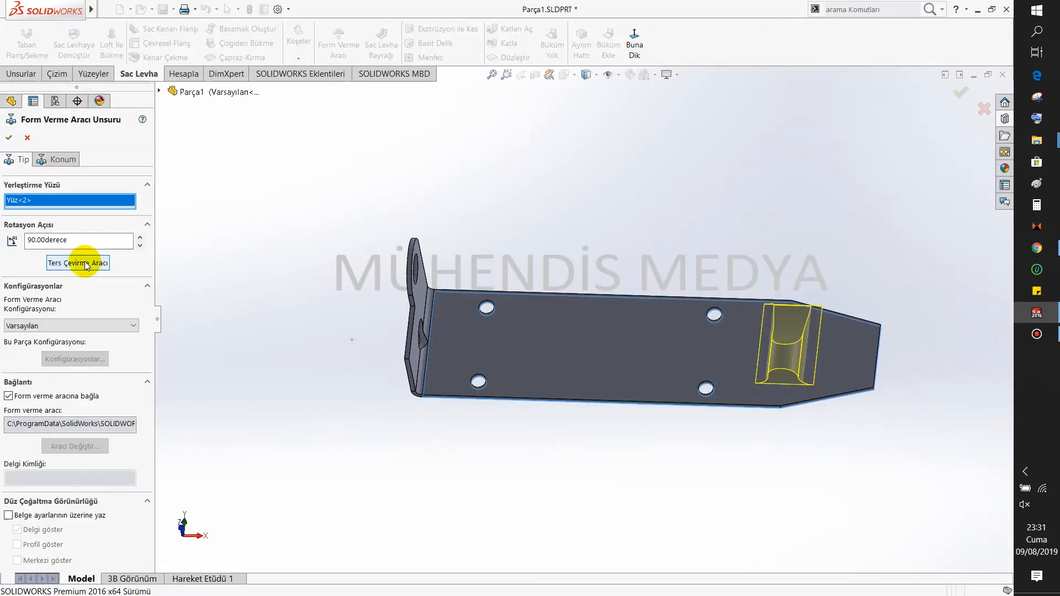
{"action": "double_click", "coordinate": [45, 244]}
{"action": "type", "text": "0"}
{"action": "key", "text": "Tab"}
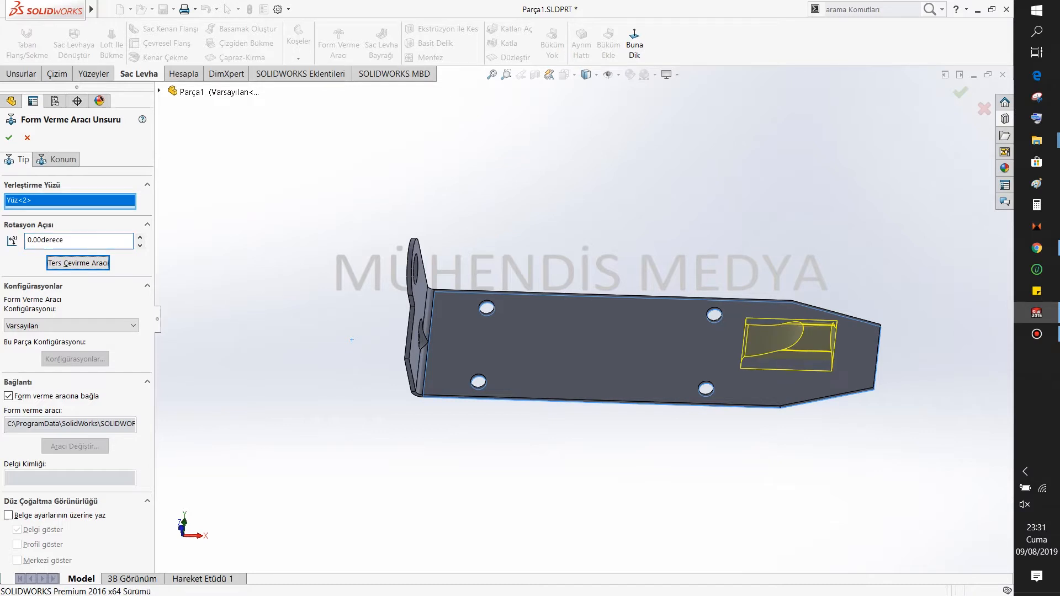
In the position sketch, dimension the tool's placement point 20 mm from the plate's short end edge
{"action": "left_click", "coordinate": [59, 159]}
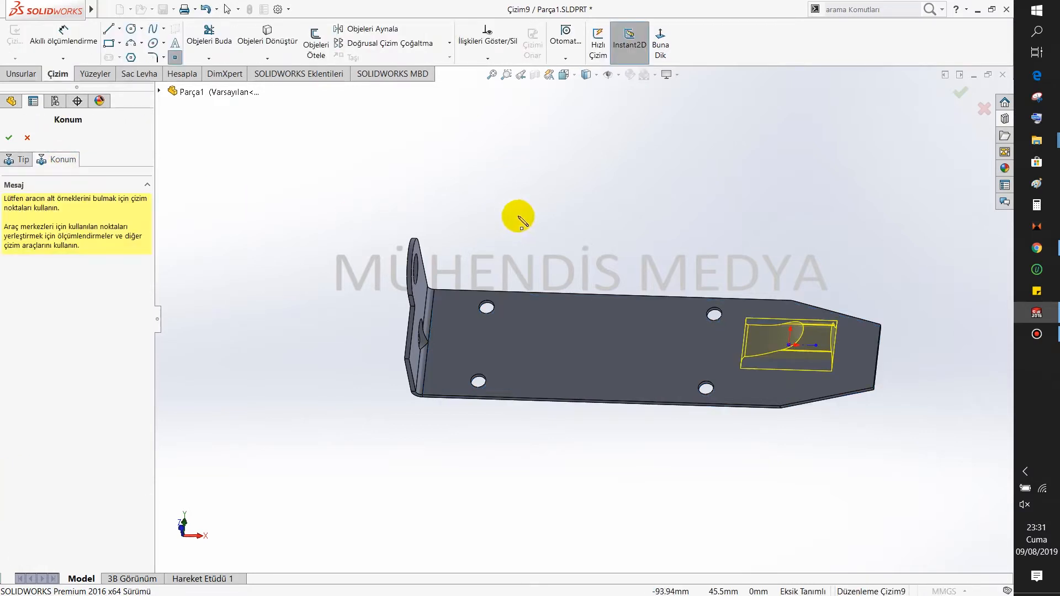
{"action": "scroll", "coordinate": [804, 265], "scroll_direction": "down", "scroll_amount": 3}
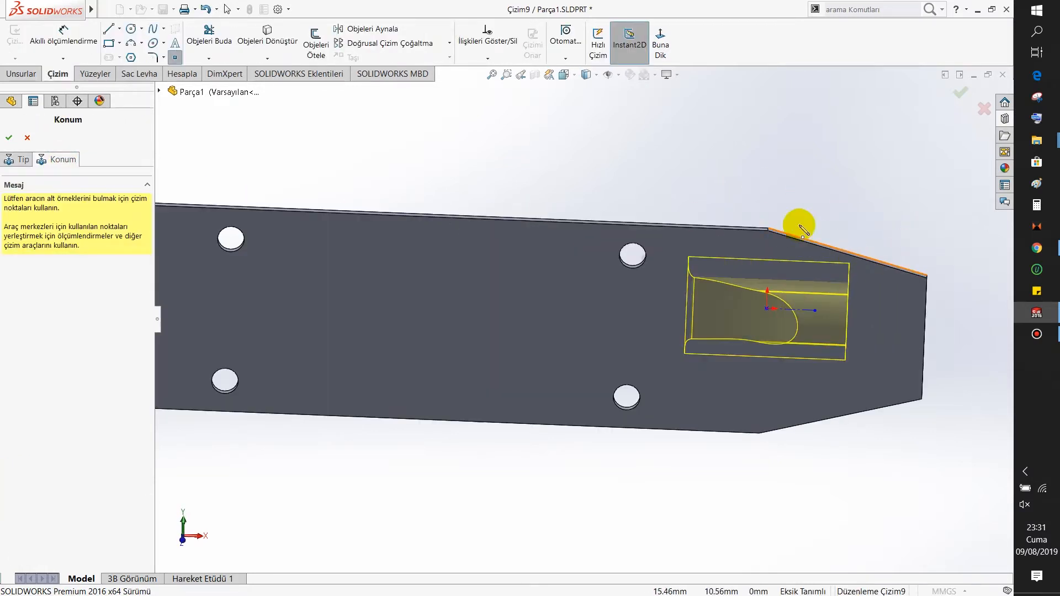
{"action": "left_click", "coordinate": [661, 53]}
{"action": "scroll", "coordinate": [772, 284], "scroll_direction": "down", "scroll_amount": 3}
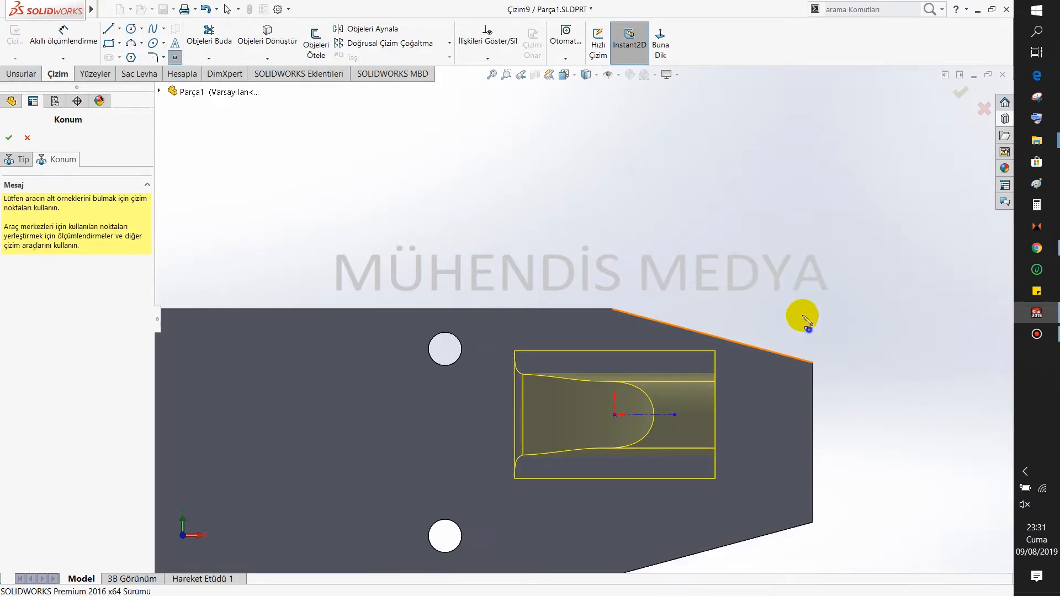
{"action": "right_click_drag", "start_coordinate": [802, 316], "coordinate": [802, 282]}
{"action": "left_click", "coordinate": [616, 415]}
{"action": "left_click", "coordinate": [811, 429]}
{"action": "left_click", "coordinate": [751, 269]}
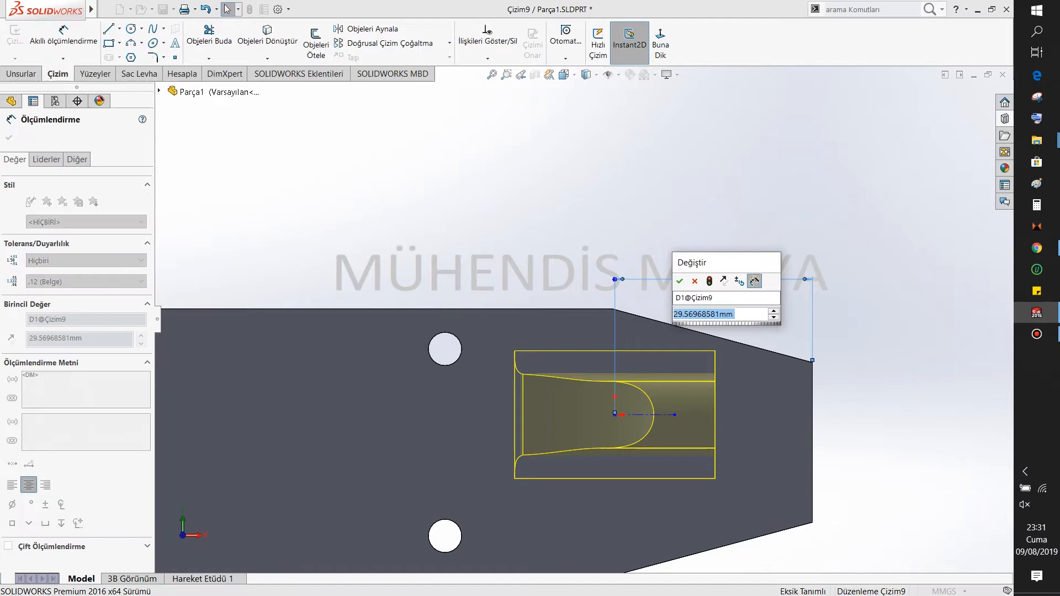
{"action": "type", "text": "20"}
{"action": "key", "text": "Return"}
Set the distance between the placement point and the short end edge to 15 mm
{"action": "left_click", "coordinate": [755, 272]}
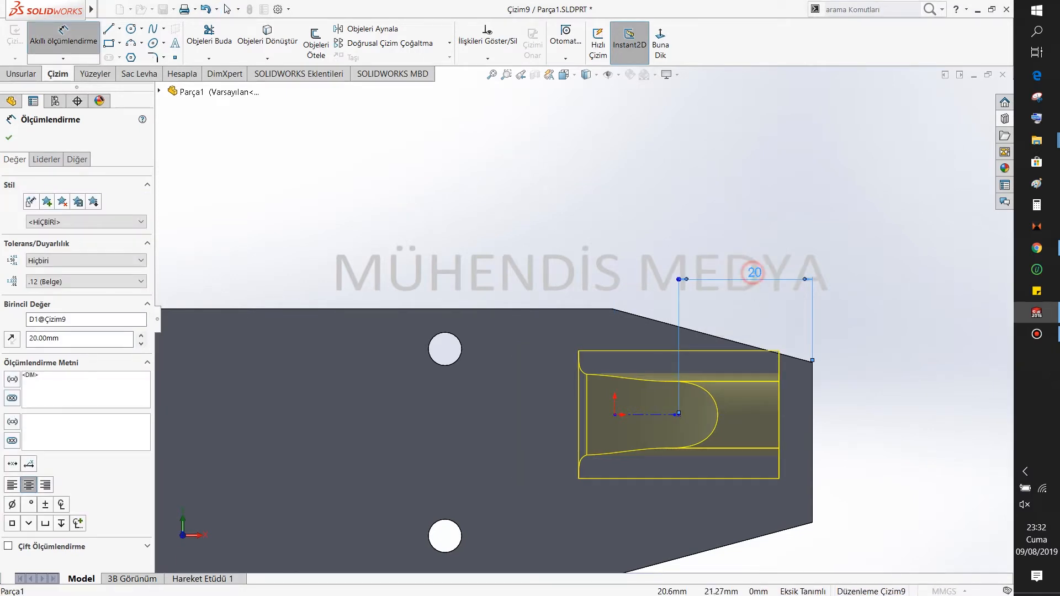
{"action": "type", "text": "4"}
{"action": "key", "text": "Return"}
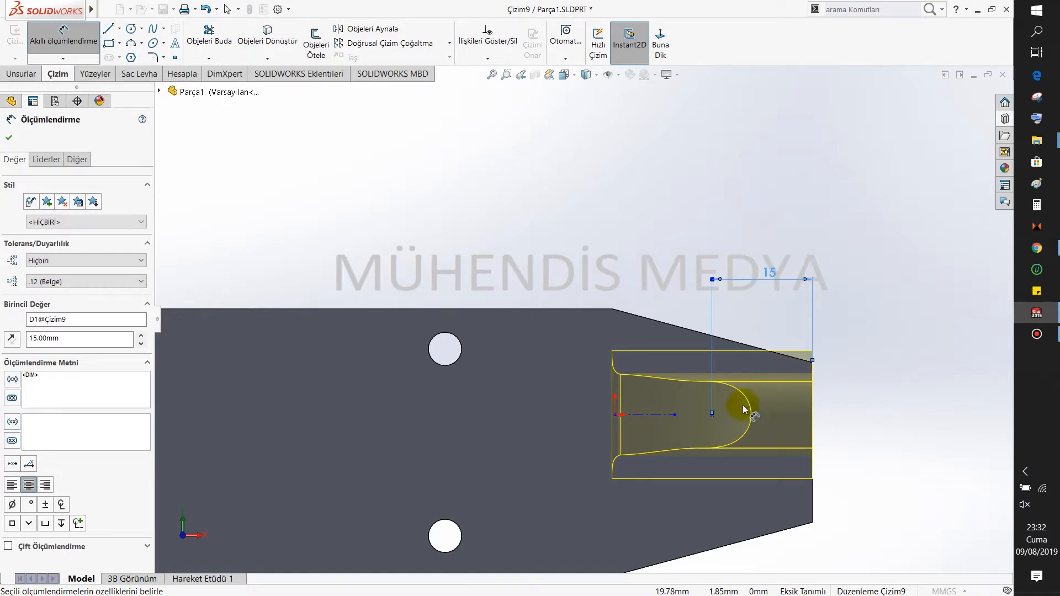
Dimension the placement point 20 mm from the plate's long side edge and finish the forming tool feature
{"action": "left_click", "coordinate": [712, 414]}
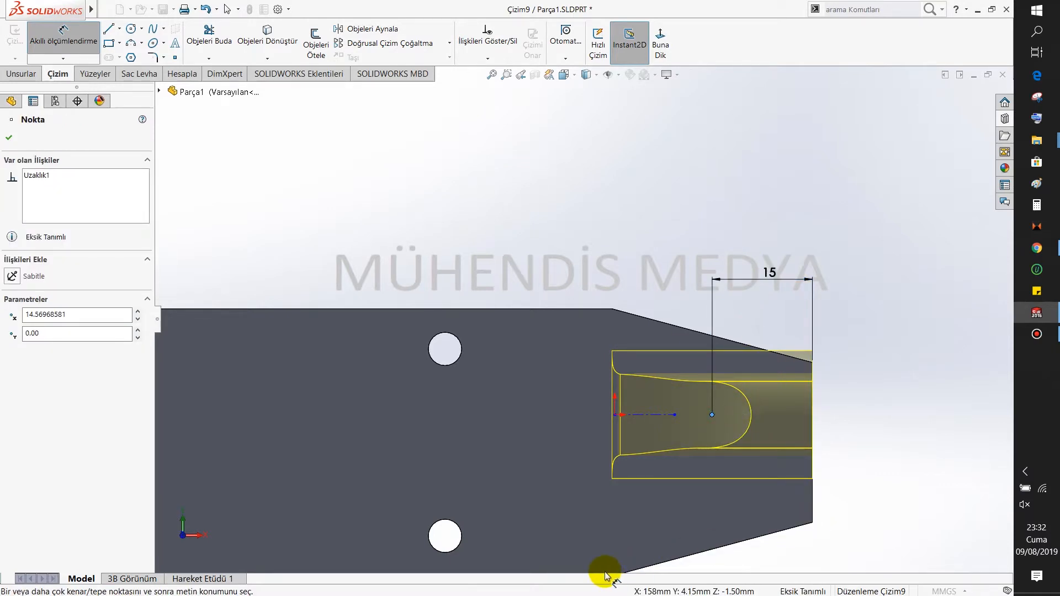
{"action": "scroll", "coordinate": [584, 323], "scroll_direction": "up", "scroll_amount": 3}
{"action": "left_click", "coordinate": [603, 312]}
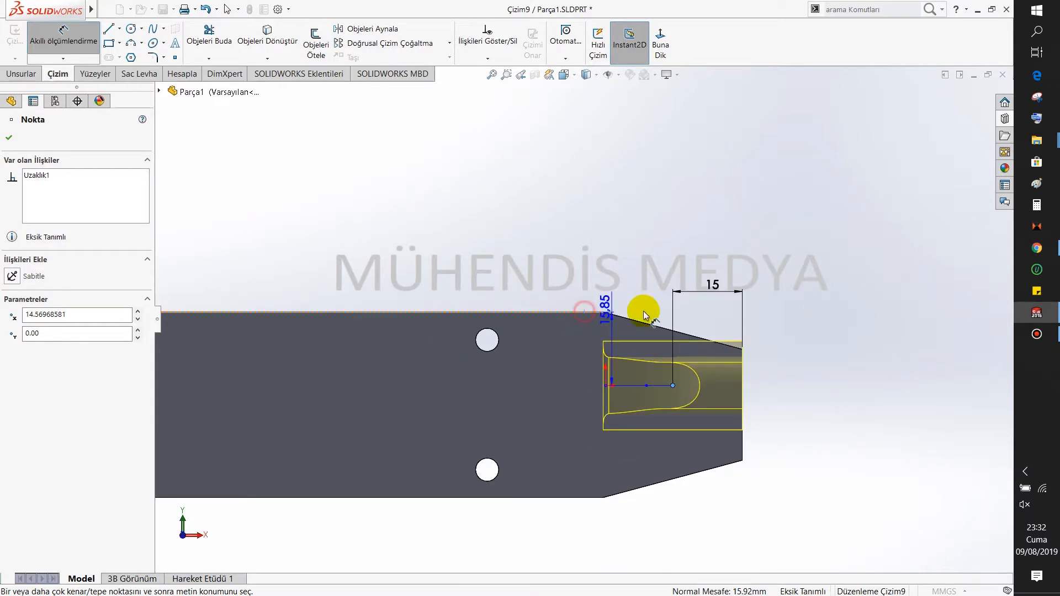
{"action": "left_click", "coordinate": [819, 333]}
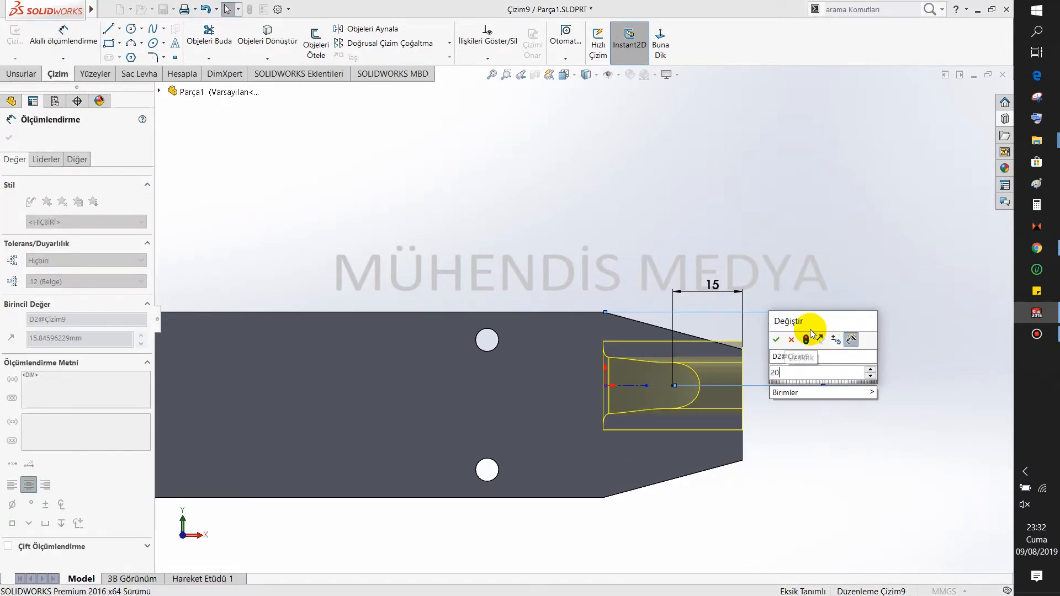
{"action": "type", "text": "20"}
{"action": "key", "text": "Return"}
{"action": "scroll", "coordinate": [751, 415], "scroll_direction": "down", "scroll_amount": 2}
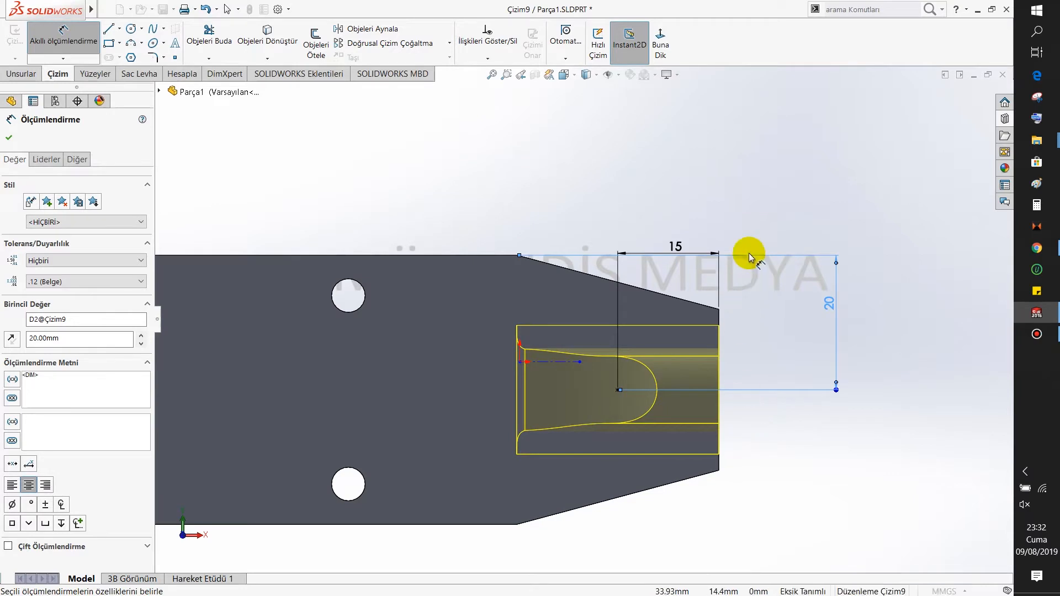
{"action": "left_click", "coordinate": [754, 190]}
{"action": "left_click", "coordinate": [962, 98]}
Inspect the formed rib at the tapered end and measure between the bracket's lower bend corner and the tapered end corner
{"action": "scroll", "coordinate": [531, 408], "scroll_direction": "up", "scroll_amount": 2}
{"action": "middle_click_drag", "start_coordinate": [531, 408], "coordinate": [441, 458]}
{"action": "scroll", "coordinate": [483, 493], "scroll_direction": "down", "scroll_amount": 5}
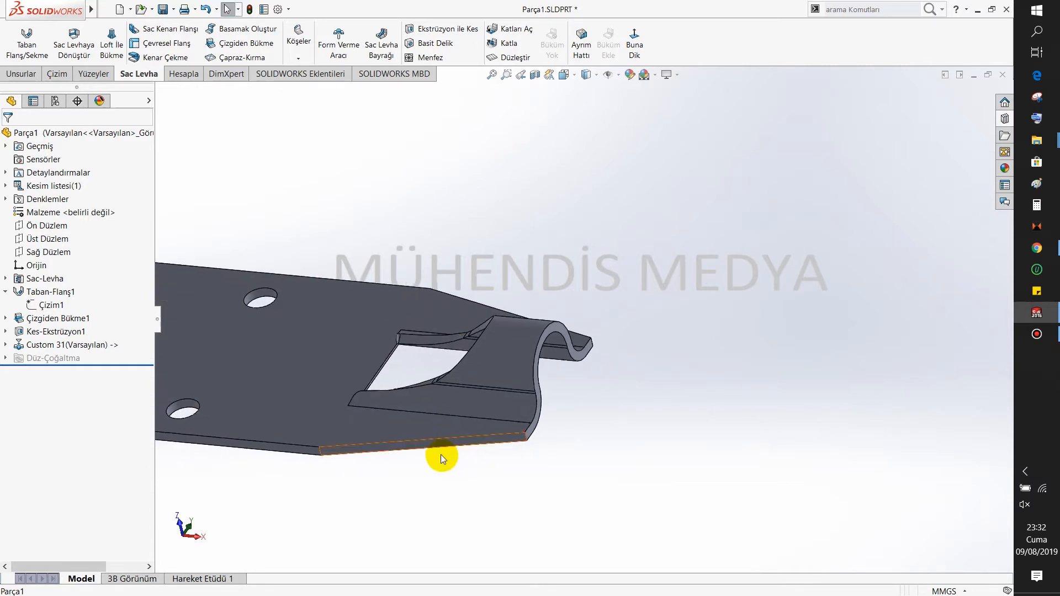
{"action": "key", "text": "ctrl+1"}
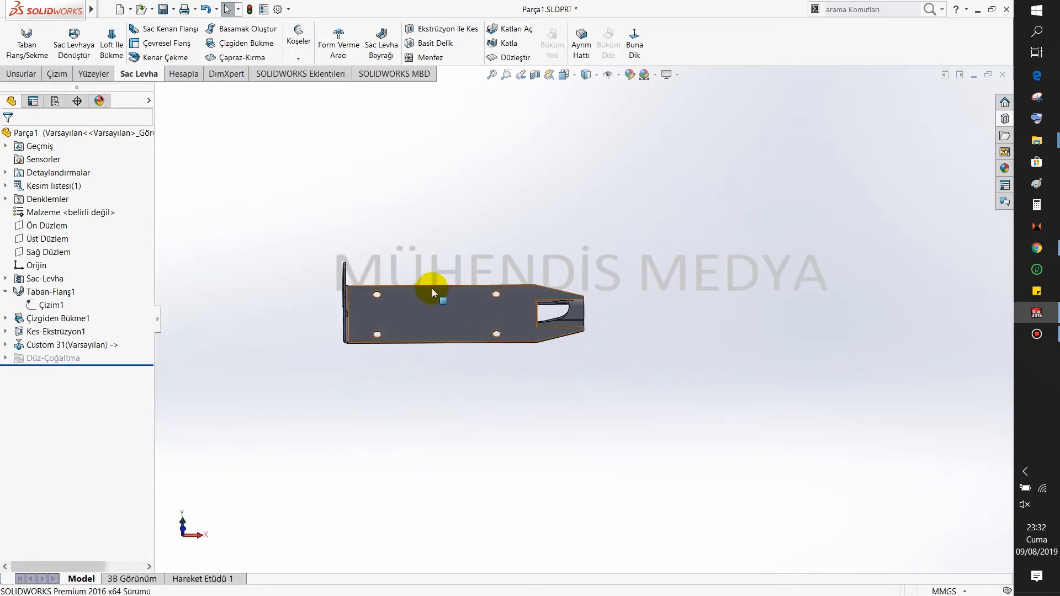
{"action": "middle_click_drag", "start_coordinate": [355, 296], "coordinate": [379, 265]}
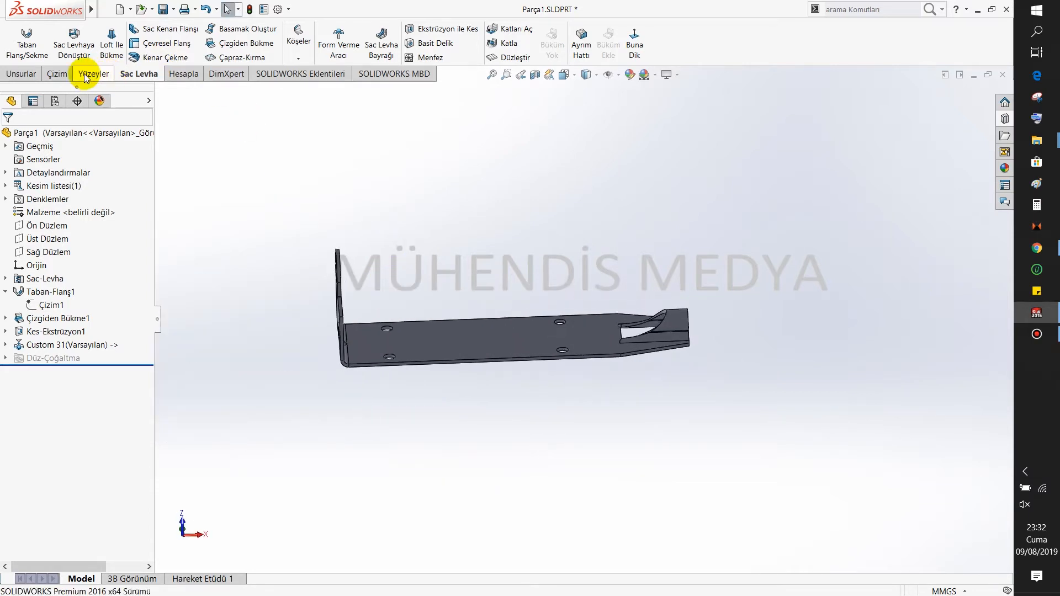
{"action": "left_click", "coordinate": [181, 75]}
{"action": "left_click", "coordinate": [71, 39]}
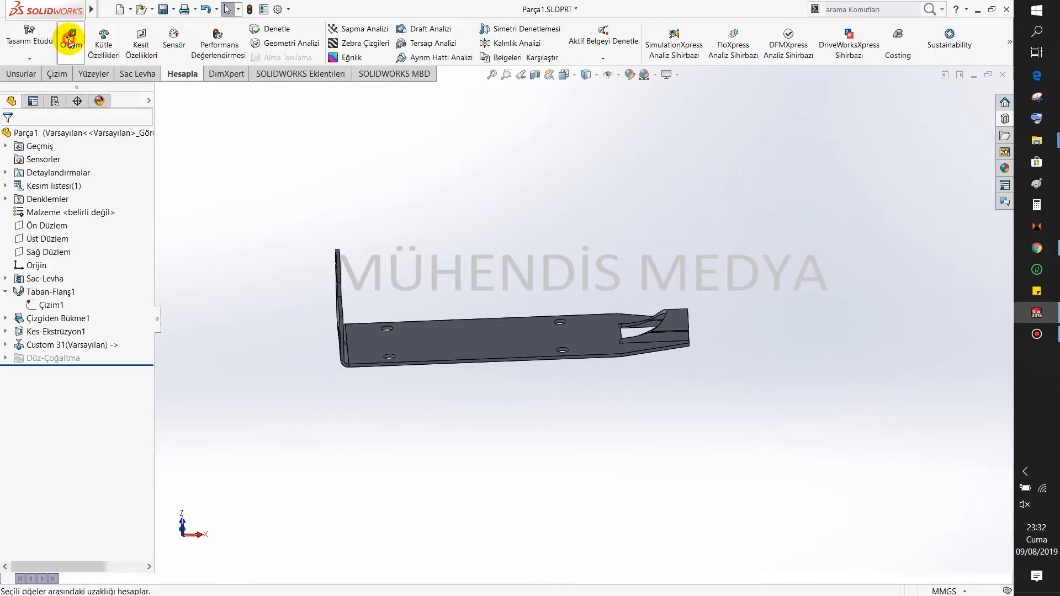
{"action": "left_click", "coordinate": [348, 364]}
{"action": "left_click", "coordinate": [688, 344]}
{"action": "scroll", "coordinate": [517, 380], "scroll_direction": "down", "scroll_amount": 3}
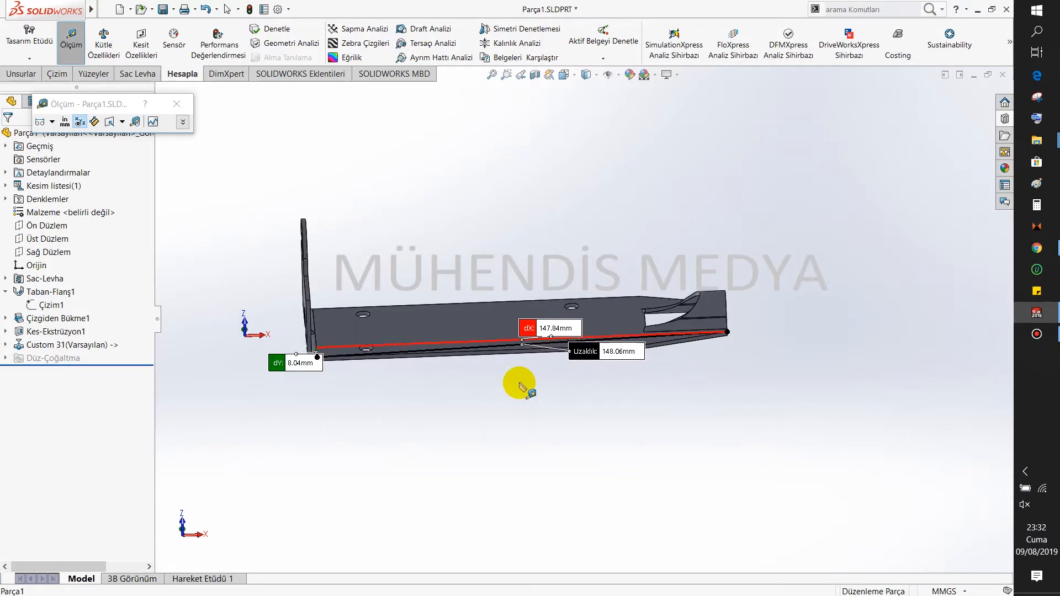
{"action": "key", "text": "Escape"}
{"action": "middle_click_drag", "start_coordinate": [515, 378], "coordinate": [552, 326]}
Create a new part document and start a sketch on the Ön Düzlem (Front Plane)
{"action": "left_click", "coordinate": [120, 9]}
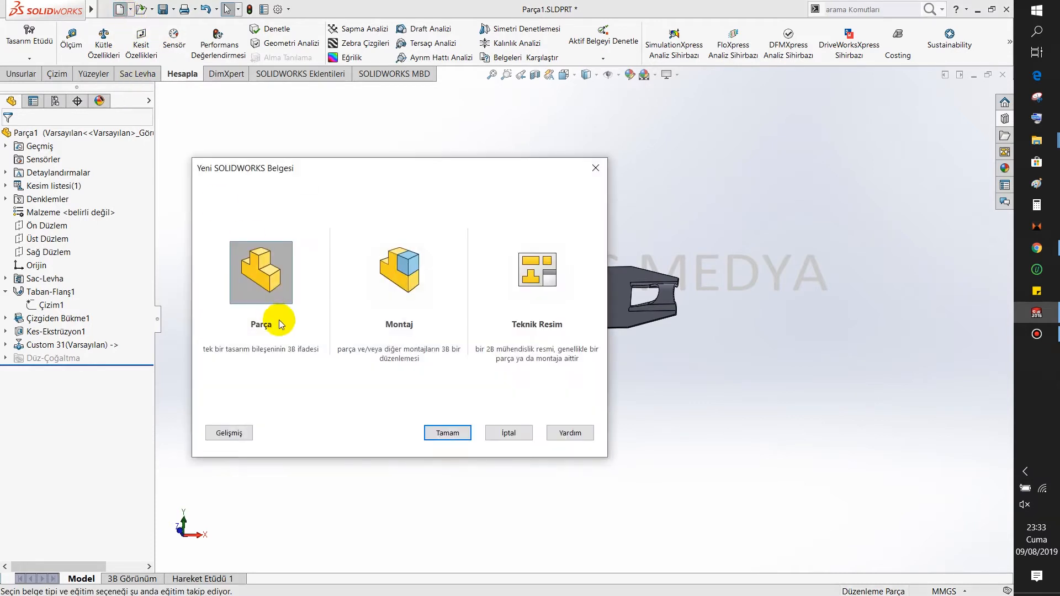
{"action": "double_click", "coordinate": [256, 271]}
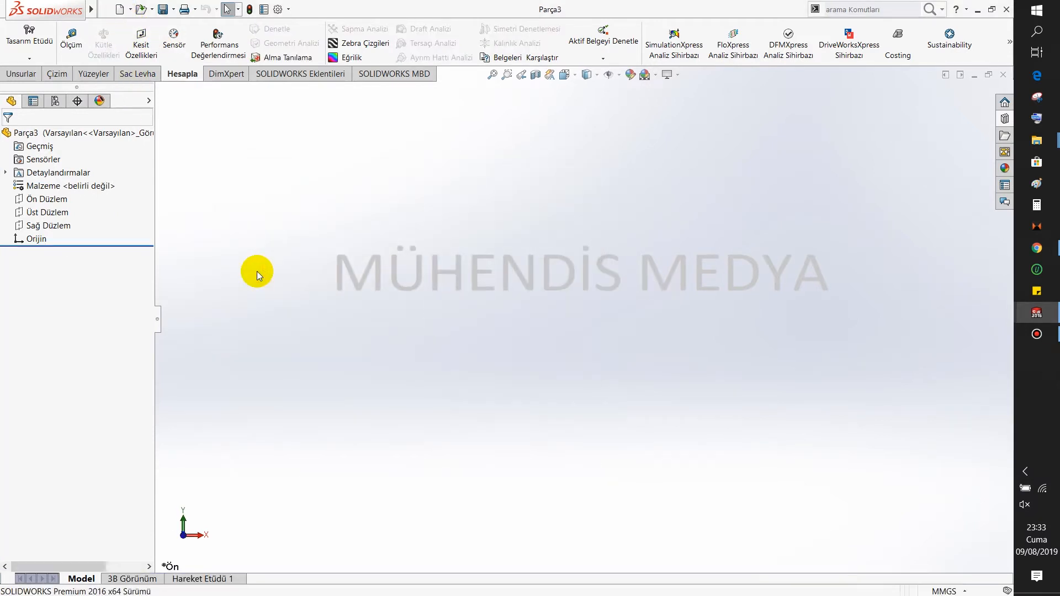
{"action": "left_click", "coordinate": [44, 198]}
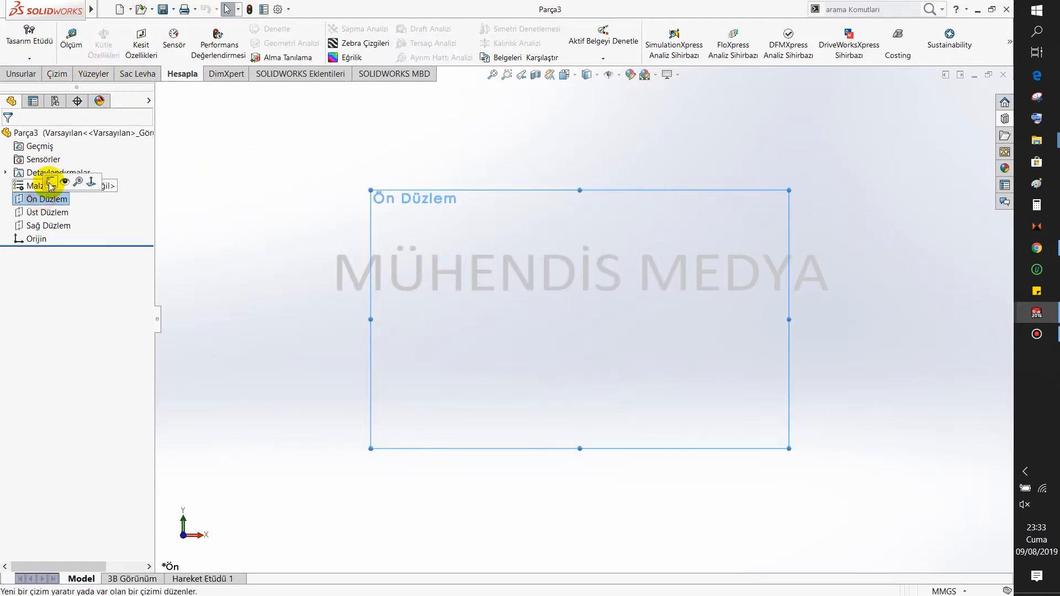
{"action": "left_click", "coordinate": [77, 180]}
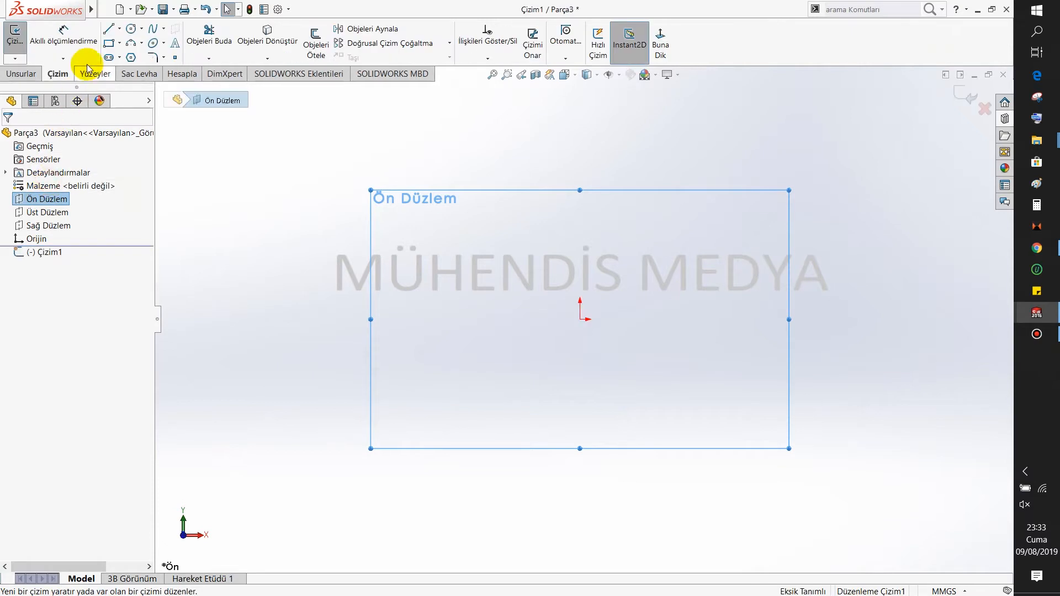
From the origin, sketch a horizontal line about 79 mm long, a 90-degree tangent arc of about 11 mm radius and a downward vertical line about 34 mm long
{"action": "left_click", "coordinate": [107, 30]}
{"action": "left_click", "coordinate": [580, 319]}
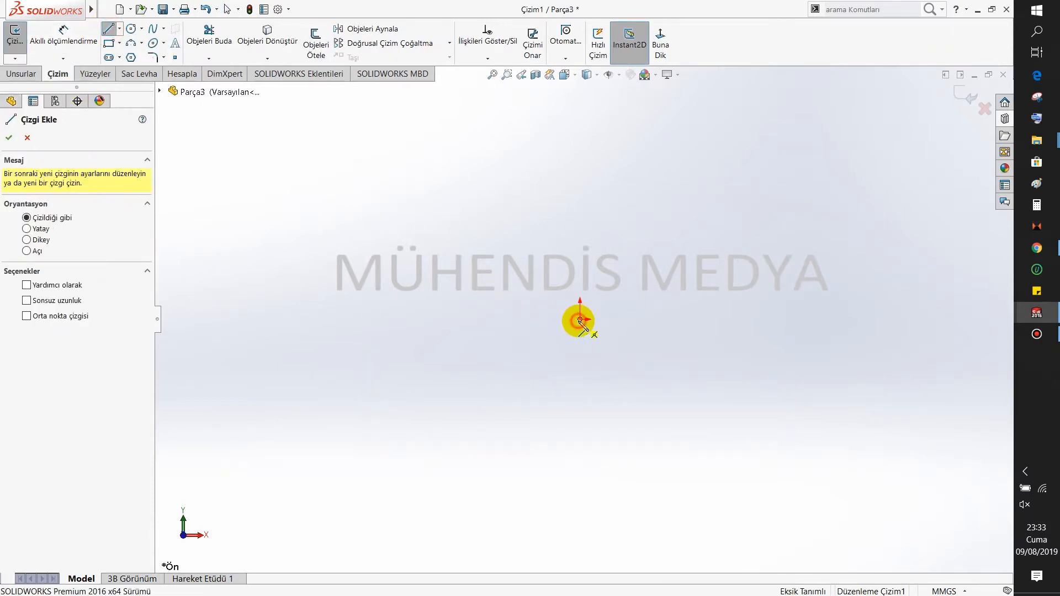
{"action": "left_click", "coordinate": [393, 319]}
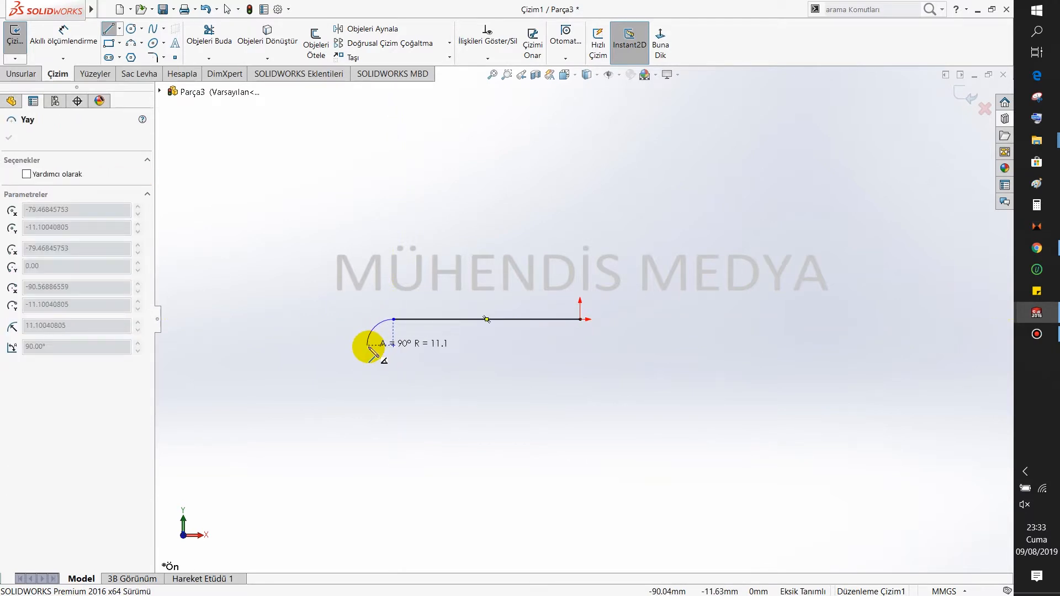
{"action": "left_click", "coordinate": [368, 345]}
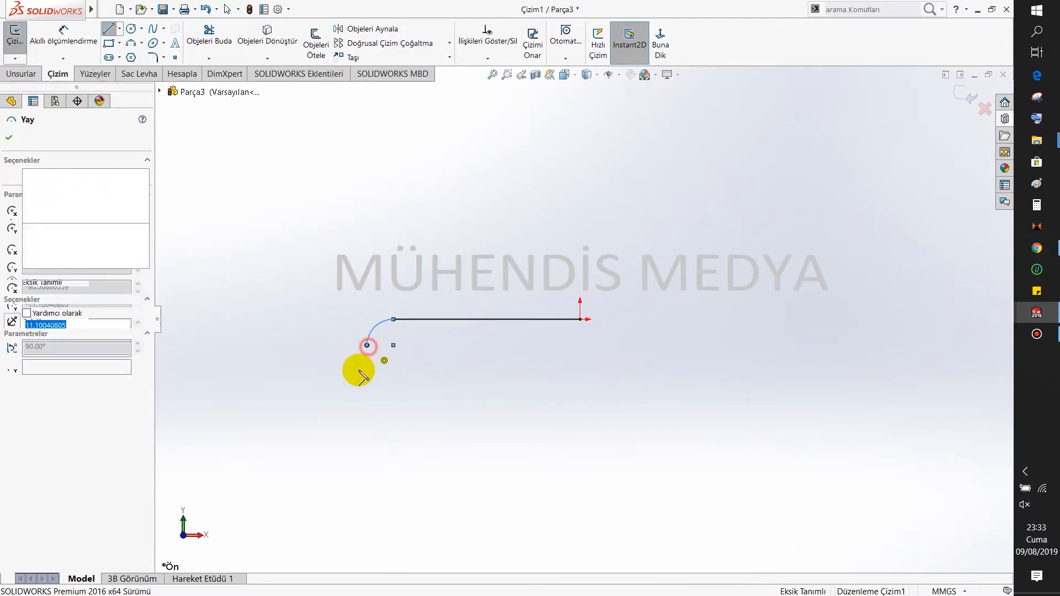
{"action": "left_click", "coordinate": [368, 426]}
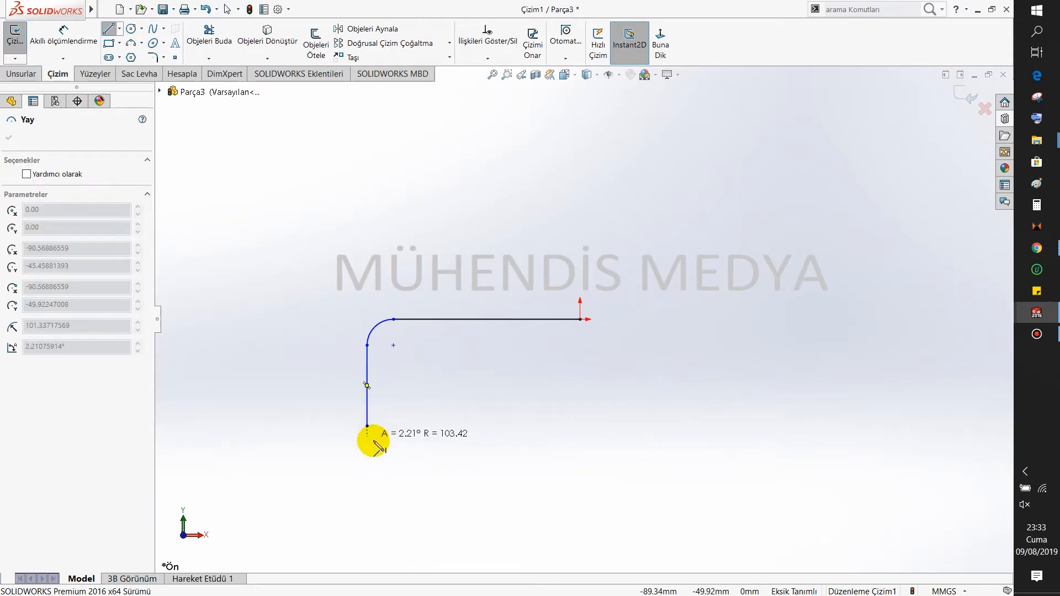
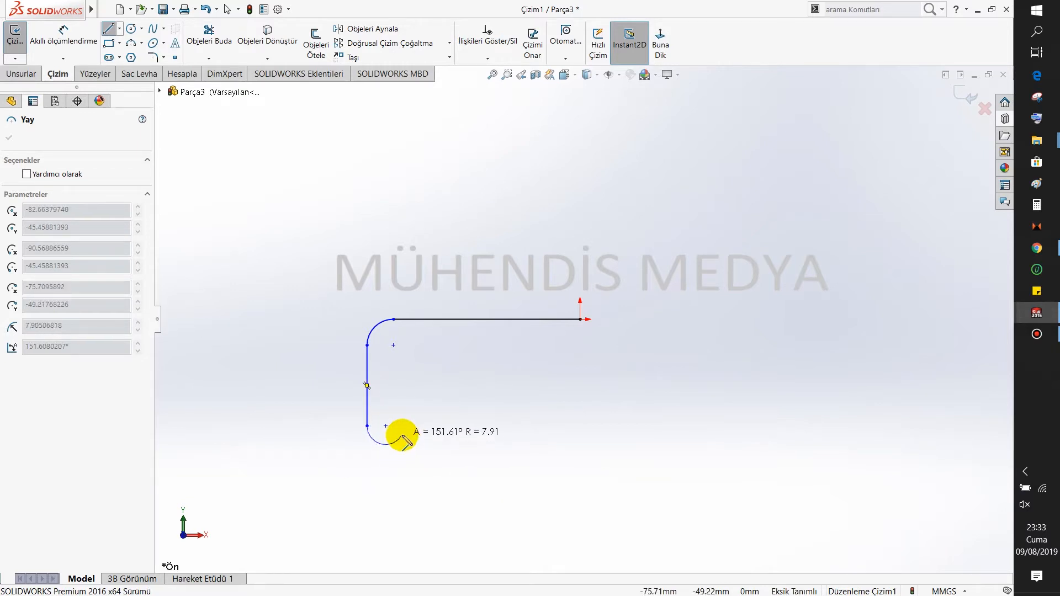
Finish the profile with a tangent arc of about 8 mm radius and a slanted line rising inside the hook
{"action": "left_click", "coordinate": [402, 435]}
{"action": "left_click", "coordinate": [424, 395]}
{"action": "key", "text": "Escape"}
{"action": "key", "text": "Escape"}
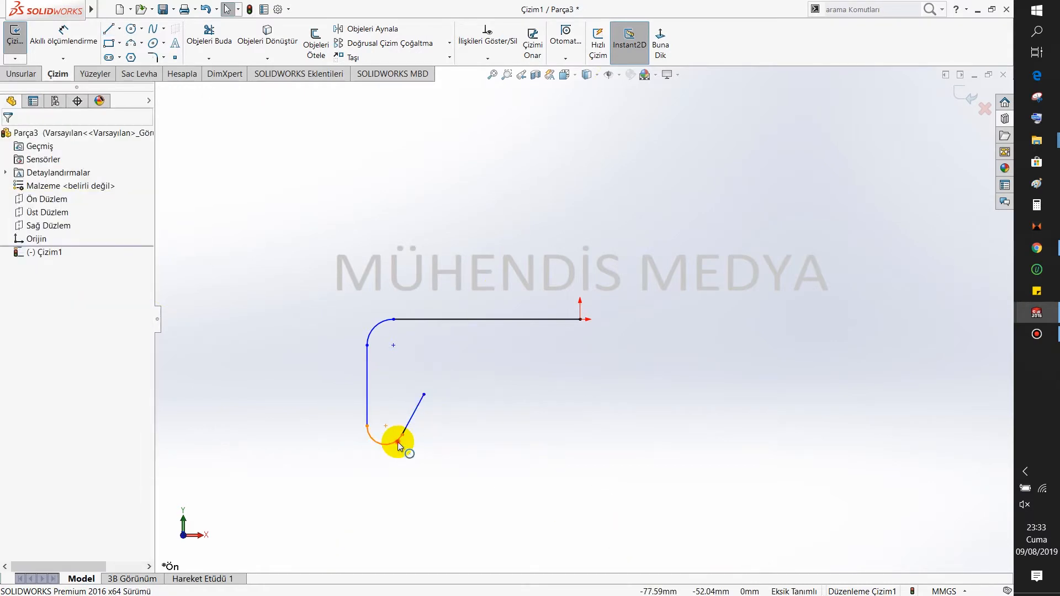
{"action": "left_click", "coordinate": [398, 442]}
{"action": "left_click", "coordinate": [409, 428], "text": "ctrl"}
{"action": "key", "text": "Escape"}
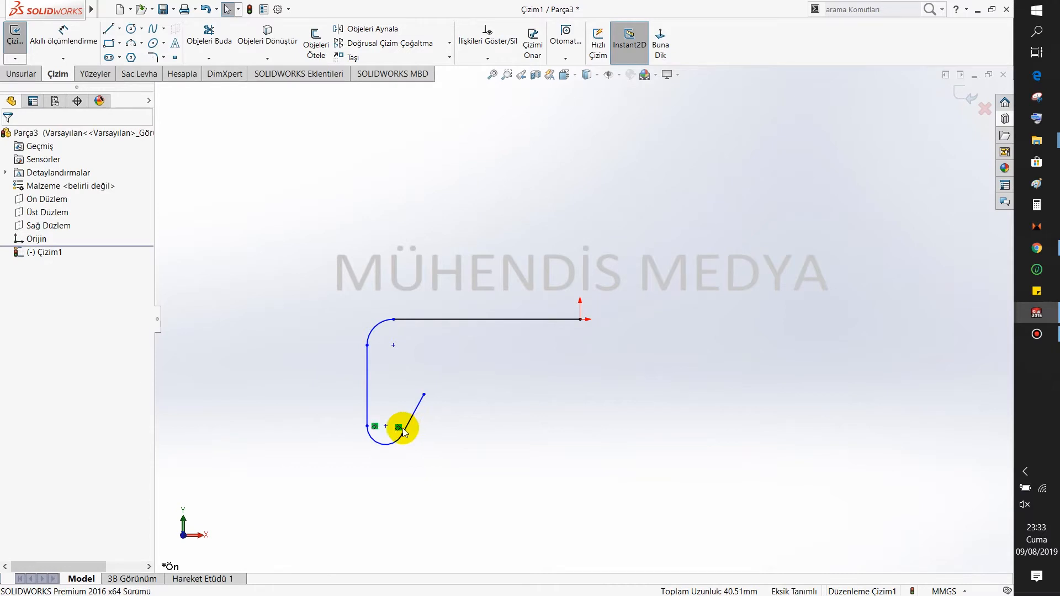
Dimension the long horizontal line at 180 mm
{"action": "right_click_drag", "start_coordinate": [486, 383], "coordinate": [484, 353]}
{"action": "left_click", "coordinate": [474, 319]}
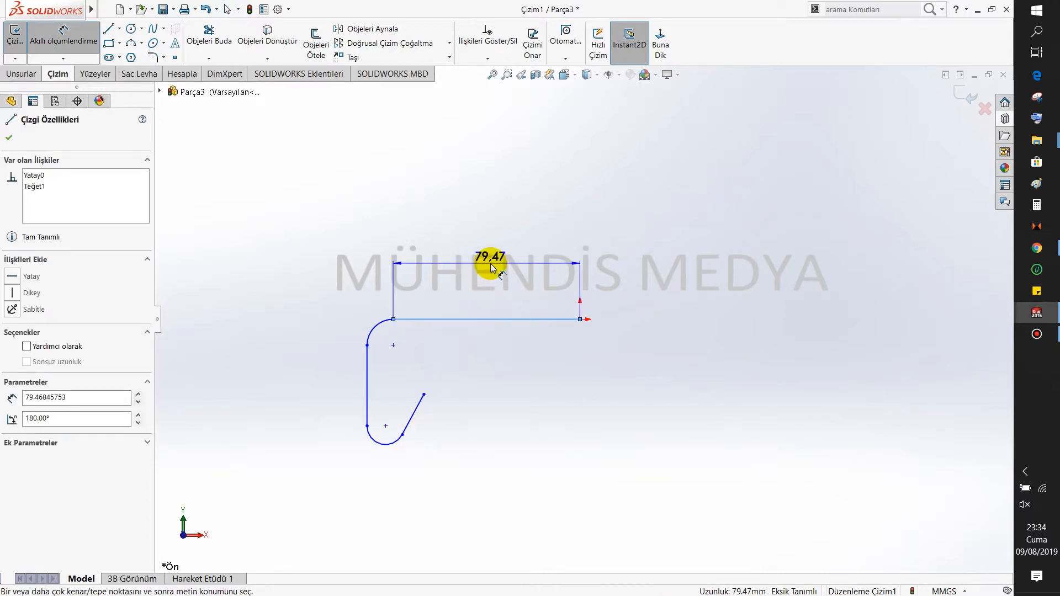
{"action": "left_click", "coordinate": [490, 269]}
{"action": "type", "text": "180"}
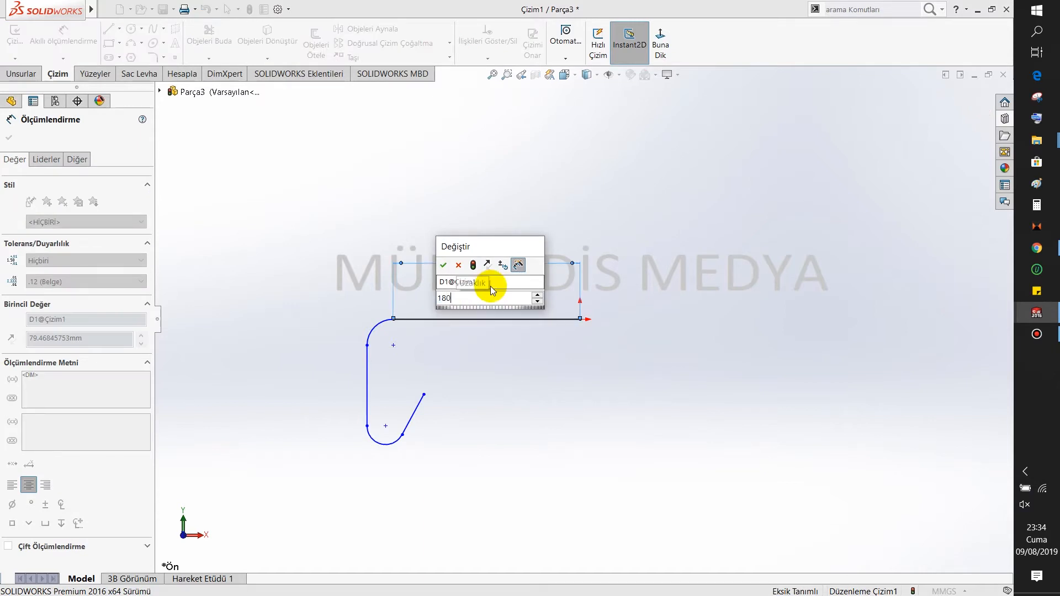
{"action": "key", "text": "Return"}
Dimension the upper corner arc's radius at 5 mm and change it to 10 mm
{"action": "left_click", "coordinate": [379, 329]}
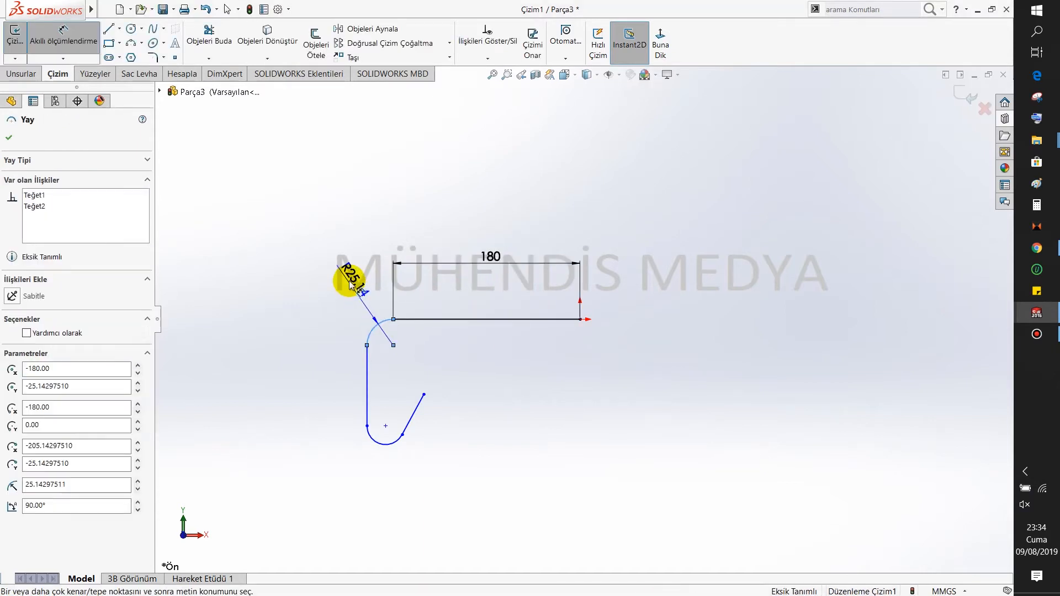
{"action": "left_click", "coordinate": [350, 283]}
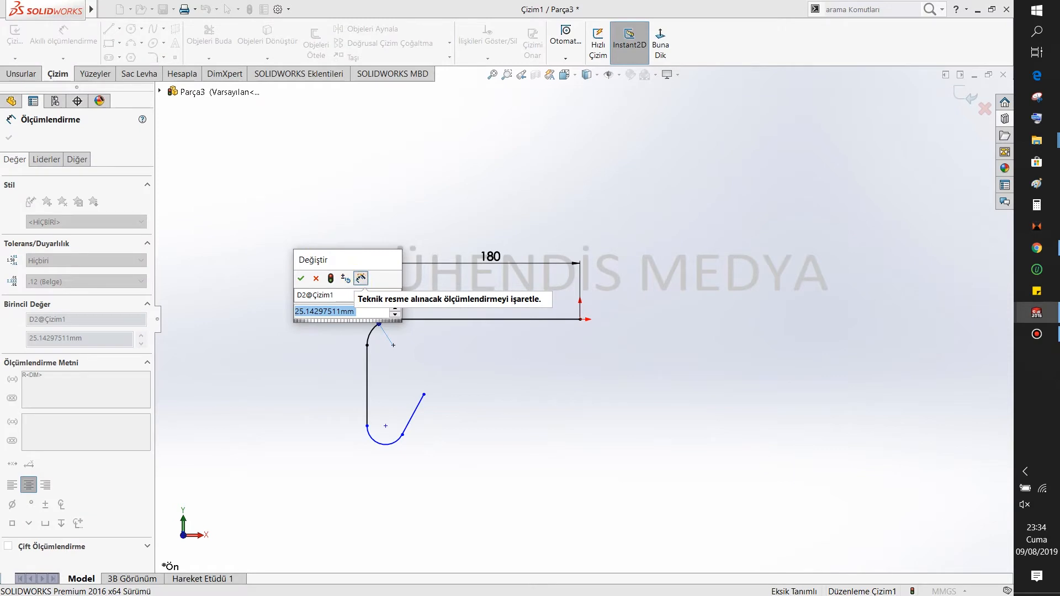
{"action": "type", "text": "5"}
{"action": "key", "text": "Return"}
{"action": "double_click", "coordinate": [364, 270]}
{"action": "type", "text": "10"}
{"action": "key", "text": "Return"}
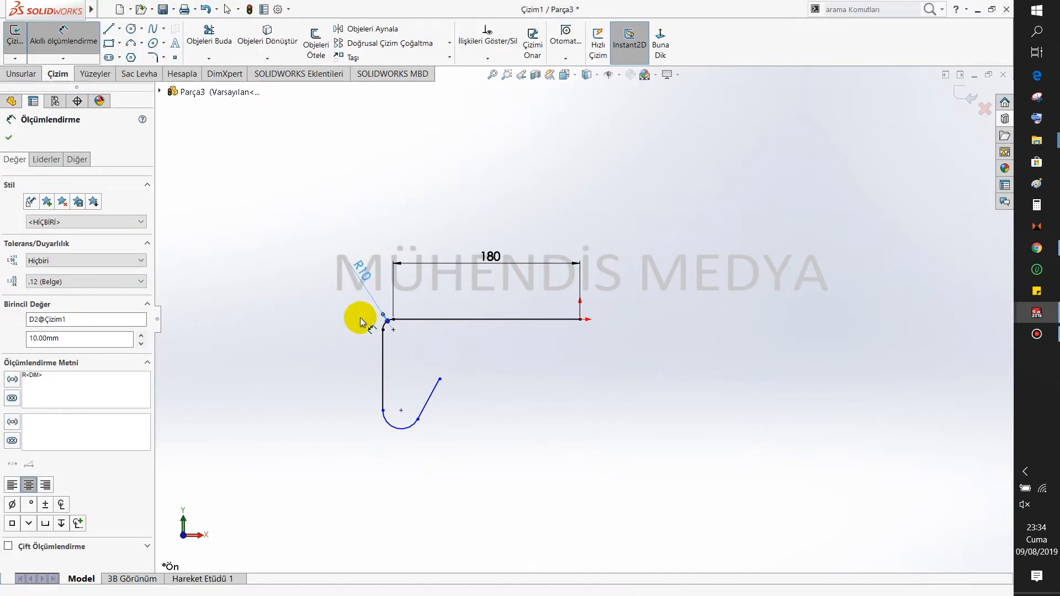
Dimension the short vertical line at 20 mm
{"action": "left_click", "coordinate": [384, 368]}
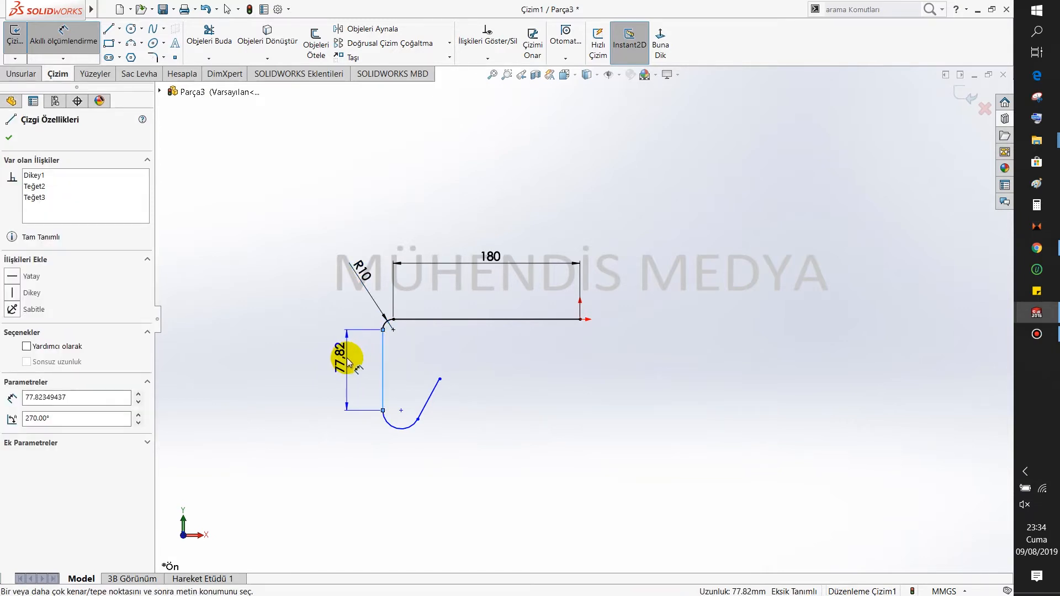
{"action": "left_click", "coordinate": [349, 361]}
{"action": "type", "text": "20"}
{"action": "key", "text": "Return"}
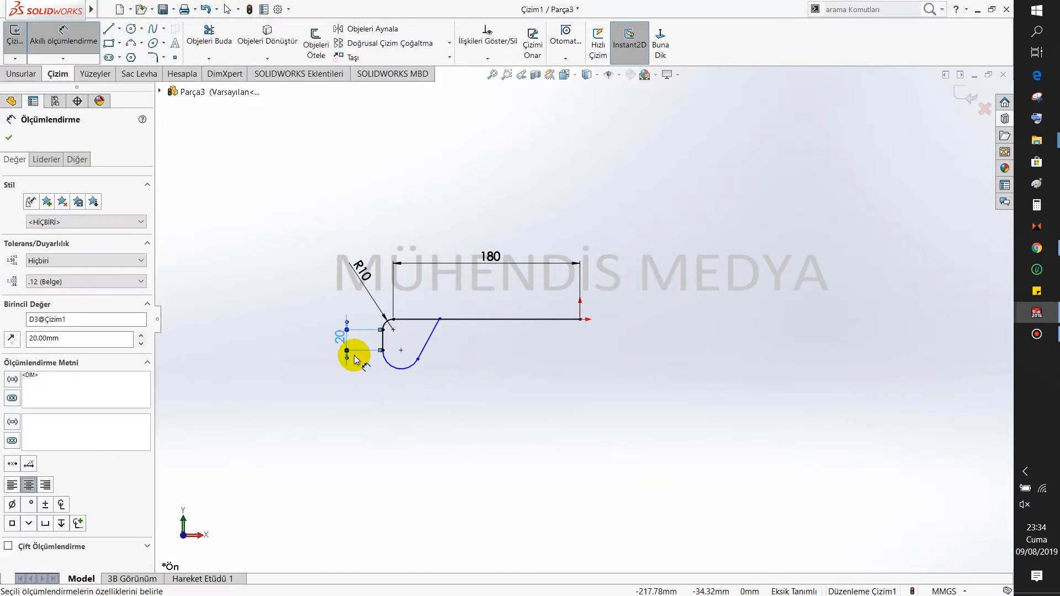
Dimension the lower arc's radius at 10 mm and change it to 5 mm
{"action": "scroll", "coordinate": [414, 334], "scroll_direction": "down", "scroll_amount": 2}
{"action": "scroll", "coordinate": [436, 320], "scroll_direction": "down", "scroll_amount": 1}
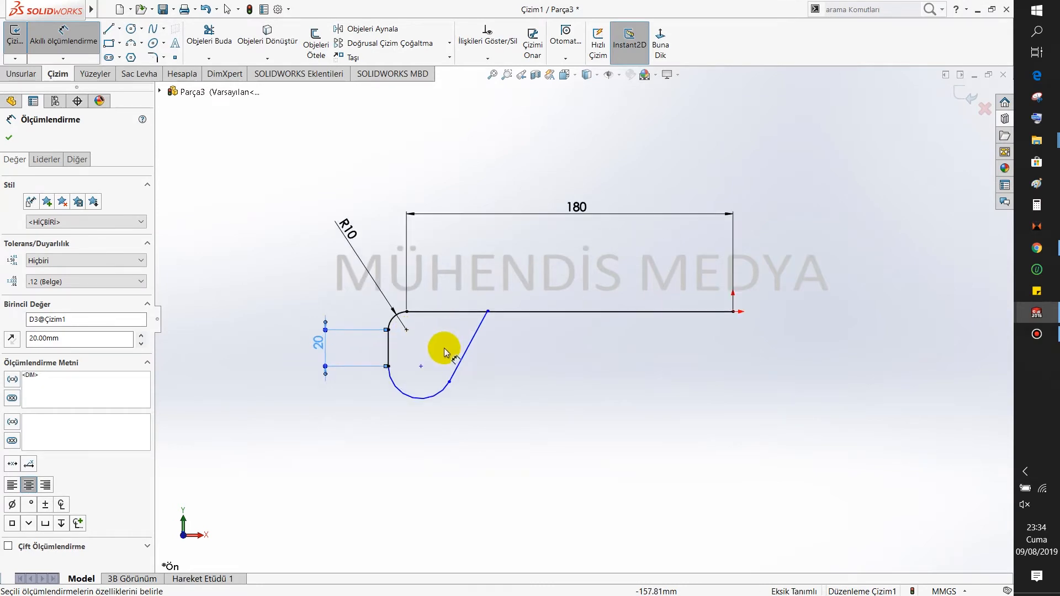
{"action": "left_click", "coordinate": [412, 399]}
{"action": "left_click", "coordinate": [366, 420]}
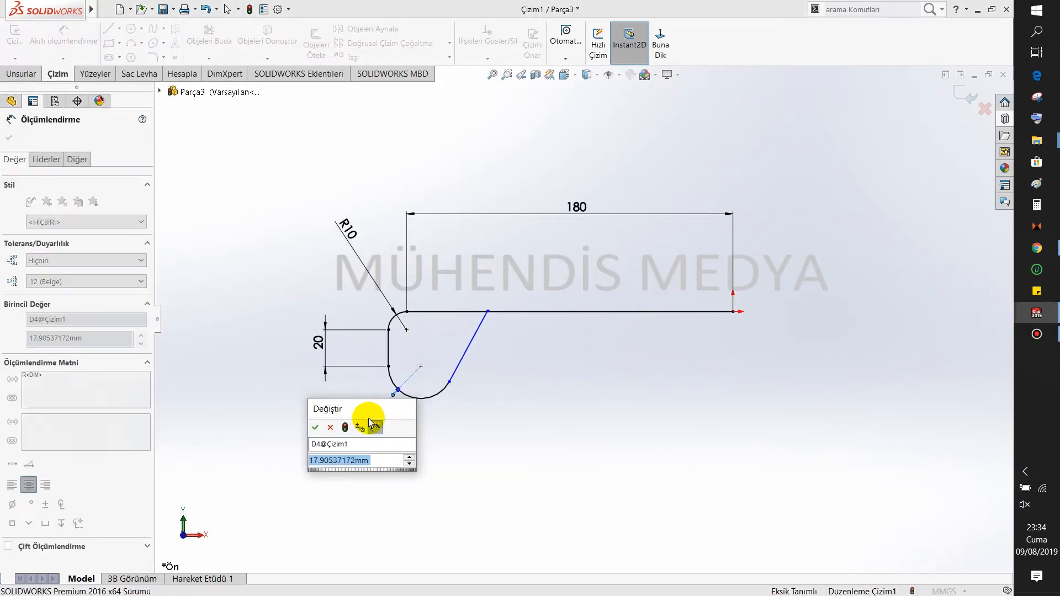
{"action": "type", "text": "10"}
{"action": "key", "text": "Return"}
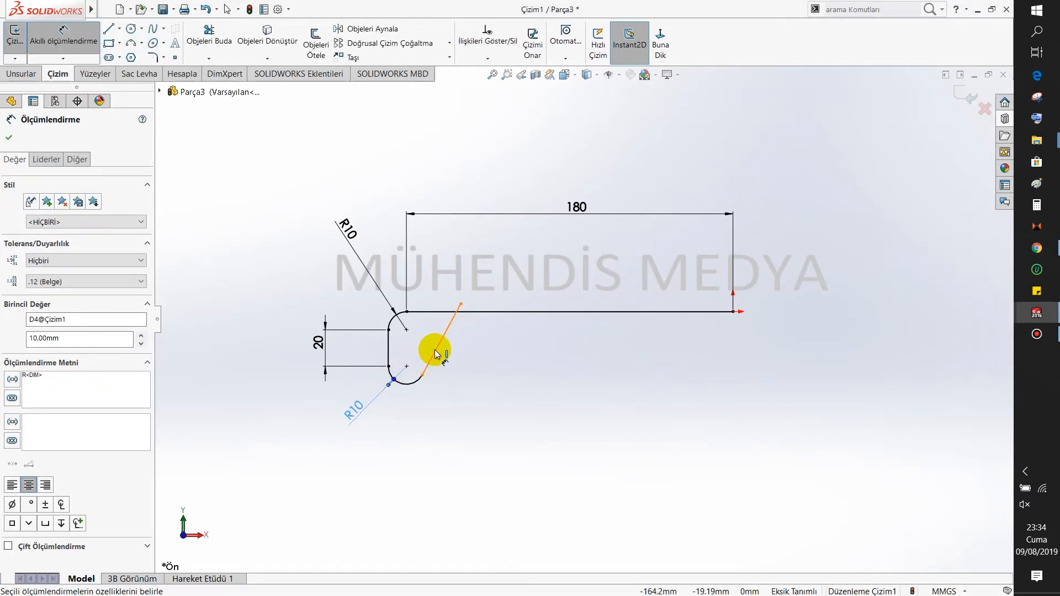
{"action": "double_click", "coordinate": [353, 409]}
{"action": "type", "text": "5"}
{"action": "key", "text": "Return"}
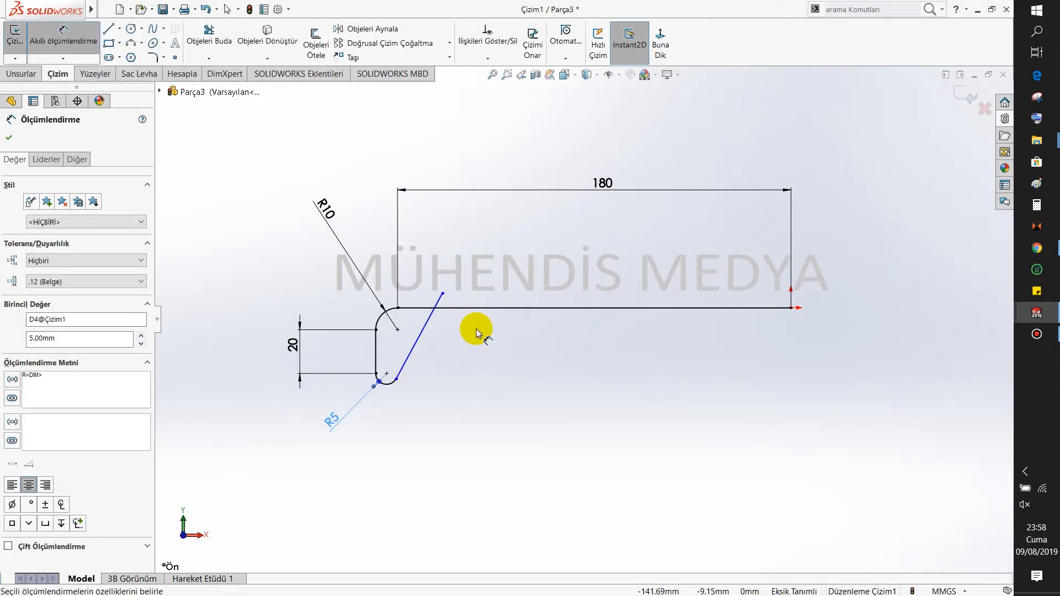
Move the free end of the slanted line down so that it lies below the long horizontal line
{"action": "left_click", "coordinate": [443, 293]}
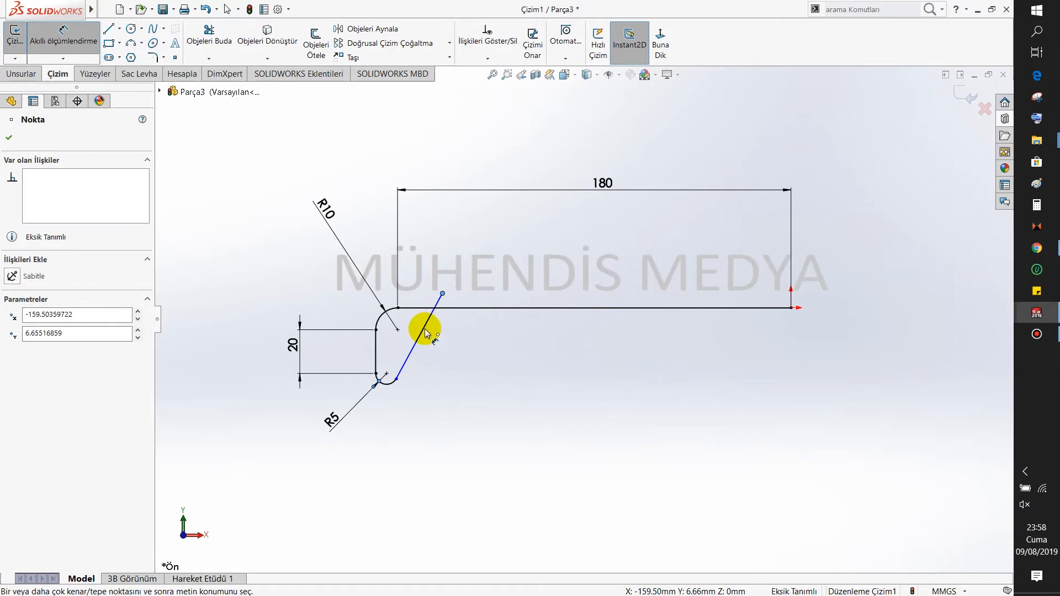
{"action": "left_click", "coordinate": [442, 384]}
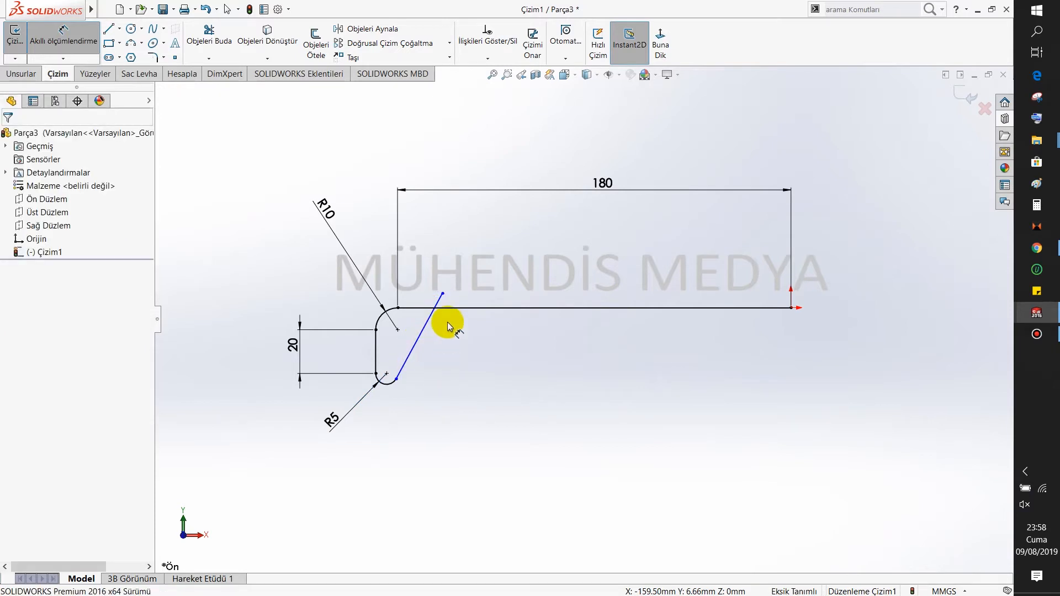
{"action": "key", "text": "Escape"}
{"action": "left_click_drag", "start_coordinate": [443, 294], "coordinate": [424, 344]}
Dimension the angle between the slanted line and the vertical line at 30 degrees and exit the sketch
{"action": "right_click_drag", "start_coordinate": [438, 406], "coordinate": [424, 362]}
{"action": "left_click", "coordinate": [407, 366]}
{"action": "left_click", "coordinate": [376, 361]}
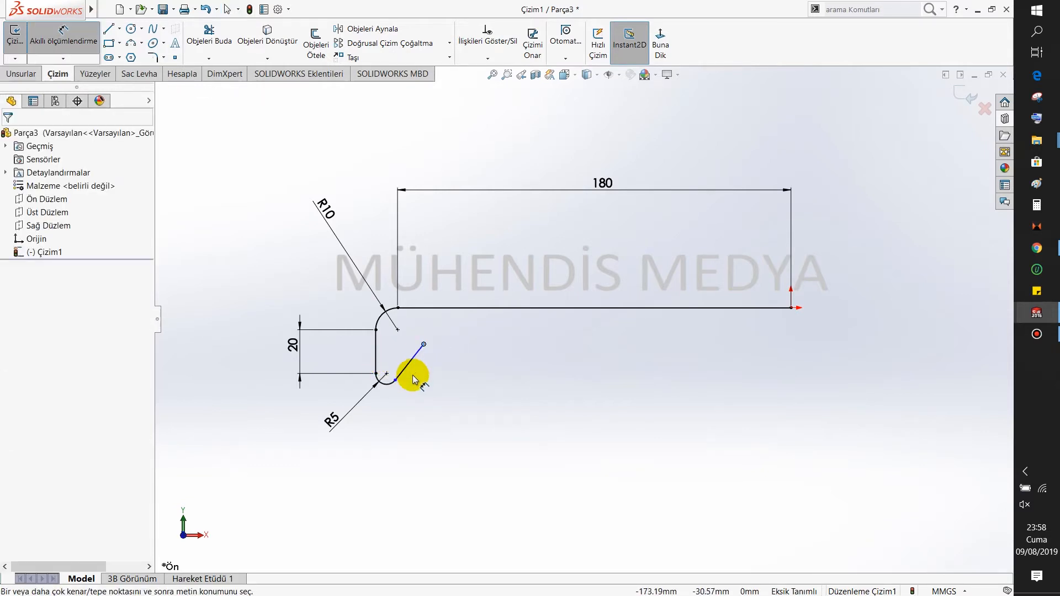
{"action": "left_click", "coordinate": [407, 367]}
{"action": "left_click", "coordinate": [377, 361]}
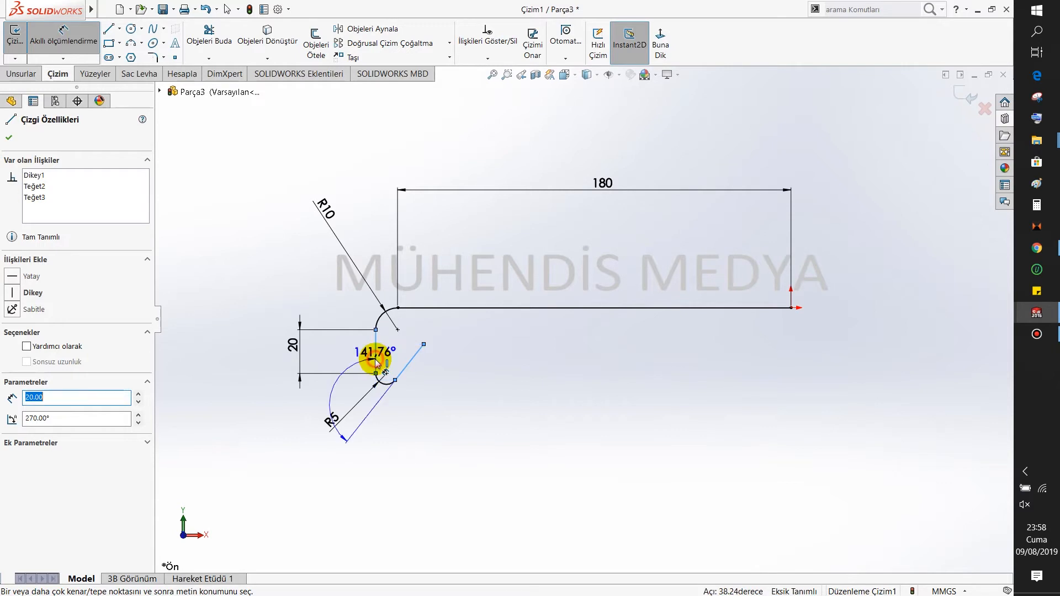
{"action": "left_click", "coordinate": [395, 362]}
{"action": "type", "text": "30"}
{"action": "key", "text": "Return"}
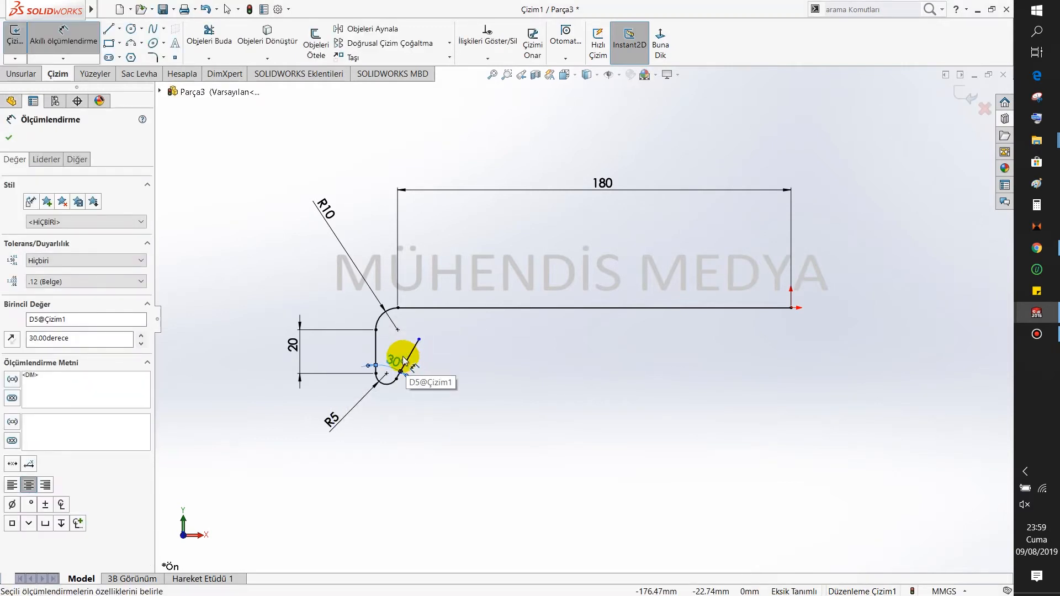
{"action": "right_click", "coordinate": [457, 357]}
{"action": "left_click", "coordinate": [482, 392]}
{"action": "mouse_move", "coordinate": [504, 370]}
{"action": "middle_mouse_down"}
{"action": "mouse_move", "coordinate": [504, 241]}
{"action": "mouse_move", "coordinate": [482, 244]}
{"action": "mouse_move", "coordinate": [490, 338]}
{"action": "mouse_move", "coordinate": [456, 355]}
{"action": "mouse_move", "coordinate": [431, 320]}
{"action": "middle_mouse_up"}
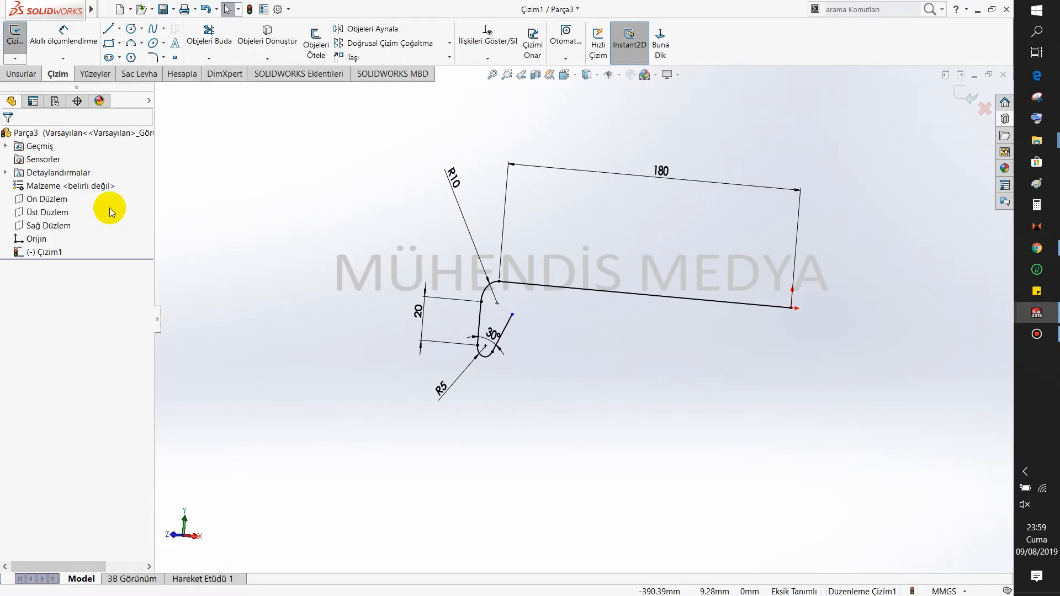
{"action": "left_click", "coordinate": [964, 100]}
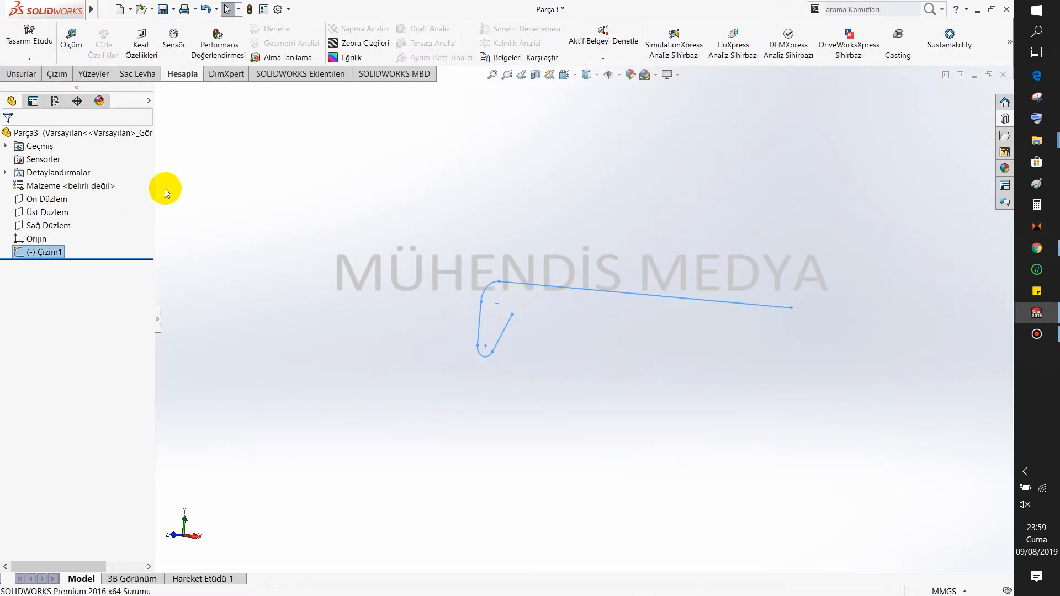
Start a new sketch on the Sağ Düzlem (Right Plane) and orient the view normal to it
{"action": "left_click", "coordinate": [51, 226]}
{"action": "left_click", "coordinate": [59, 208]}
{"action": "left_click", "coordinate": [660, 41]}
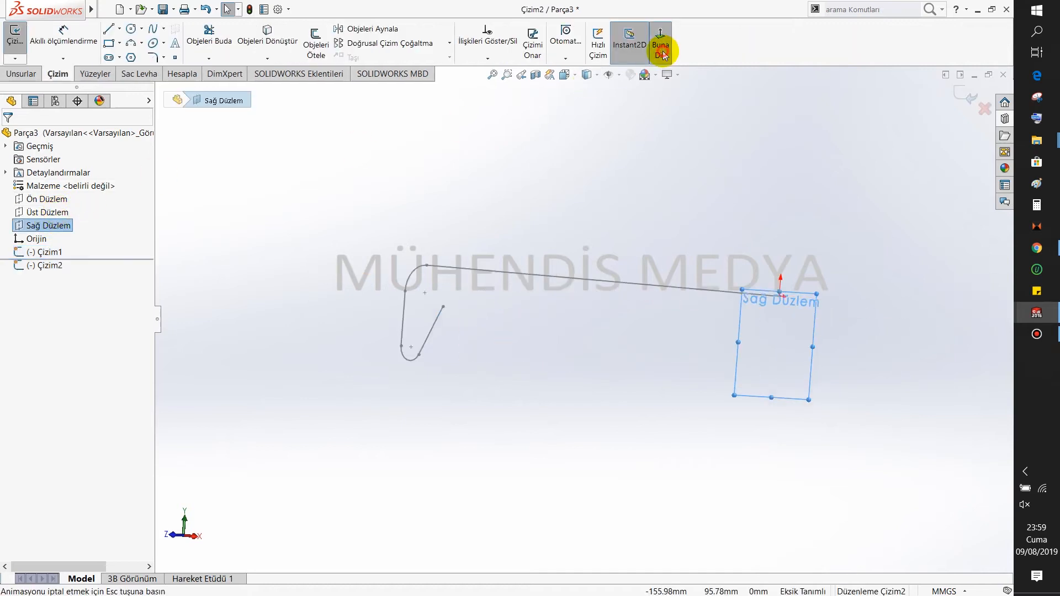
Draw a circle centred on the origin, dimension its diameter at 10 mm and exit the sketch
{"action": "left_click", "coordinate": [128, 34]}
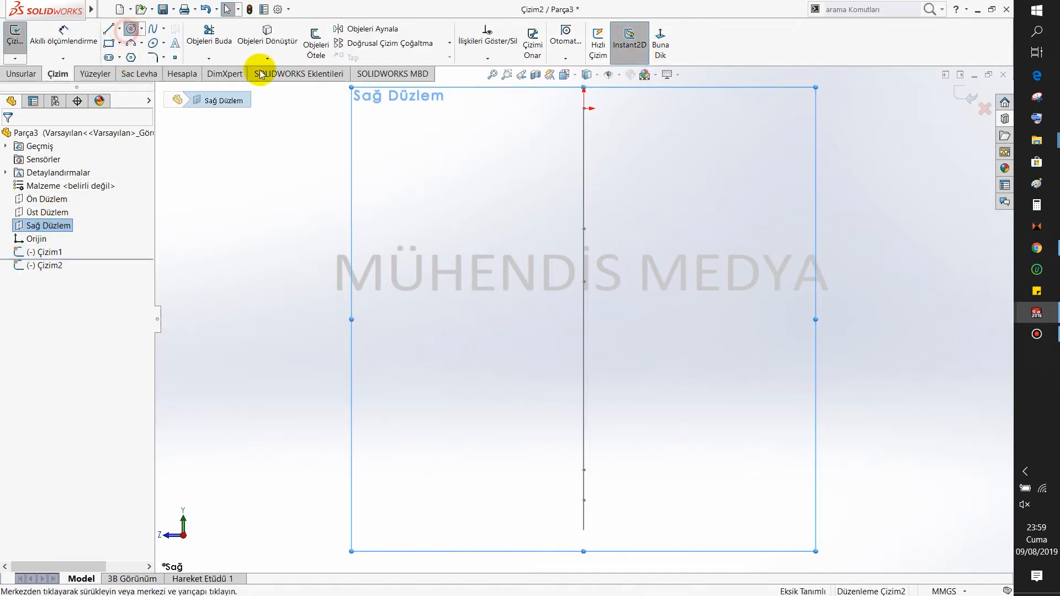
{"action": "left_click", "coordinate": [583, 108]}
{"action": "left_click", "coordinate": [599, 117]}
{"action": "right_click_drag", "start_coordinate": [636, 156], "coordinate": [648, 114]}
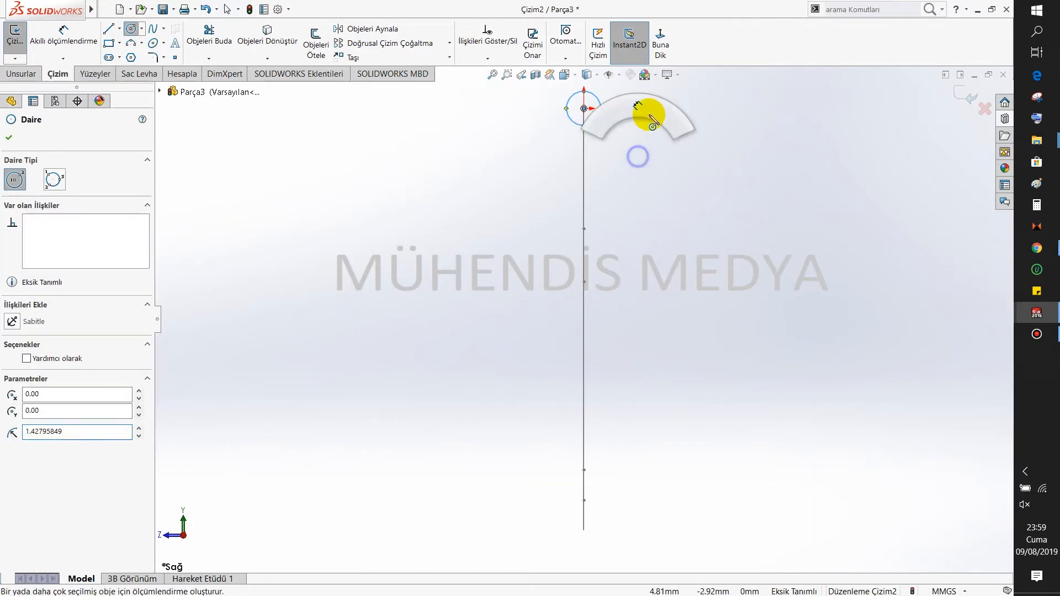
{"action": "left_click", "coordinate": [602, 107]}
{"action": "left_click", "coordinate": [666, 131]}
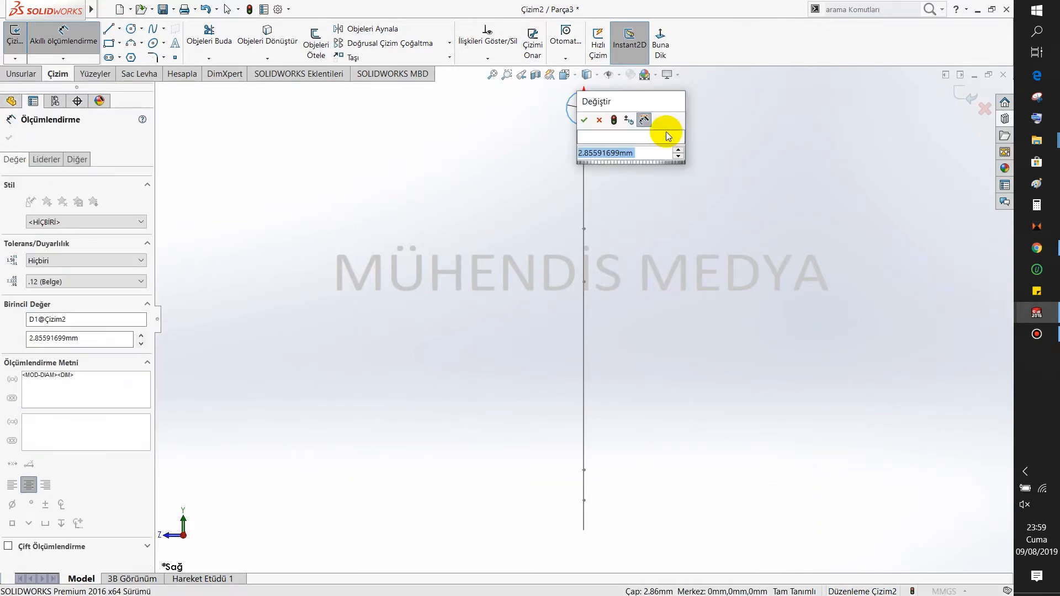
{"action": "type", "text": "10"}
{"action": "key", "text": "Return"}
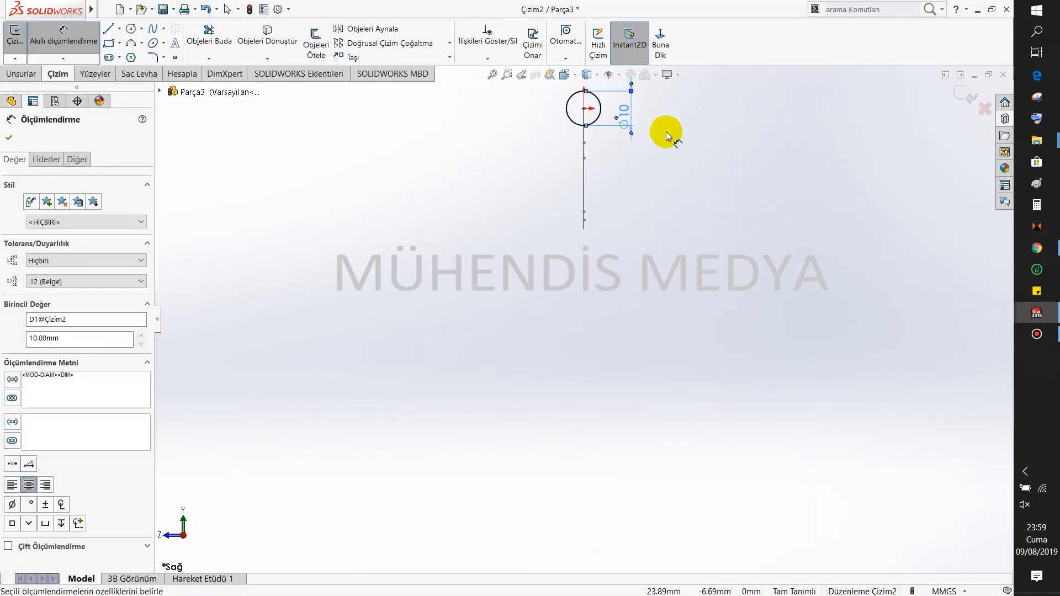
{"action": "left_click", "coordinate": [964, 96]}
Sweep the circle sketch Çizim2 along the hooked path Çizim1 to form a solid rod
{"action": "middle_click_drag", "start_coordinate": [584, 206], "coordinate": [654, 206]}
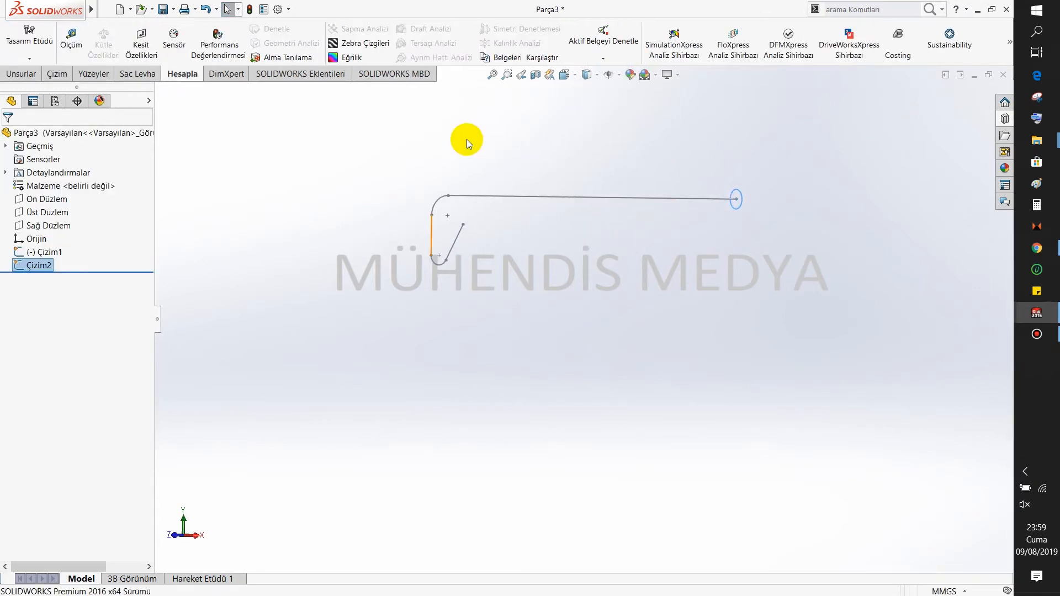
{"action": "left_click", "coordinate": [33, 74]}
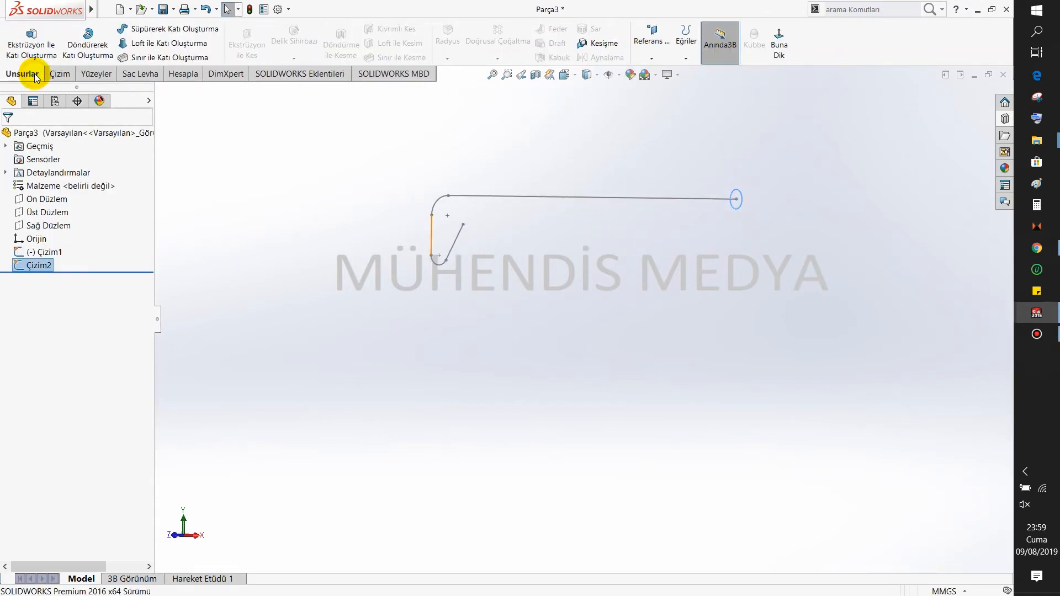
{"action": "left_click", "coordinate": [126, 34]}
{"action": "left_click", "coordinate": [65, 225]}
{"action": "left_click", "coordinate": [516, 198]}
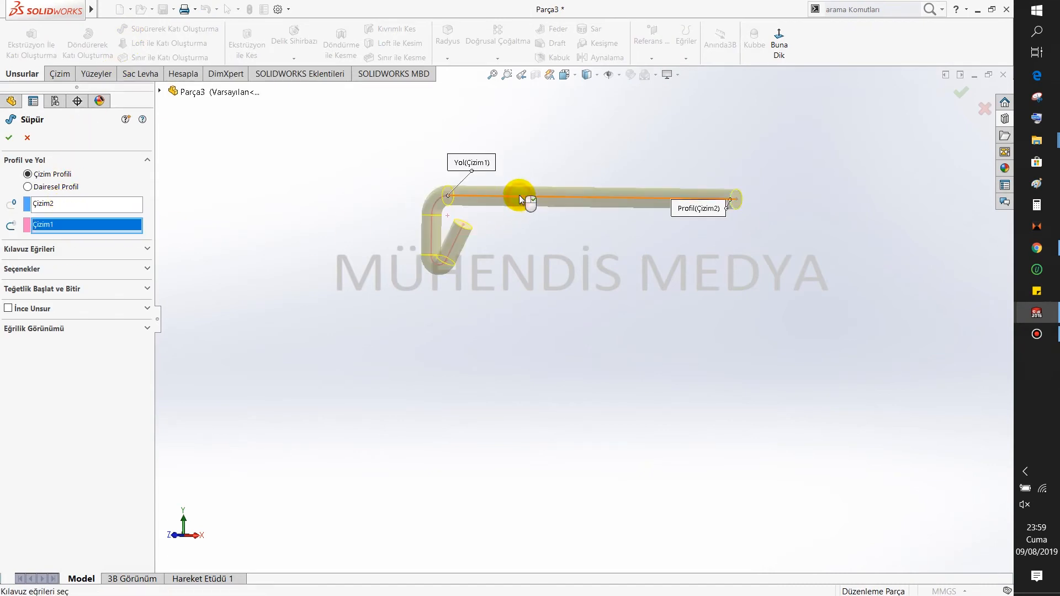
{"action": "left_click", "coordinate": [8, 140]}
Save the rod part as Parça3.SLDPRT in the Yeni klasör folder on the desktop (Masaüstü)
{"action": "middle_click_drag", "start_coordinate": [346, 224], "coordinate": [408, 197]}
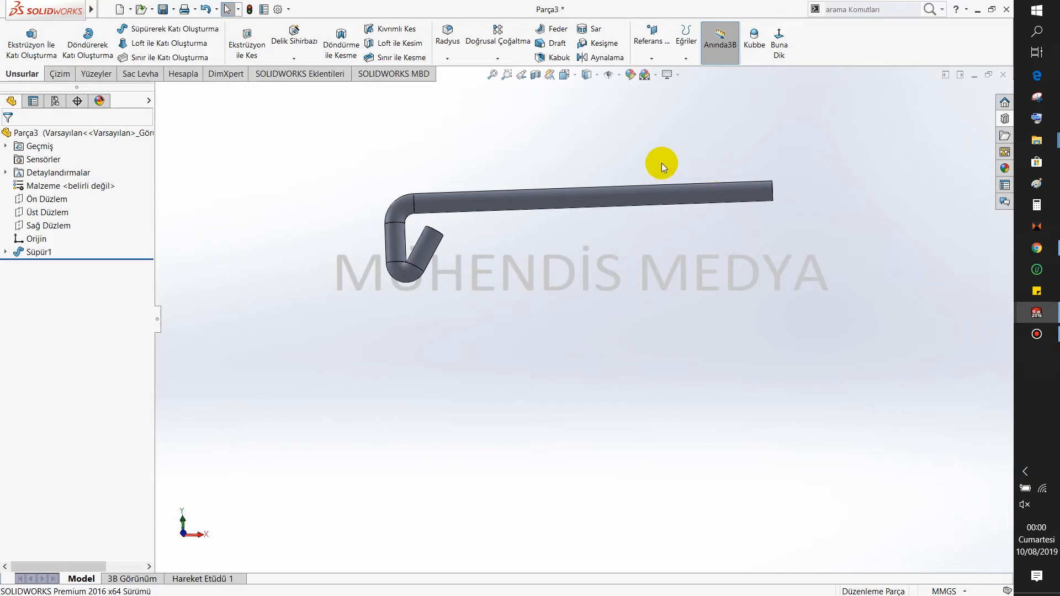
{"action": "key", "text": "ctrl+s"}
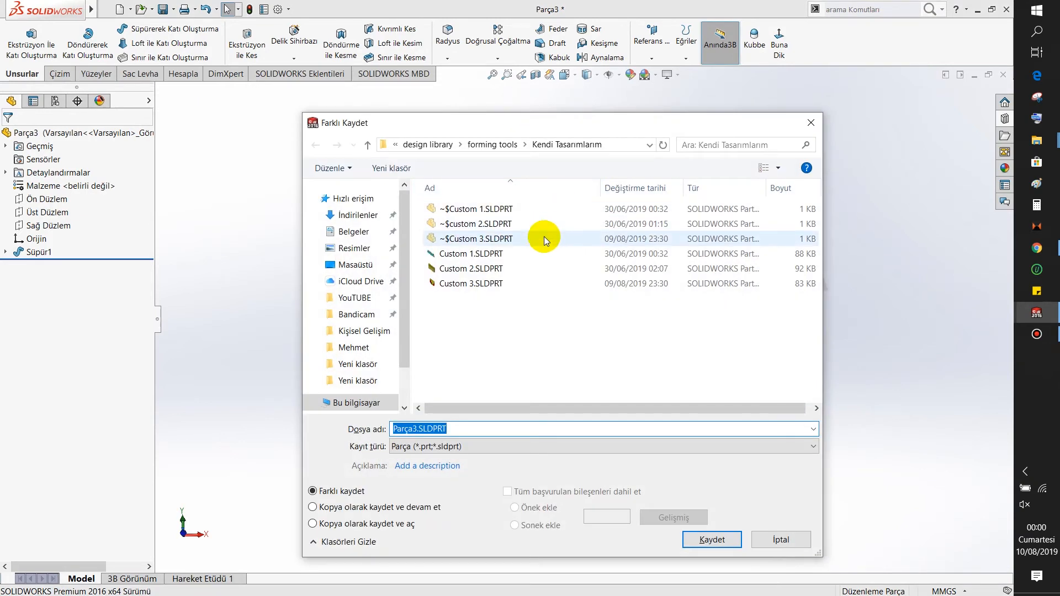
{"action": "left_click", "coordinate": [368, 267]}
{"action": "scroll", "coordinate": [461, 267], "scroll_direction": "down", "scroll_amount": 5}
{"action": "double_click", "coordinate": [466, 273]}
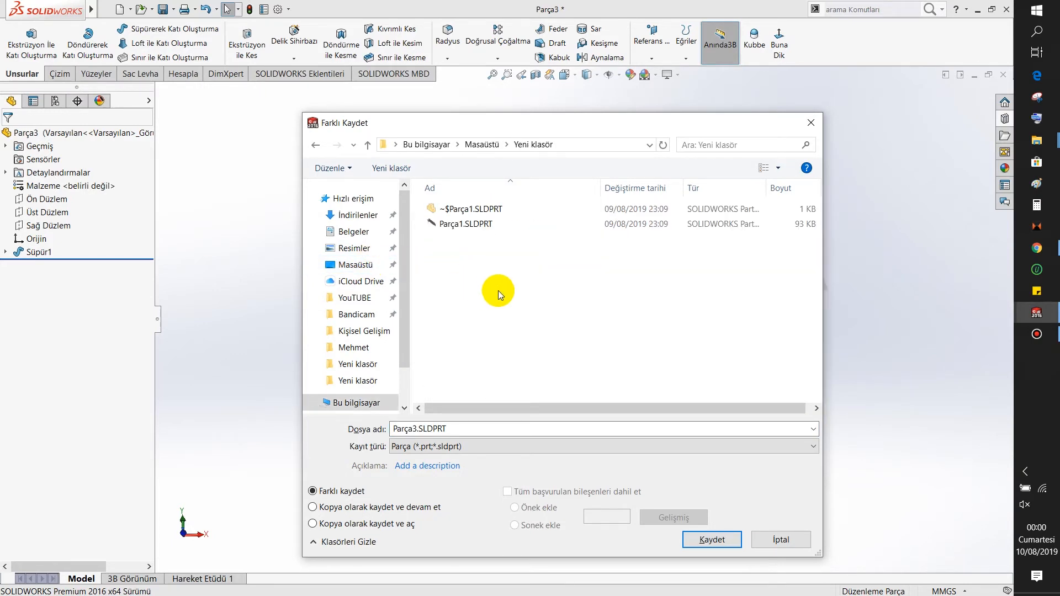
{"action": "left_click", "coordinate": [699, 540]}
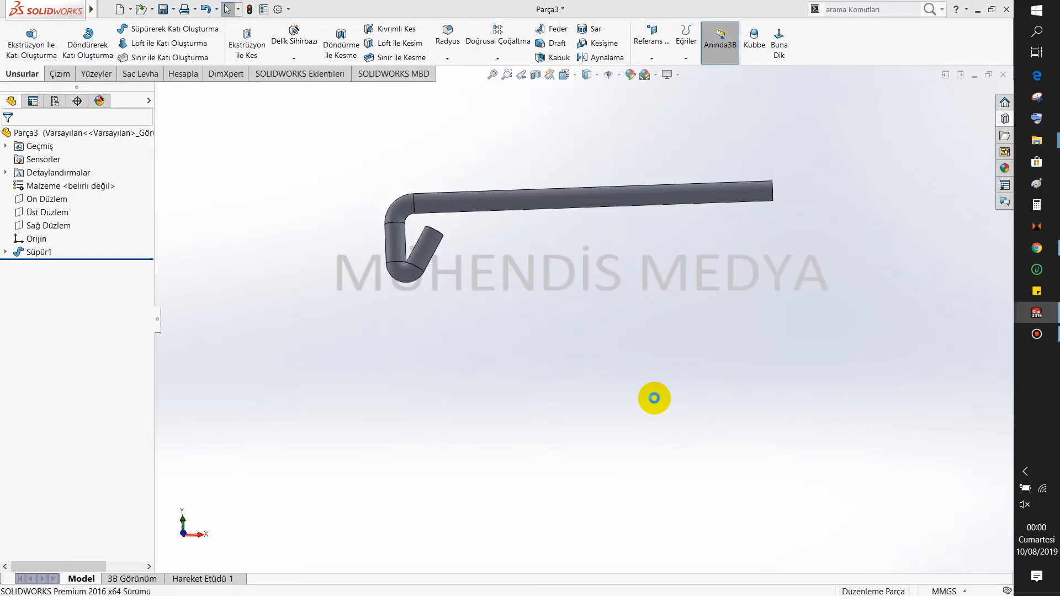
Minimize the rod part, start a new assembly and place the bracket Parça1 as its first component
{"action": "left_click", "coordinate": [131, 11]}
{"action": "left_click", "coordinate": [207, 145]}
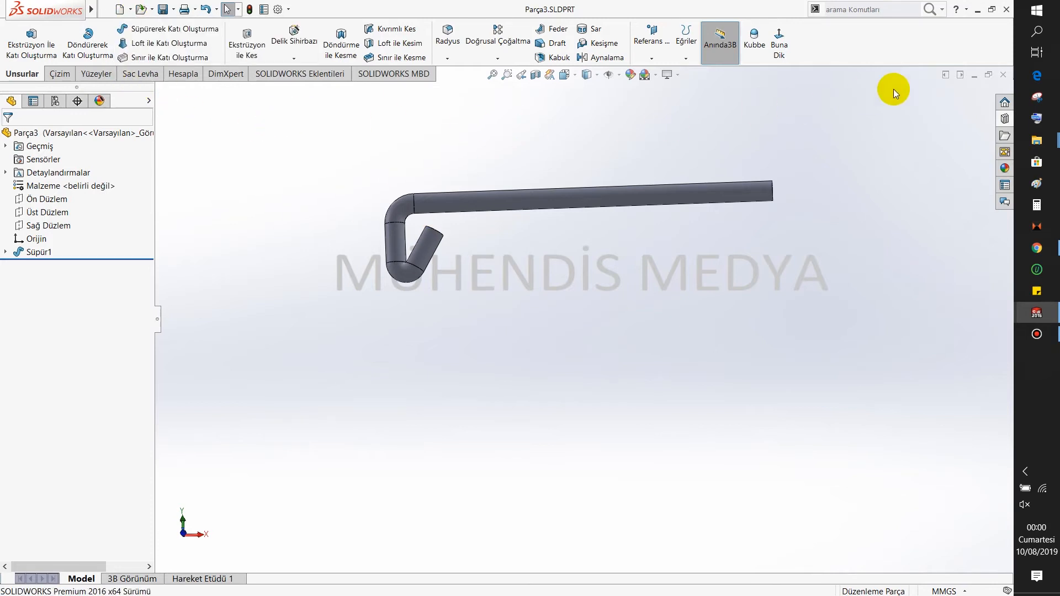
{"action": "left_click", "coordinate": [973, 75]}
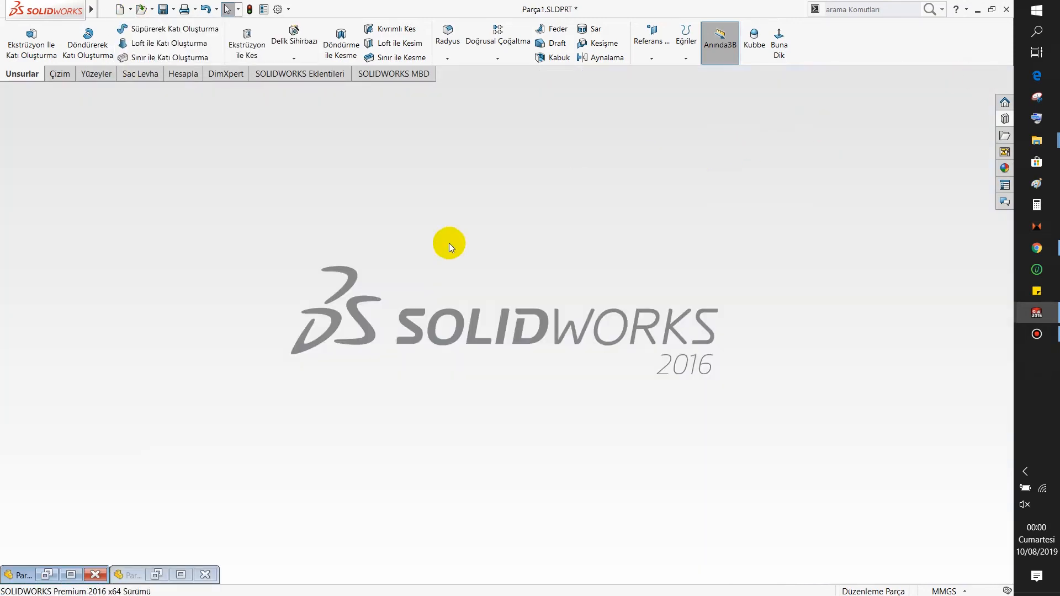
{"action": "left_click", "coordinate": [130, 10]}
{"action": "left_click", "coordinate": [145, 53]}
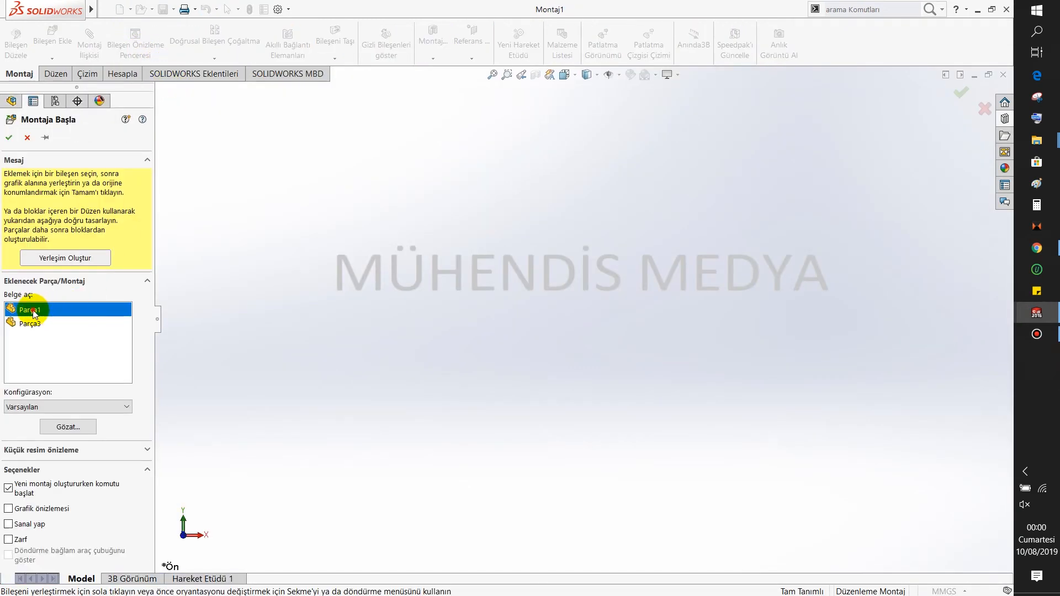
{"action": "left_click", "coordinate": [25, 303]}
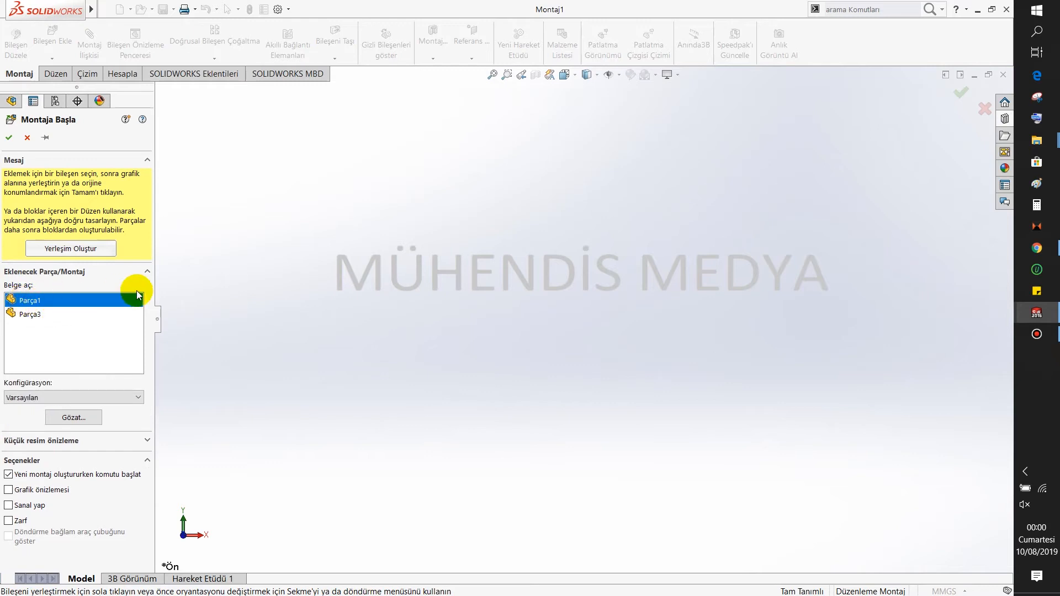
{"action": "left_click", "coordinate": [378, 274]}
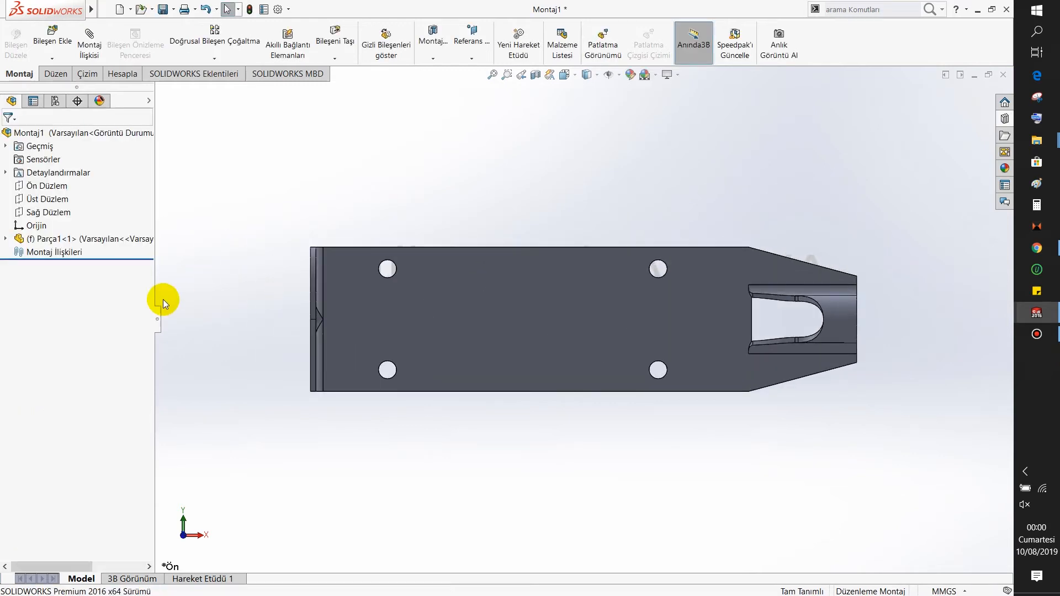
Insert the hooked rod Parça3 into the assembly, placing it alongside the bracket's base plate
{"action": "middle_click_drag", "start_coordinate": [231, 273], "coordinate": [256, 136]}
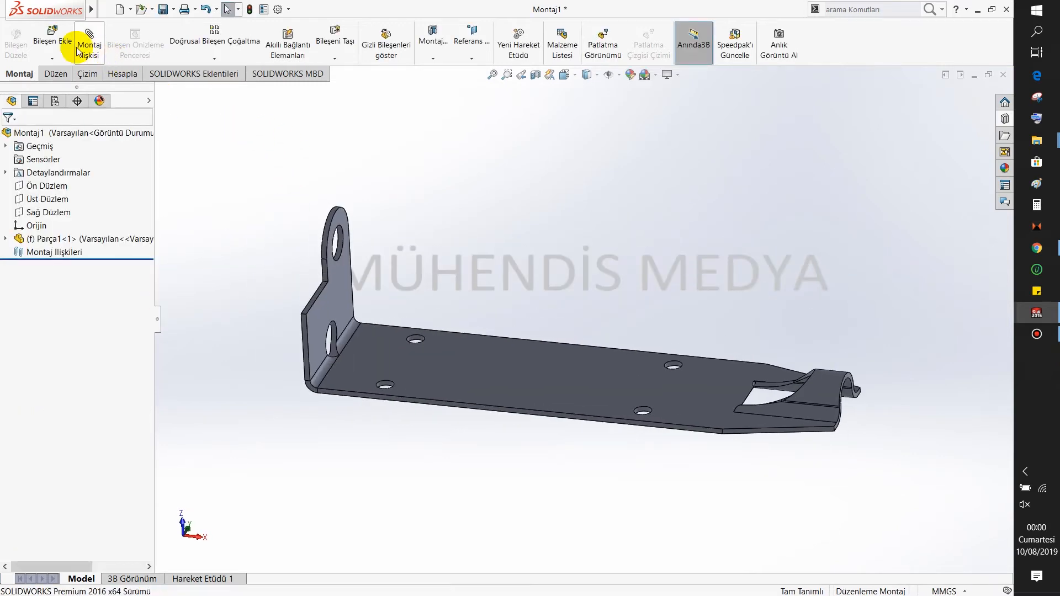
{"action": "left_click", "coordinate": [55, 40]}
{"action": "left_click", "coordinate": [31, 293]}
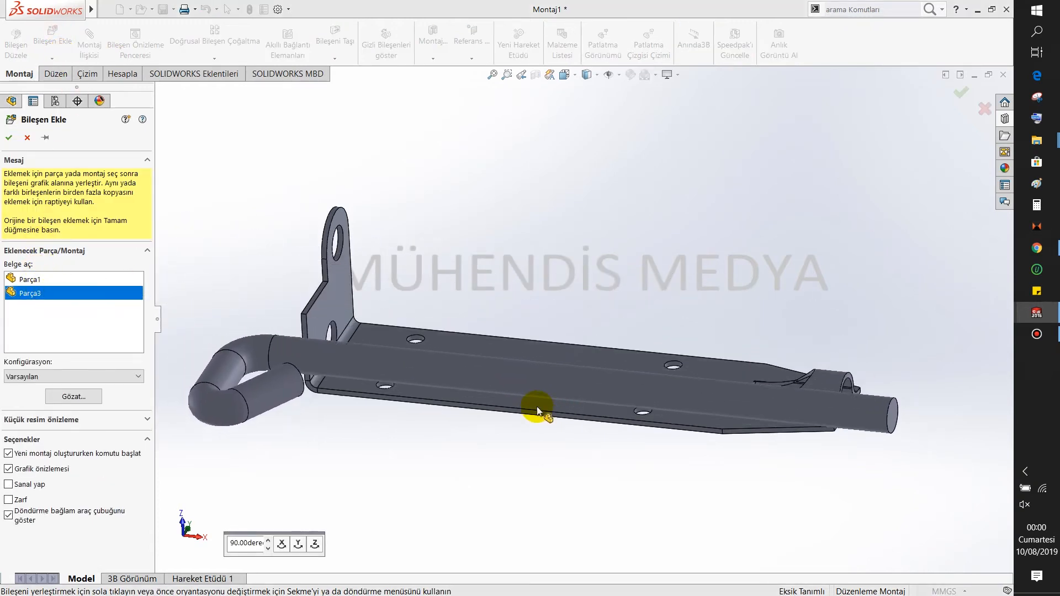
{"action": "left_click", "coordinate": [510, 425]}
Add a concentric (Eş Merkezli) mate between the rod's circular end edge and the edge of the lower hole in the bracket's upright flange
{"action": "mouse_move", "coordinate": [510, 426]}
{"action": "middle_mouse_down"}
{"action": "mouse_move", "coordinate": [603, 435]}
{"action": "mouse_move", "coordinate": [515, 423]}
{"action": "middle_mouse_up"}
{"action": "left_click", "coordinate": [600, 415]}
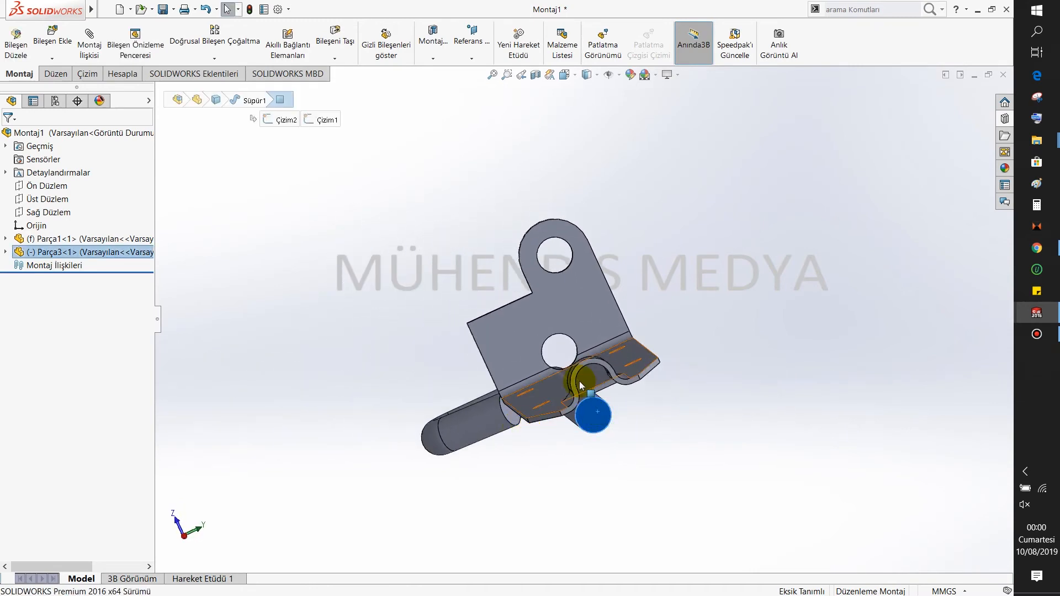
{"action": "key", "text": "Escape"}
{"action": "left_click", "coordinate": [597, 404]}
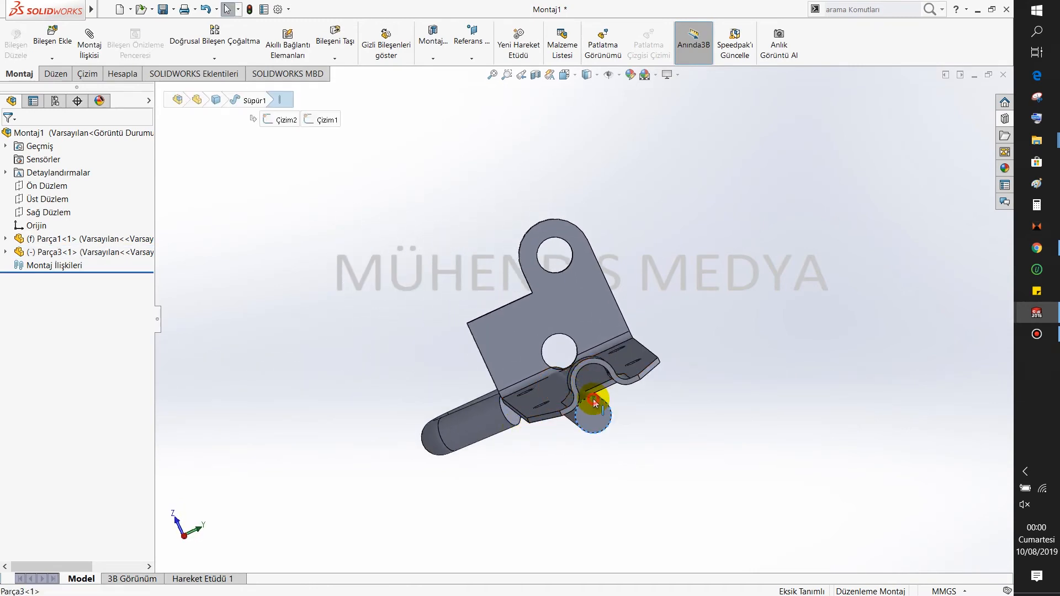
{"action": "left_click", "coordinate": [554, 343], "text": "ctrl"}
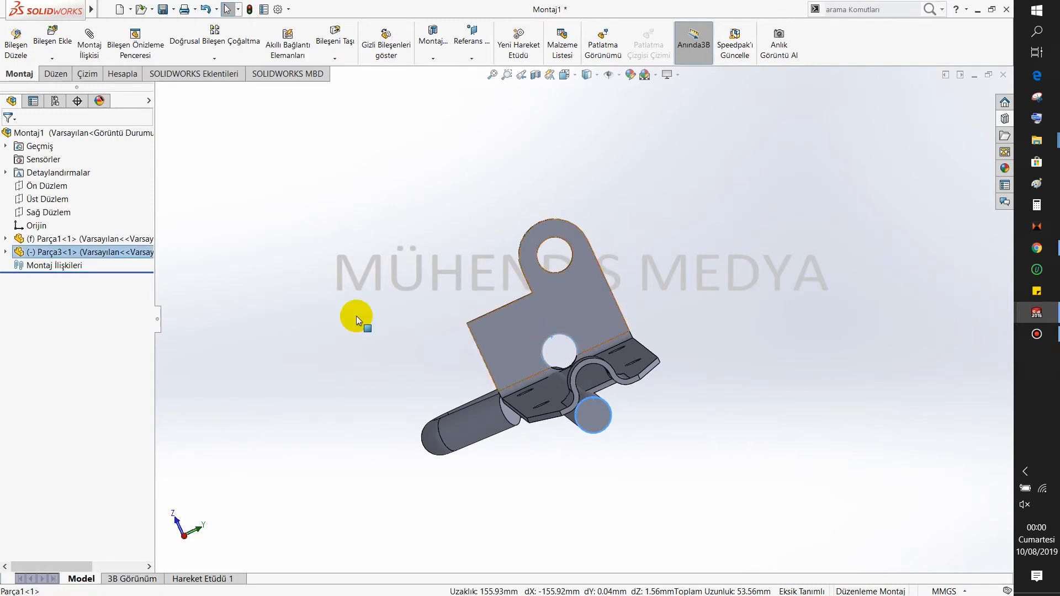
{"action": "left_click", "coordinate": [86, 55]}
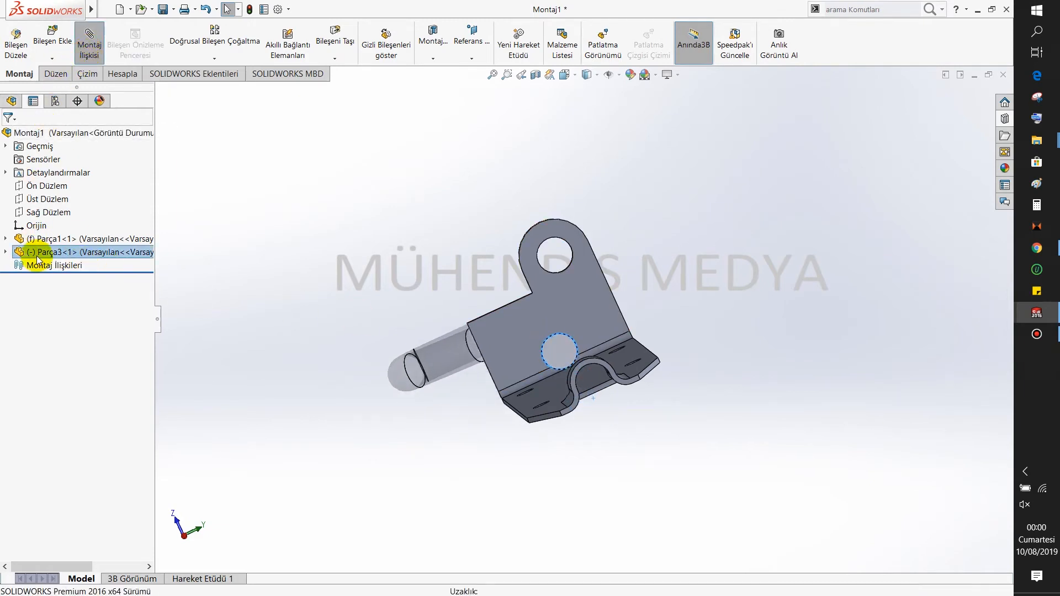
{"action": "left_click", "coordinate": [12, 356]}
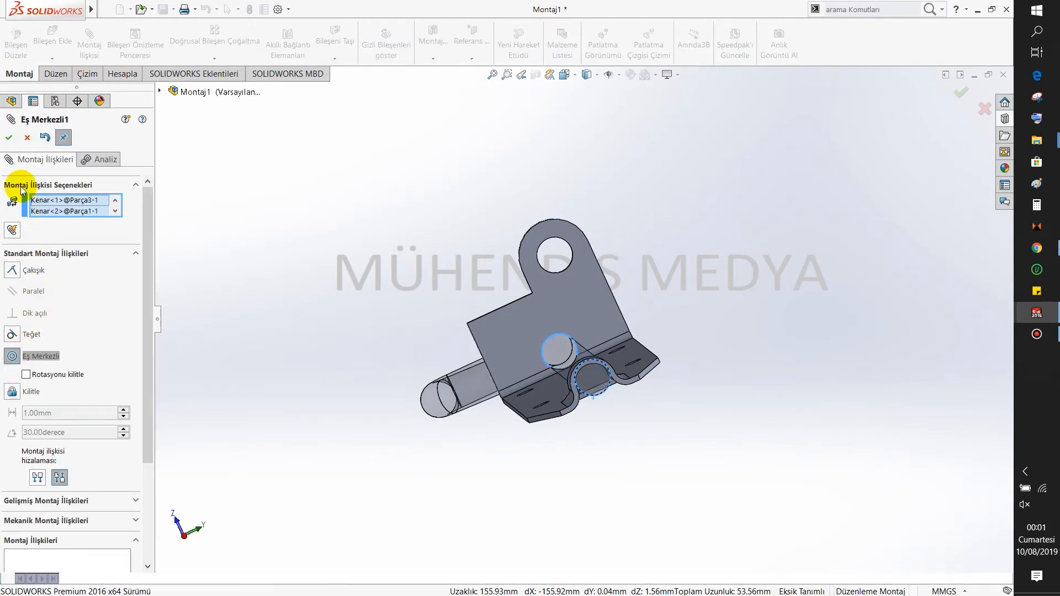
{"action": "left_click", "coordinate": [9, 137]}
Reposition the hooked rod so that it runs through the flange hole and formed lip with its hook upward, and close the mate command
{"action": "middle_click_drag", "start_coordinate": [335, 346], "coordinate": [414, 397]}
{"action": "left_click_drag", "start_coordinate": [273, 375], "coordinate": [366, 243]}
{"action": "middle_click_drag", "start_coordinate": [473, 326], "coordinate": [738, 388]}
{"action": "middle_click_drag", "start_coordinate": [828, 413], "coordinate": [776, 442]}
{"action": "middle_click_drag", "start_coordinate": [827, 457], "coordinate": [826, 466]}
{"action": "left_click_drag", "start_coordinate": [825, 467], "coordinate": [833, 474]}
{"action": "middle_click_drag", "start_coordinate": [833, 472], "coordinate": [612, 432]}
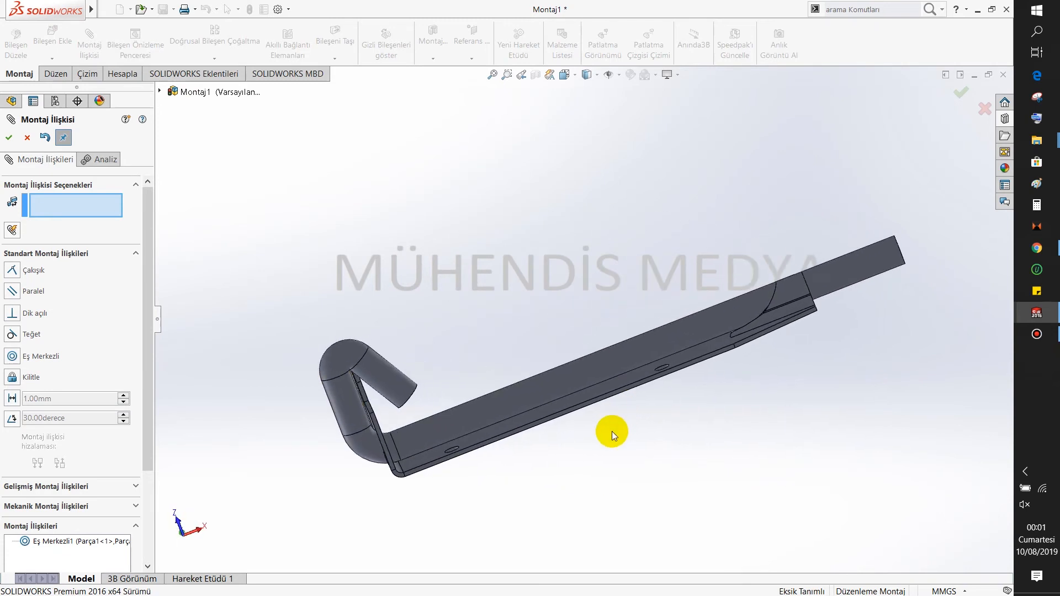
{"action": "left_click", "coordinate": [10, 139]}
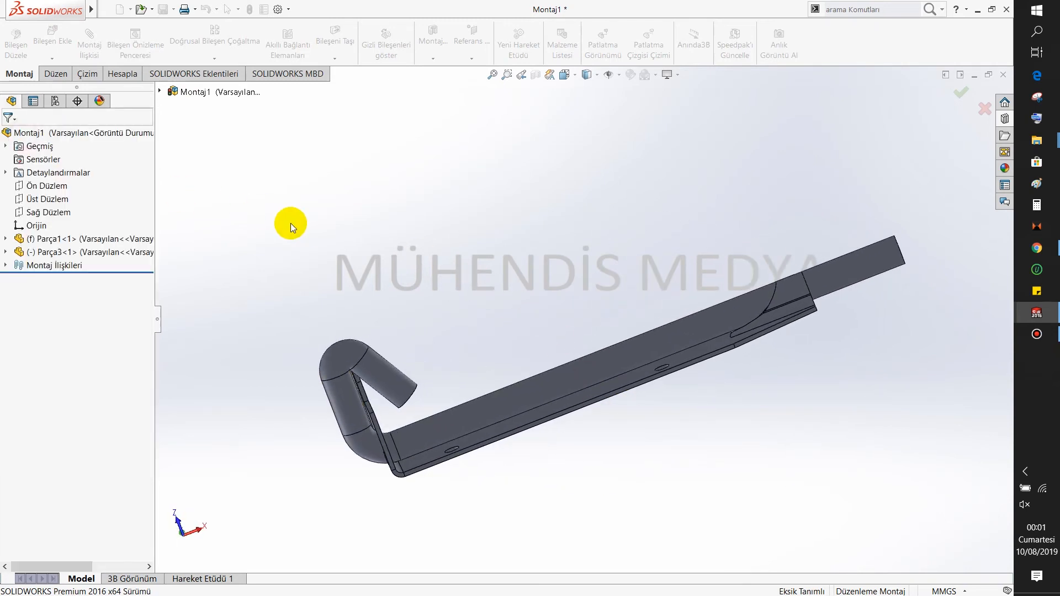
Save all modified documents with a rebuild, storing the assembly as Montaj1.SLDASM in the Yeni klasör folder
{"action": "key", "text": "ctrl+s"}
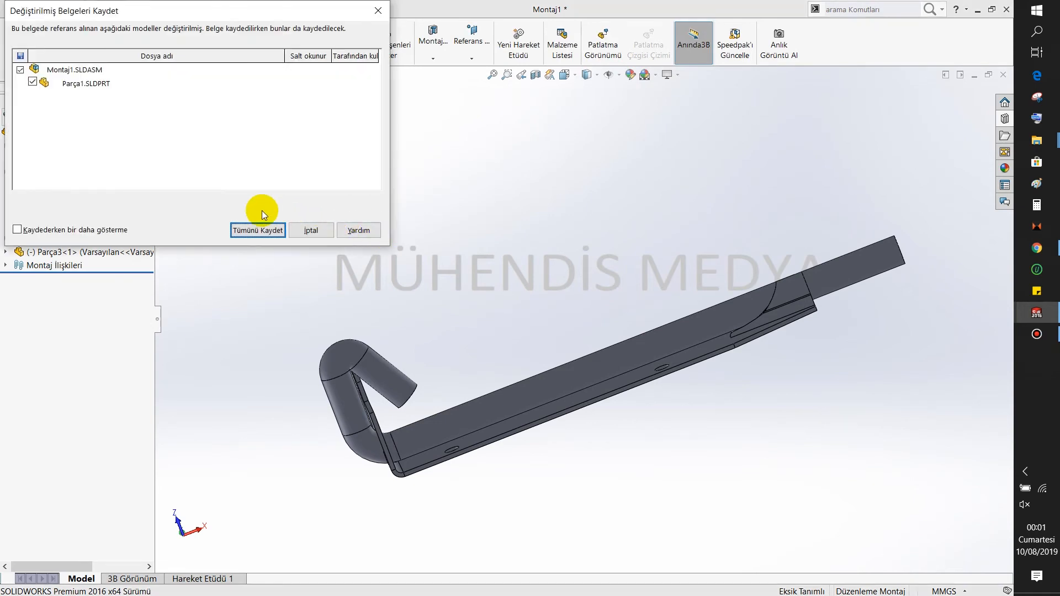
{"action": "left_click", "coordinate": [254, 231]}
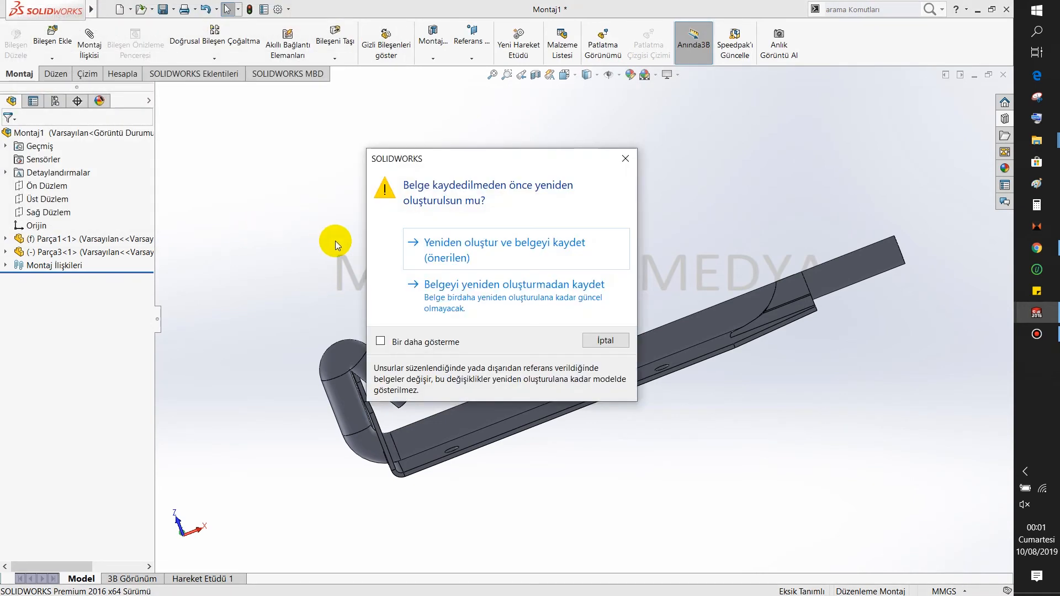
{"action": "left_click", "coordinate": [468, 249]}
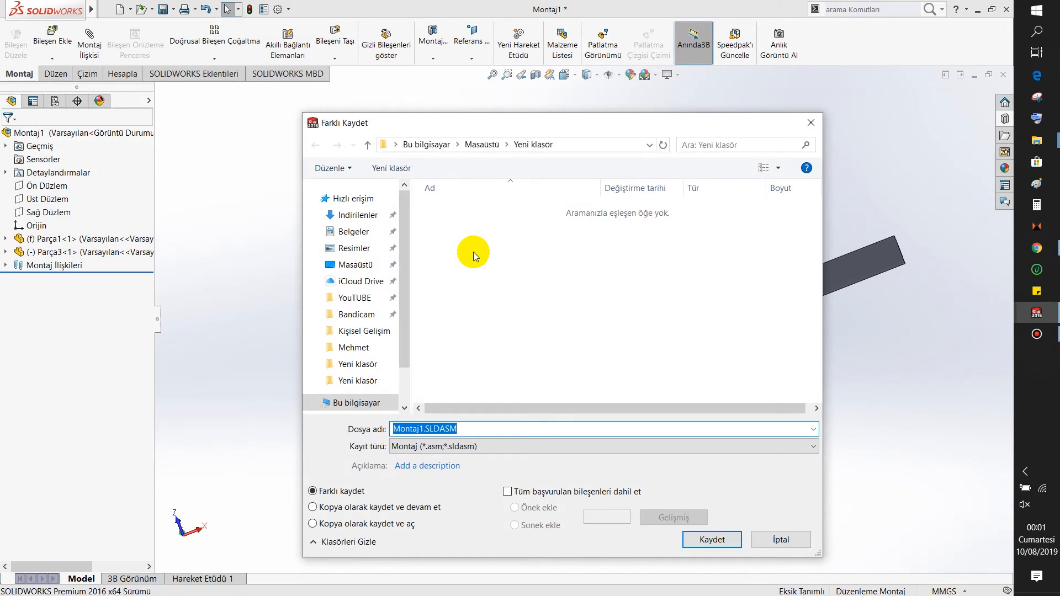
{"action": "left_click", "coordinate": [712, 540]}
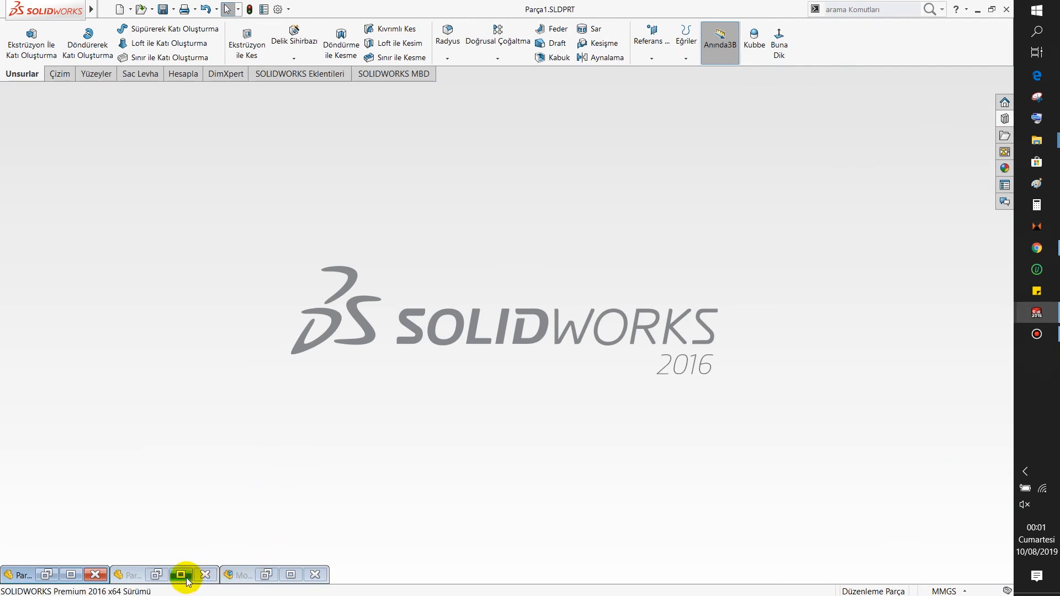
Switch to the rod part Parça3, edit the sweep's path sketch Çizim1 and set its short vertical line's length to 25 mm
{"action": "left_click", "coordinate": [184, 575]}
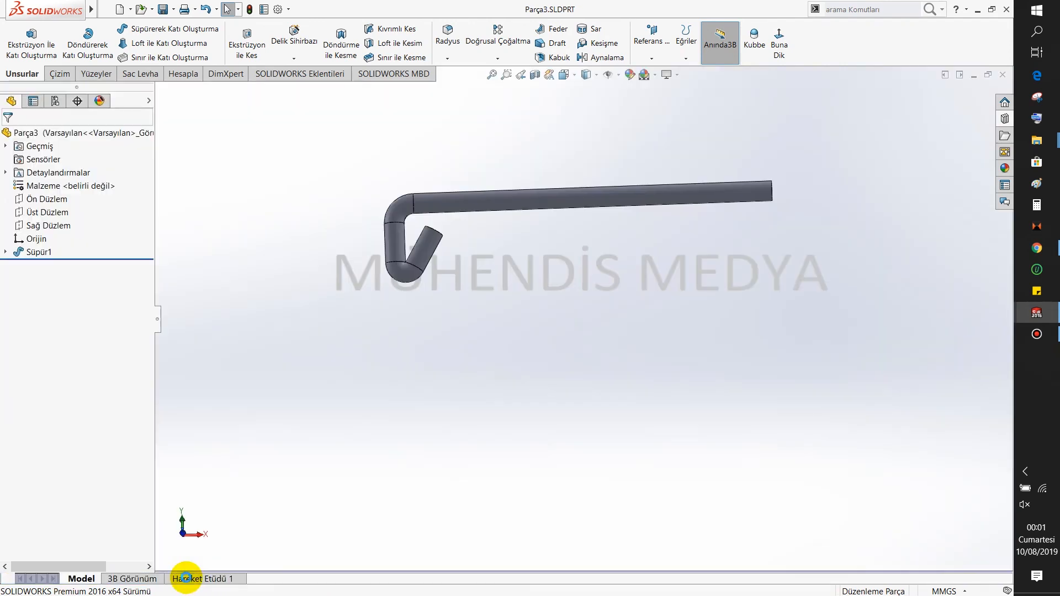
{"action": "left_click", "coordinate": [6, 252]}
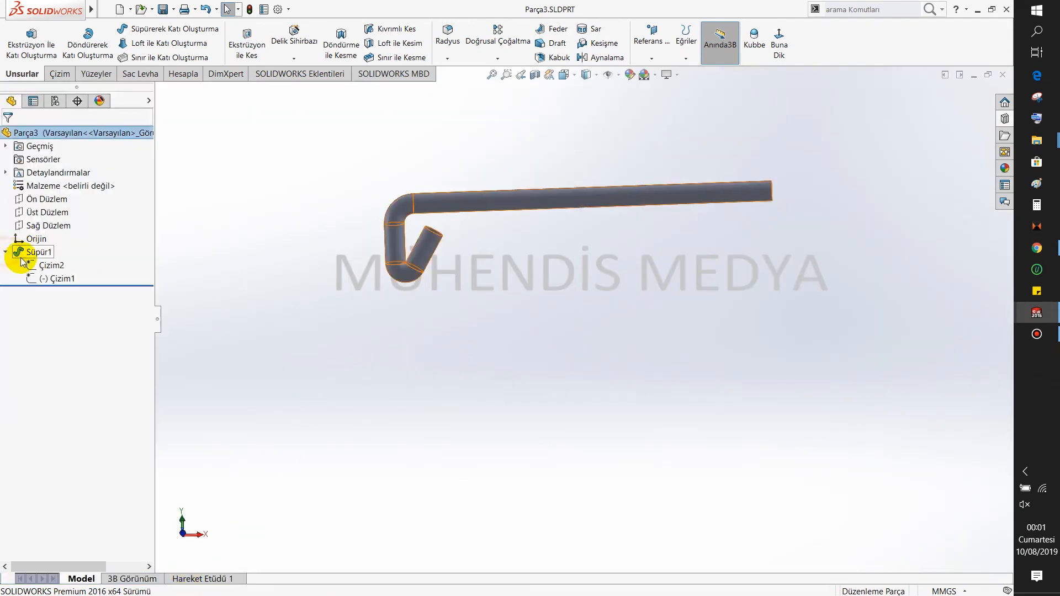
{"action": "left_click", "coordinate": [49, 279]}
{"action": "right_click", "coordinate": [52, 280]}
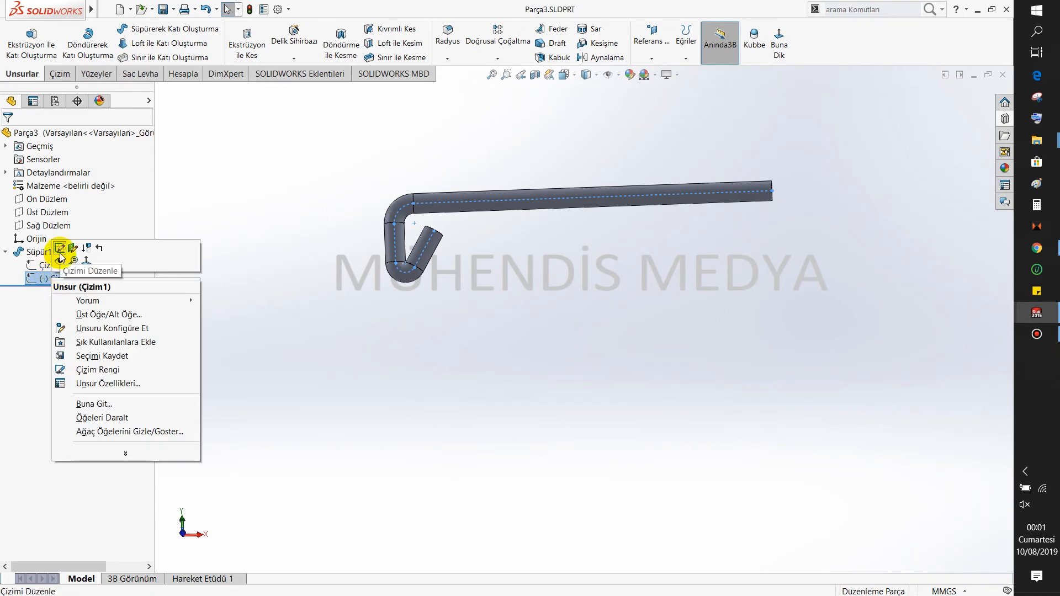
{"action": "left_click", "coordinate": [60, 248]}
{"action": "scroll", "coordinate": [412, 243], "scroll_direction": "up", "scroll_amount": 3}
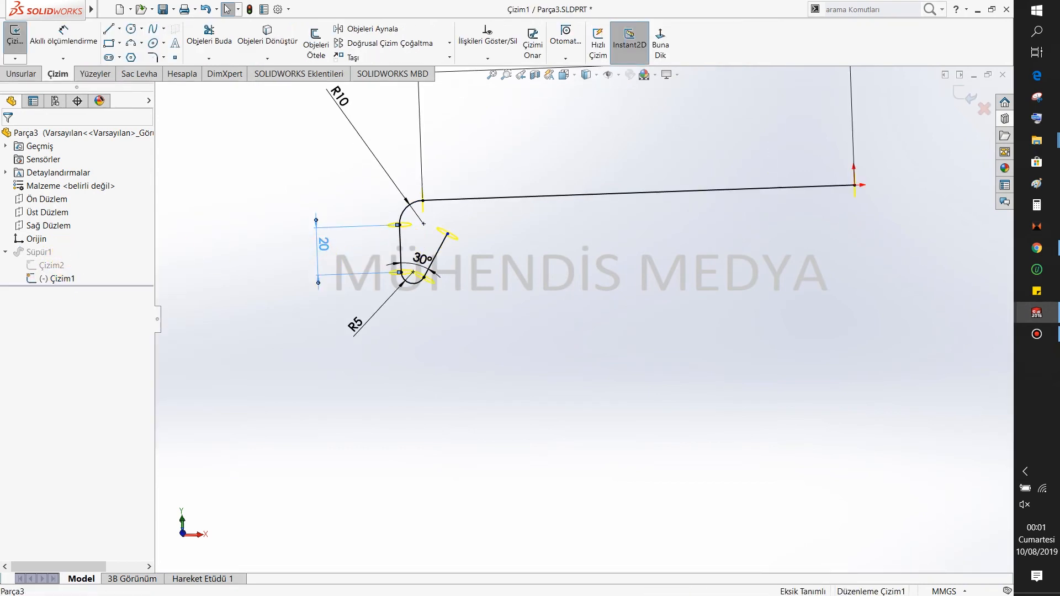
{"action": "double_click", "coordinate": [327, 253]}
{"action": "type", "text": "25"}
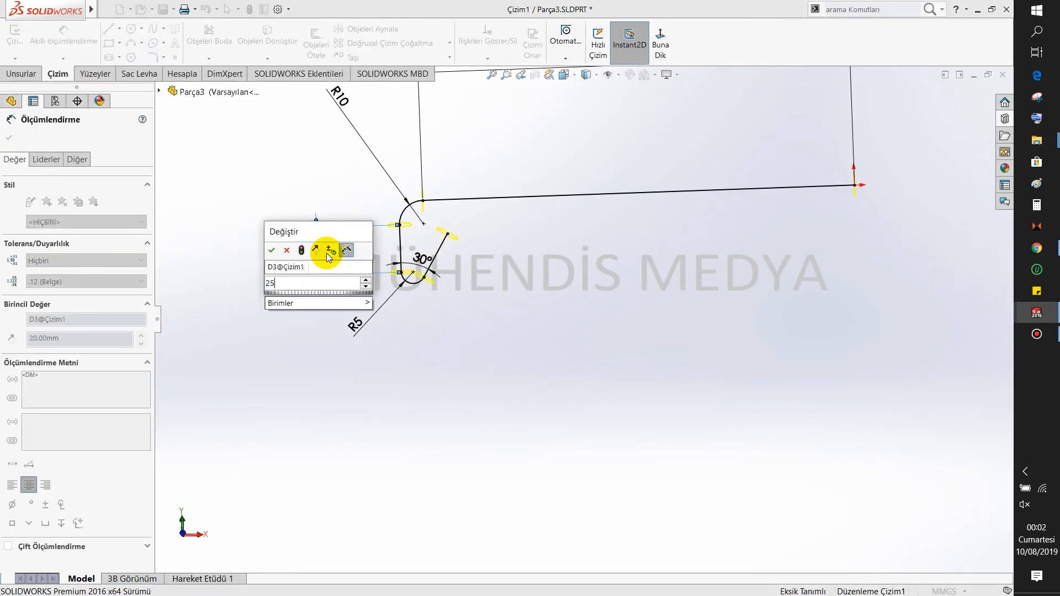
{"action": "key", "text": "Return"}
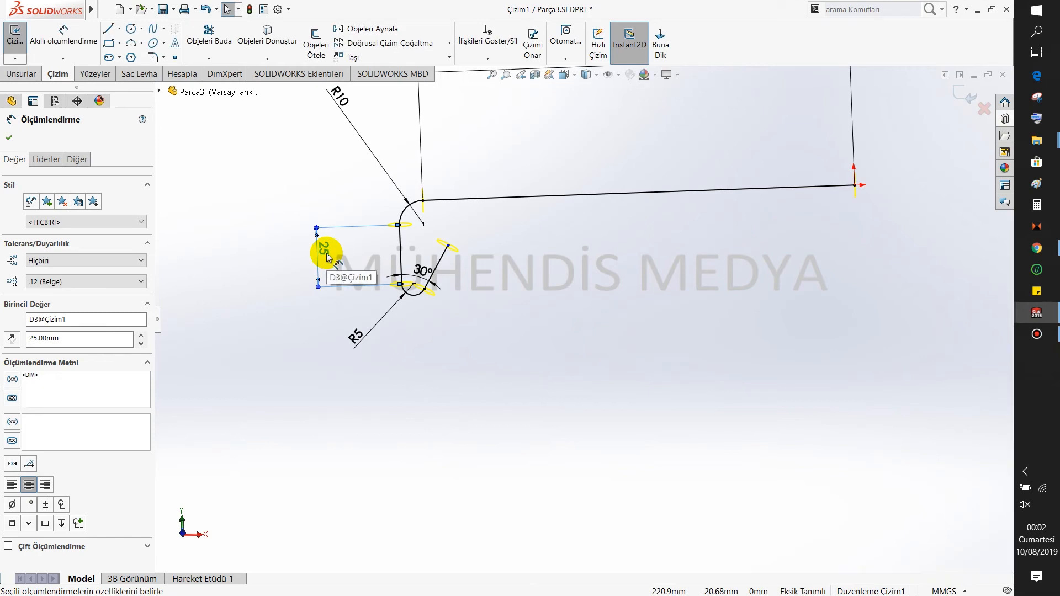
Set the length of the hook's short vertical line in the path sketch to 30 mm
{"action": "double_click", "coordinate": [327, 254]}
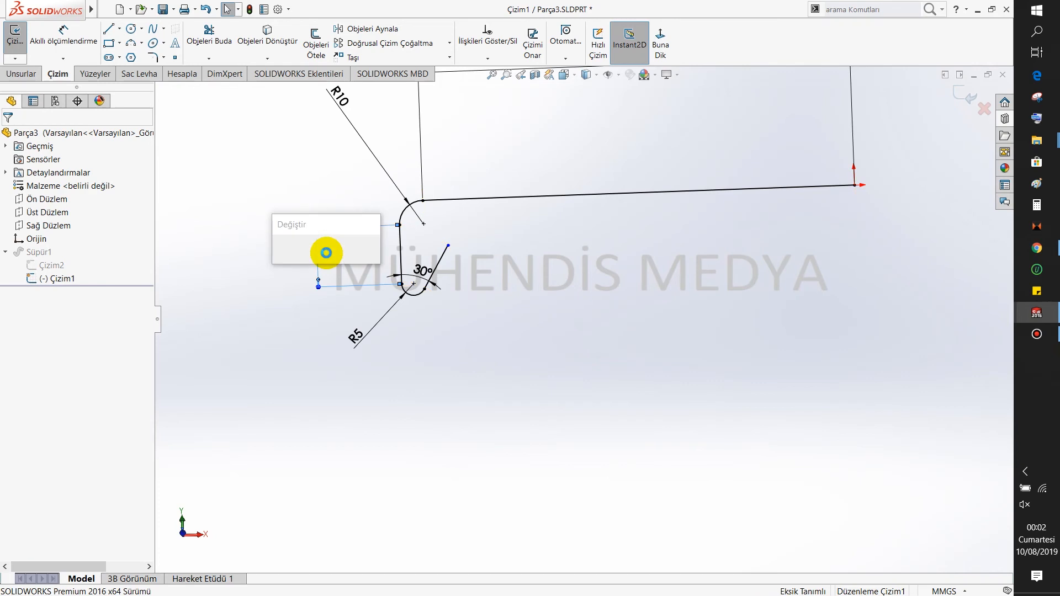
{"action": "type", "text": "30"}
{"action": "key", "text": "Return"}
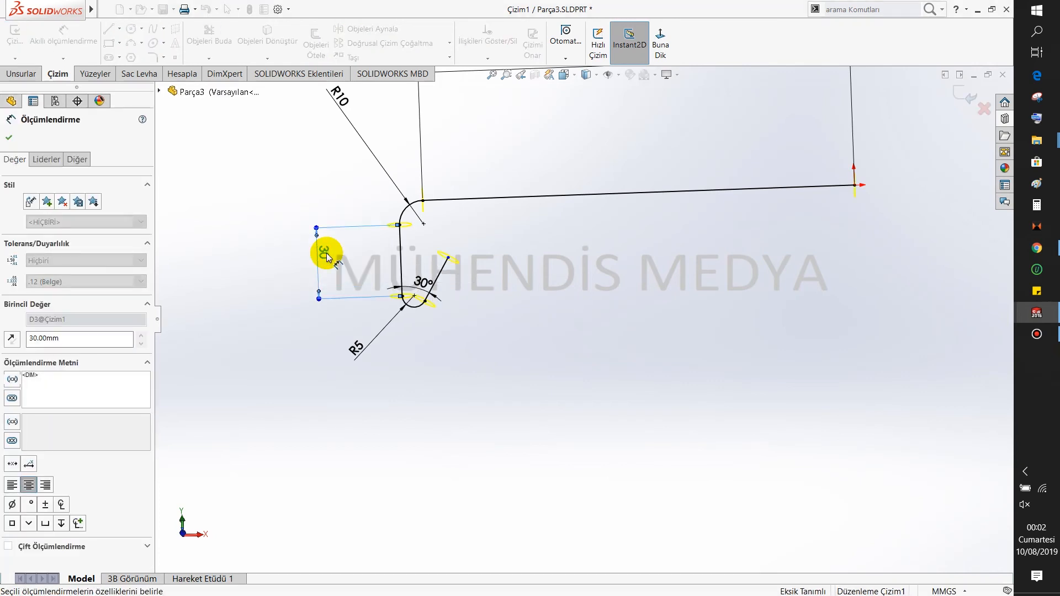
{"action": "left_click", "coordinate": [970, 108]}
Stretch the free end of the hook's slanted line up past the long line, and dimension the slanted line's length as 35 mm
{"action": "left_click_drag", "start_coordinate": [449, 258], "coordinate": [507, 149]}
{"action": "right_click_drag", "start_coordinate": [533, 315], "coordinate": [536, 244]}
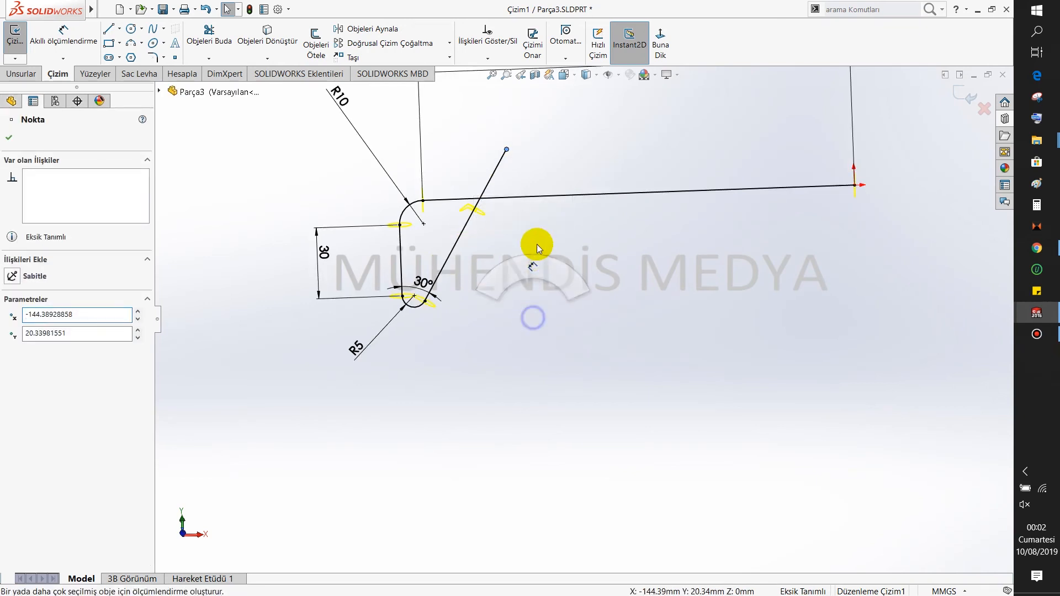
{"action": "left_click", "coordinate": [469, 224]}
{"action": "left_click", "coordinate": [508, 253]}
{"action": "left_click", "coordinate": [460, 245]}
{"action": "left_click", "coordinate": [497, 263]}
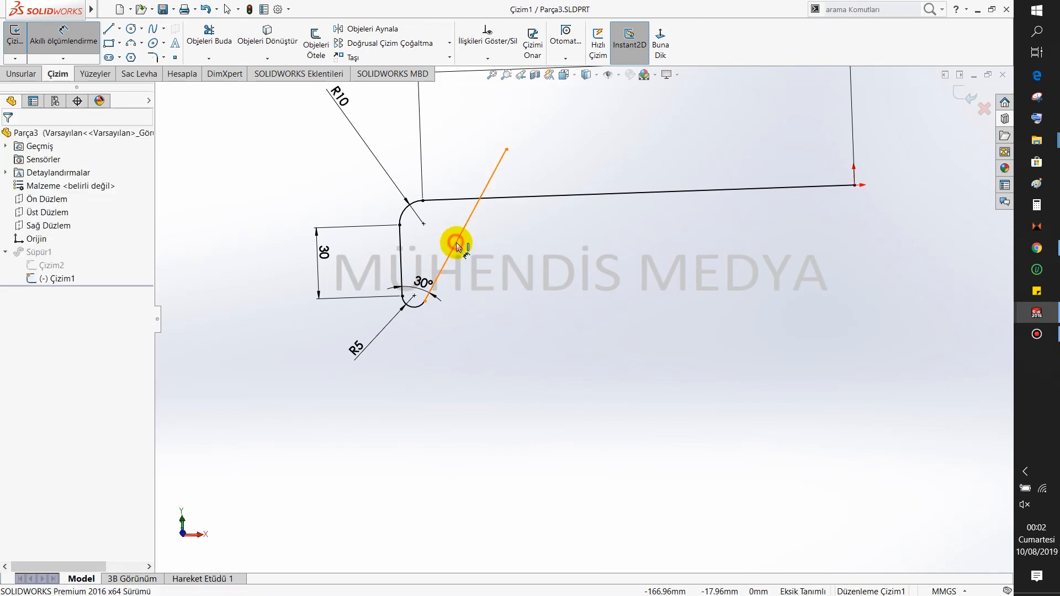
{"action": "left_click", "coordinate": [456, 242]}
{"action": "left_click", "coordinate": [501, 276]}
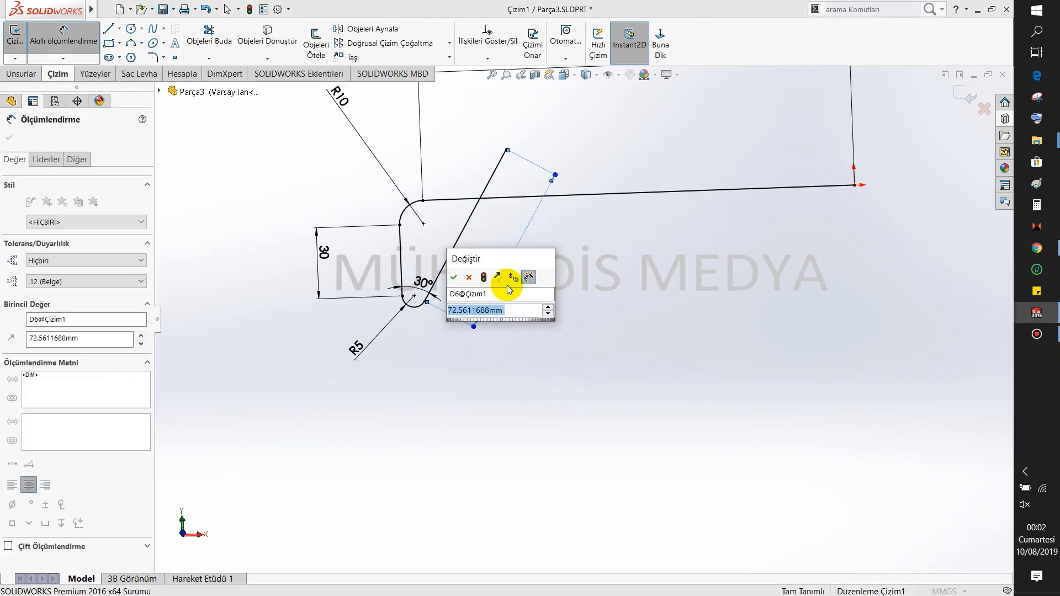
{"action": "type", "text": "35"}
{"action": "key", "text": "Return"}
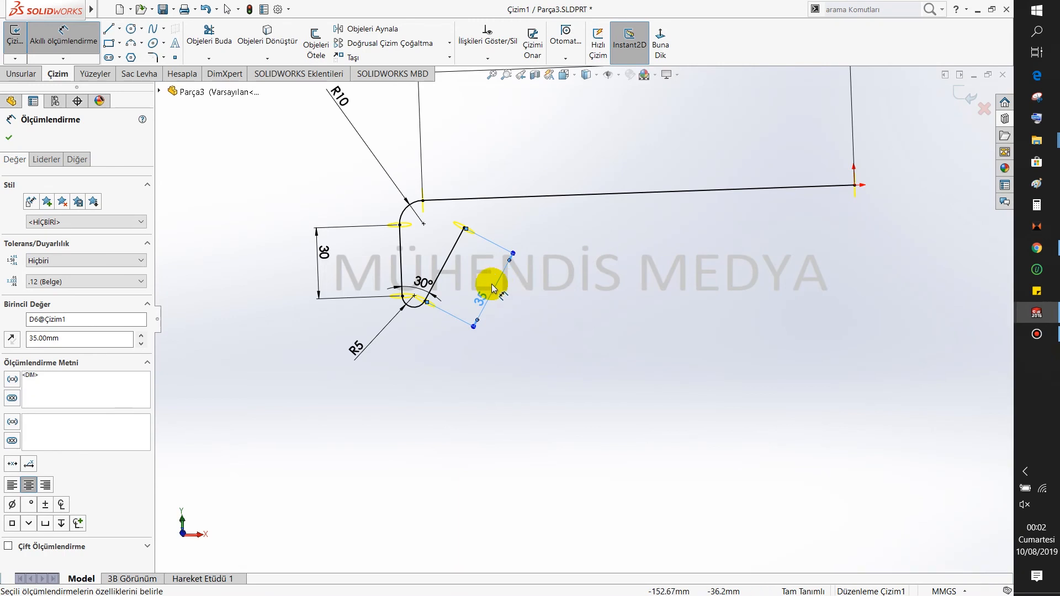
Set the slanted line's length to 30 mm and exit the sketch to rebuild the swept rod
{"action": "double_click", "coordinate": [480, 298]}
{"action": "type", "text": "30"}
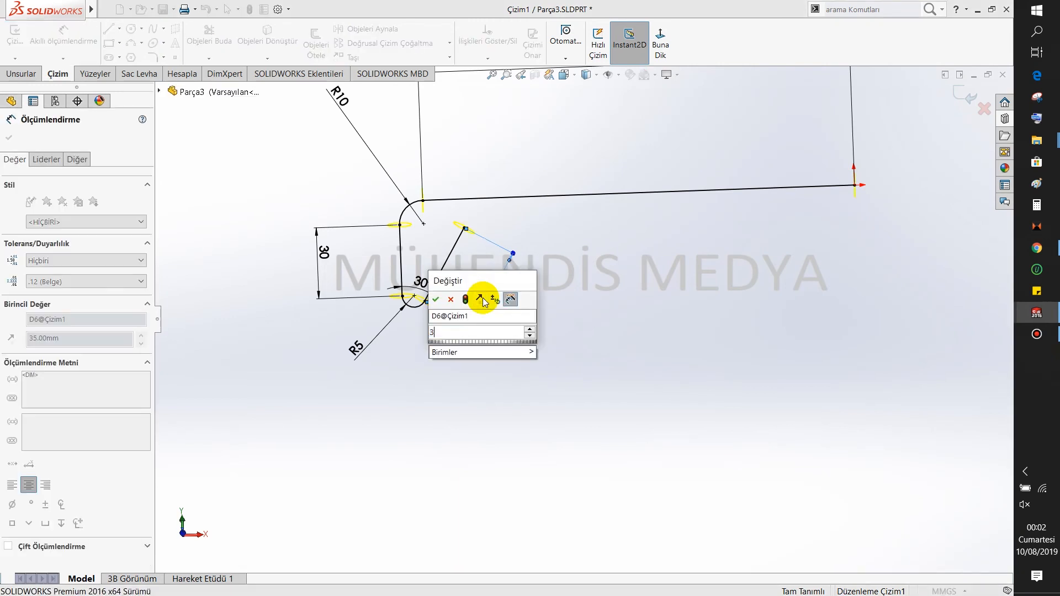
{"action": "key", "text": "Return"}
{"action": "left_click", "coordinate": [961, 95]}
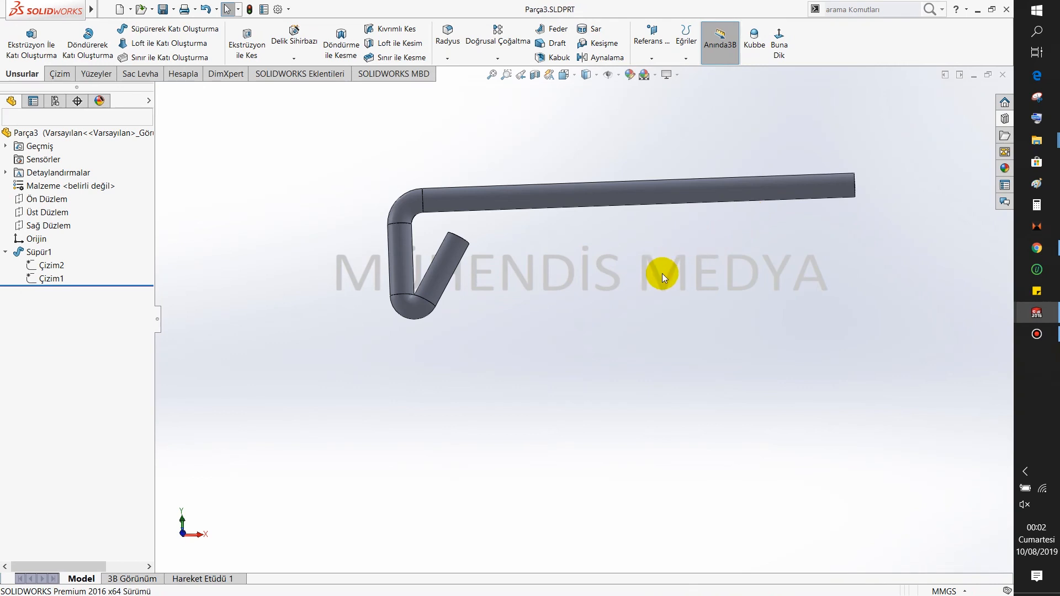
Switch from the rod part to the assembly Montaj1 and examine the fit of the resized hook on the bracket from several sides
{"action": "left_click", "coordinate": [974, 75]}
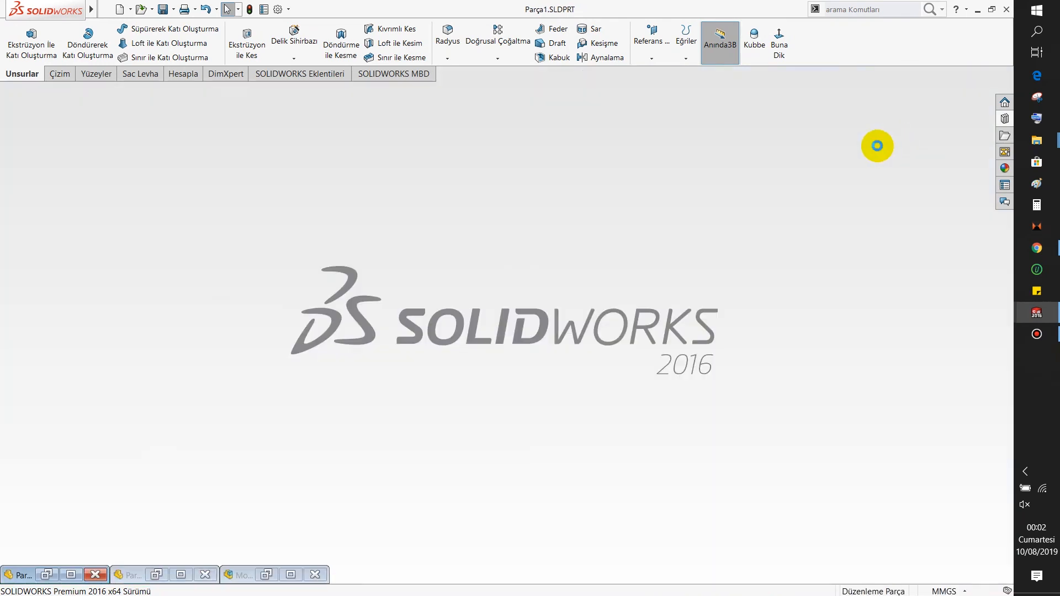
{"action": "left_click", "coordinate": [290, 574]}
{"action": "left_click", "coordinate": [102, 68]}
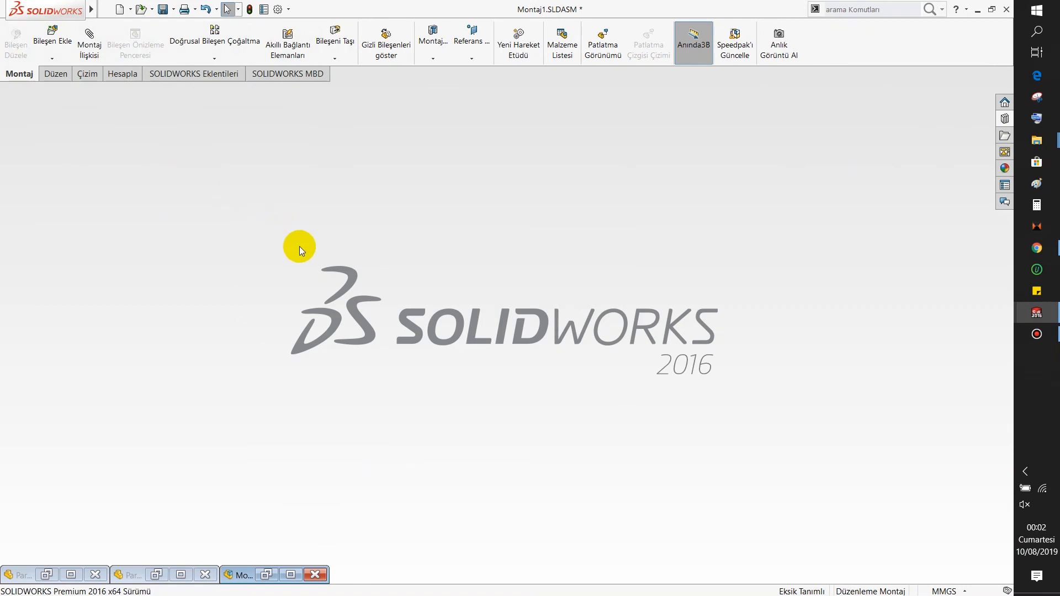
{"action": "left_click", "coordinate": [292, 569]}
{"action": "middle_click_drag", "start_coordinate": [331, 508], "coordinate": [840, 403]}
{"action": "mouse_move", "coordinate": [840, 402]}
{"action": "left_mouse_down"}
{"action": "mouse_move", "coordinate": [828, 421]}
{"action": "mouse_move", "coordinate": [836, 415]}
{"action": "left_mouse_up"}
{"action": "middle_click_drag", "start_coordinate": [836, 415], "coordinate": [675, 559]}
{"action": "mouse_move", "coordinate": [482, 455]}
{"action": "left_mouse_down"}
{"action": "mouse_move", "coordinate": [421, 482]}
{"action": "mouse_move", "coordinate": [484, 453]}
{"action": "left_mouse_up"}
{"action": "middle_click_drag", "start_coordinate": [484, 453], "coordinate": [339, 426]}
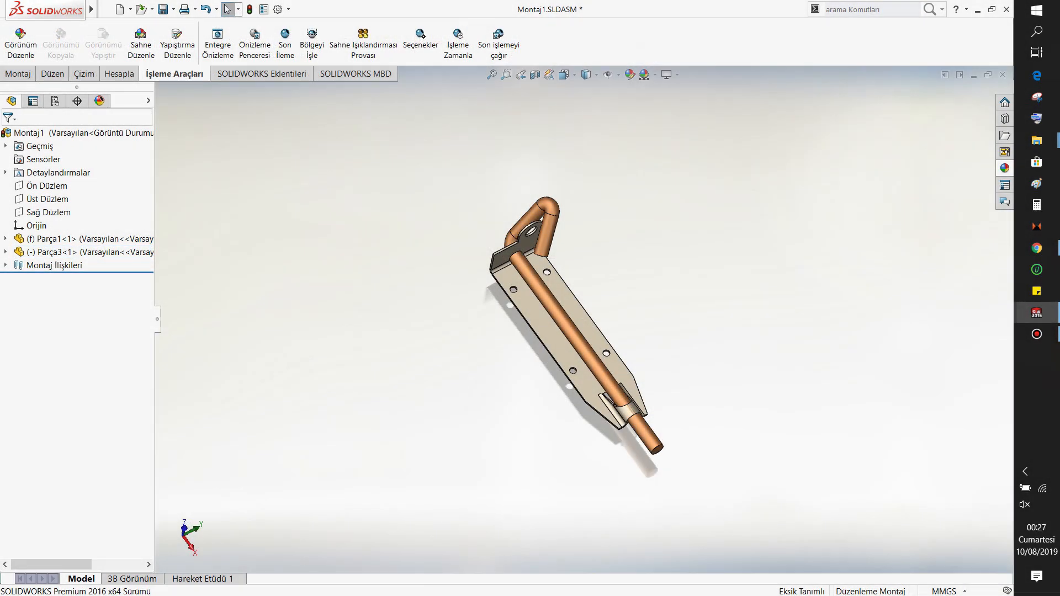